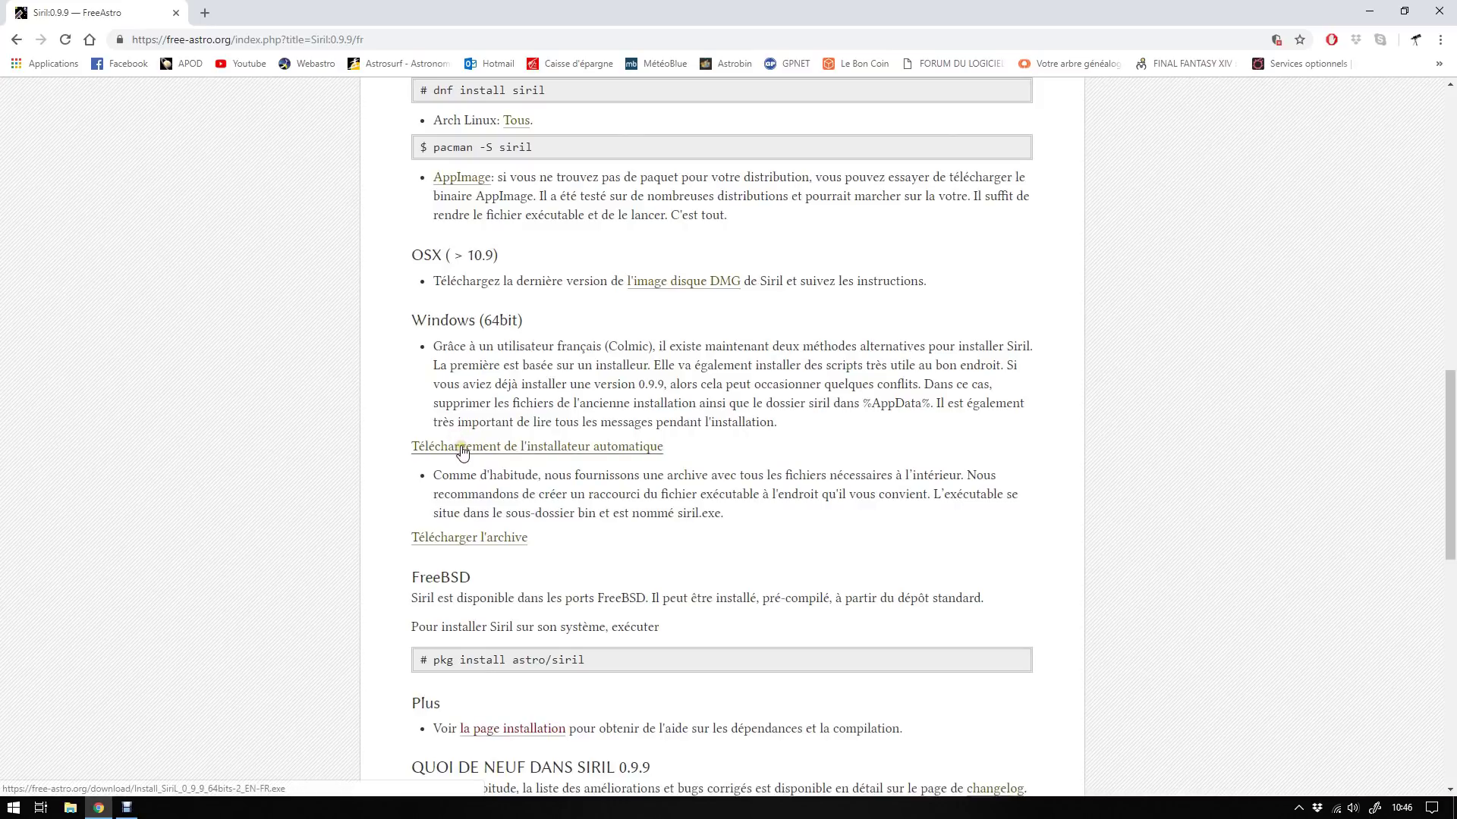
# Step: Download the automatic Siril 0.9.9 installer for 64-bit Windows from the FreeAstro page
pyautogui.click(459, 453)
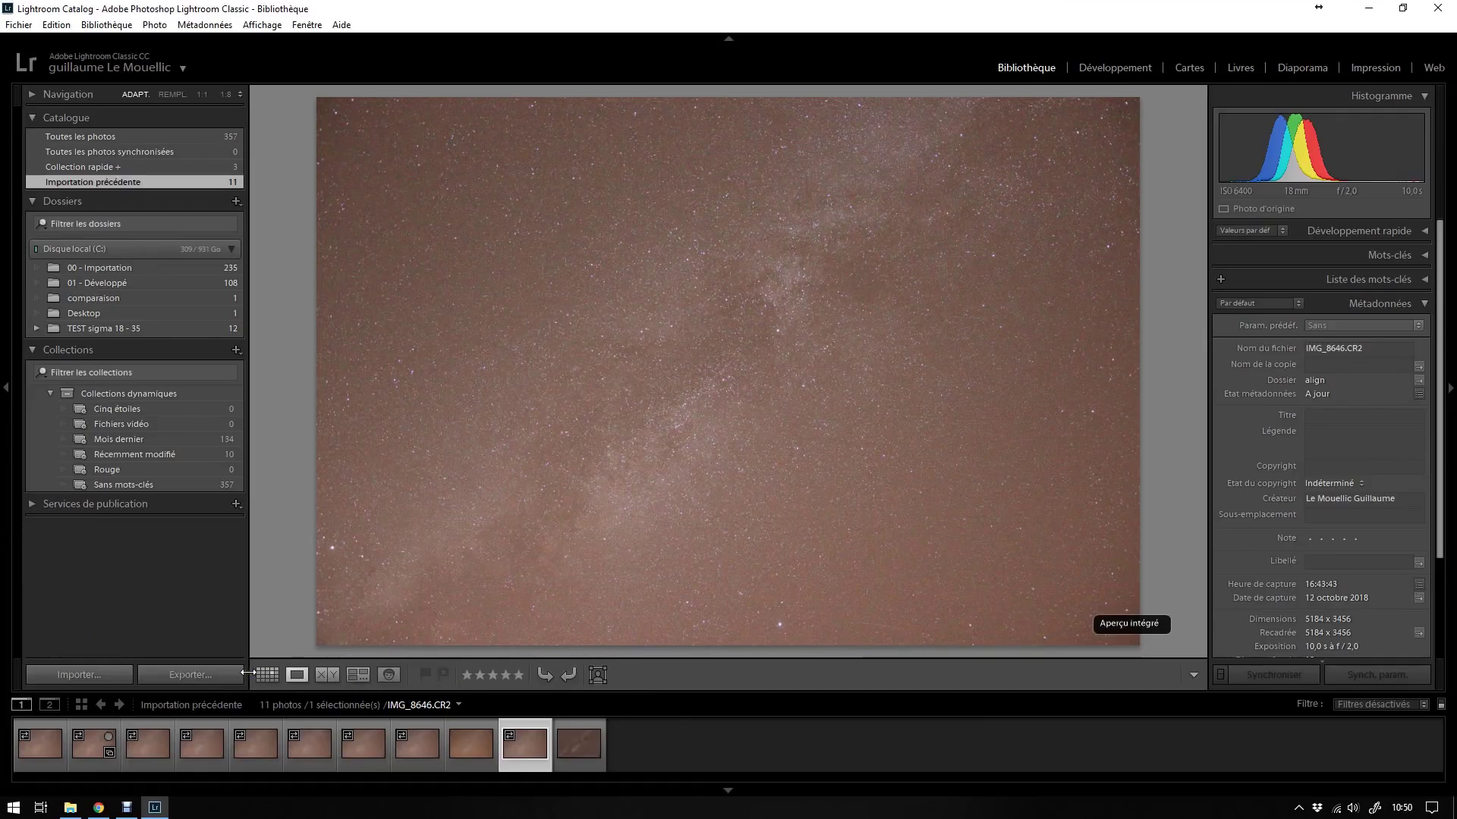
# Step: Look over the ten raw frames IMG_8637 to IMG_8646 as one selection, and clear the selection
pyautogui.click(23, 763)
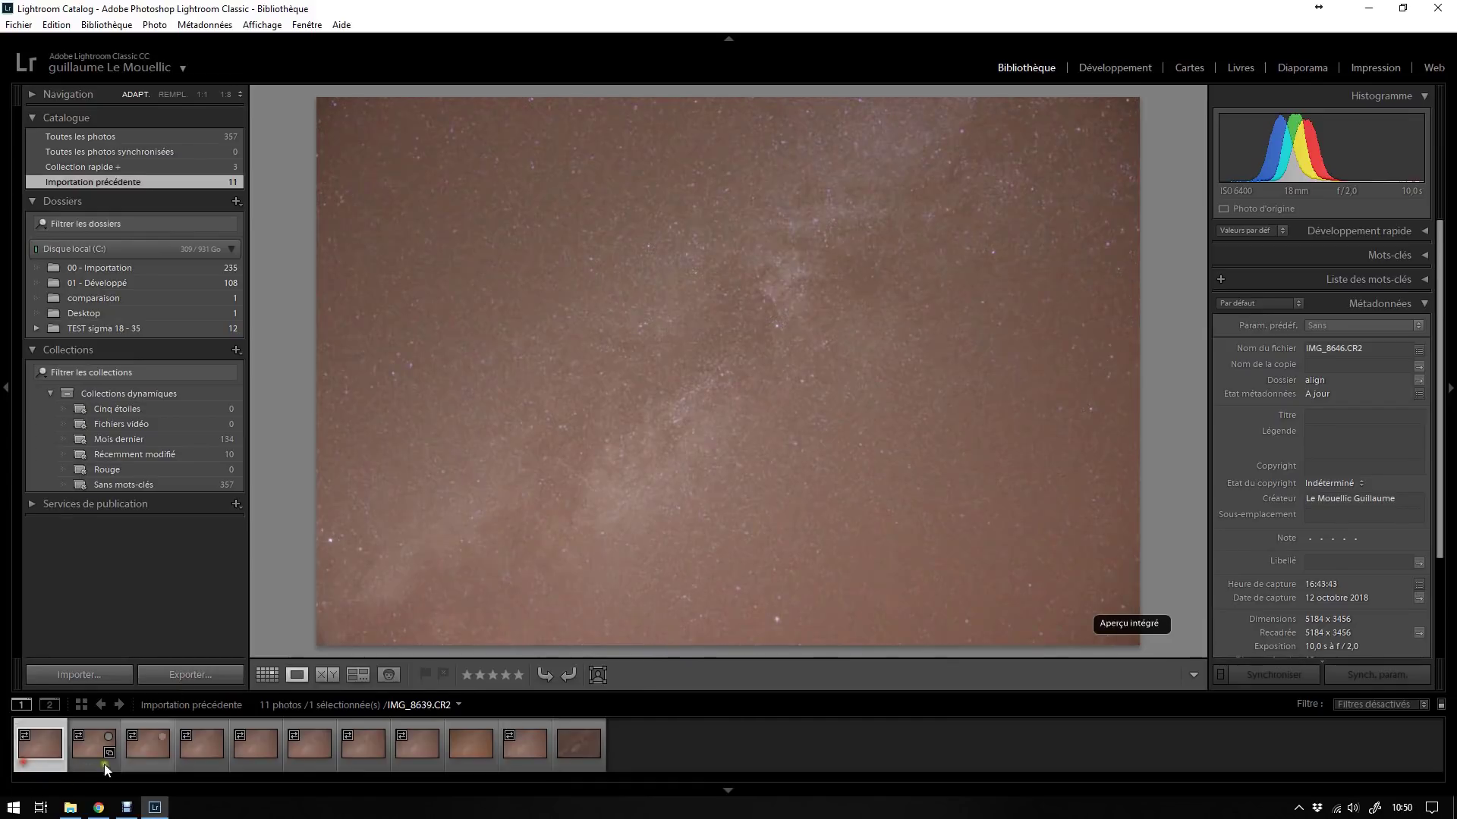
pyautogui.keyDown('shift'); pyautogui.click(468, 762); pyautogui.keyUp('shift')
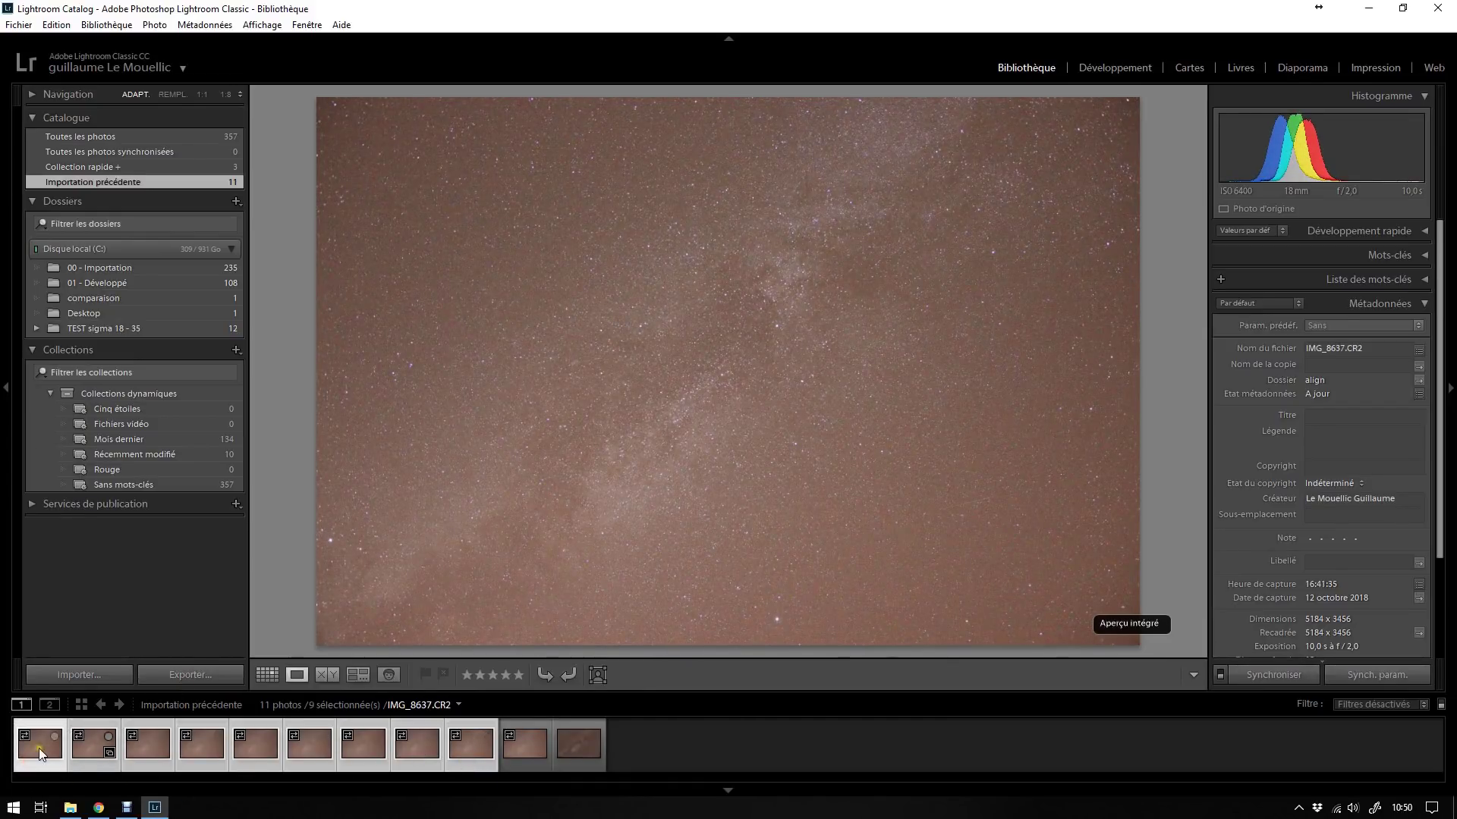
pyautogui.keyDown('shift'); pyautogui.click(530, 761); pyautogui.keyUp('shift')
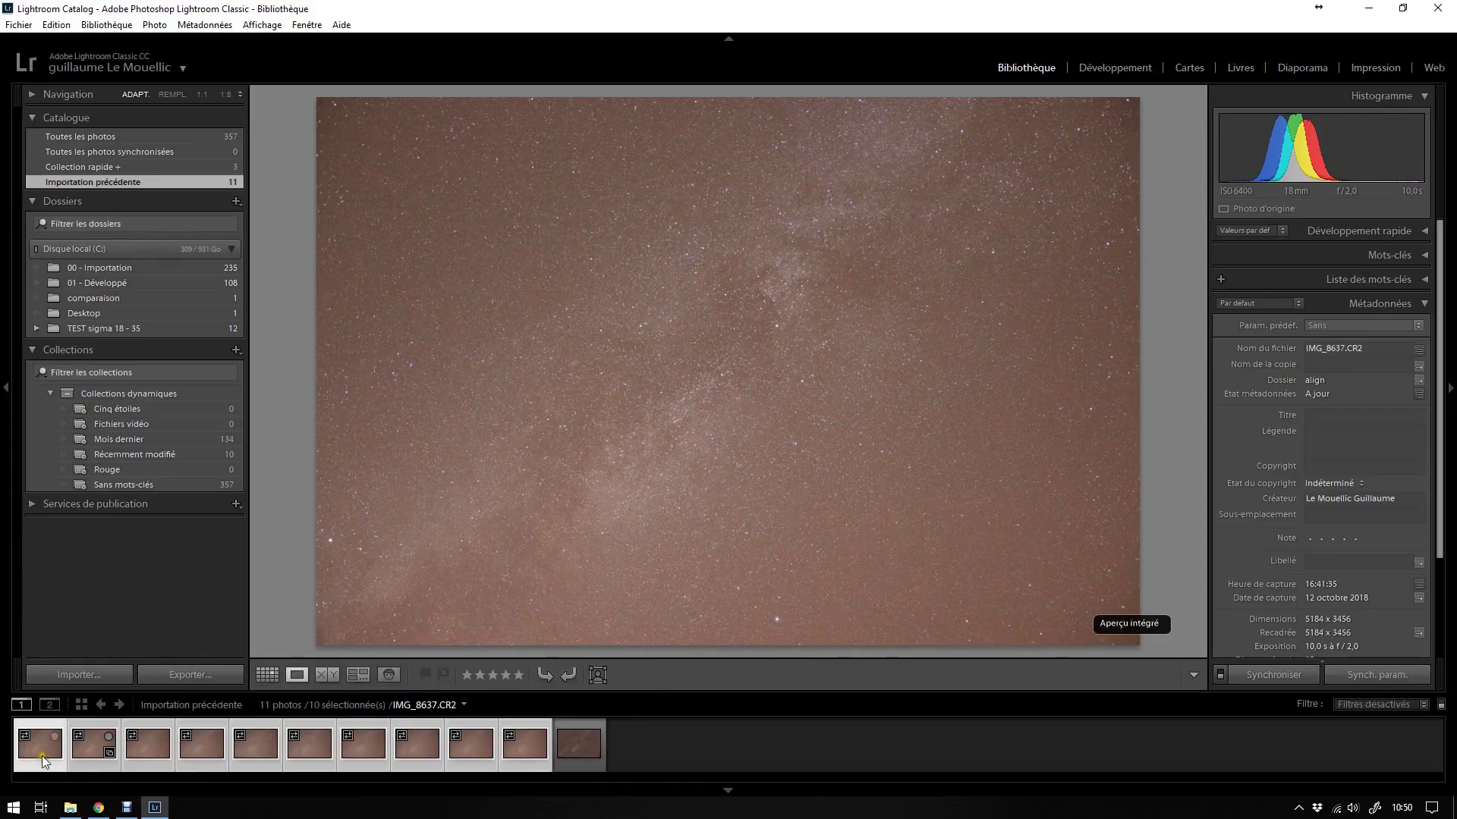
pyautogui.click(674, 741)
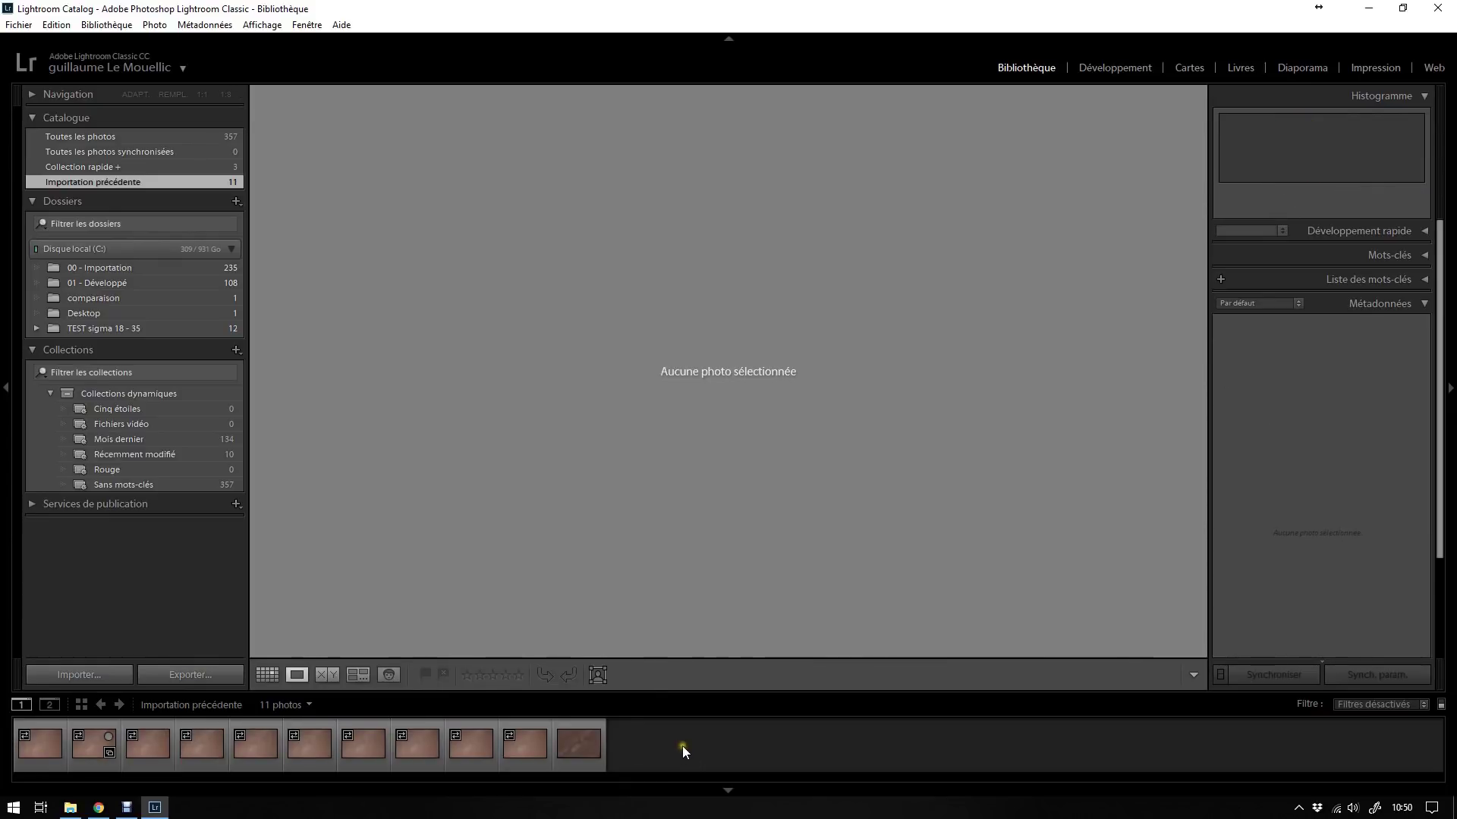
# Step: Compare IMG_8646.CR2 side by side with test lighttif.tif, examining the noise in the star field at 1:1 zoom
pyautogui.click(531, 758)
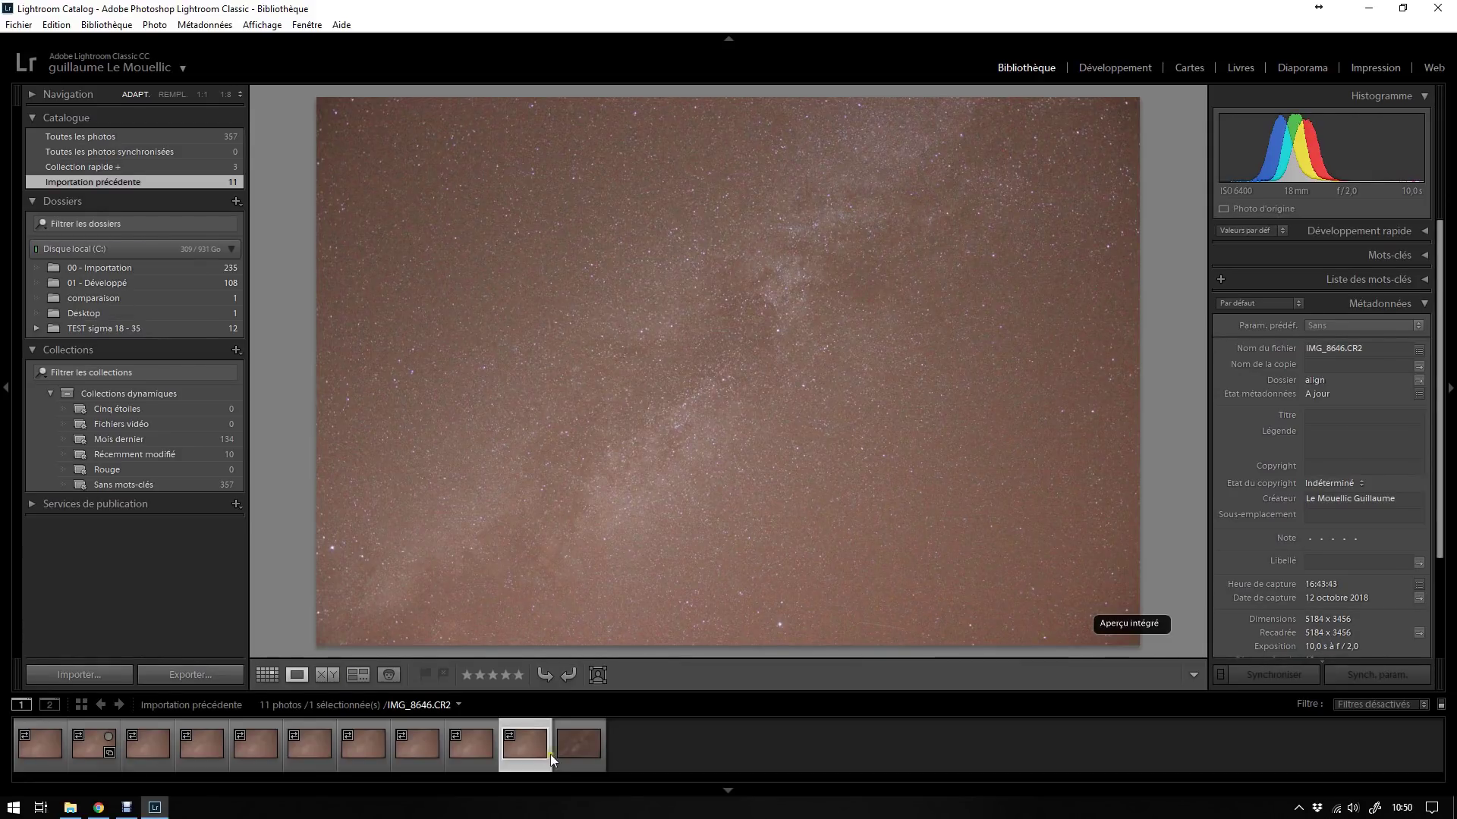
pyautogui.keyDown('ctrl'); pyautogui.click(579, 761); pyautogui.keyUp('ctrl')
pyautogui.click(325, 677)
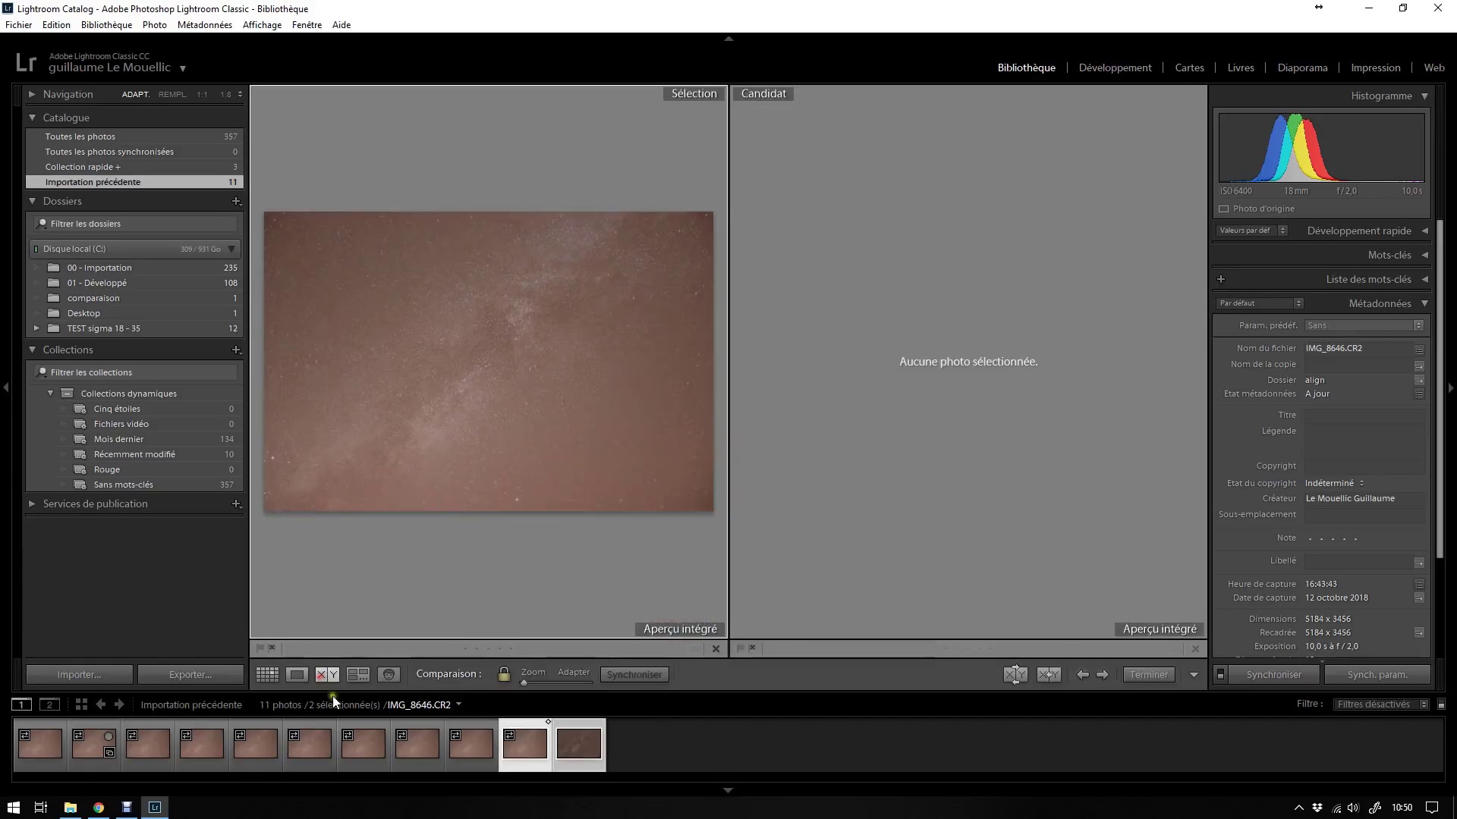
pyautogui.press('Down')
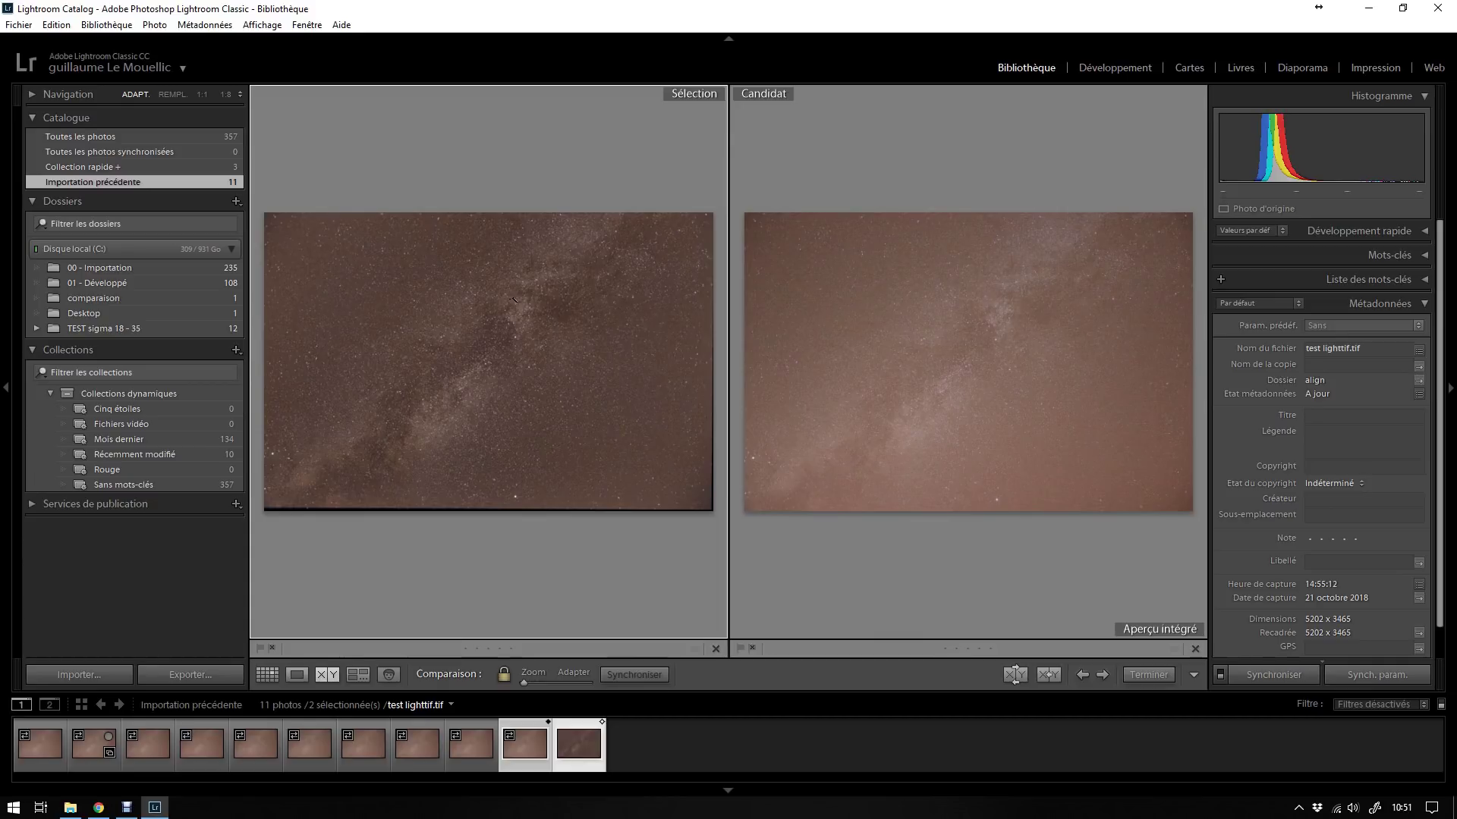
pyautogui.click(509, 311)
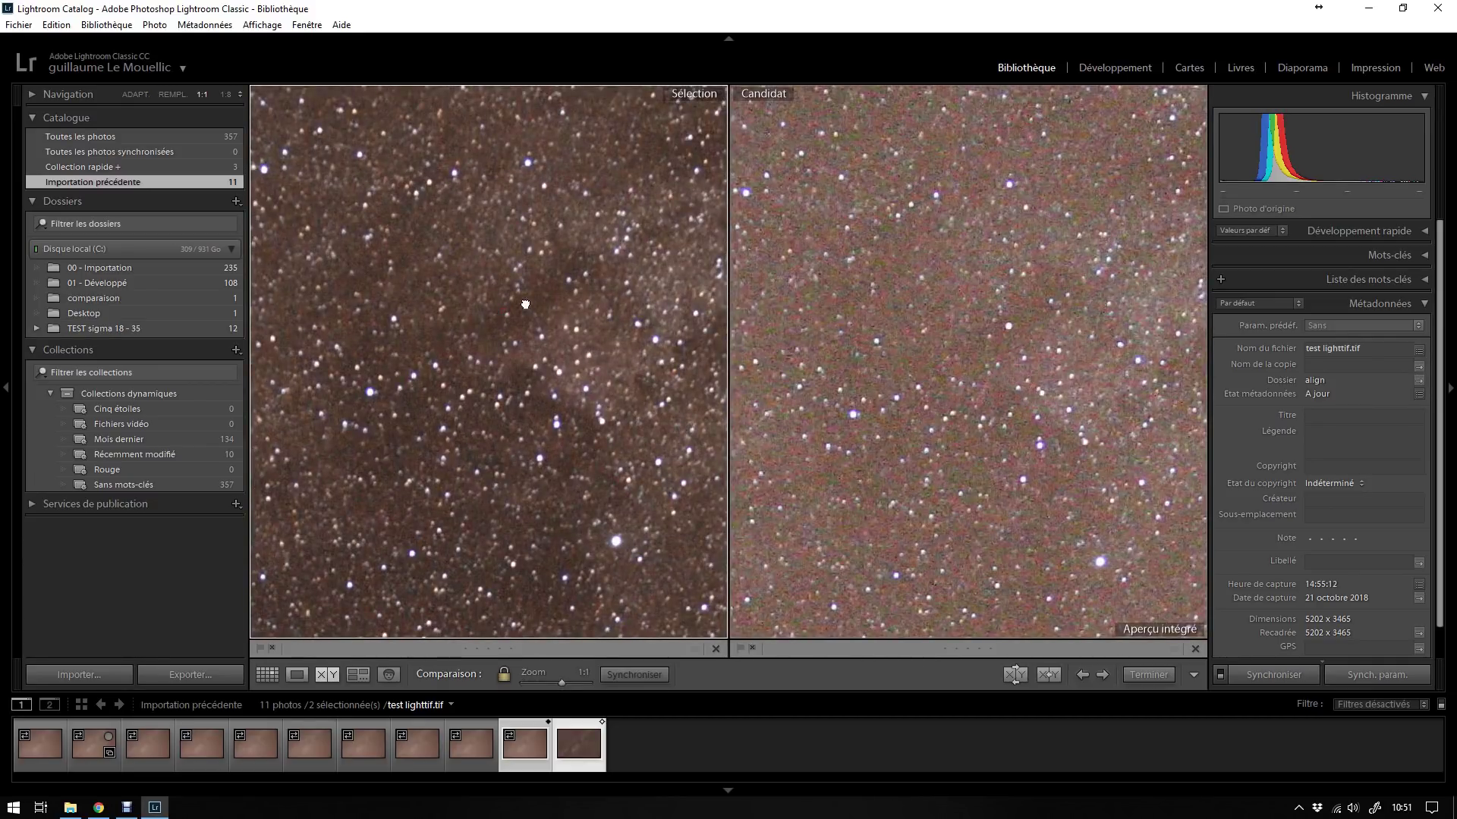
pyautogui.moveTo(525, 304); pyautogui.dragTo(549, 393)
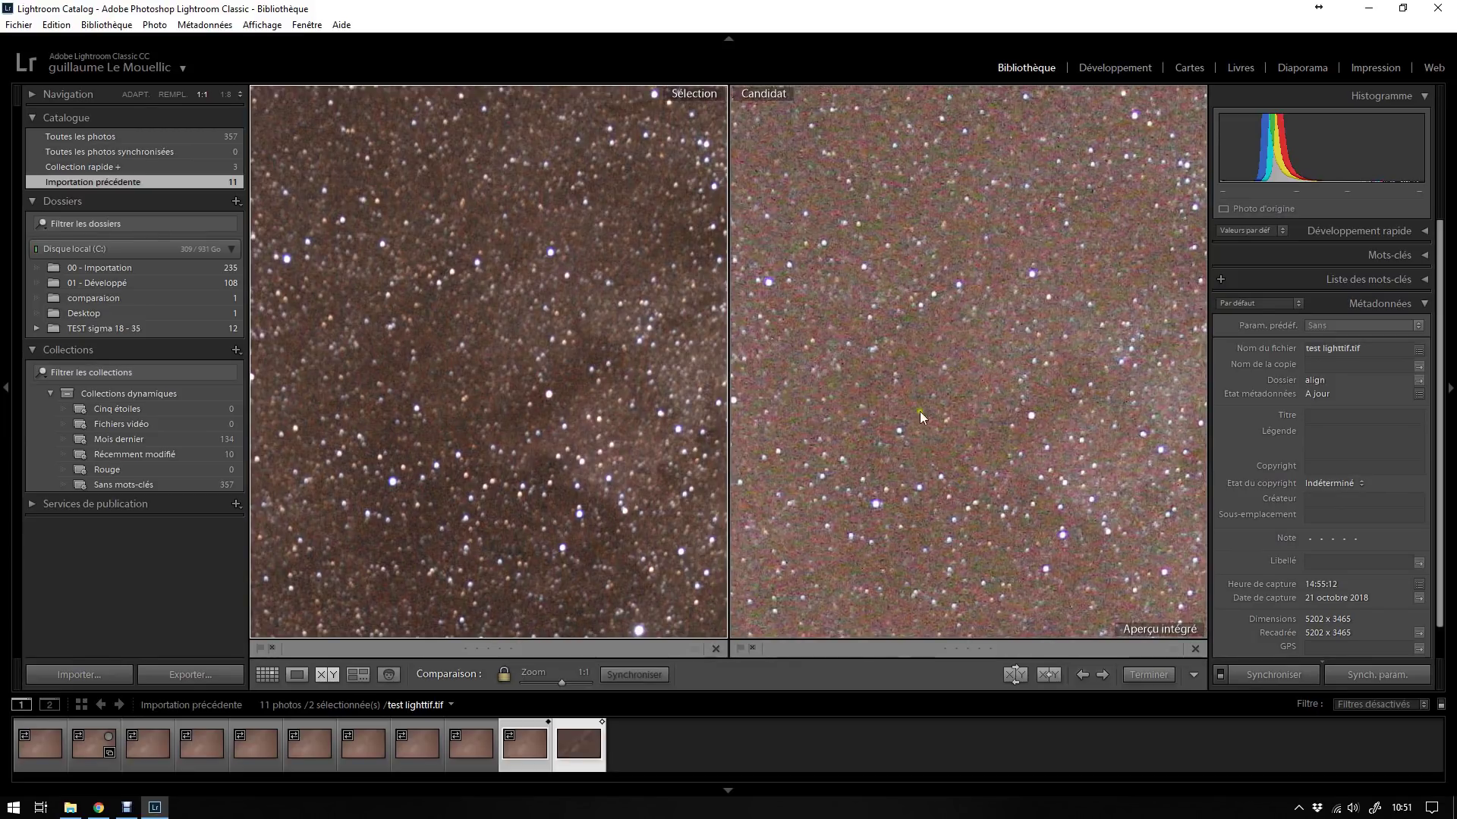
pyautogui.click(954, 452)
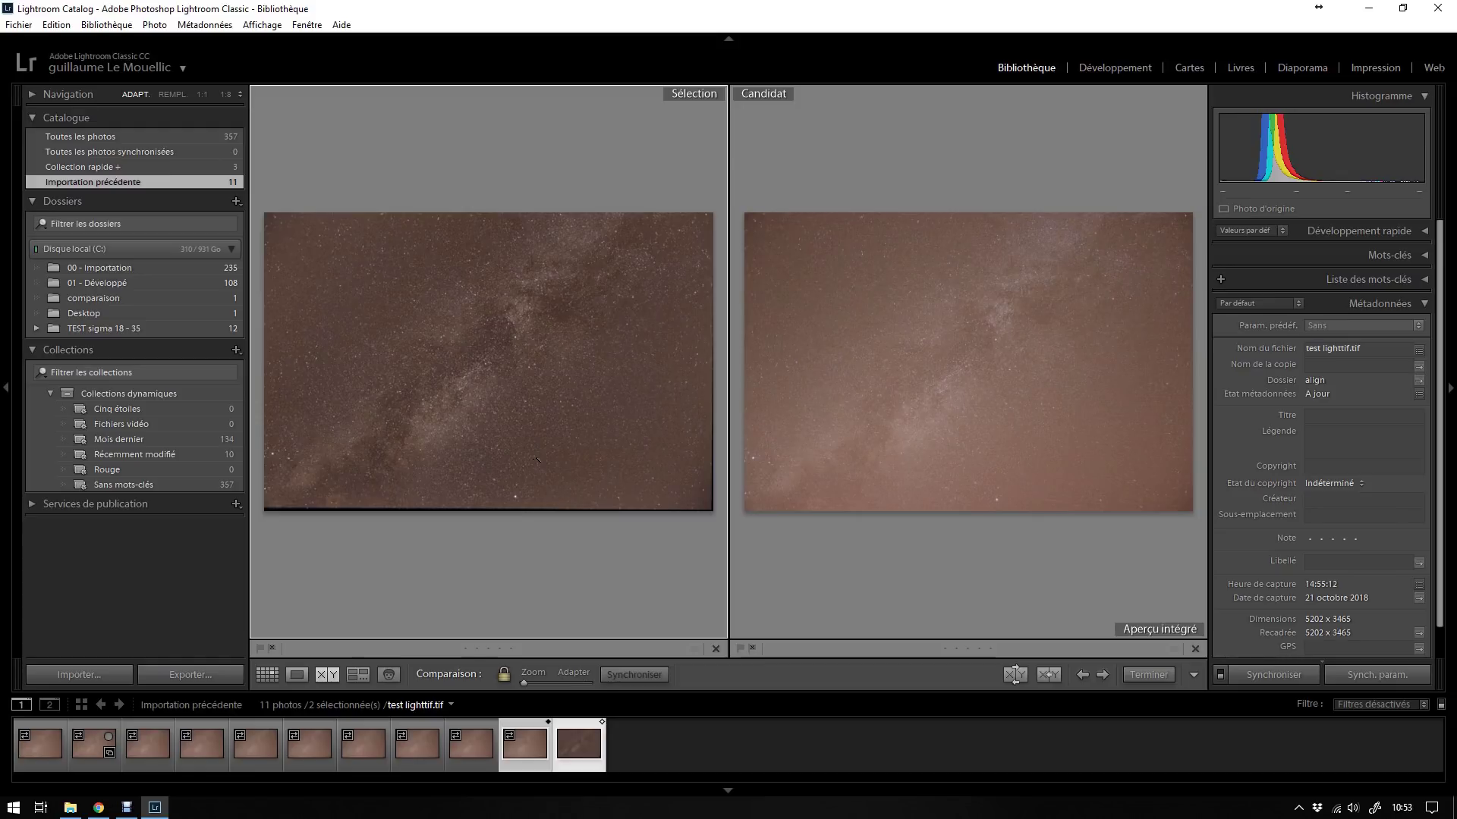
# Step: In the Develop module, enable chromatic aberration removal and lens profile correction for IMG_8637.CR2, with profile vignetting at 70
pyautogui.press('d')
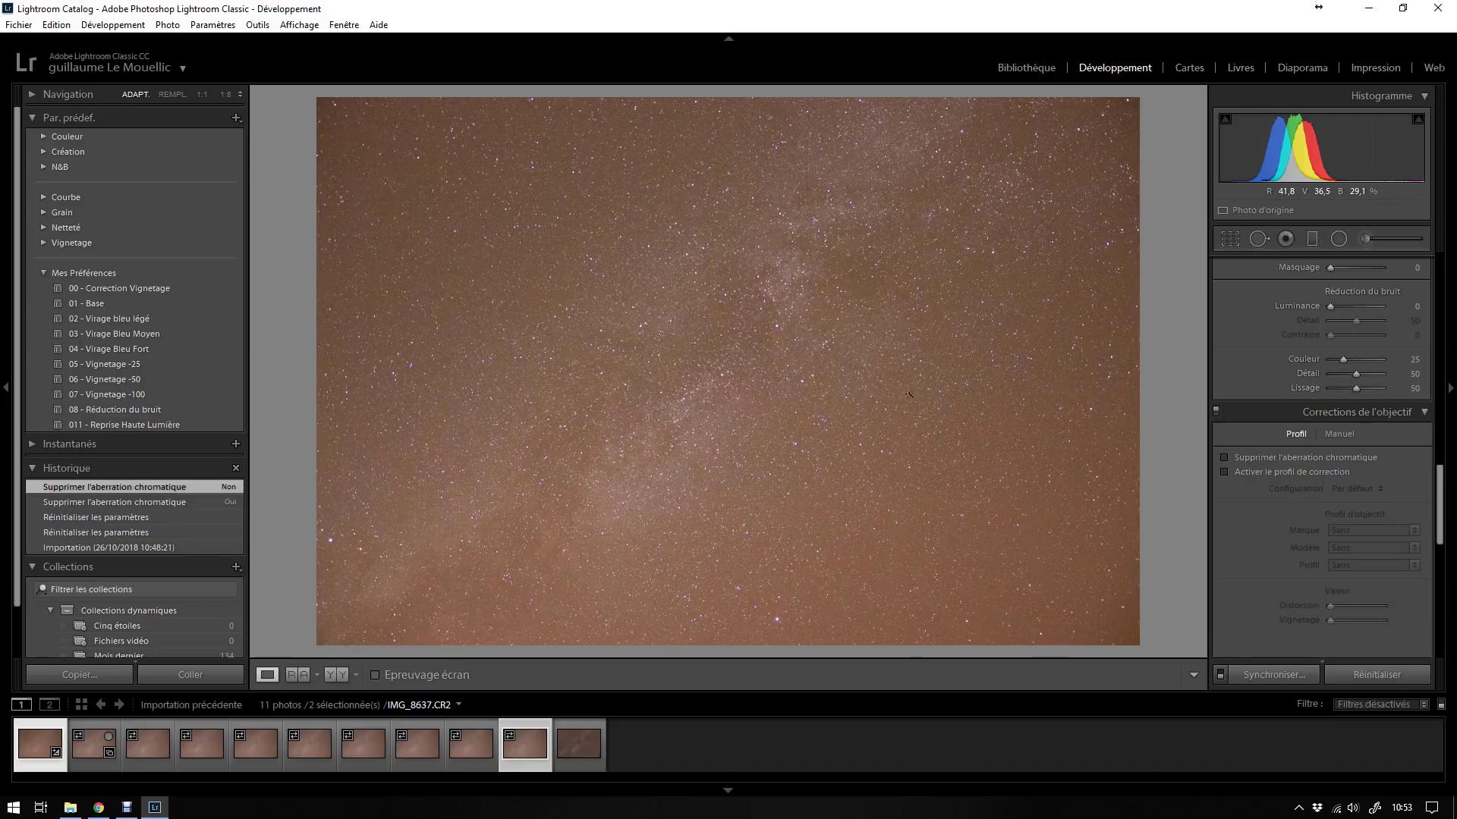
pyautogui.click(1225, 458)
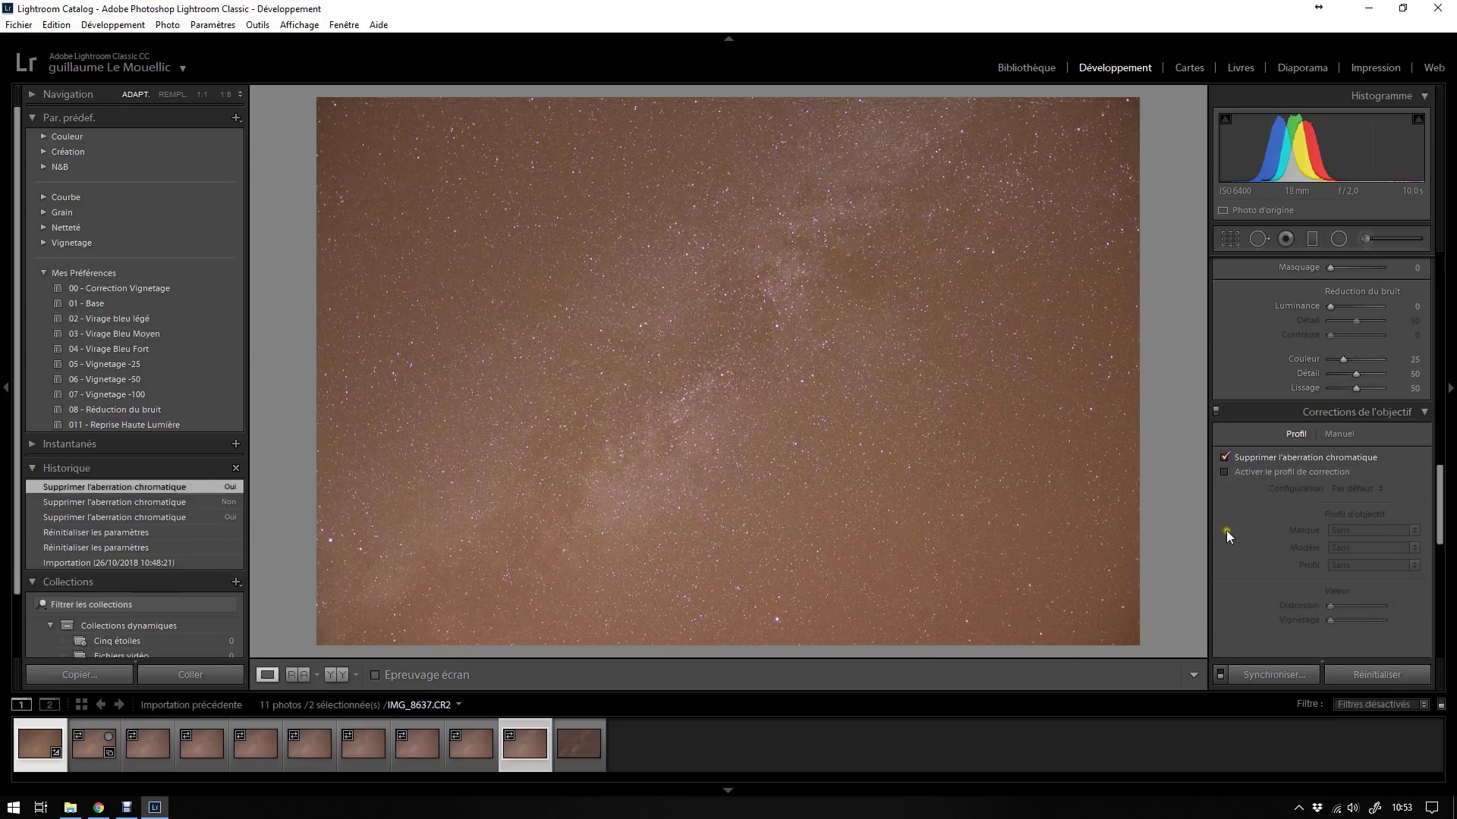
pyautogui.click(1223, 473)
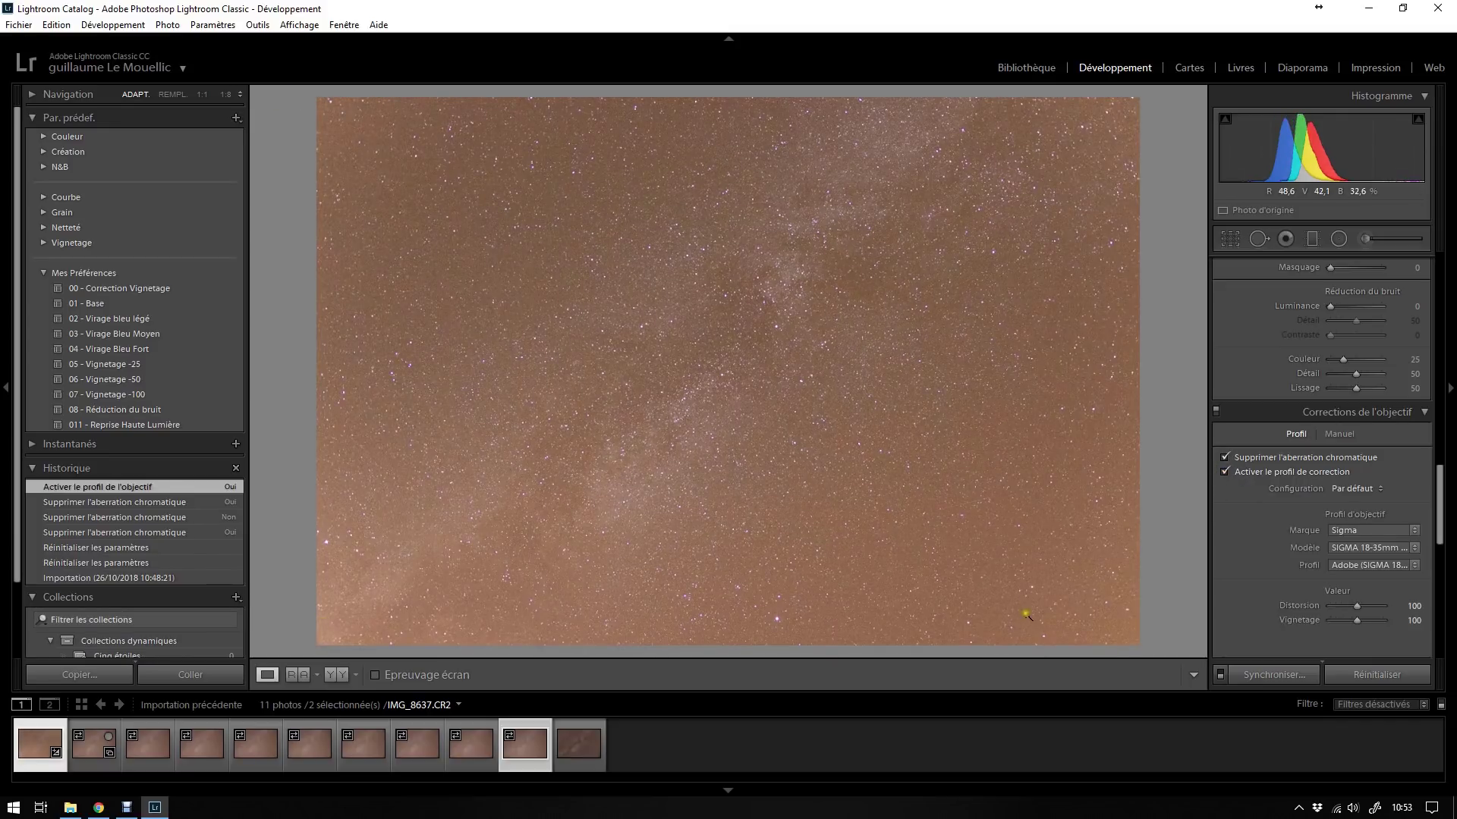
pyautogui.moveTo(1357, 620); pyautogui.dragTo(1413, 628)
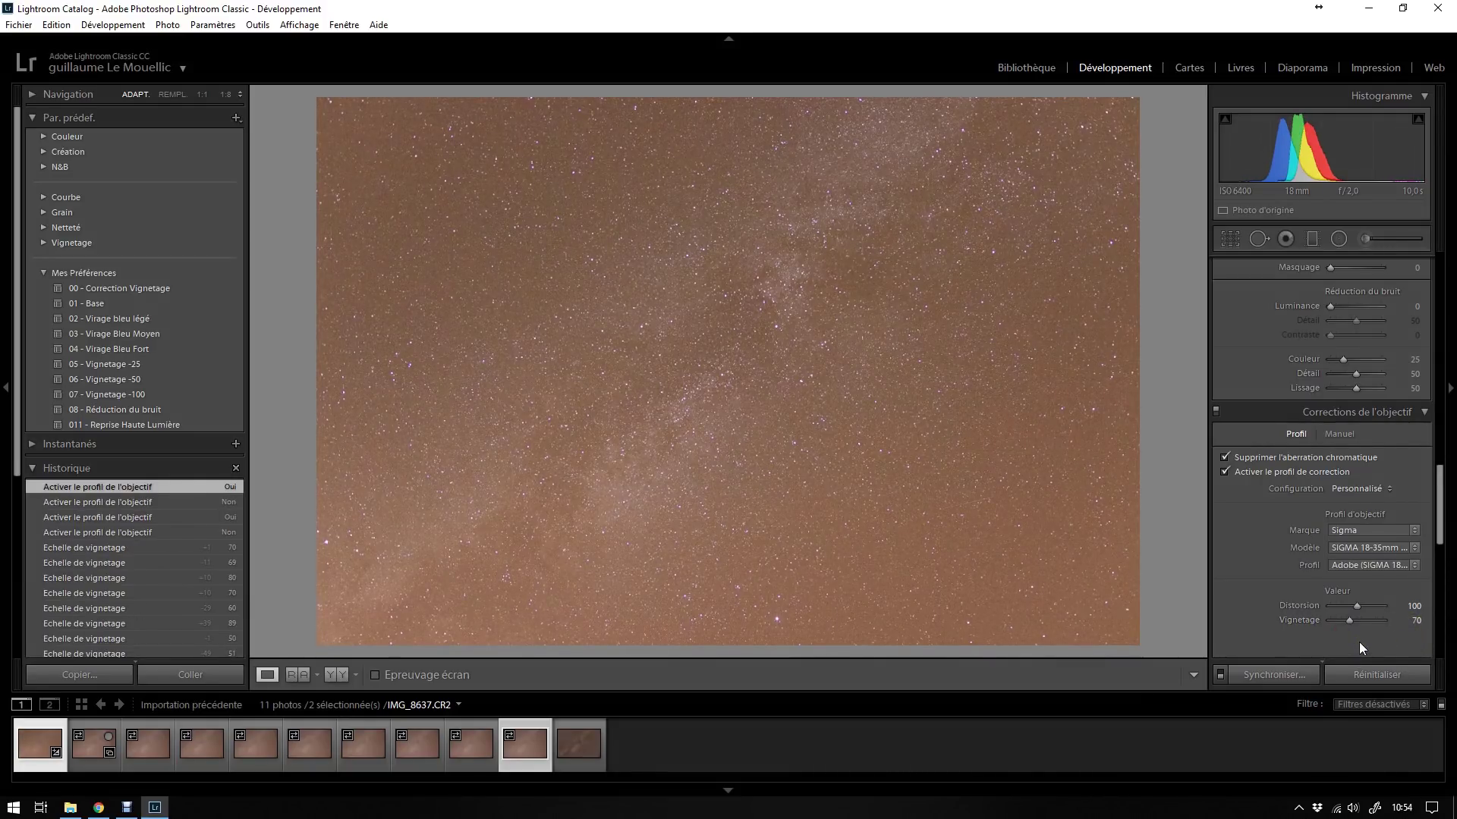
# Step: Set the white balance temperature of IMG_8637.CR2 to 3500
pyautogui.scroll(10, 1227, 449)
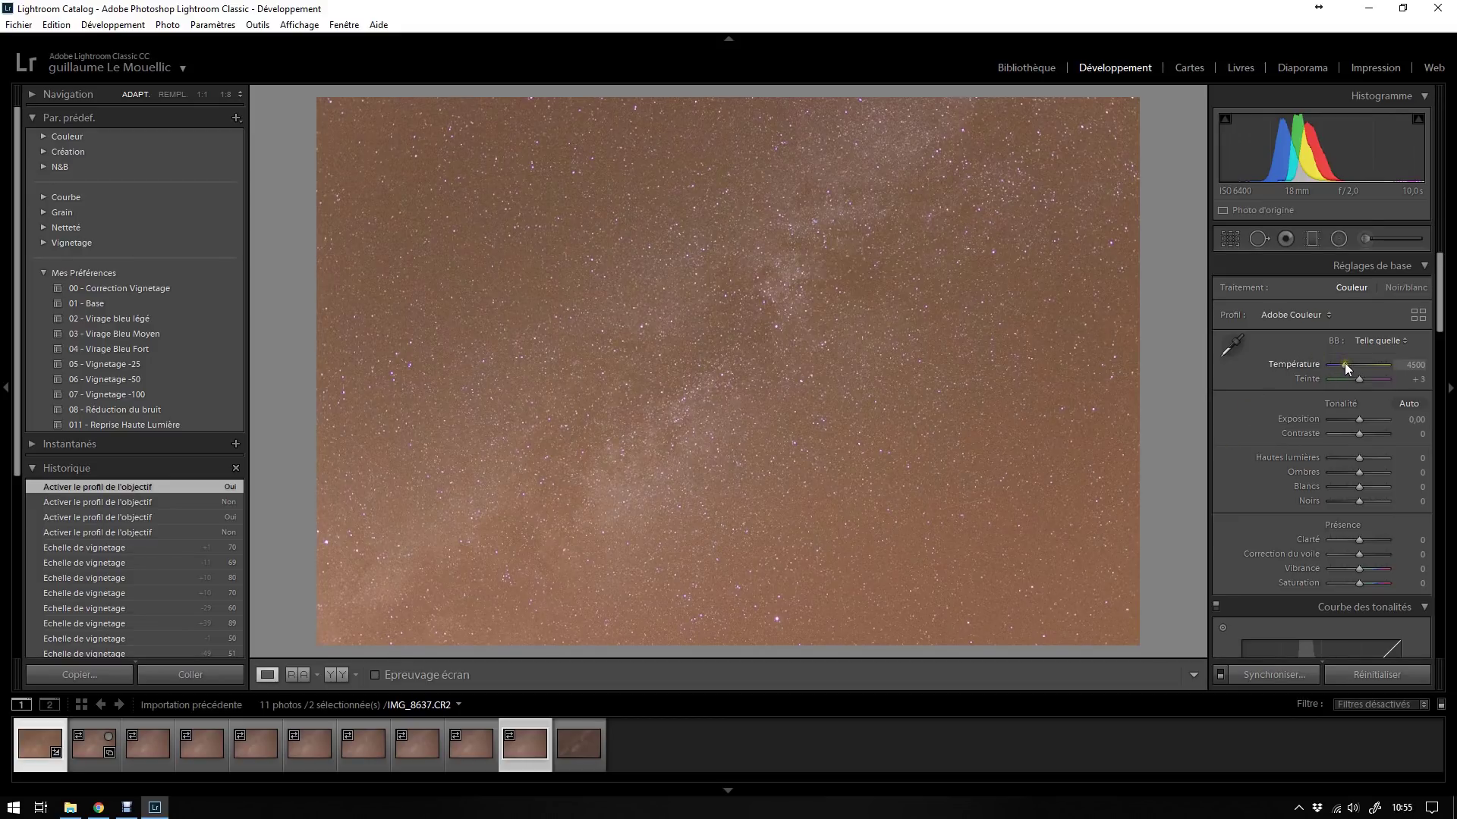
pyautogui.moveTo(1344, 366); pyautogui.dragTo(1338, 365)
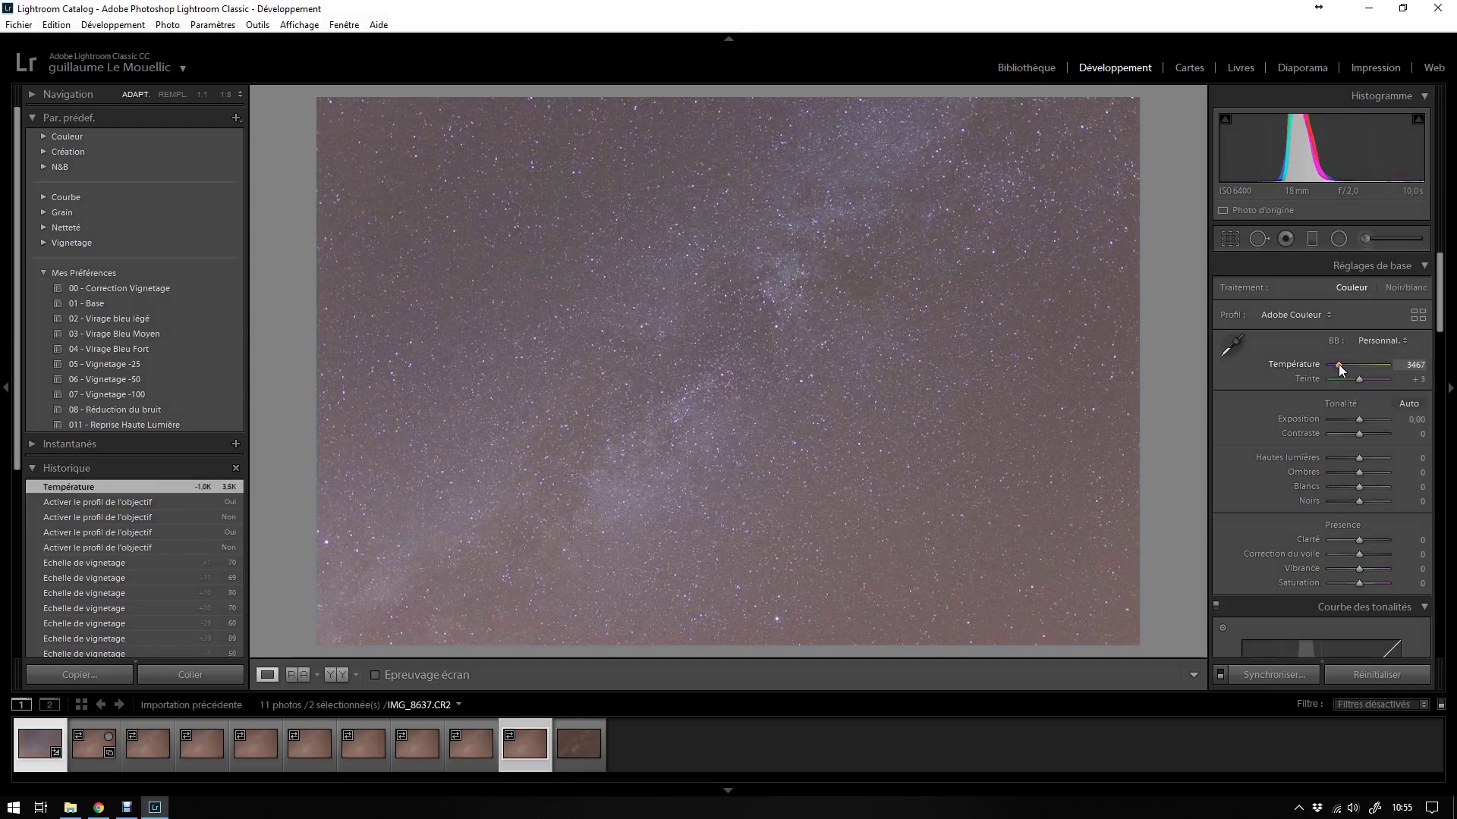
pyautogui.click(1413, 365)
pyautogui.write('3500')
pyautogui.press('Return')
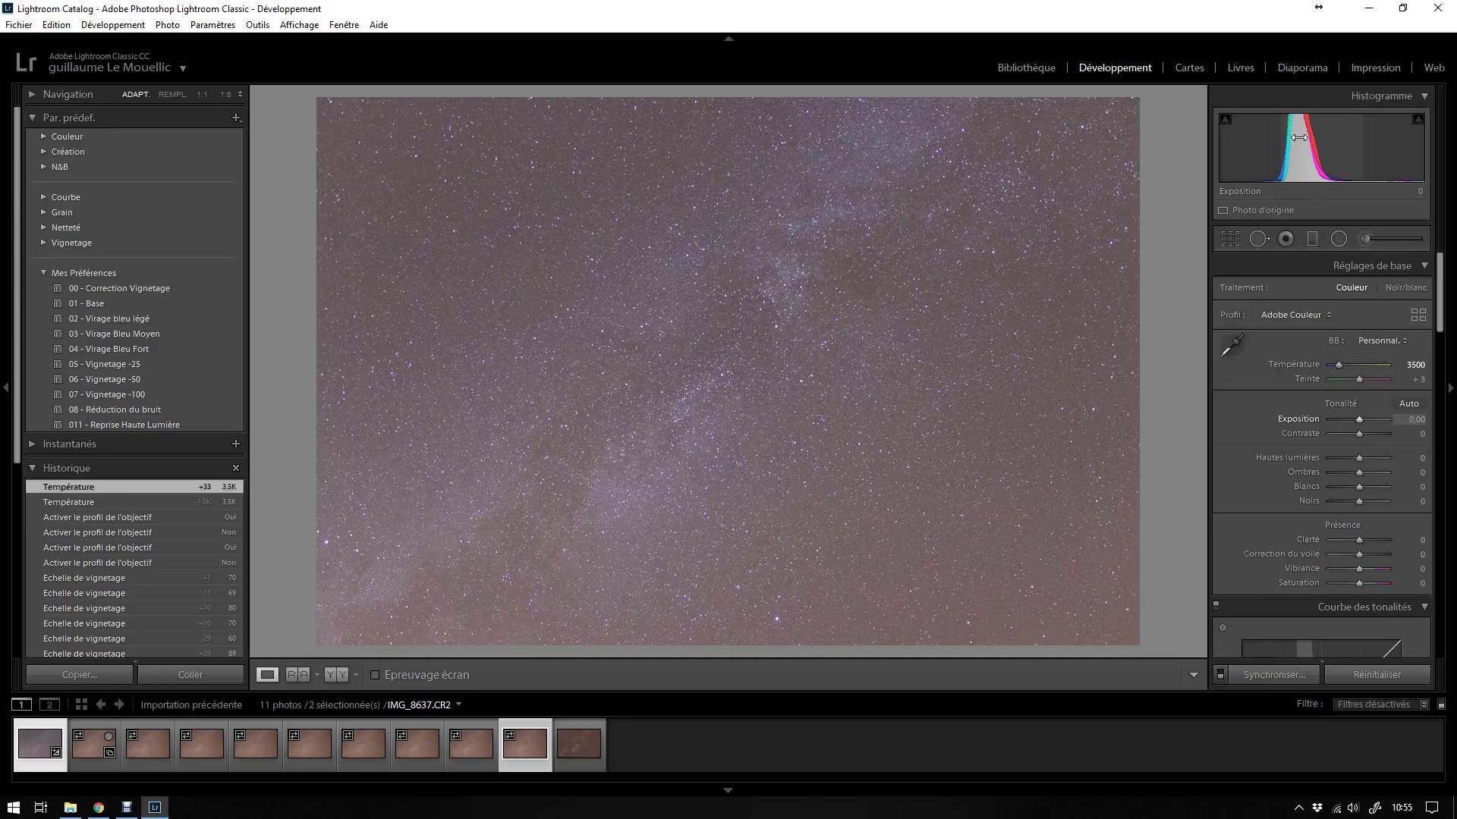
# Step: Copy the develop settings of IMG_8637.CR2 and paste them onto each raw frame from IMG_8638 to IMG_8646
pyautogui.click(82, 675)
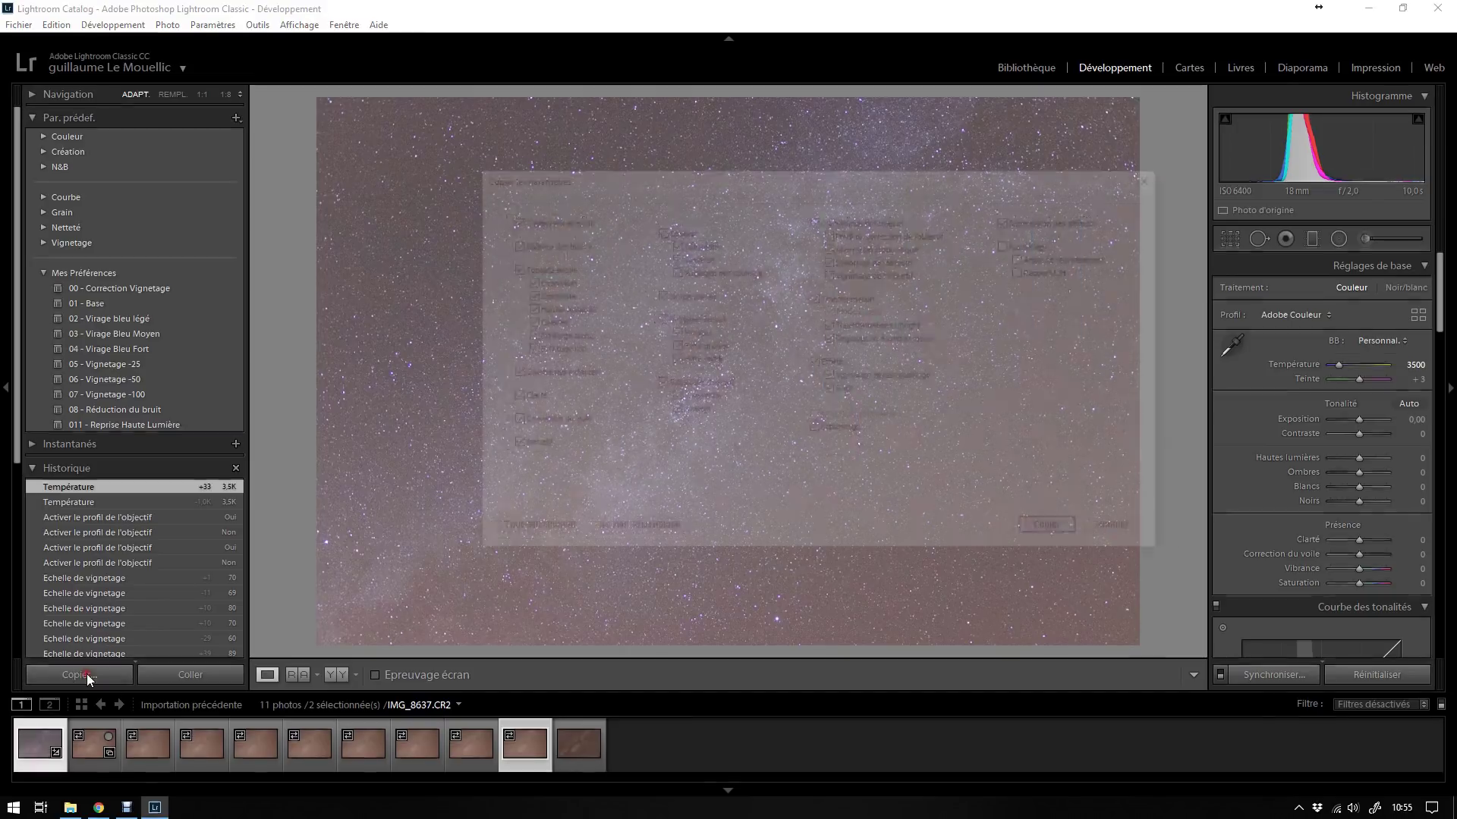
pyautogui.click(1057, 532)
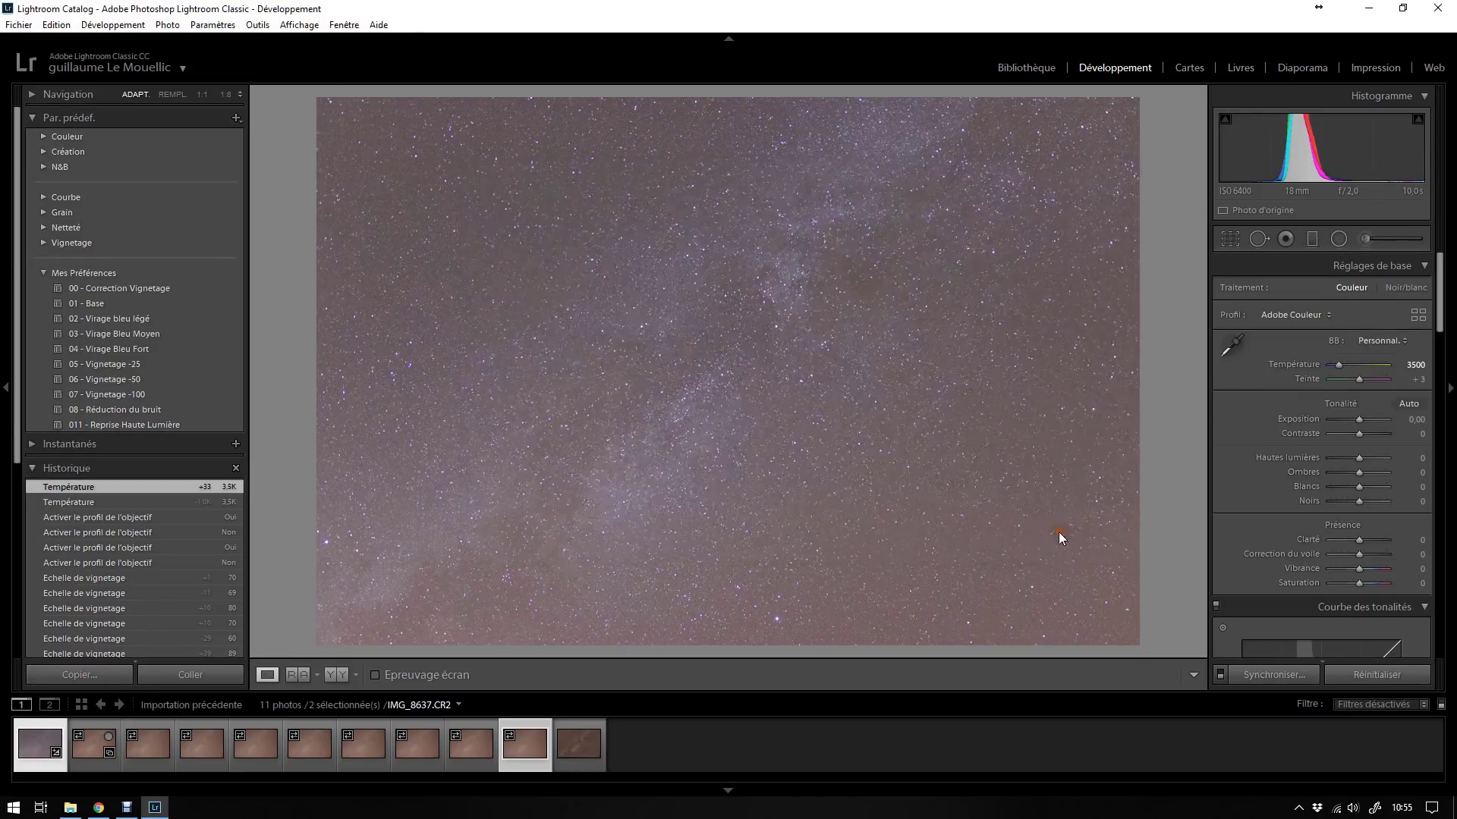
pyautogui.click(89, 748)
pyautogui.click(178, 735)
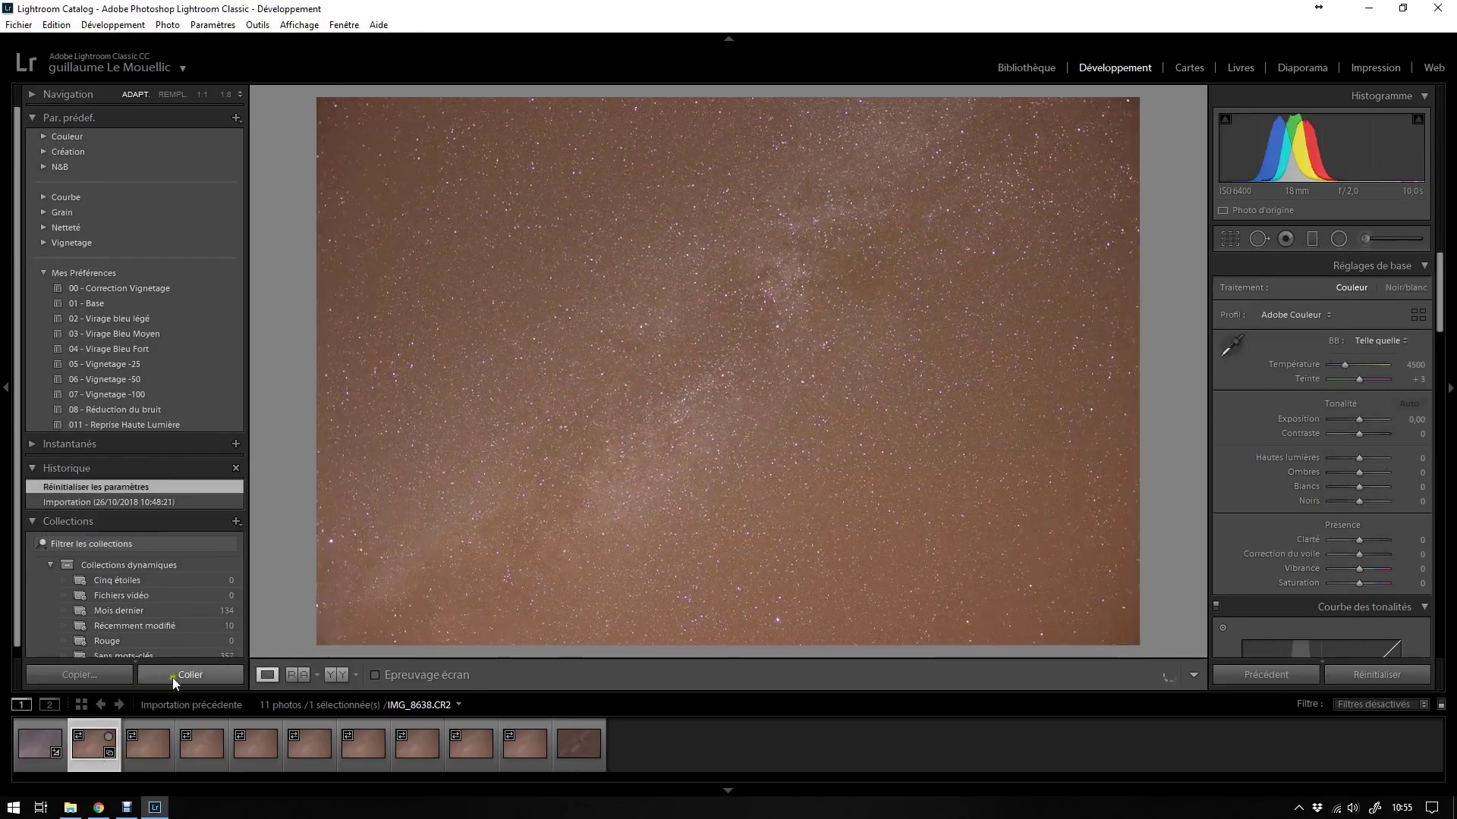
pyautogui.click(176, 680)
pyautogui.press('Right')
pyautogui.click(201, 675)
pyautogui.press('Right')
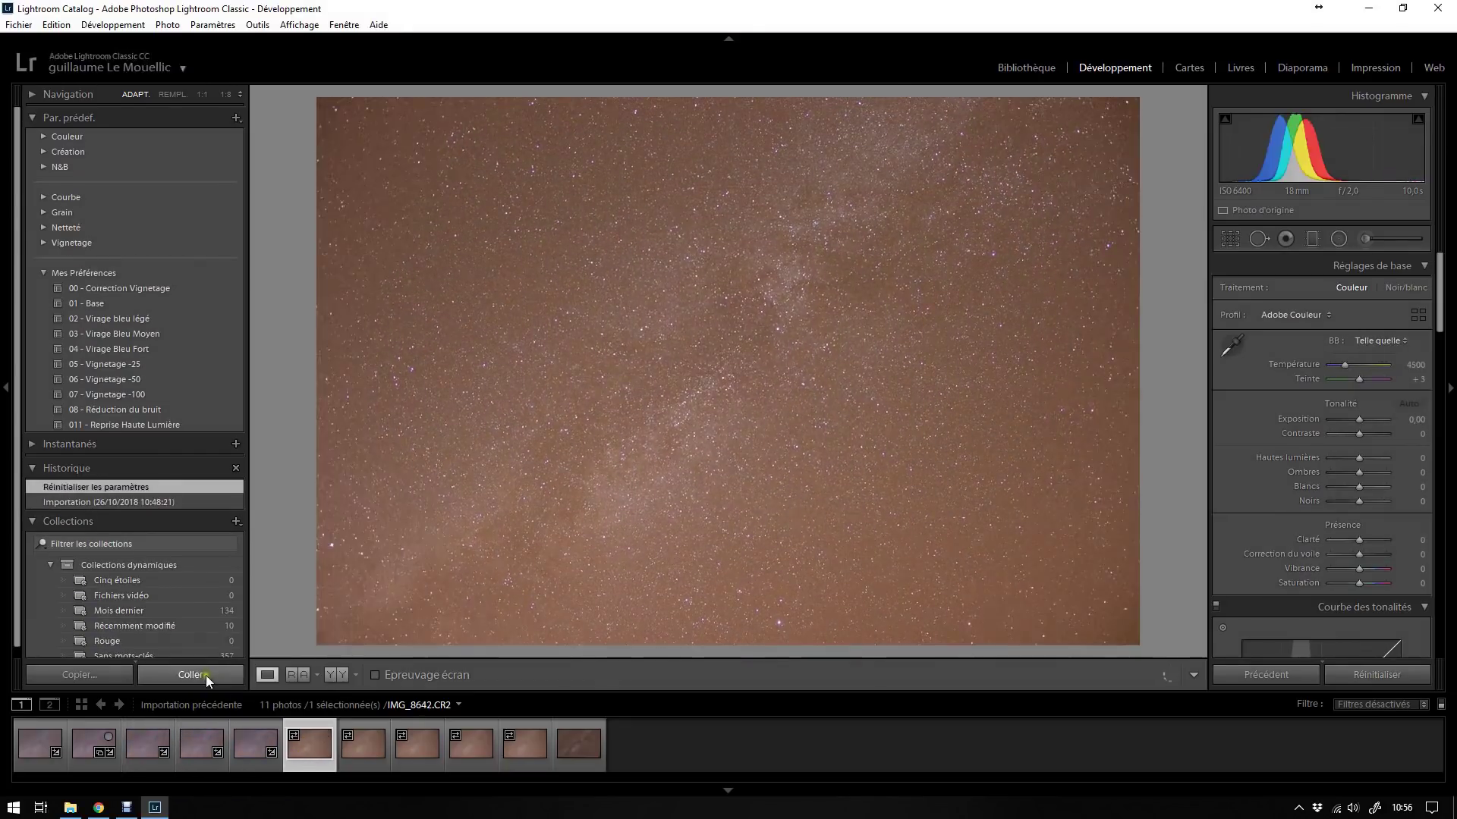
pyautogui.click(207, 675)
pyautogui.press('Right')
pyautogui.click(205, 675)
pyautogui.press('Right')
pyautogui.press('Right')
pyautogui.hotkey('ctrl', 'shift', 'v')
pyautogui.hotkey('shift', 'Right')
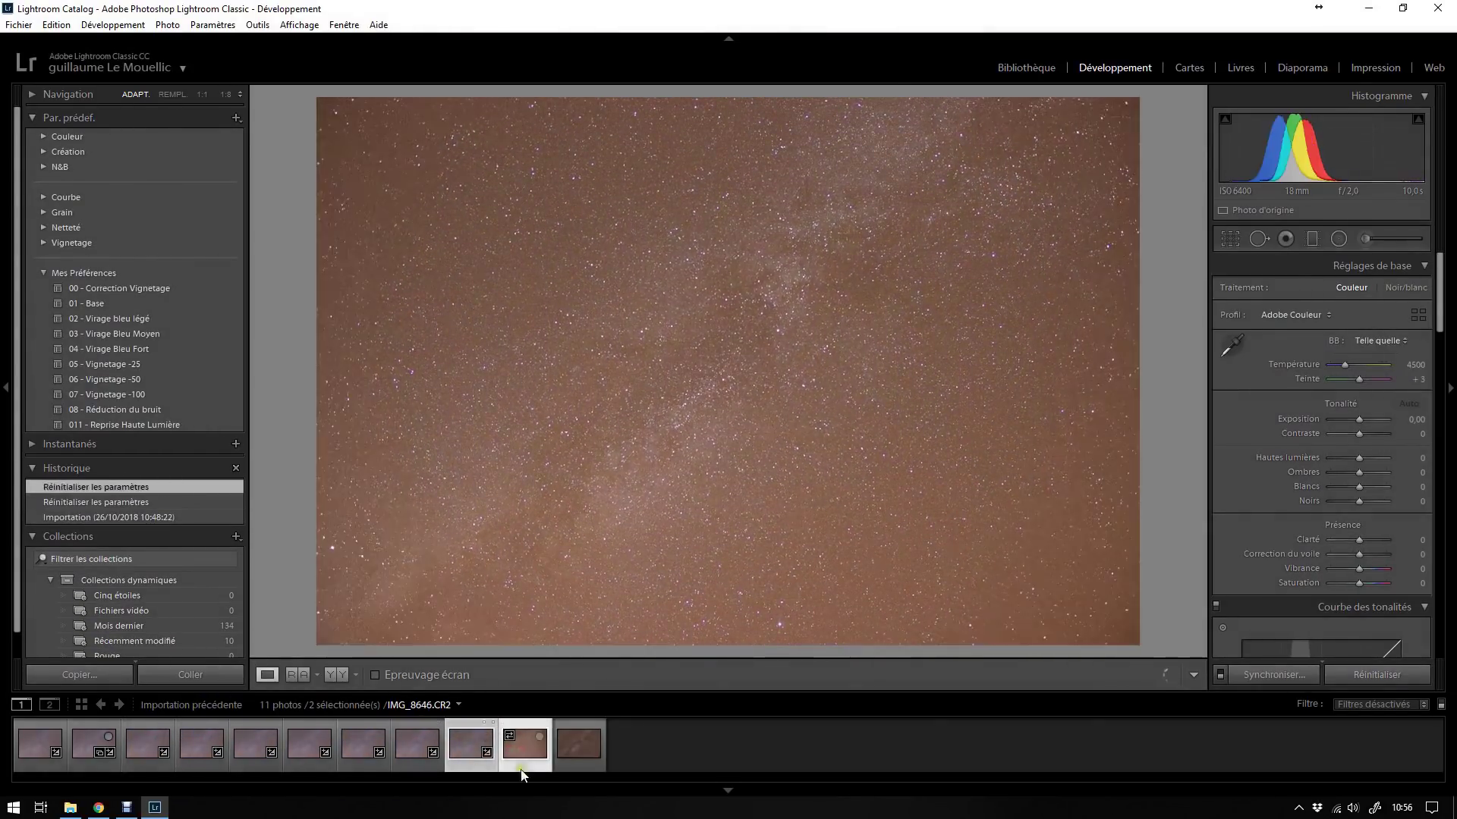
pyautogui.hotkey('ctrl', 'shift', 'v')
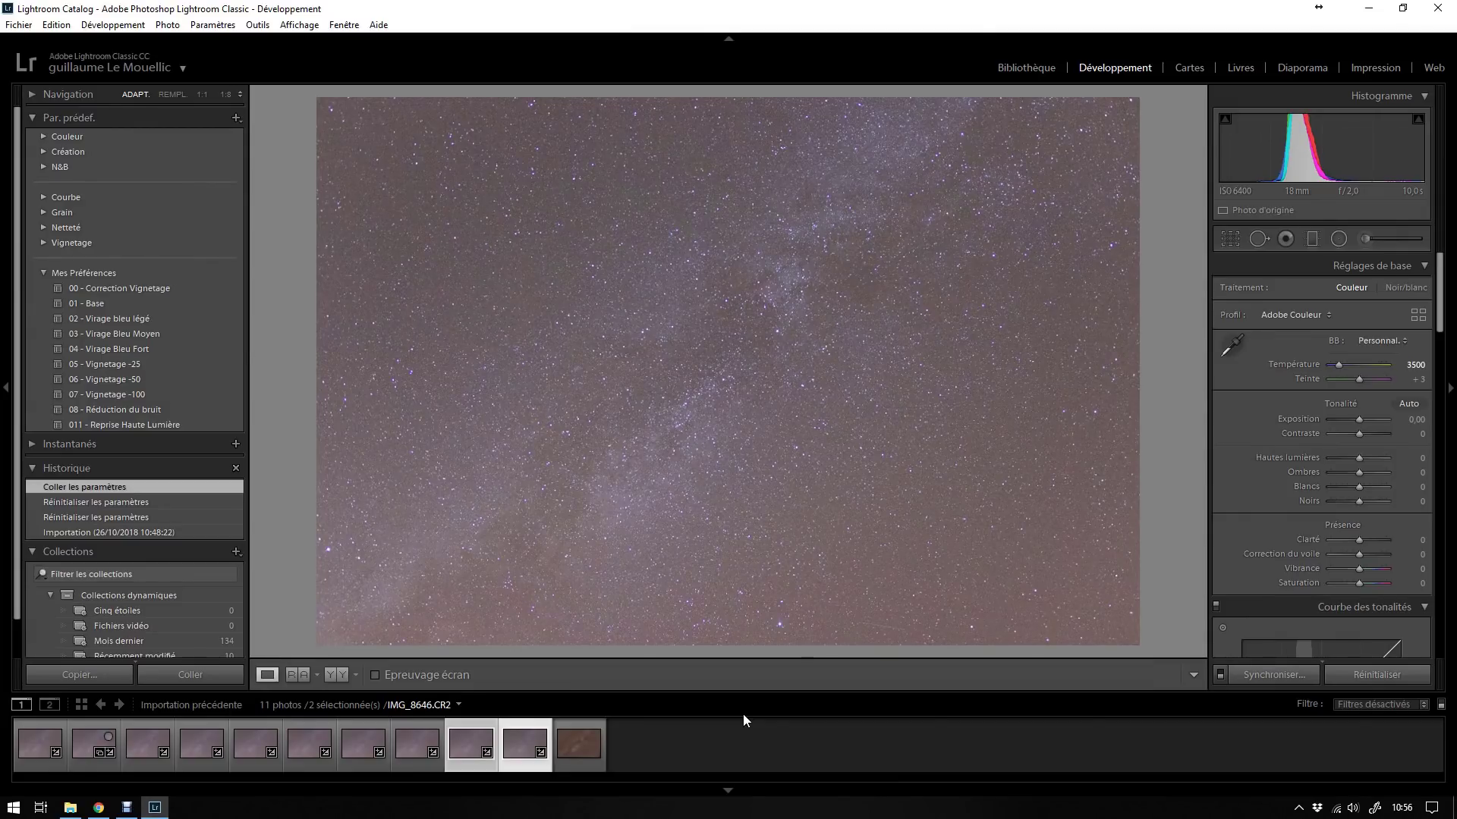
# Step: Select the ten corrected frames IMG_8637 to IMG_8646 together and open the export settings for them
pyautogui.click(40, 743)
pyautogui.keyDown('shift'); pyautogui.click(511, 741); pyautogui.keyUp('shift')
pyautogui.rightClick(510, 740)
pyautogui.moveTo(645, 663)
pyautogui.click(853, 669)
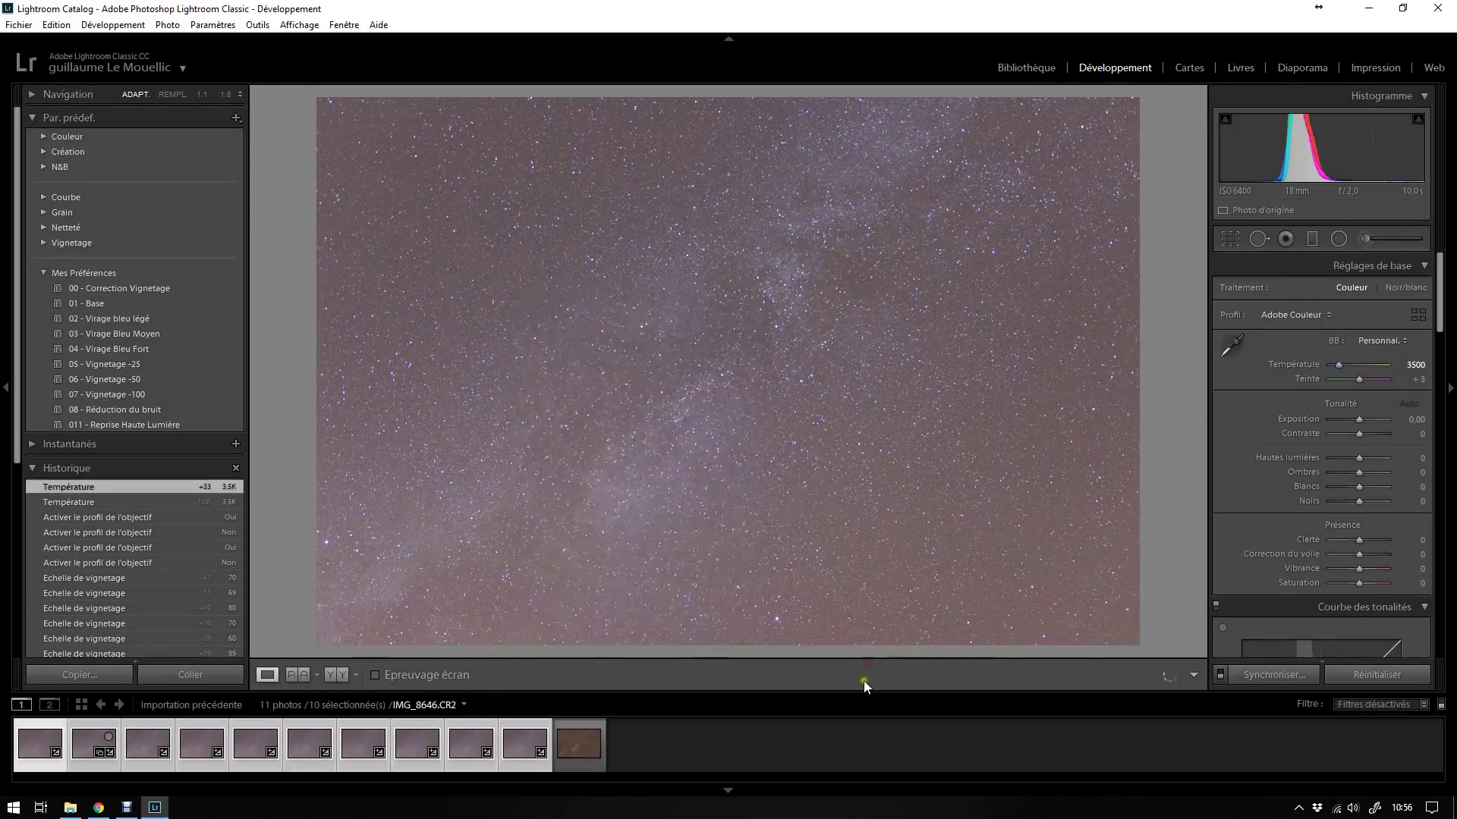
# Step: Export the ten frames to disk as uncompressed TIFF images with 16 bits per component
pyautogui.scroll(-5, 835, 424)
pyautogui.click(747, 394)
pyautogui.click(698, 443)
pyautogui.click(702, 422)
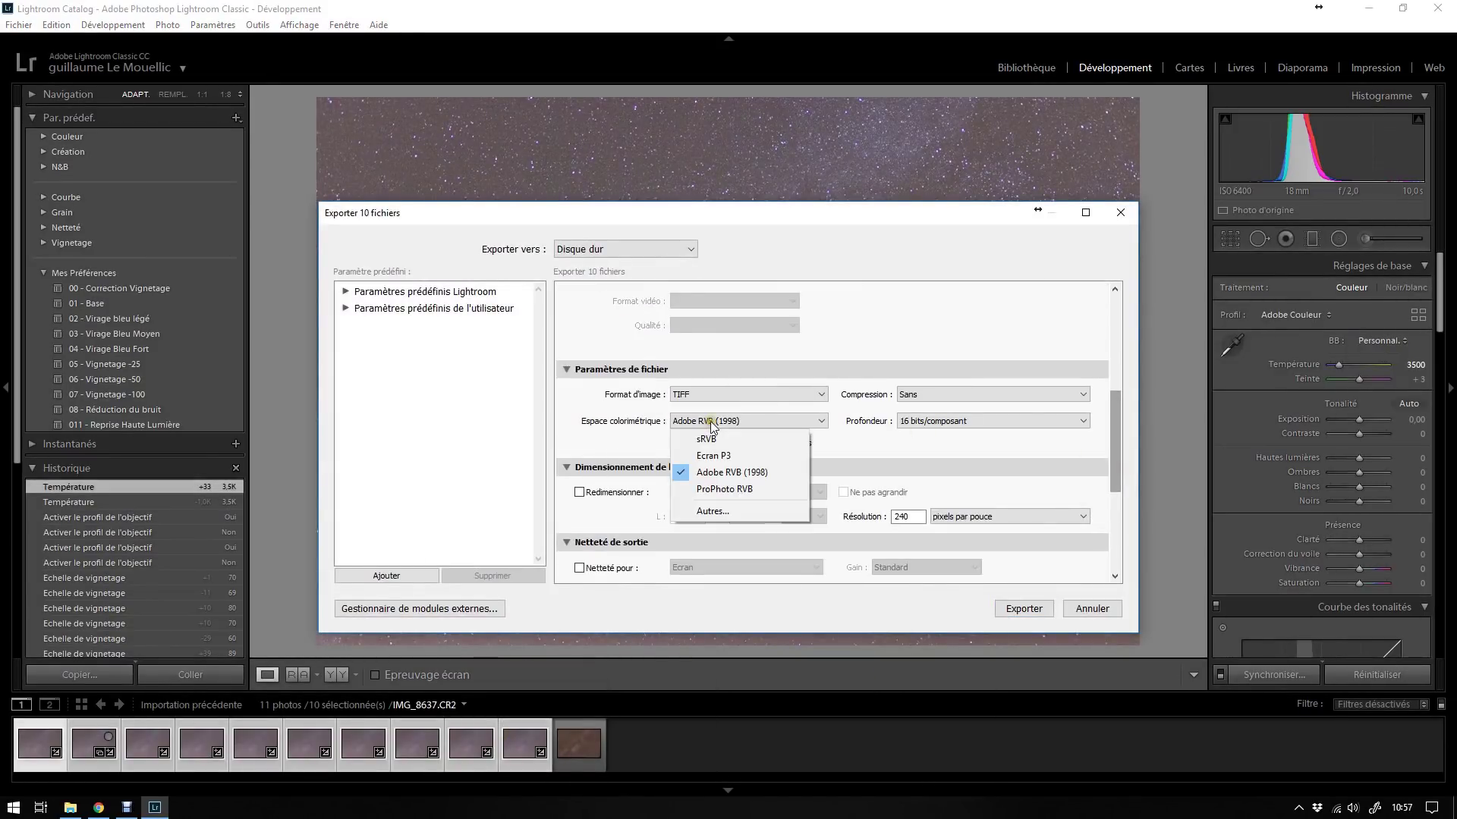
pyautogui.click(702, 431)
pyautogui.click(1024, 609)
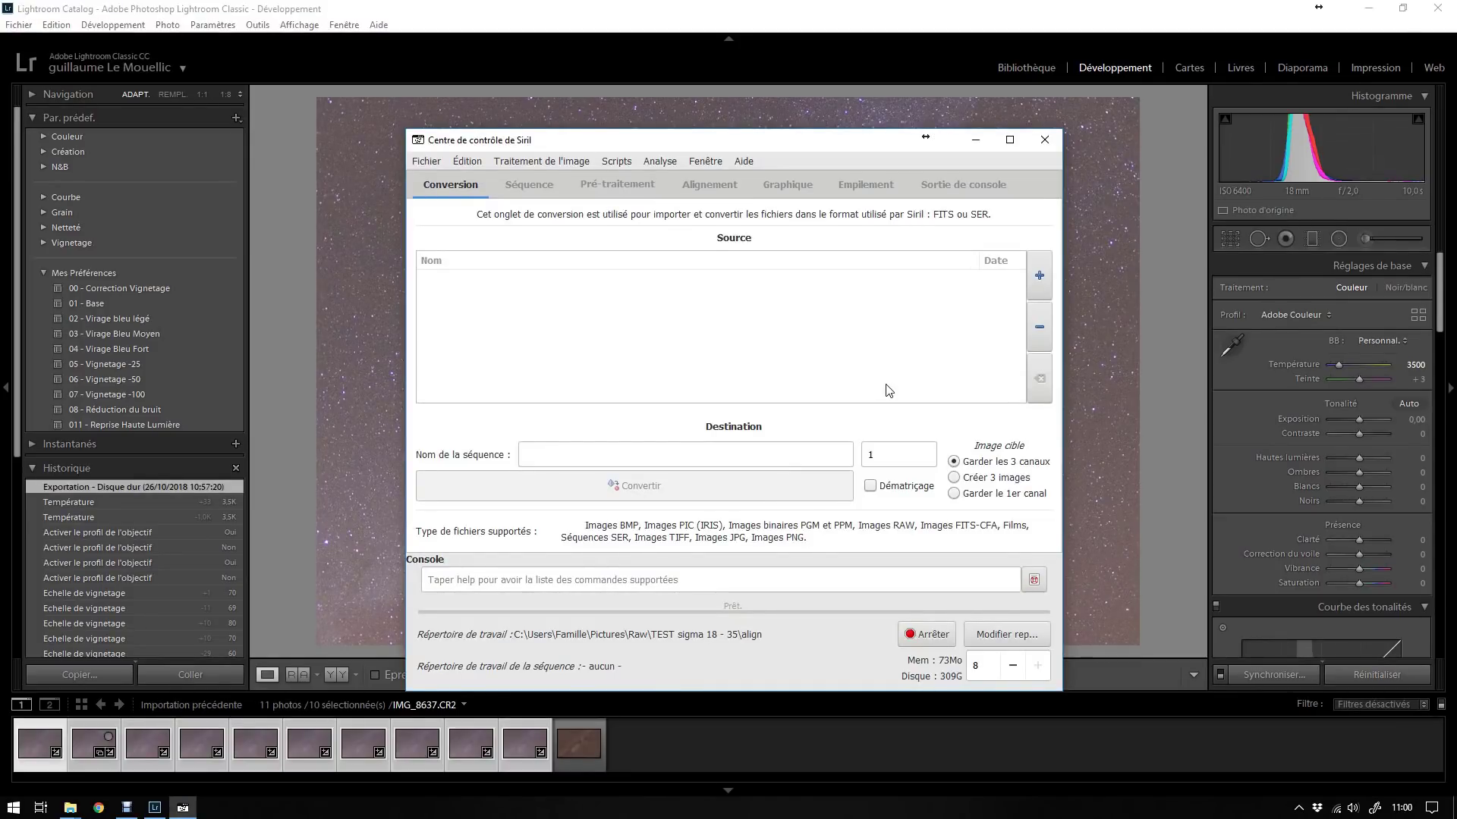
# Step: In Siril, add the ten graphic files IMG_8637 to IMG_8646 from the prétraité folder as conversion sources
pyautogui.moveTo(596, 142); pyautogui.dragTo(565, 95)
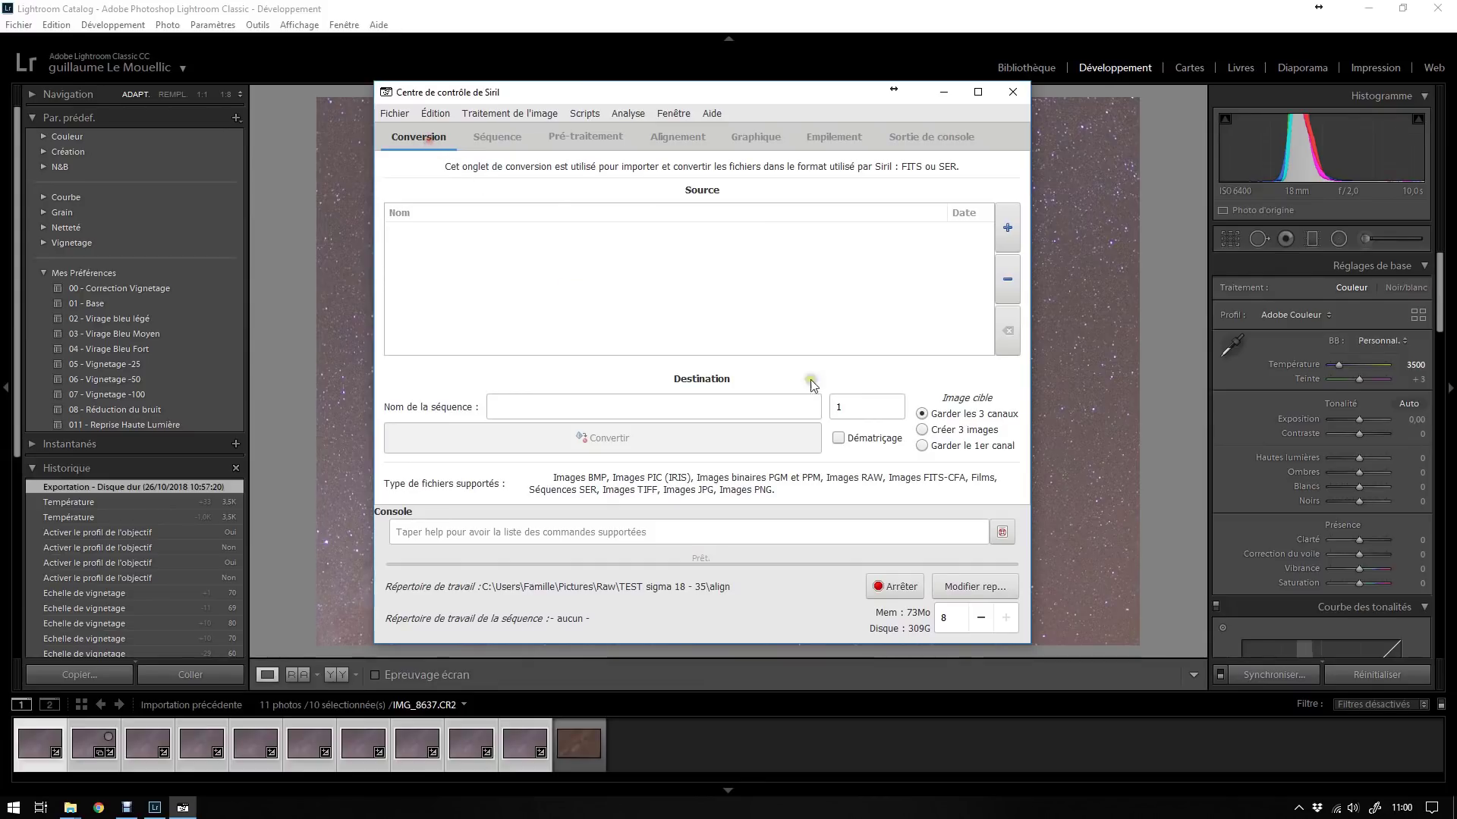
pyautogui.click(1009, 229)
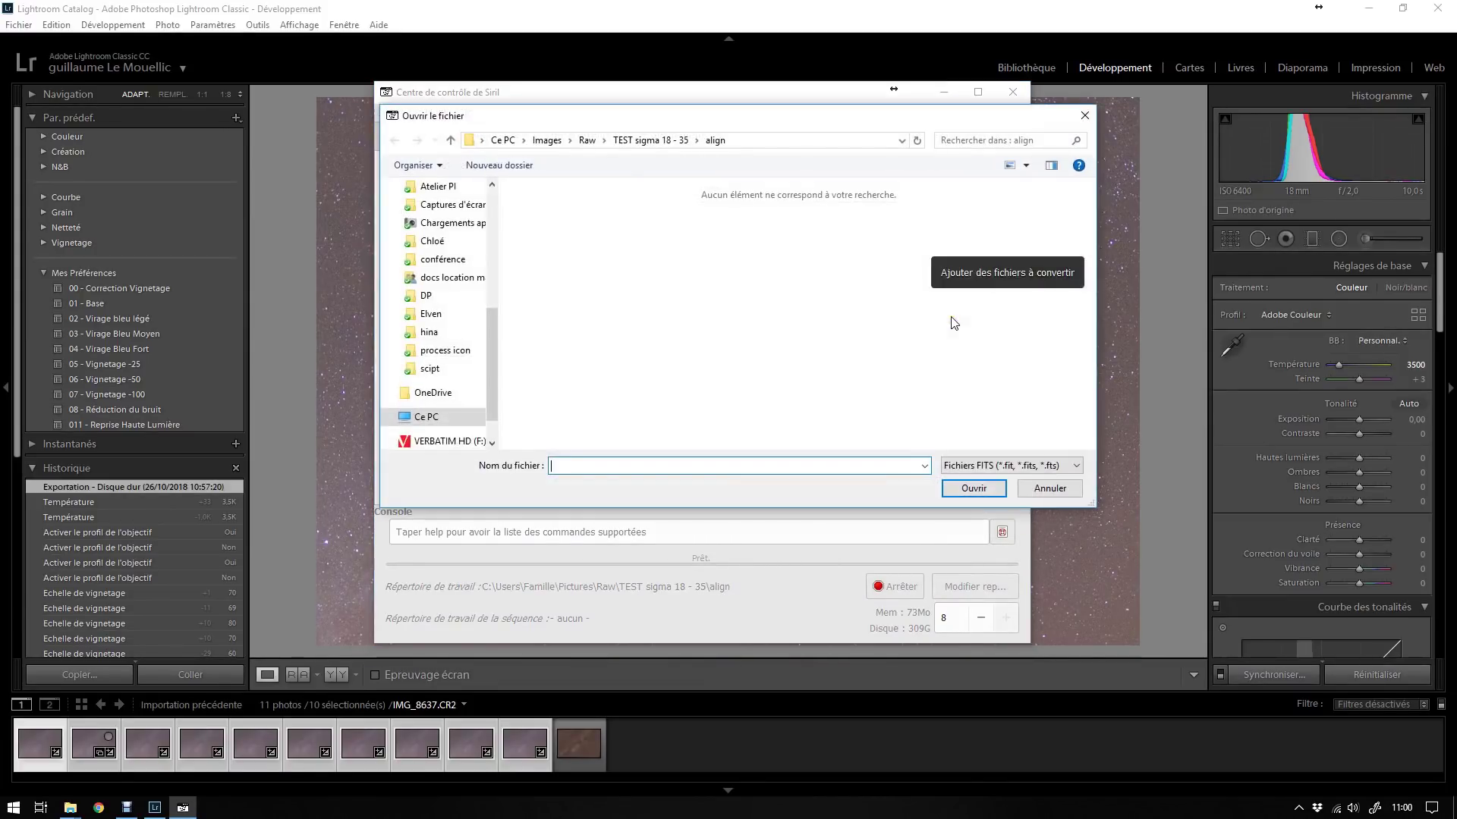
pyautogui.click(971, 464)
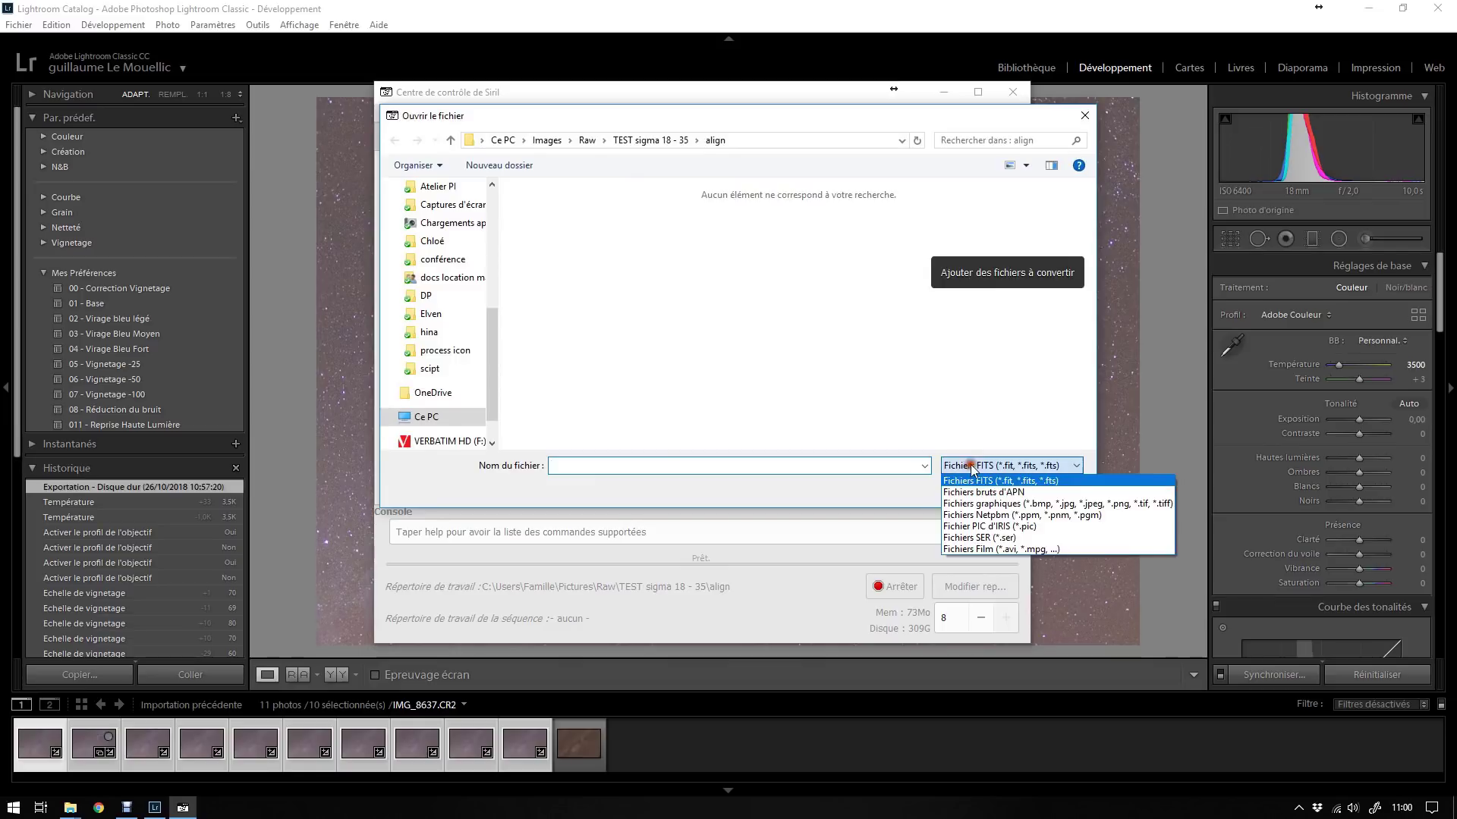
pyautogui.click(1037, 507)
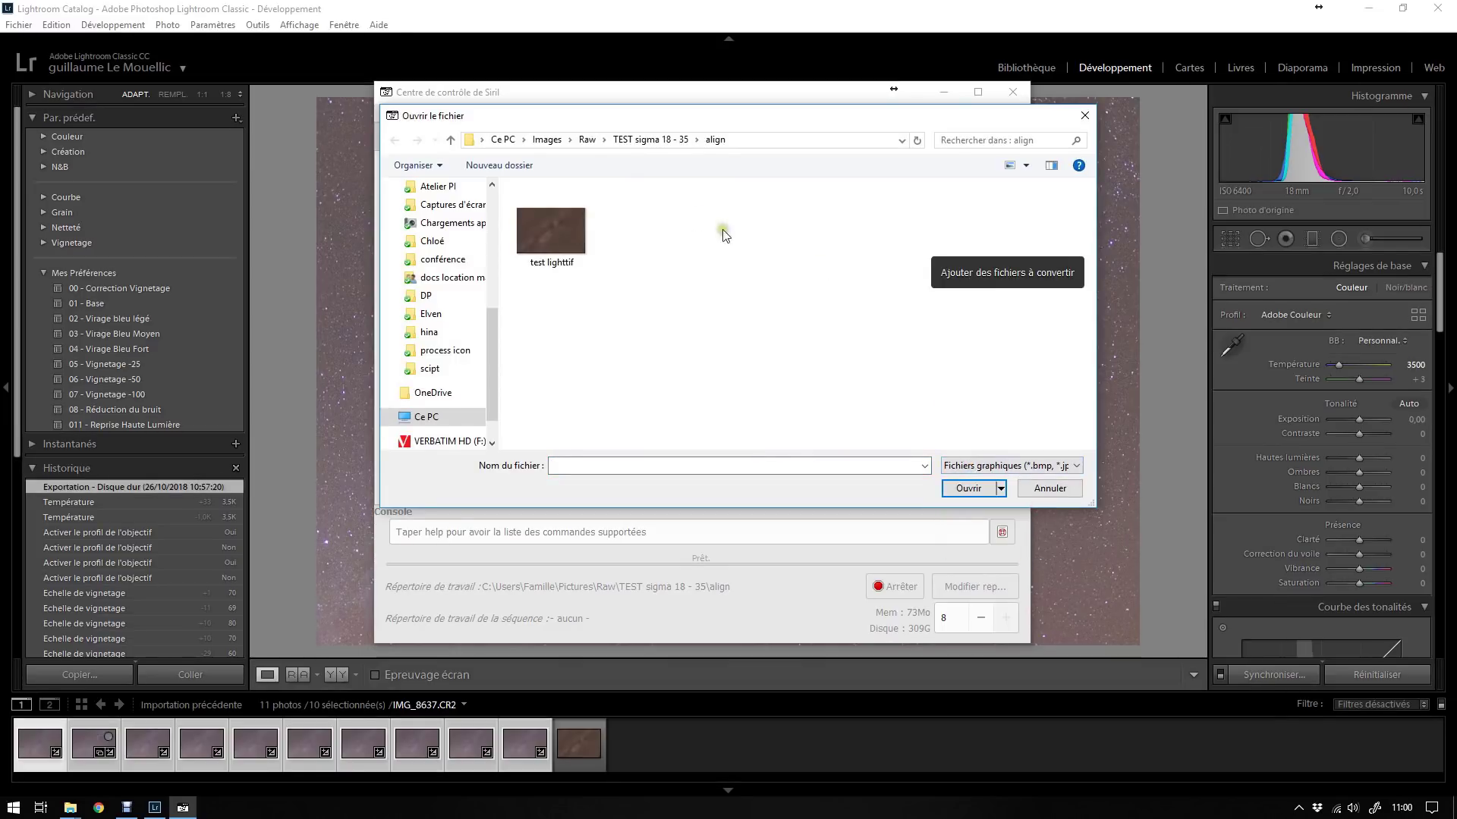
pyautogui.click(668, 142)
pyautogui.doubleClick(601, 207)
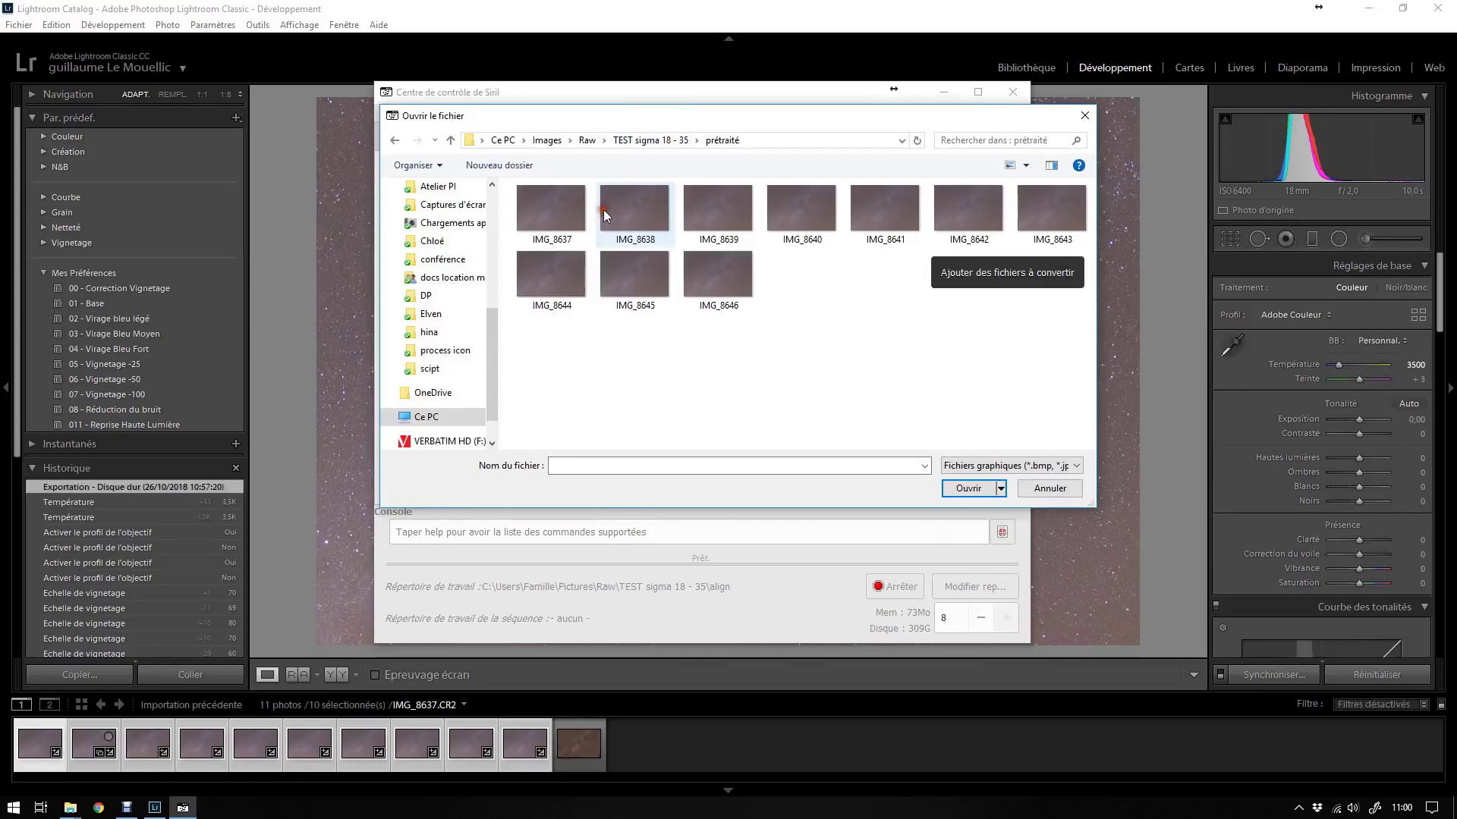
pyautogui.moveTo(1045, 359); pyautogui.dragTo(515, 199)
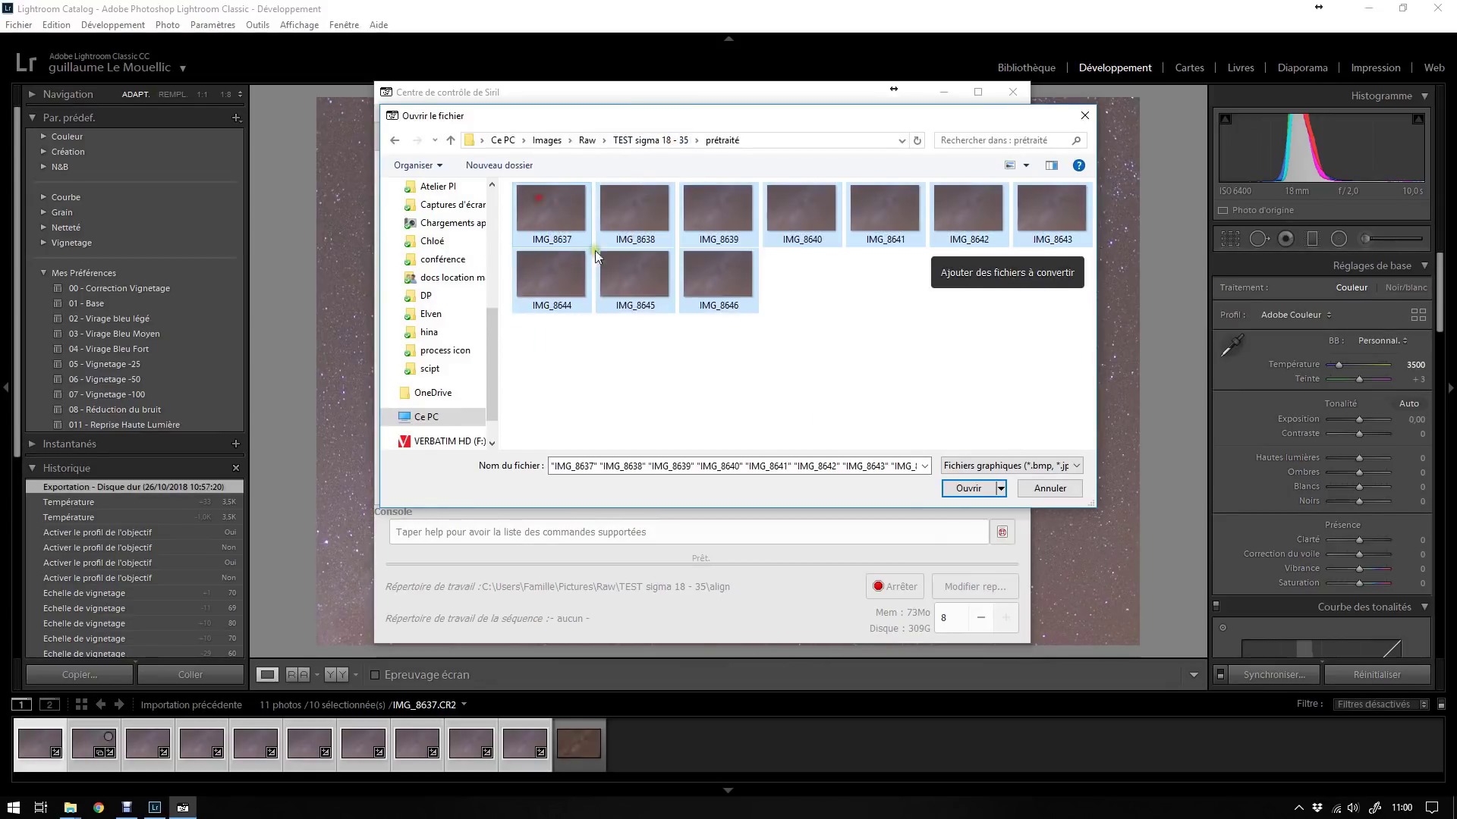
pyautogui.click(962, 489)
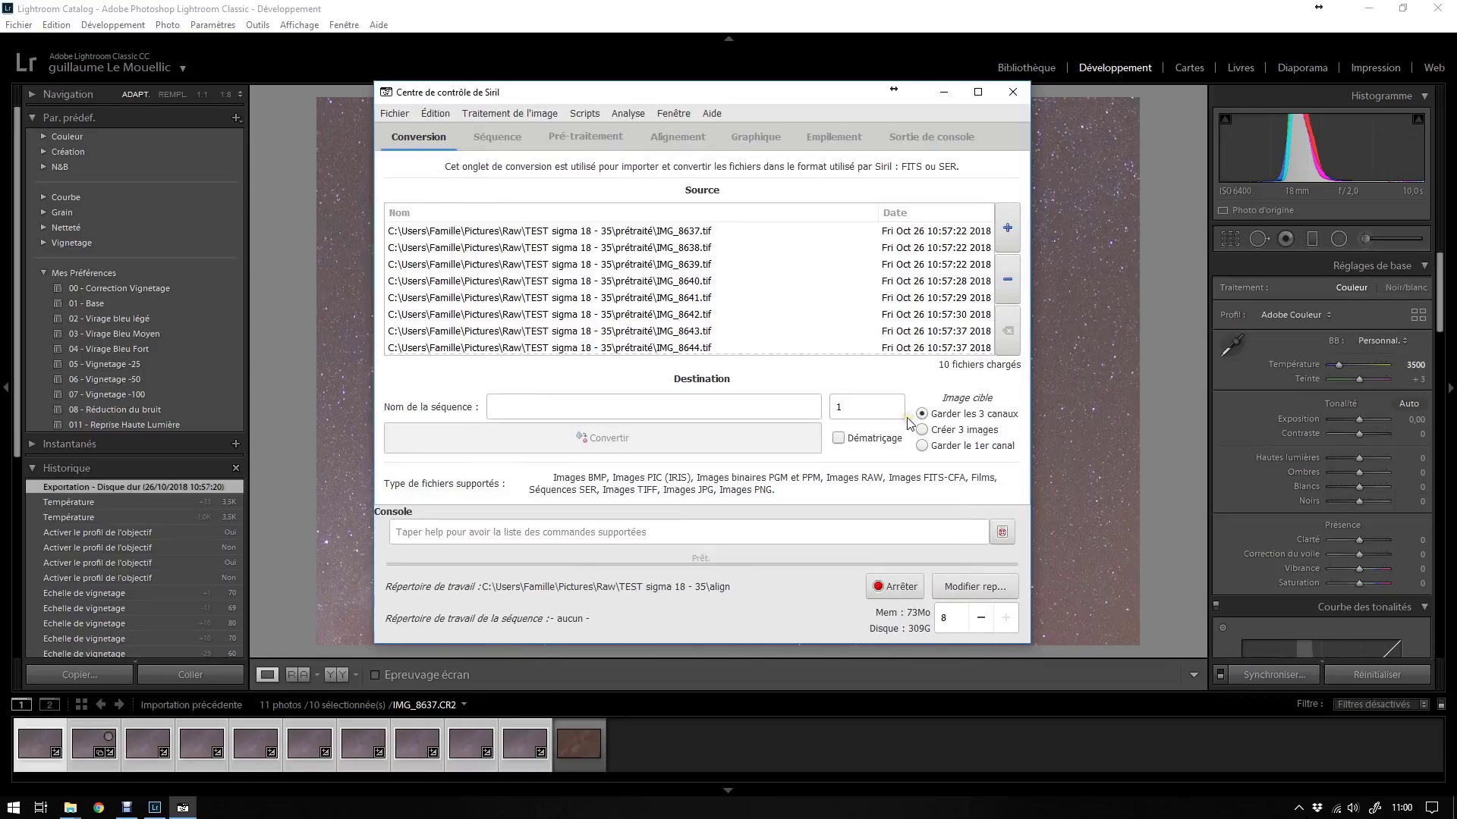
# Step: Convert the ten TIFF files into a three-channel FITS sequence named VL and rearrange the preview windows
pyautogui.click(760, 410)
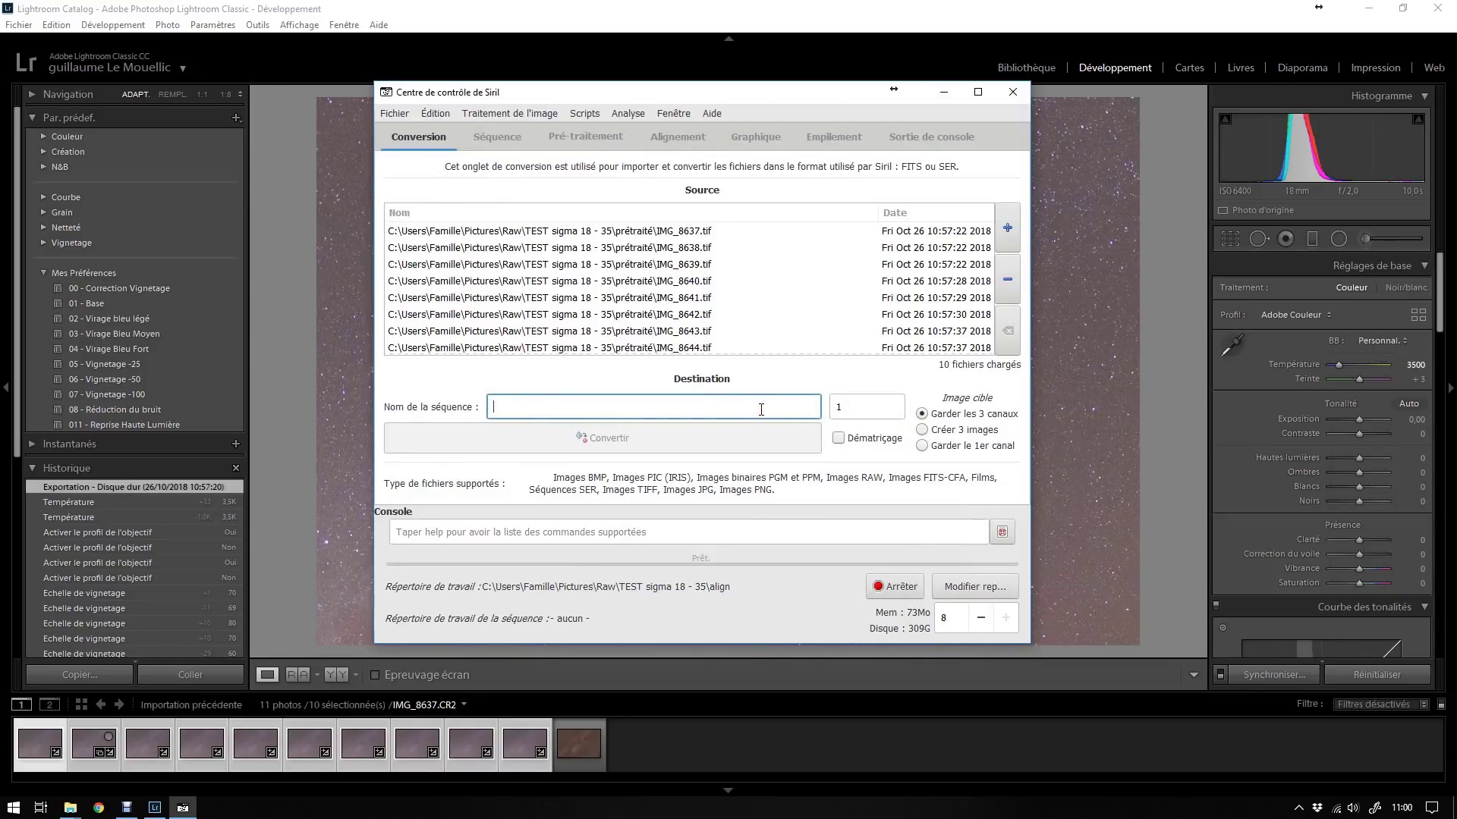
pyautogui.write('VL')
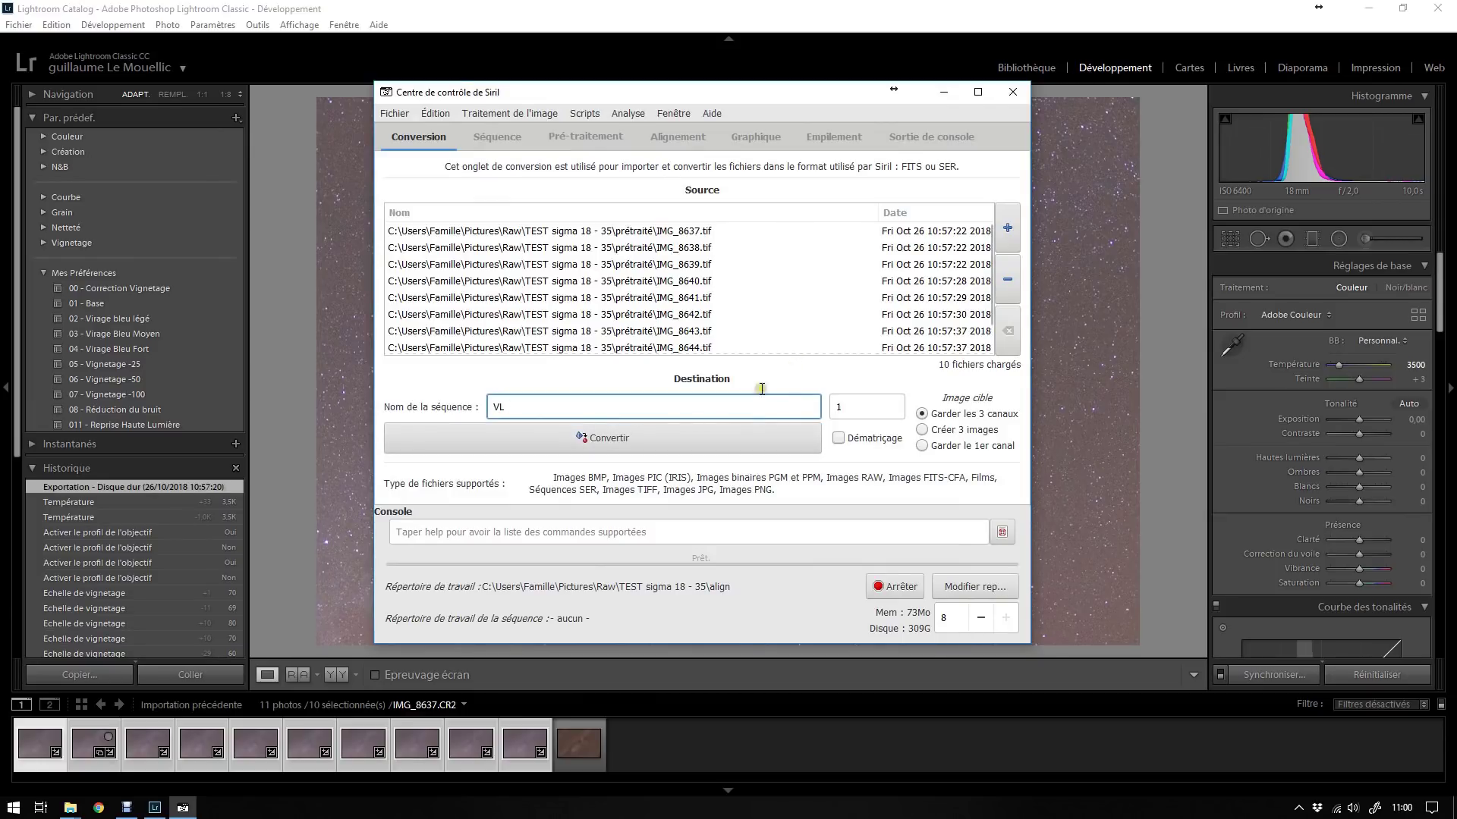
pyautogui.click(660, 449)
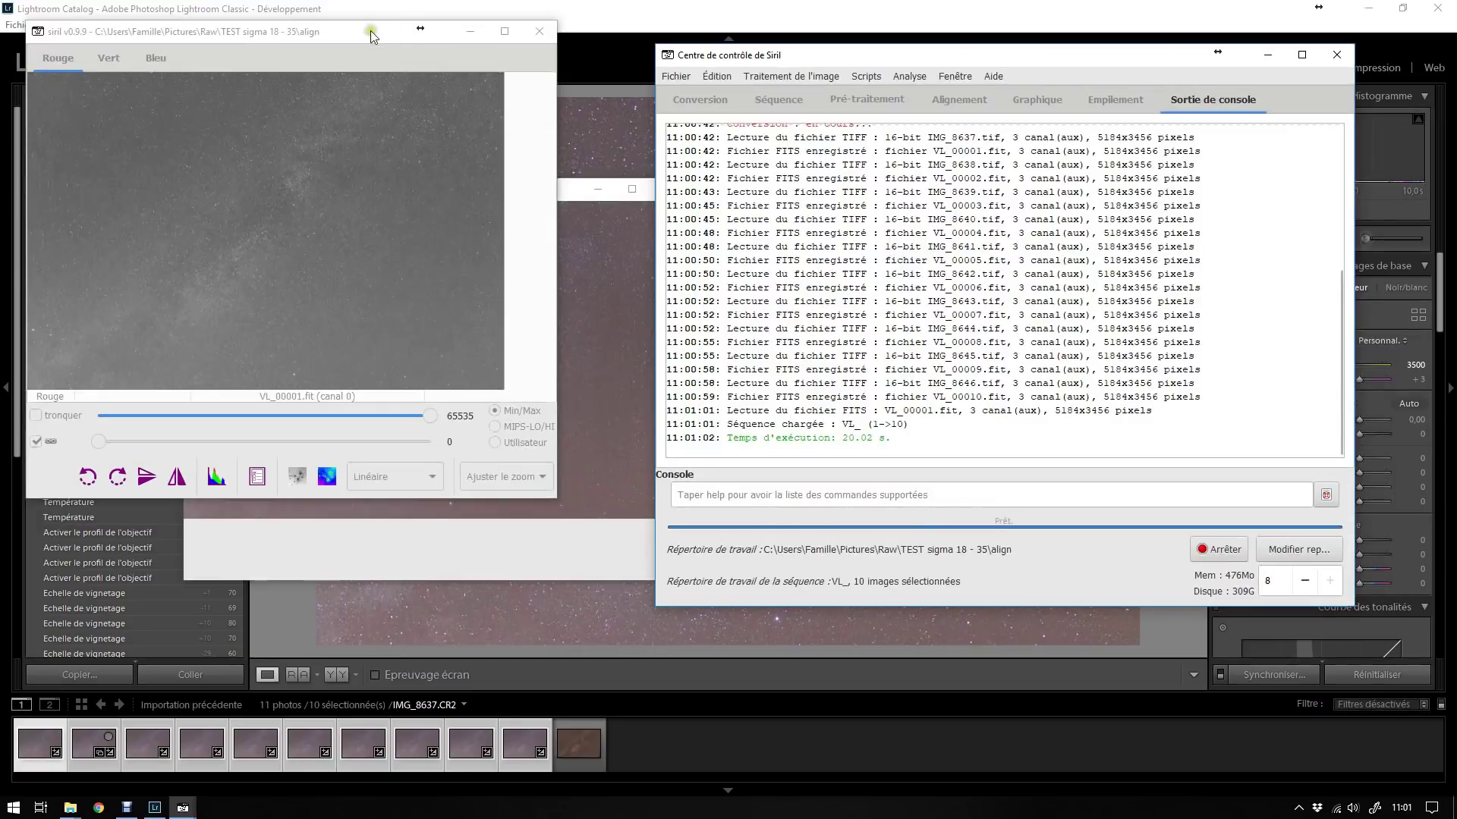
pyautogui.moveTo(566, 194); pyautogui.dragTo(425, 243)
pyautogui.click(396, 76)
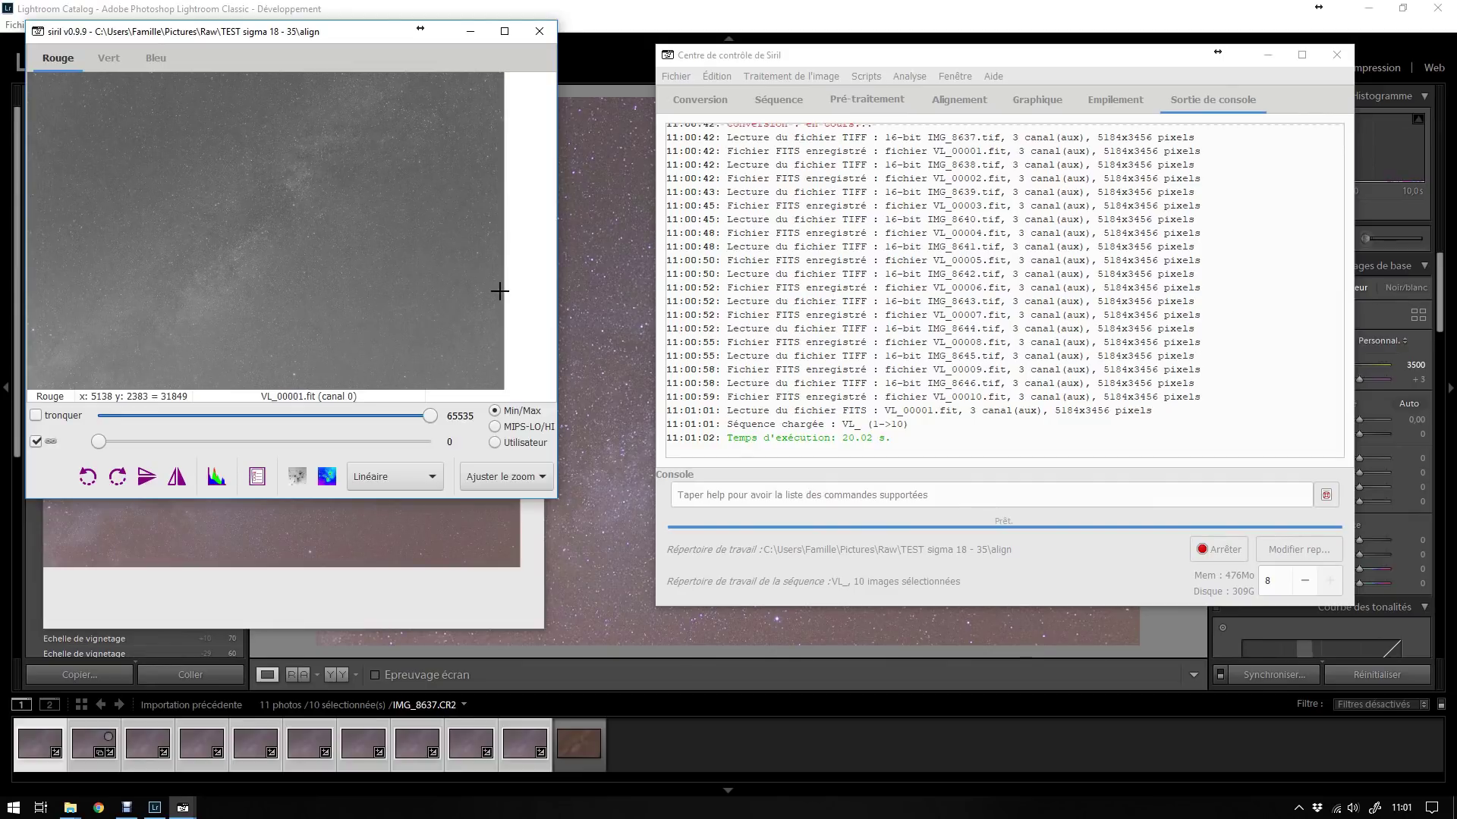
# Step: Review the conversion, pre-processing, alignment and sequence settings available for the VL sequence
pyautogui.press('F1')
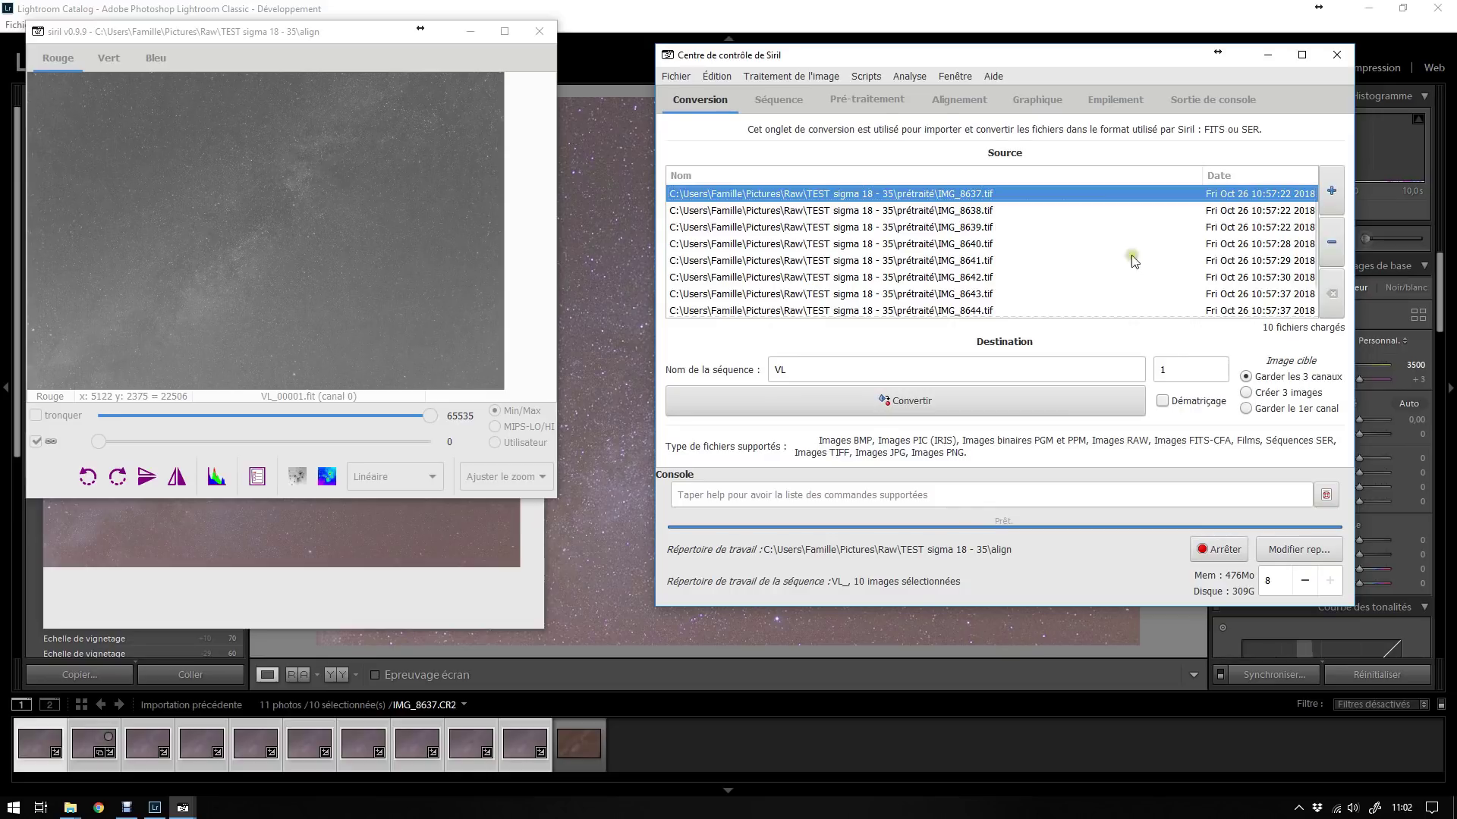
pyautogui.click(888, 109)
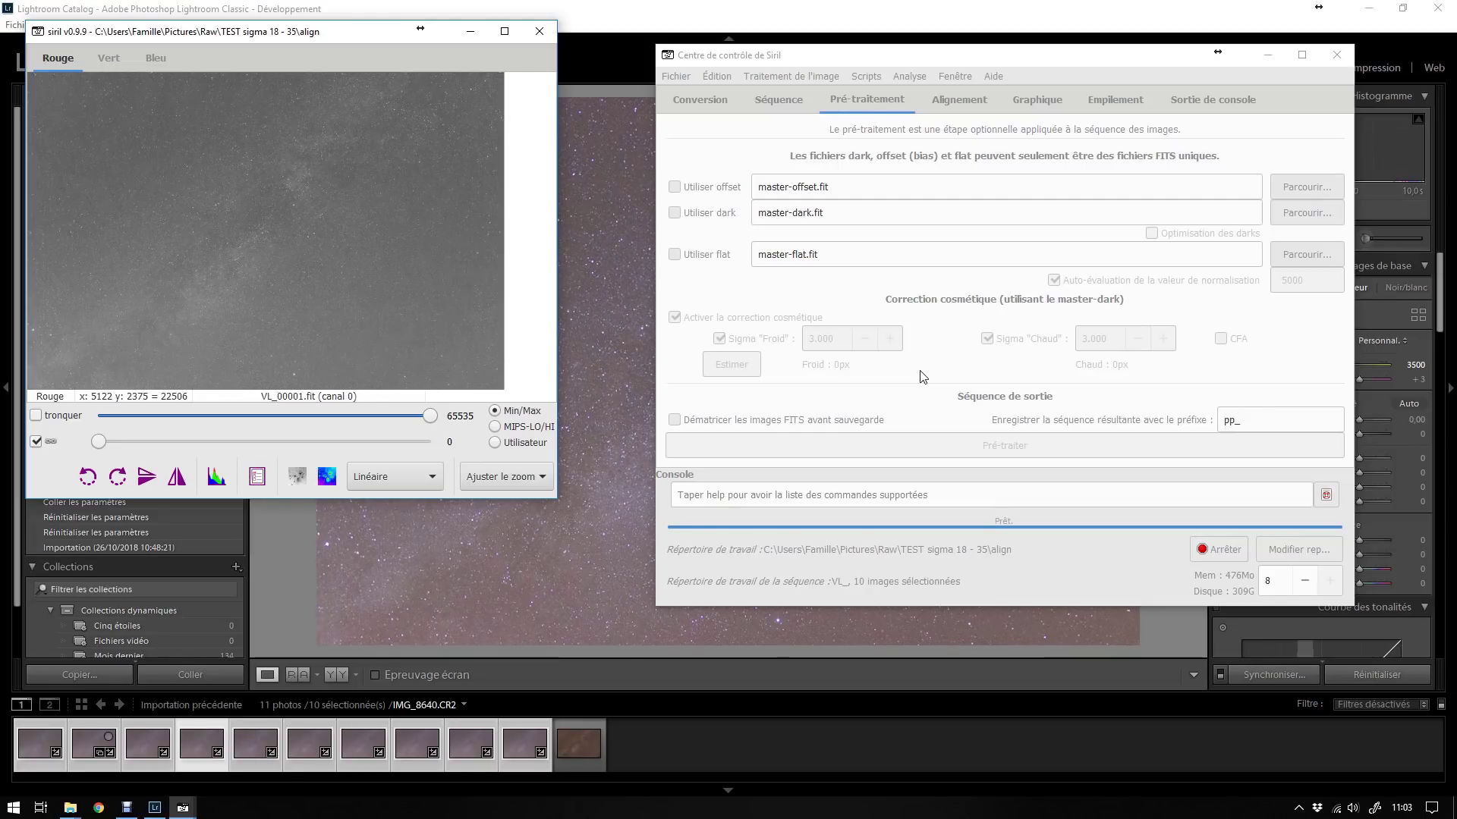
pyautogui.click(891, 192)
pyautogui.click(911, 59)
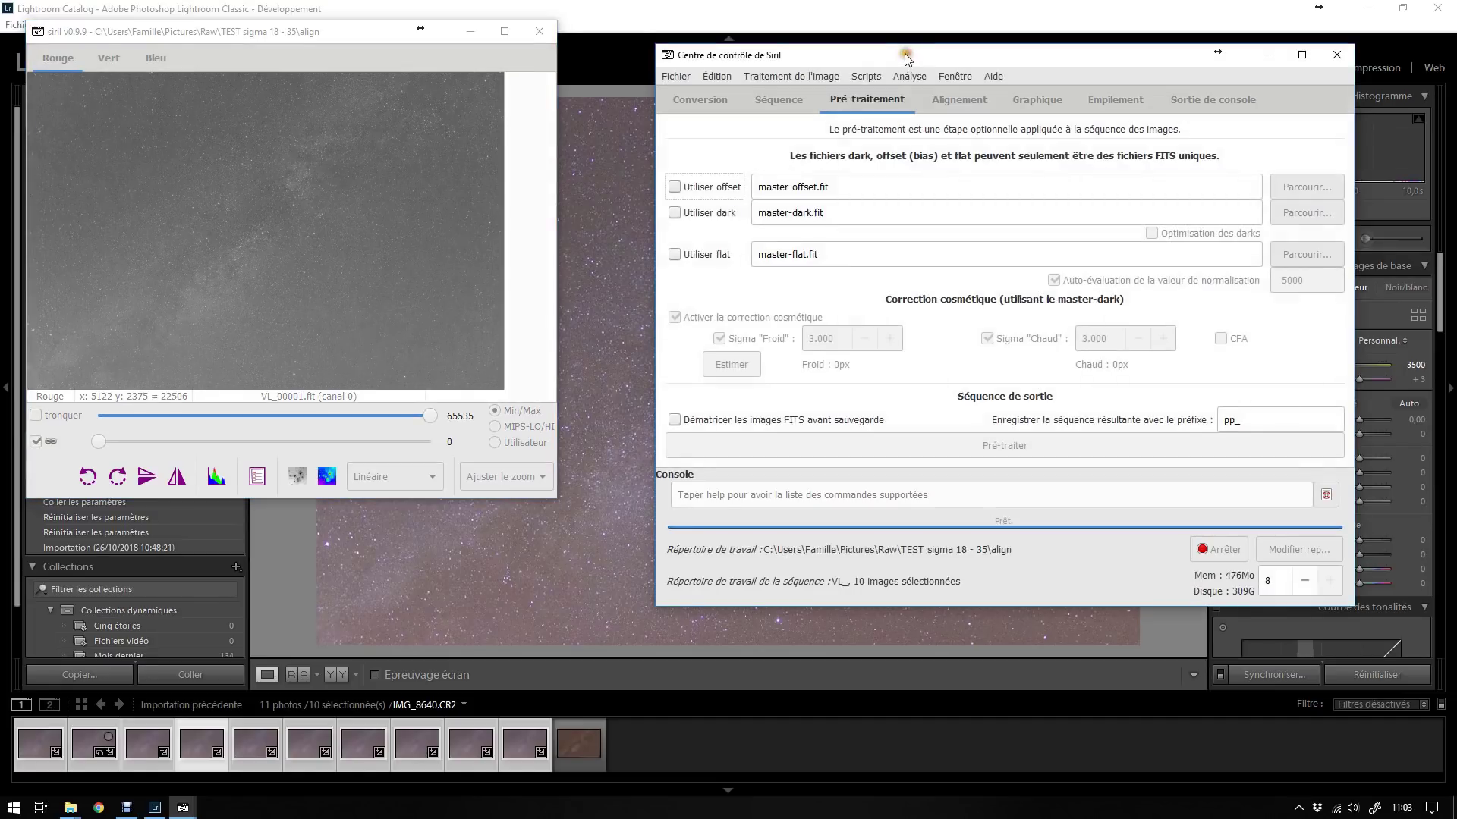
pyautogui.click(947, 106)
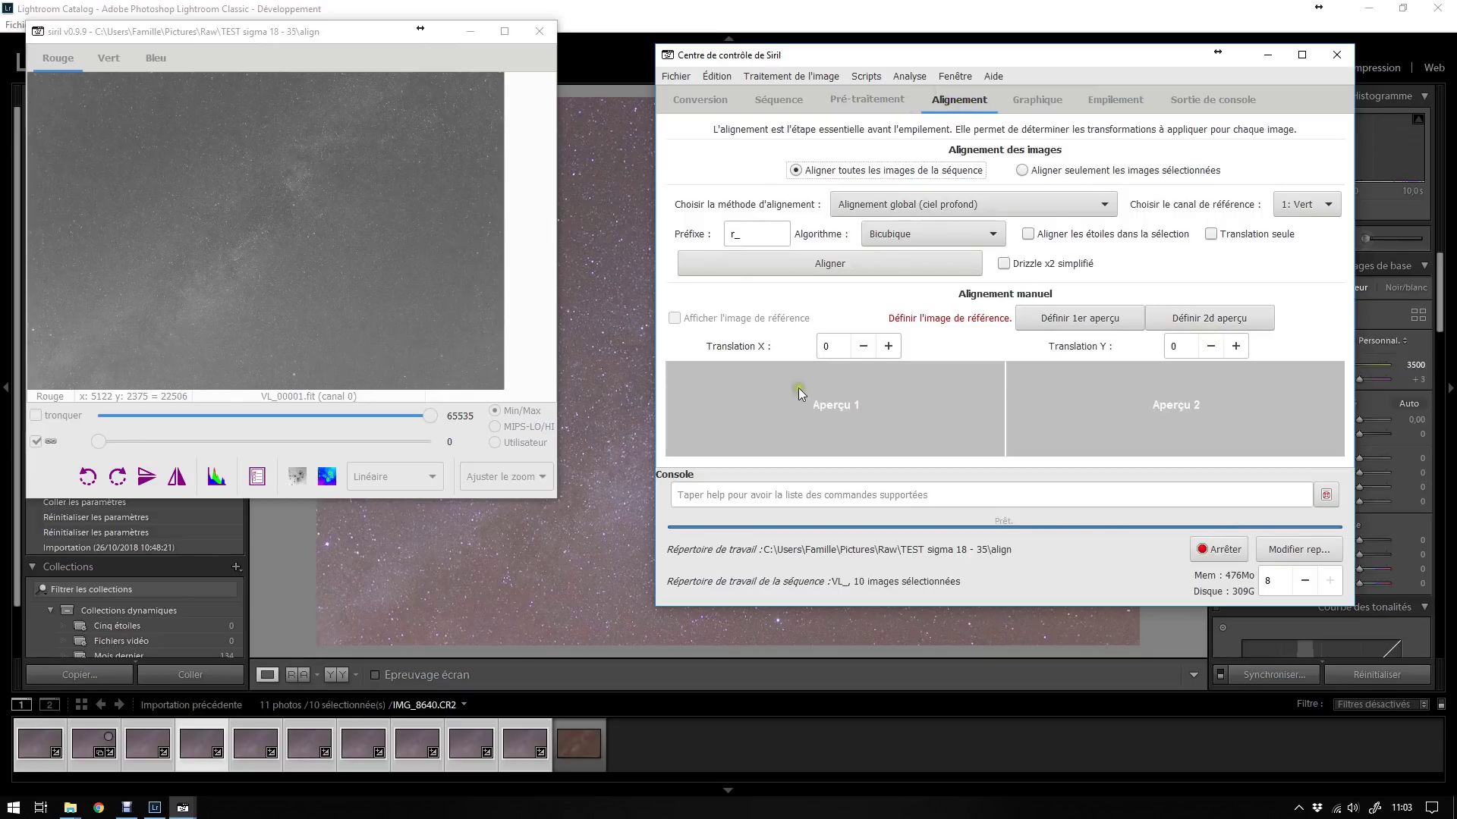
pyautogui.click(779, 100)
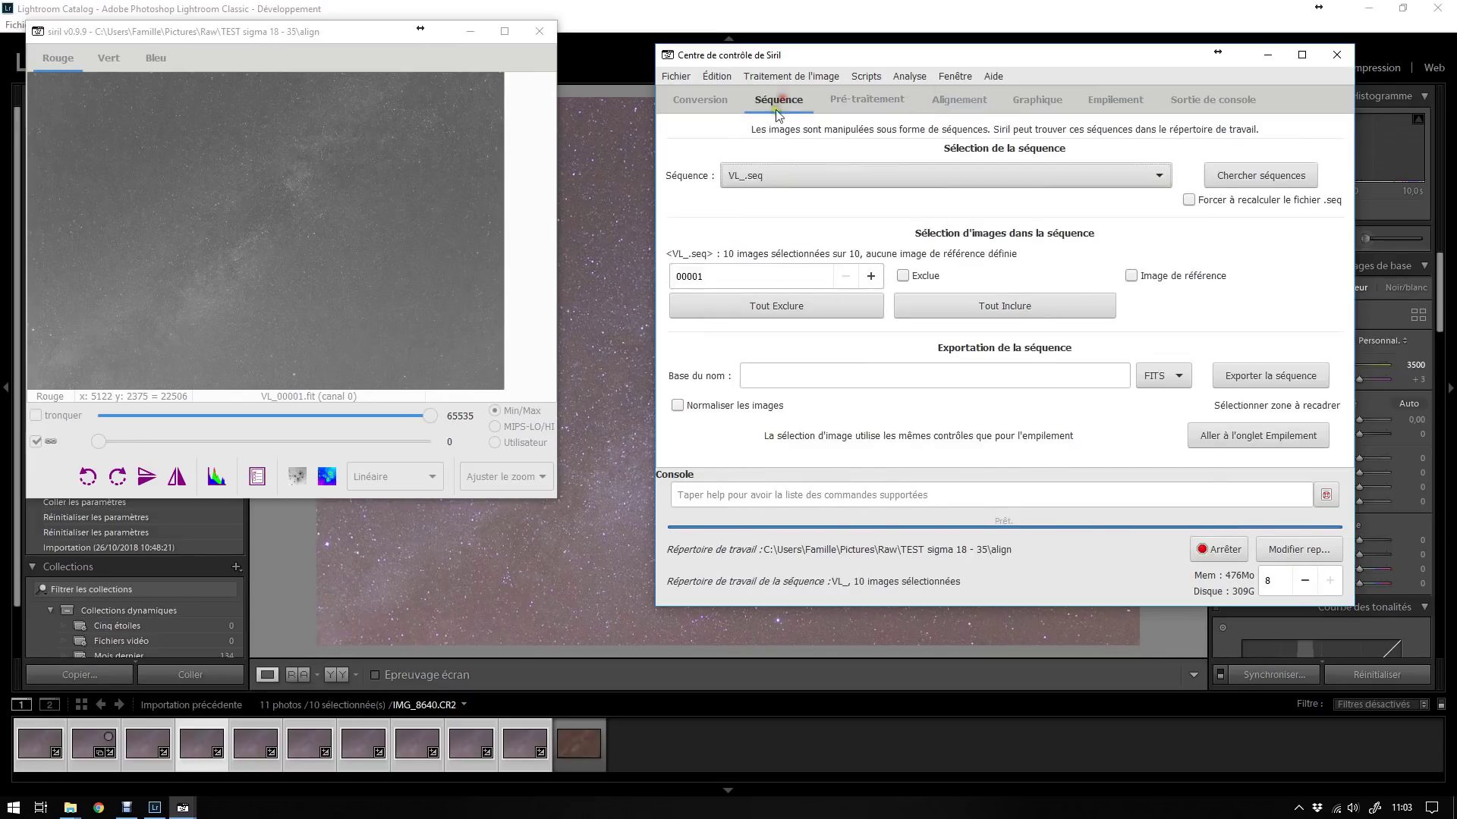
pyautogui.click(768, 185)
pyautogui.click(791, 179)
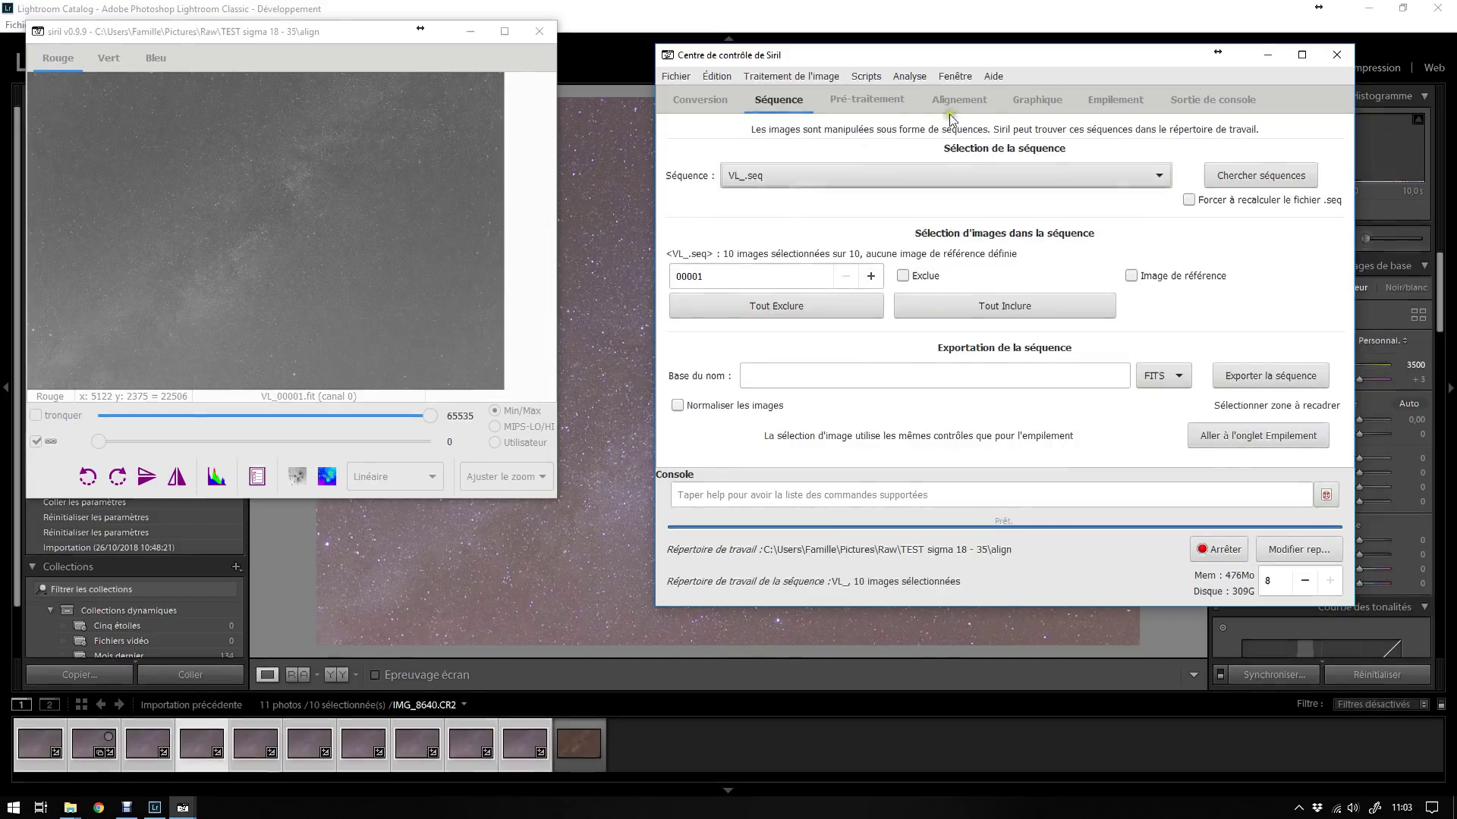
pyautogui.click(723, 106)
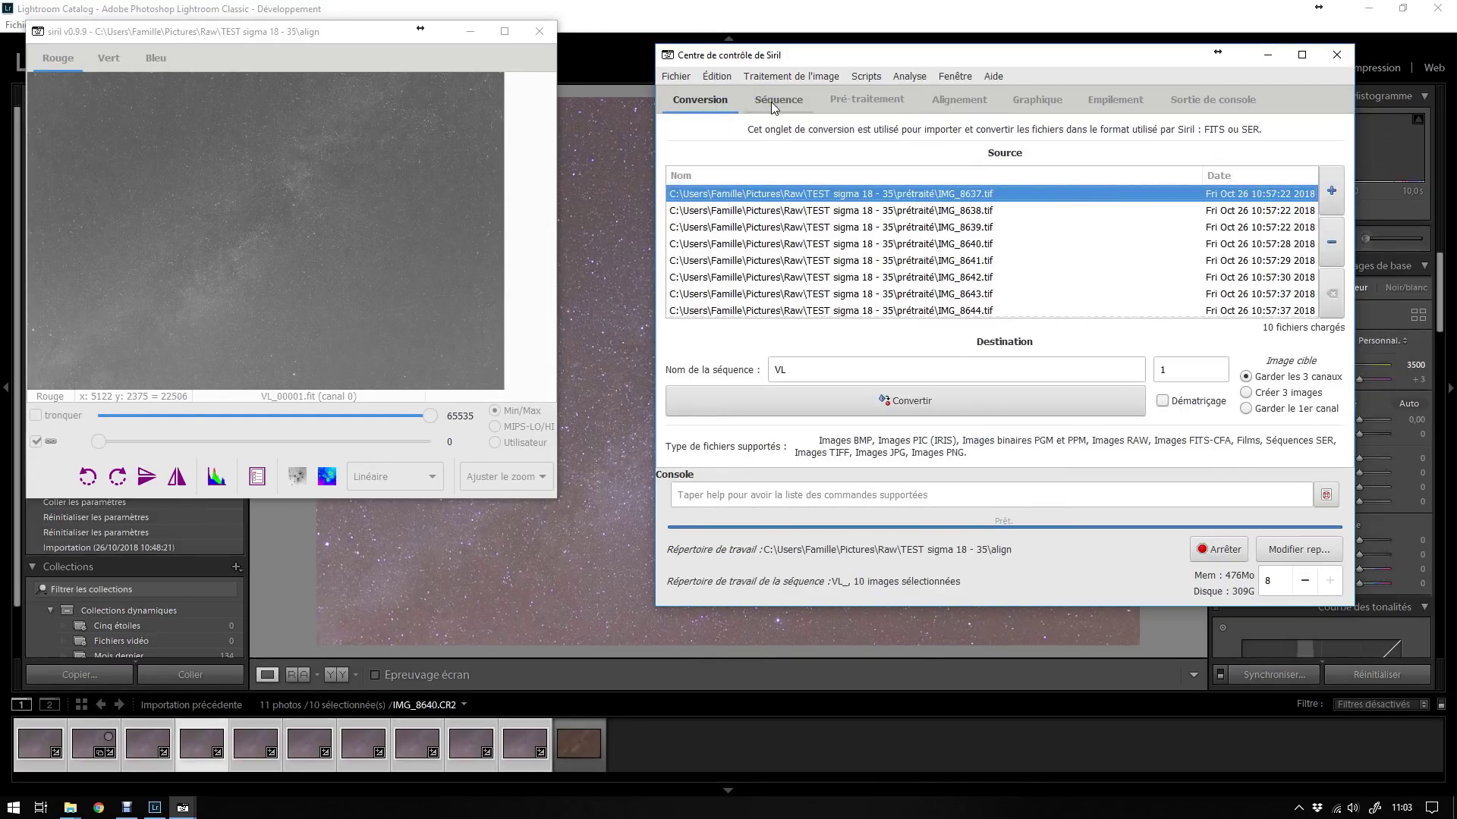
# Step: Align all images of the VL sequence with the global deep-sky method, using the red channel as reference
pyautogui.click(869, 100)
pyautogui.click(951, 102)
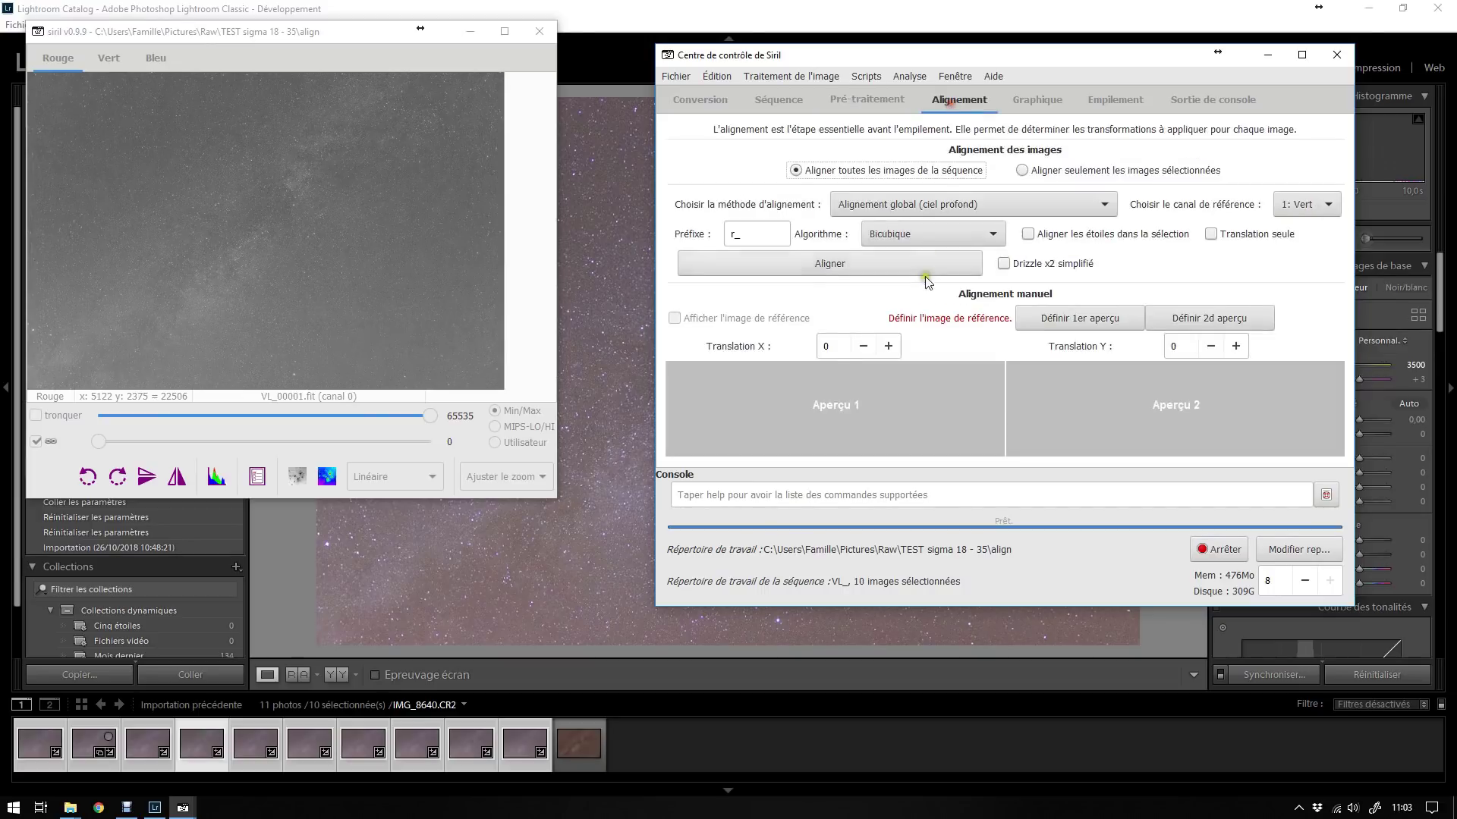
pyautogui.click(904, 210)
pyautogui.click(909, 209)
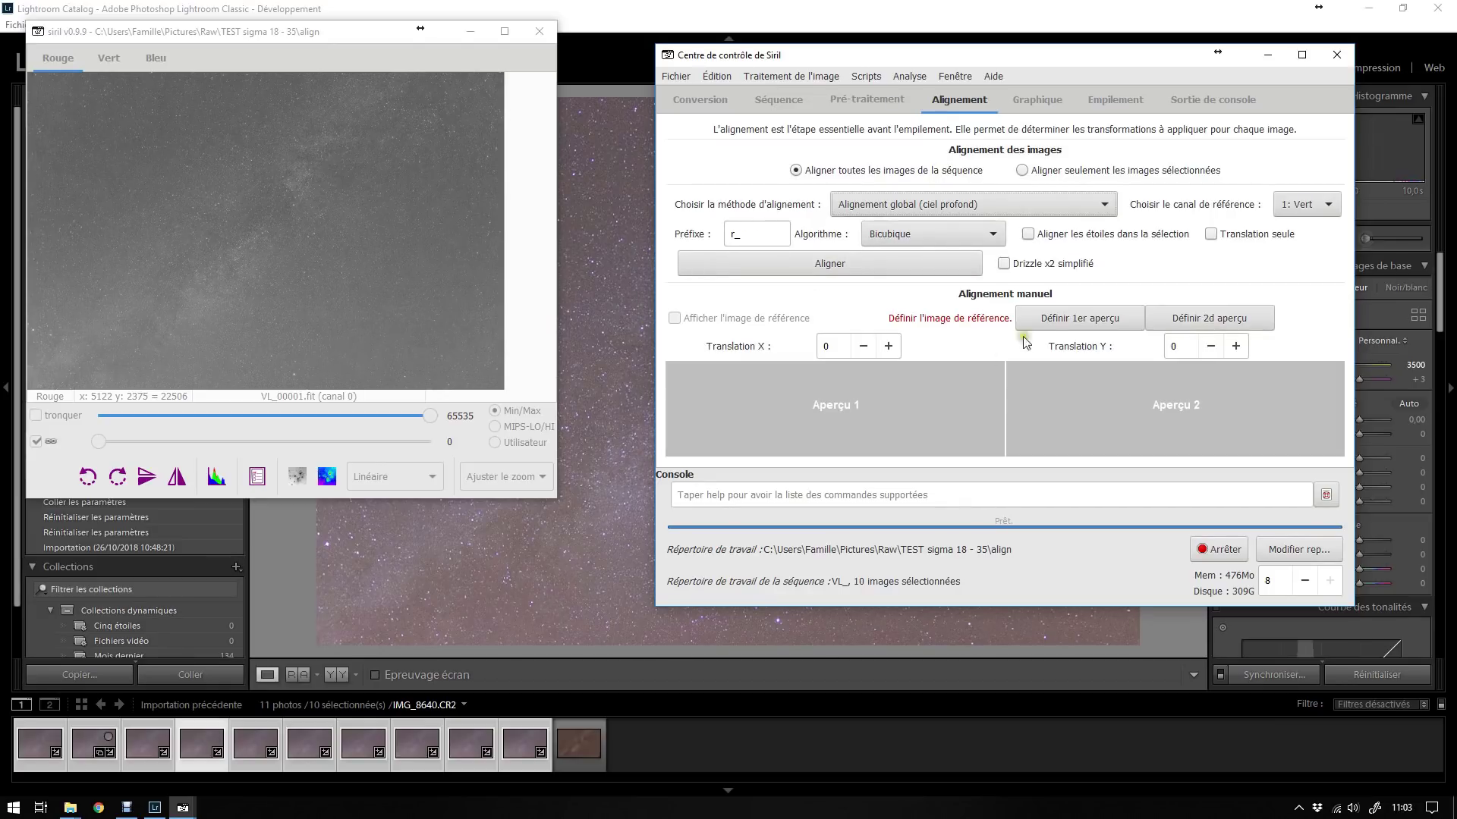
pyautogui.click(1294, 215)
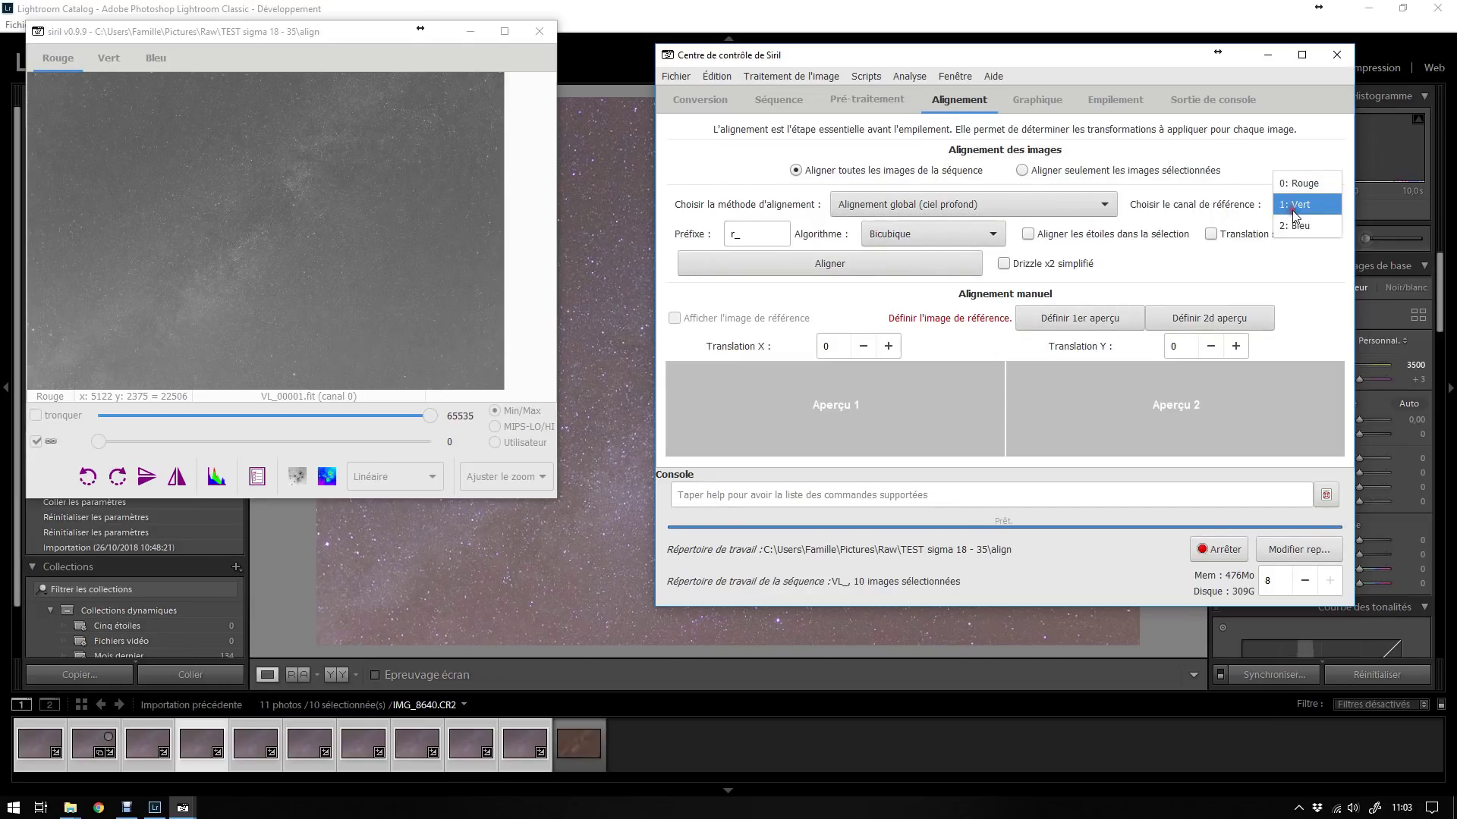
pyautogui.click(1301, 184)
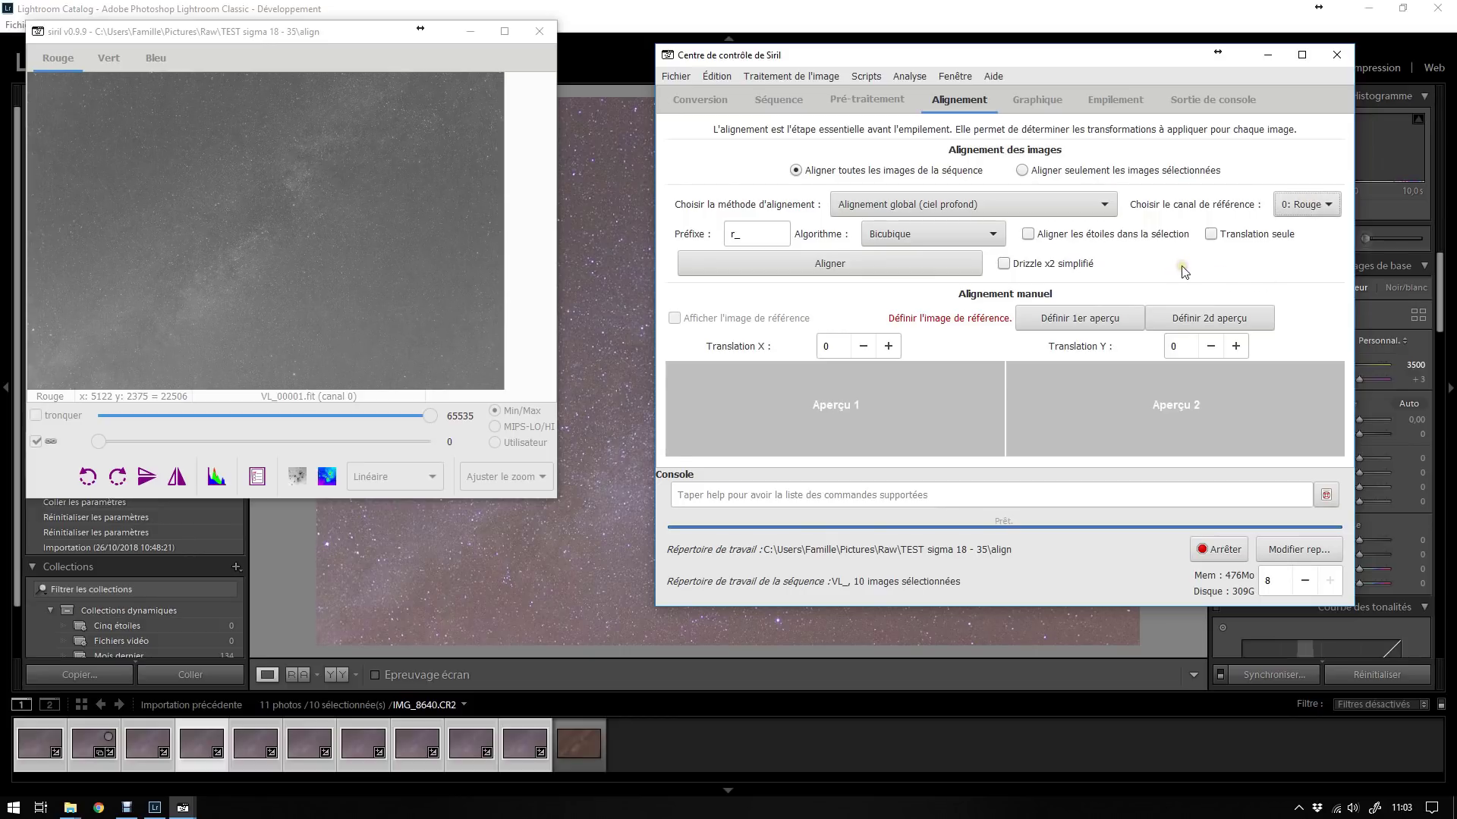
pyautogui.click(819, 267)
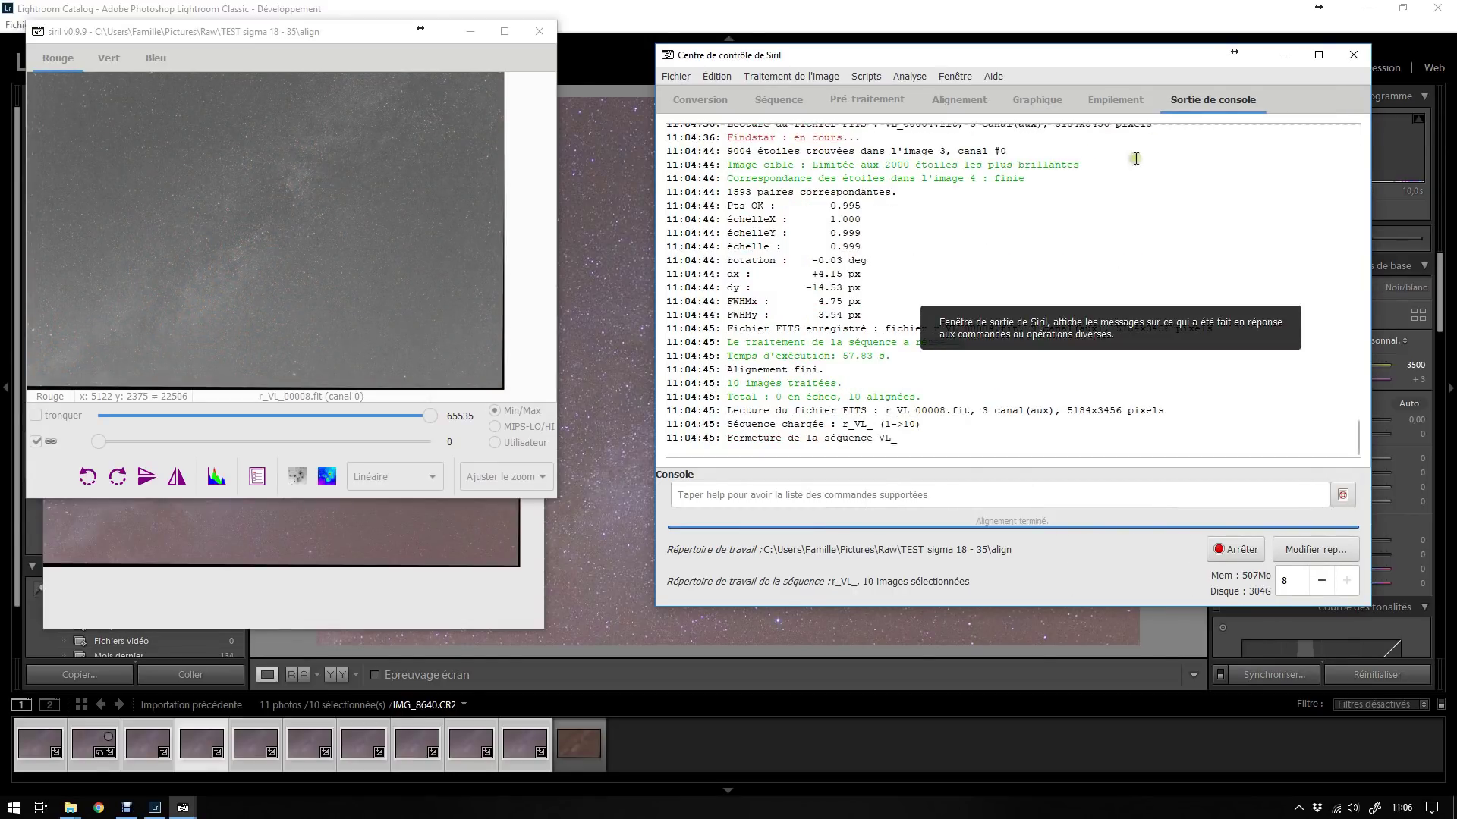
# Step: Stack all aligned images into r_VL_stacked.fit by average with rejection, using additive-with-scaling normalisation and median sigma clipping
pyautogui.click(1119, 100)
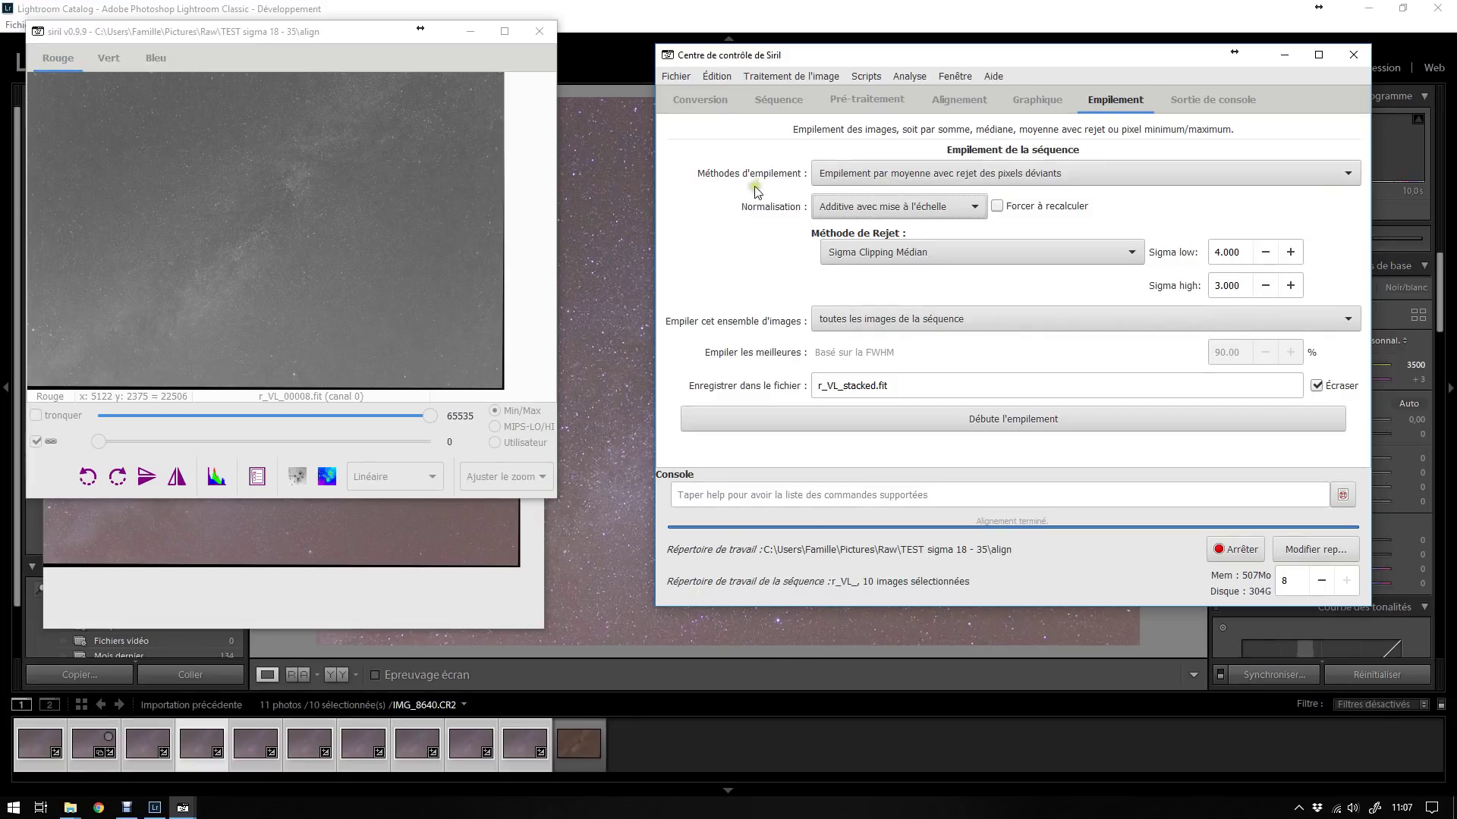
pyautogui.click(861, 319)
pyautogui.click(861, 320)
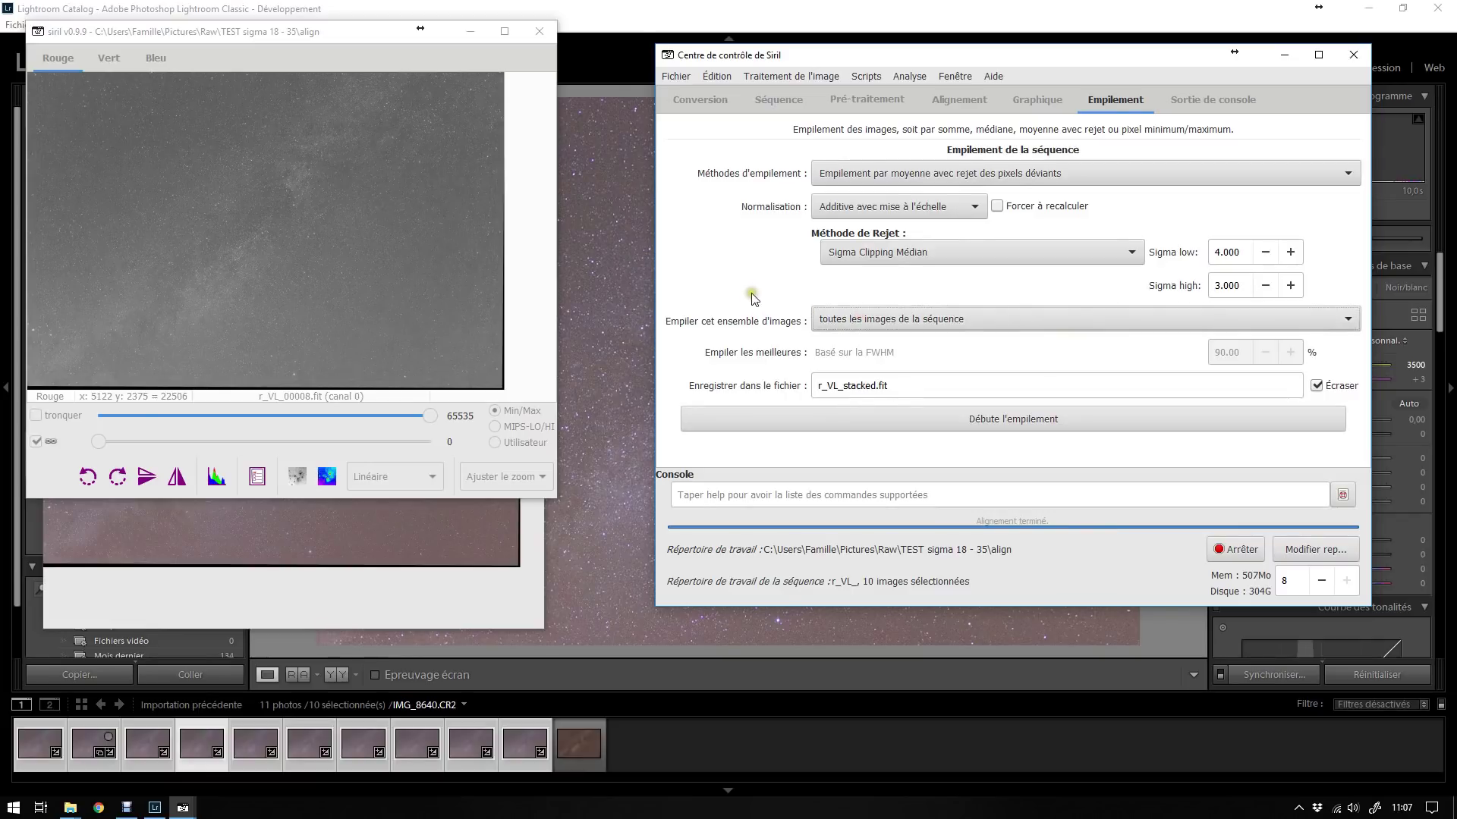
pyautogui.click(979, 419)
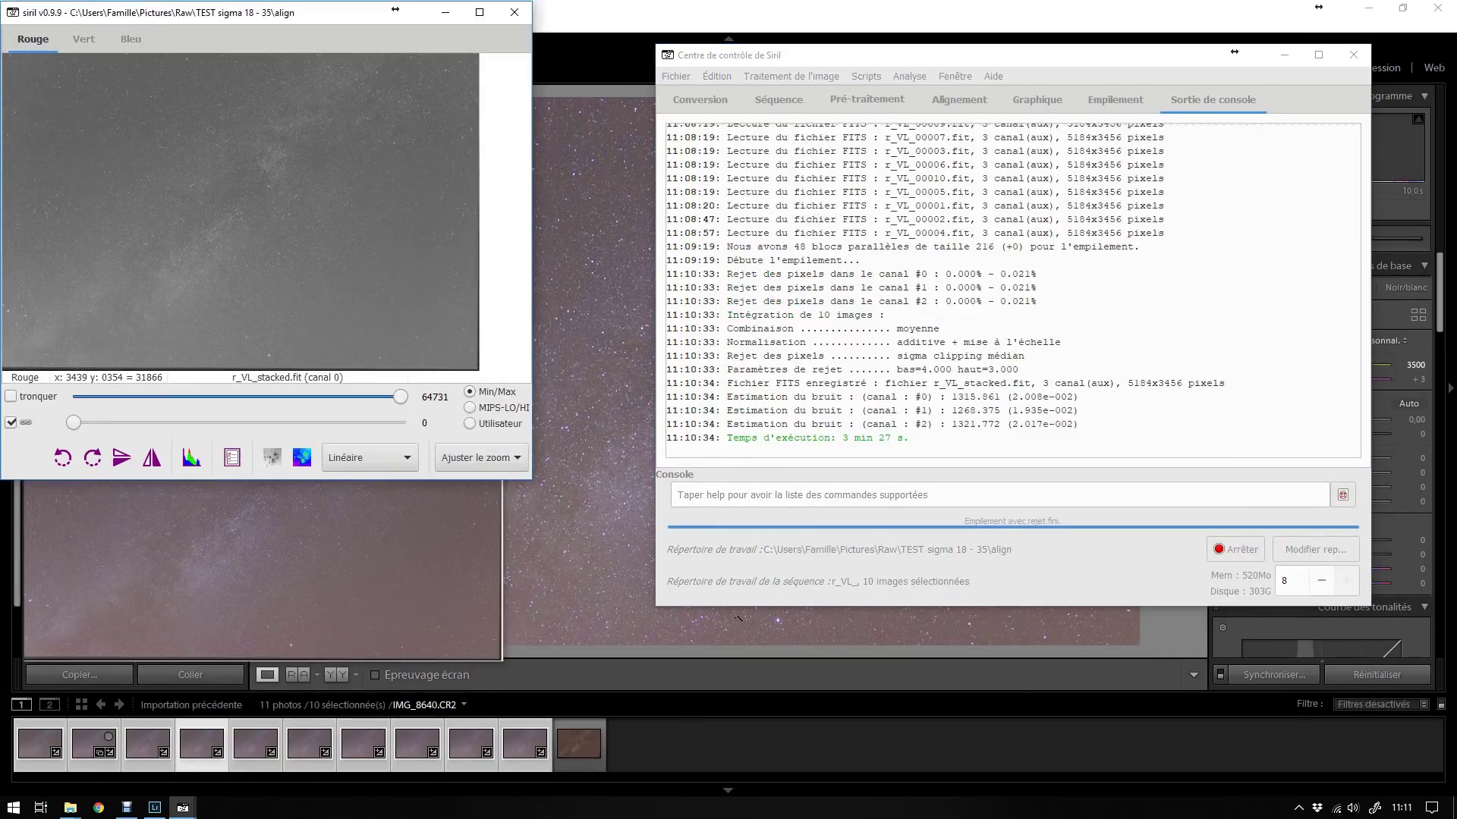
# Step: Remove the sky gradient from the stacked image using automatic samples, order 4 polynomial interpolation and subtraction
pyautogui.click(496, 563)
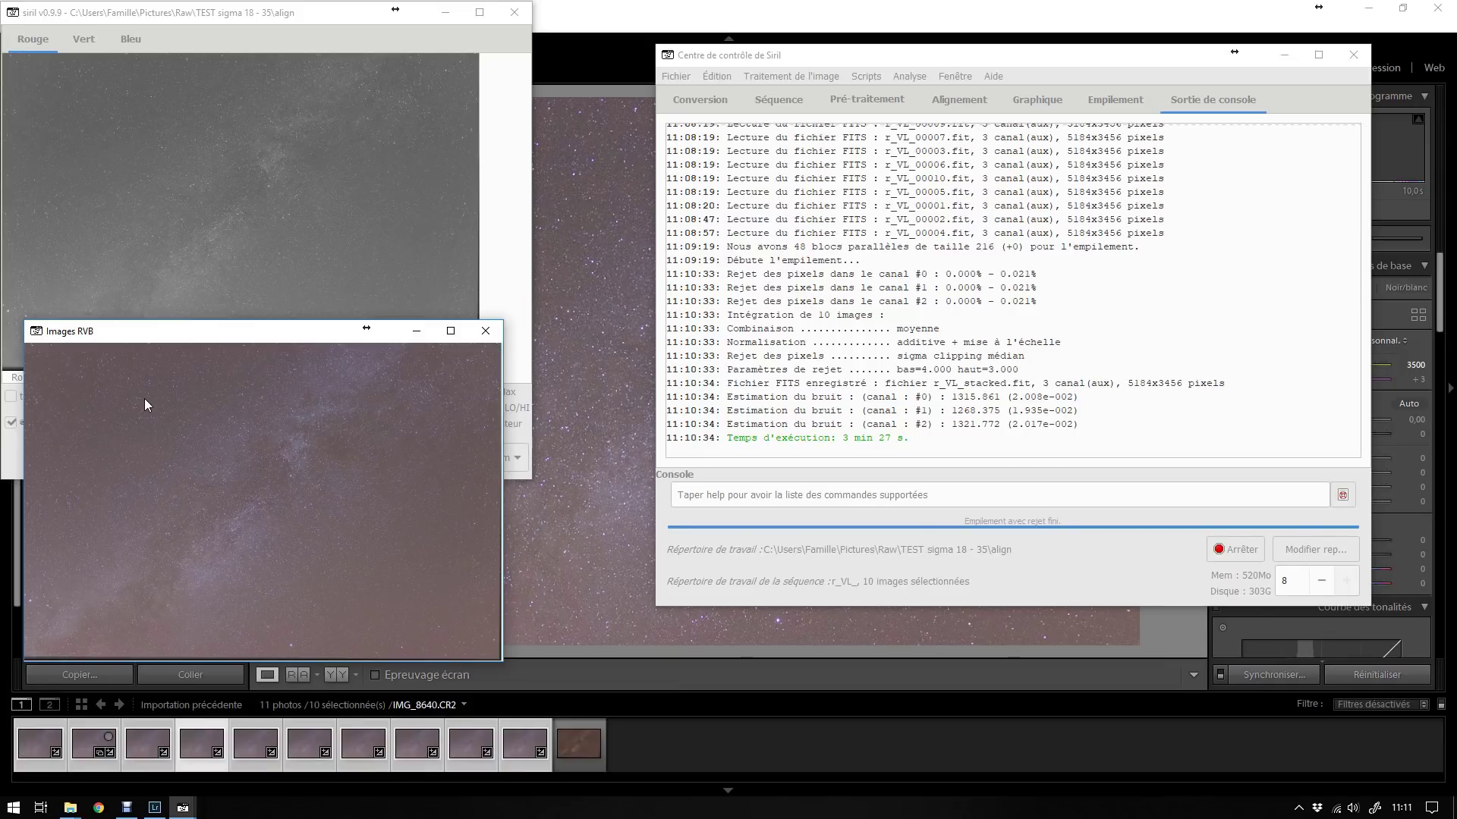
pyautogui.click(786, 54)
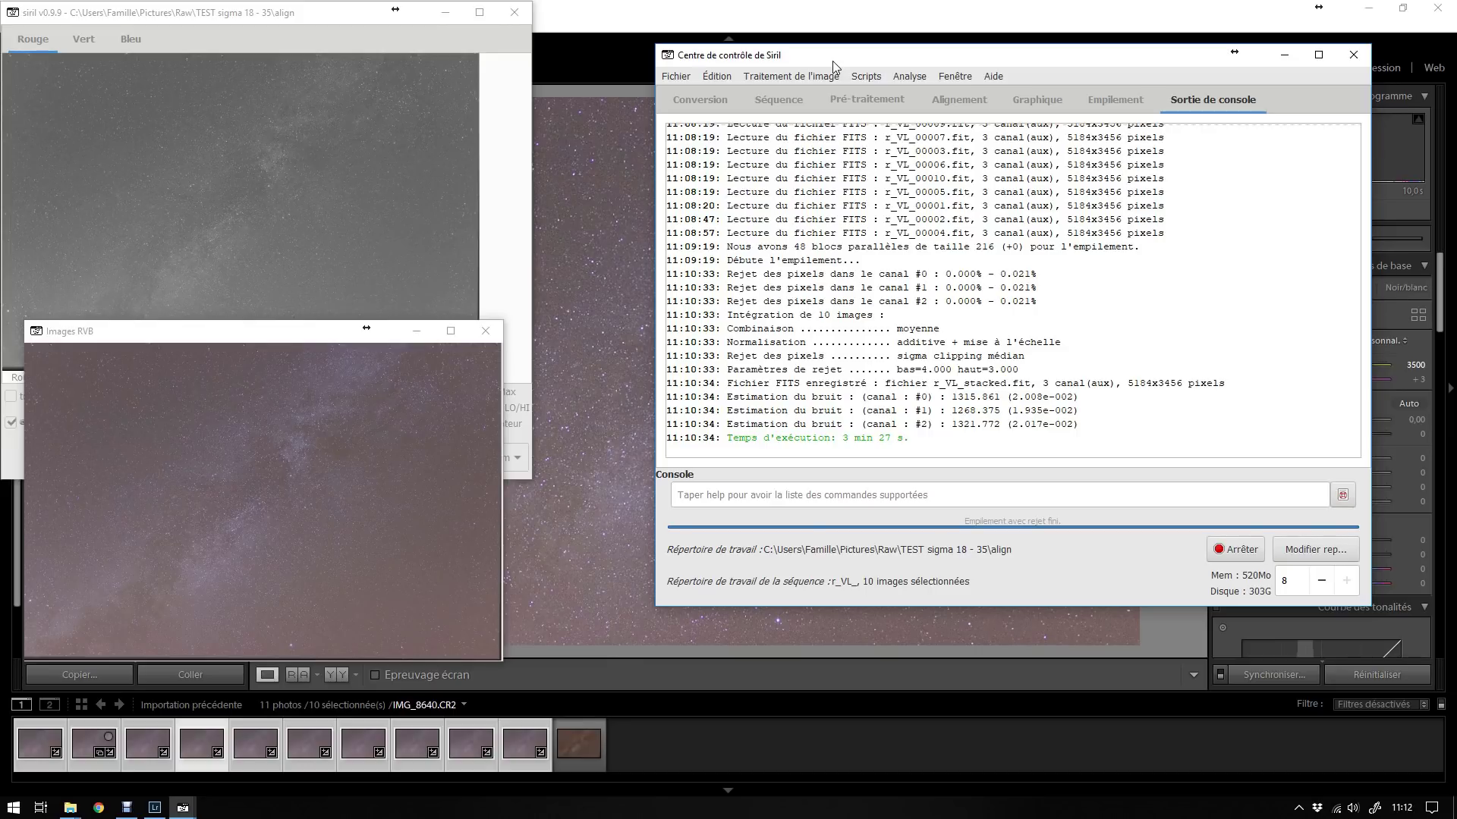
pyautogui.moveTo(315, 337); pyautogui.dragTo(326, 191)
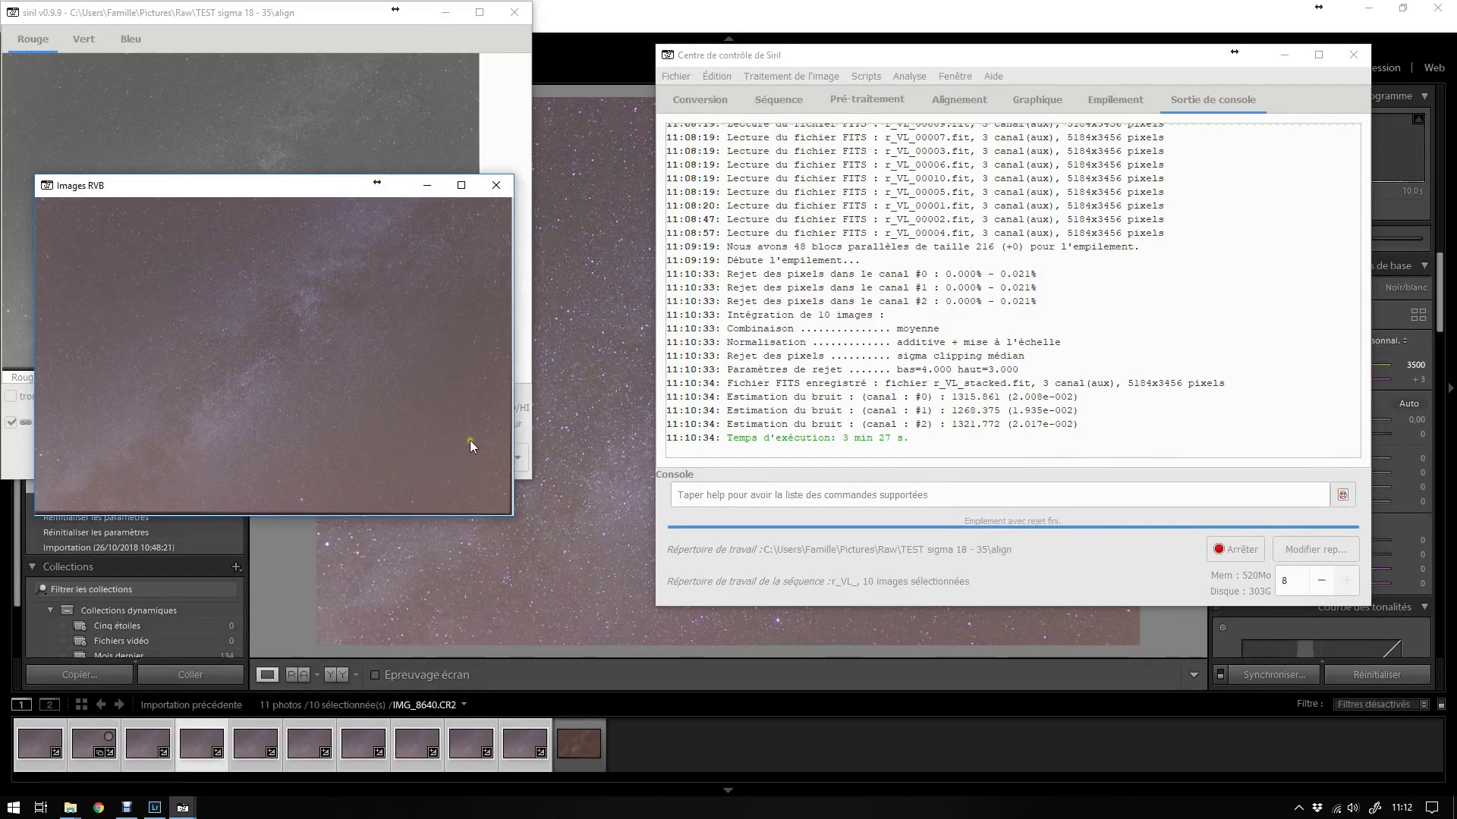
pyautogui.moveTo(305, 191); pyautogui.dragTo(282, 334)
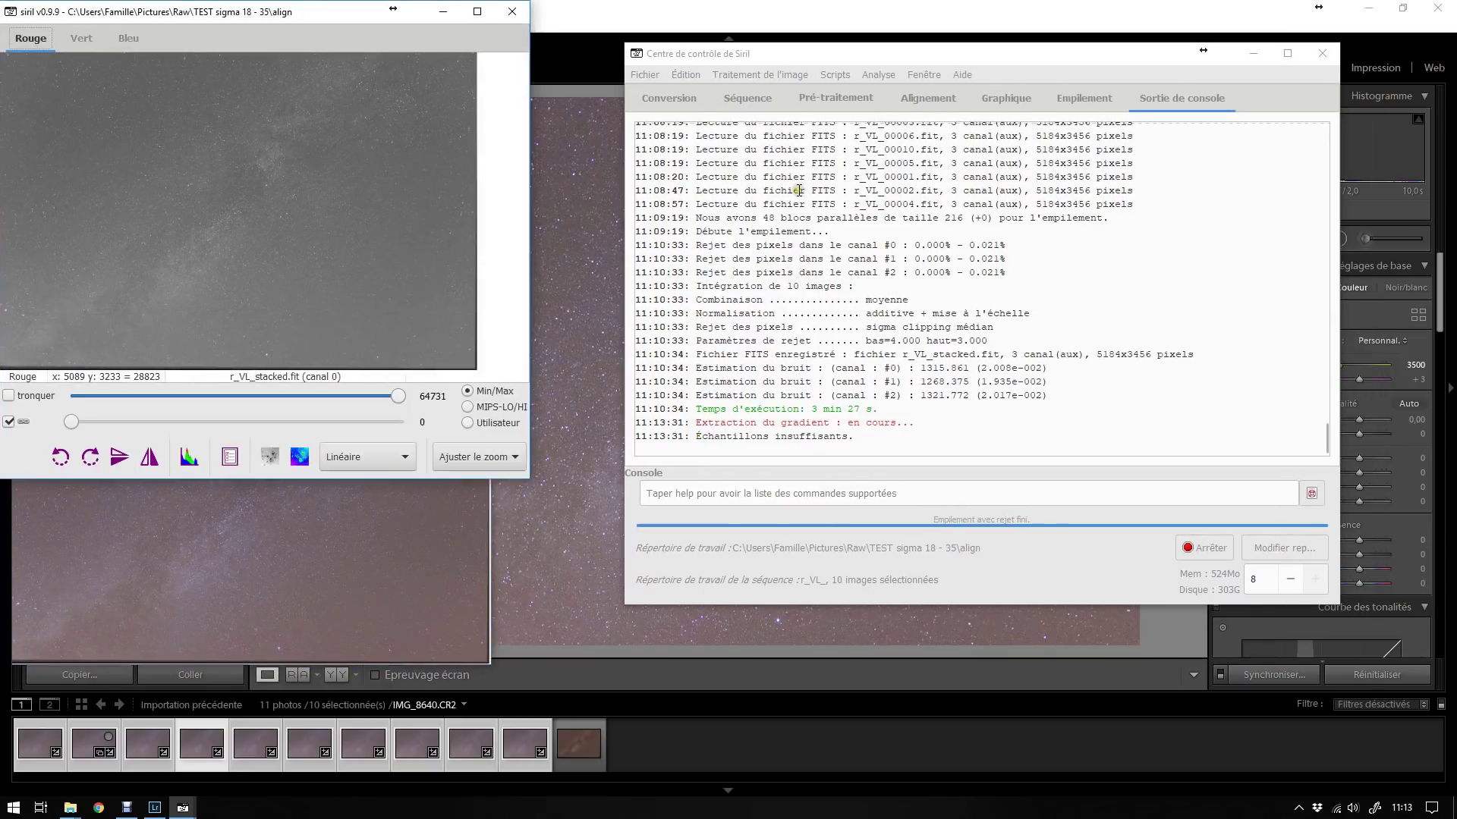
pyautogui.click(746, 76)
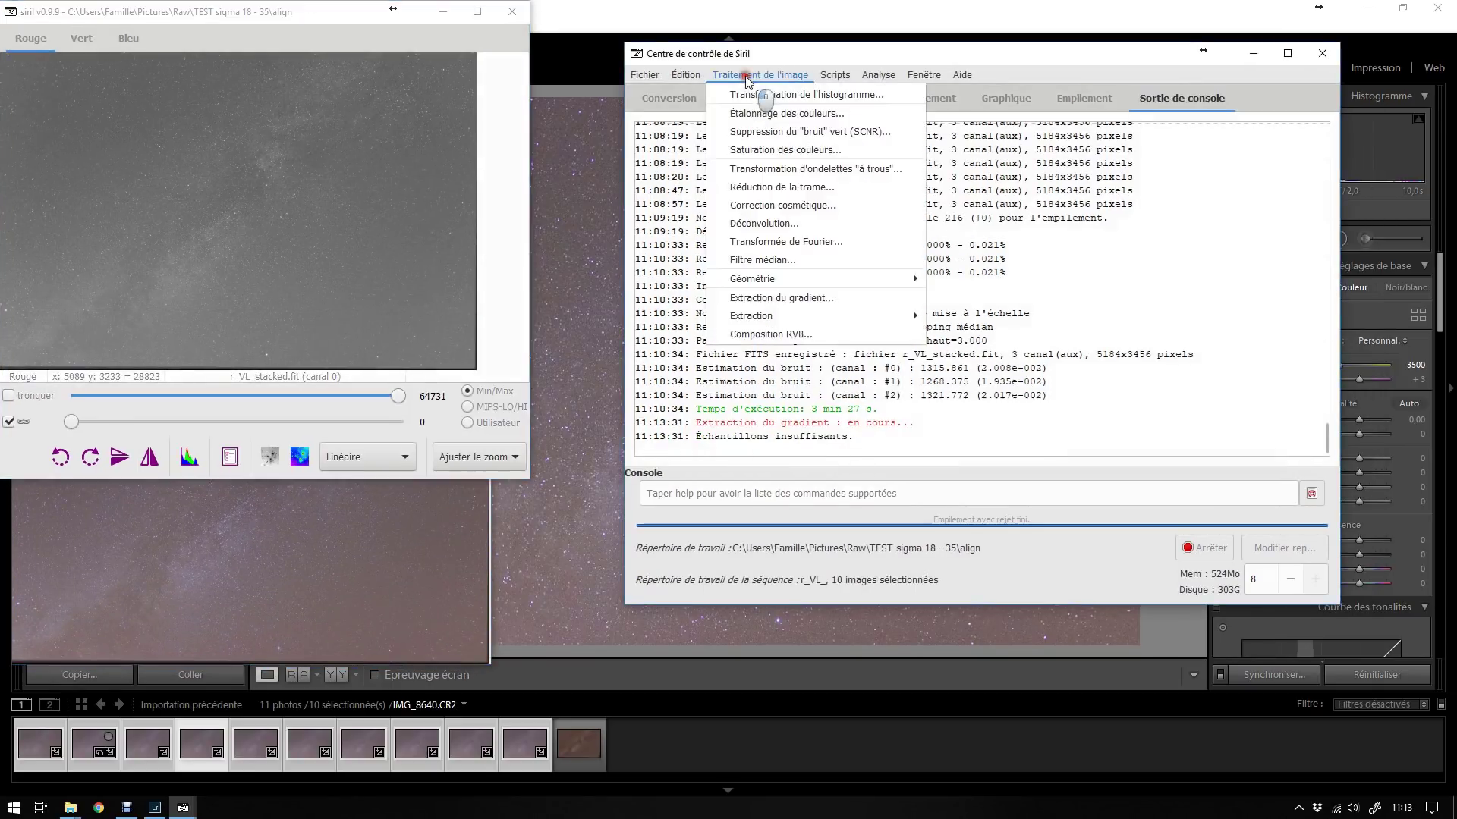
pyautogui.click(794, 298)
pyautogui.moveTo(246, 67); pyautogui.dragTo(821, 74)
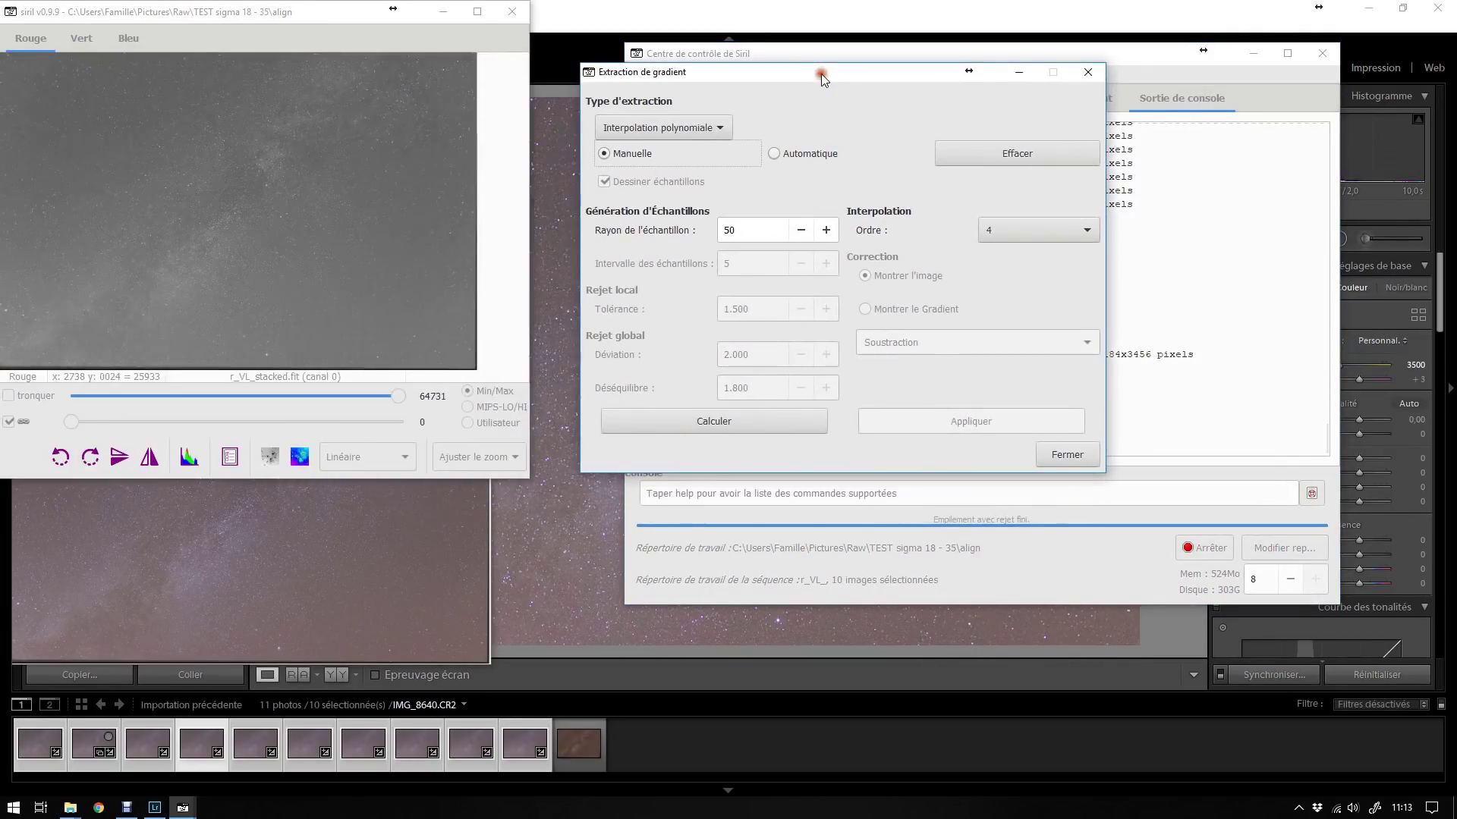
pyautogui.click(773, 154)
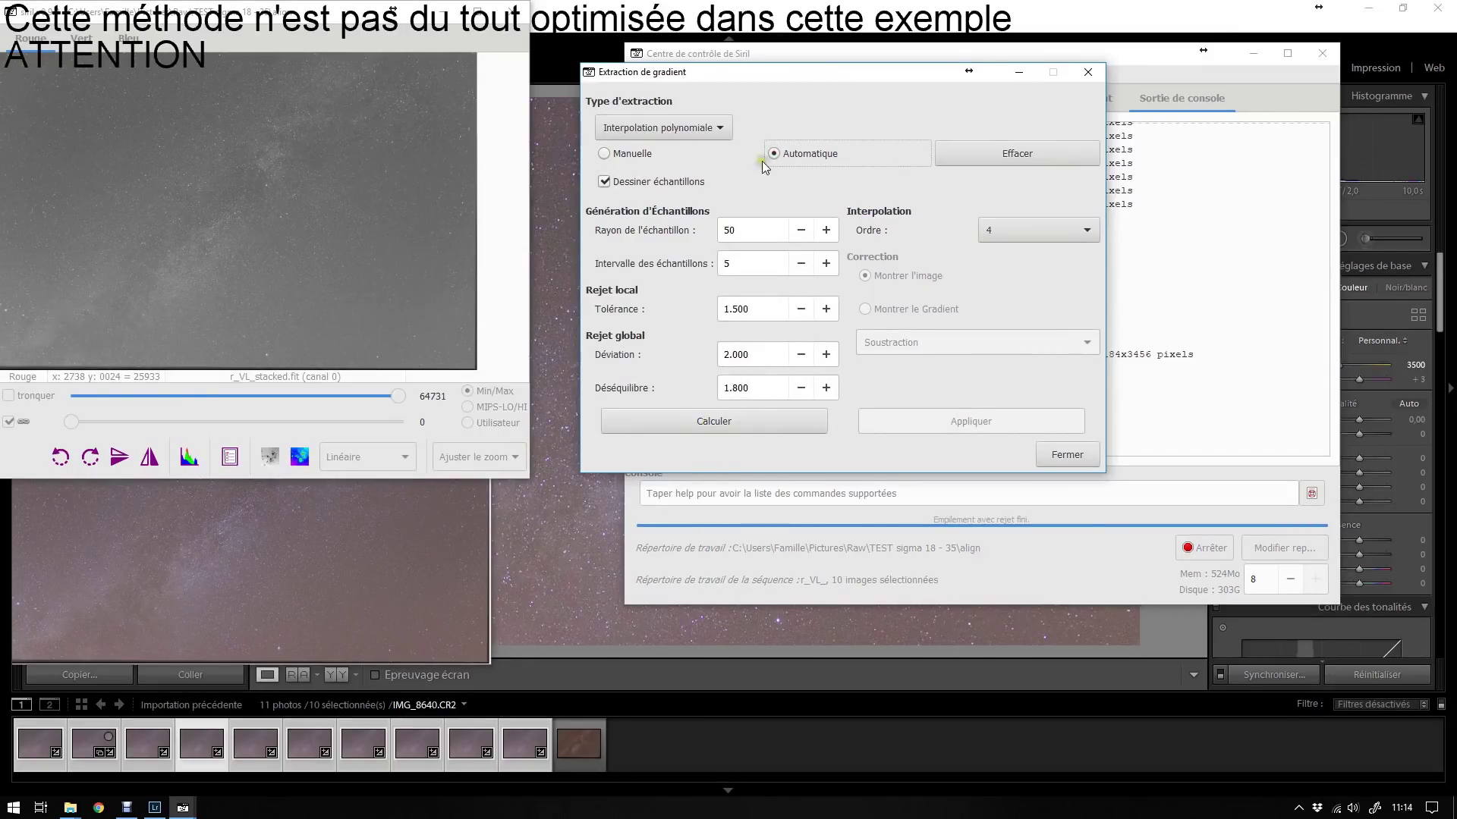
pyautogui.click(679, 422)
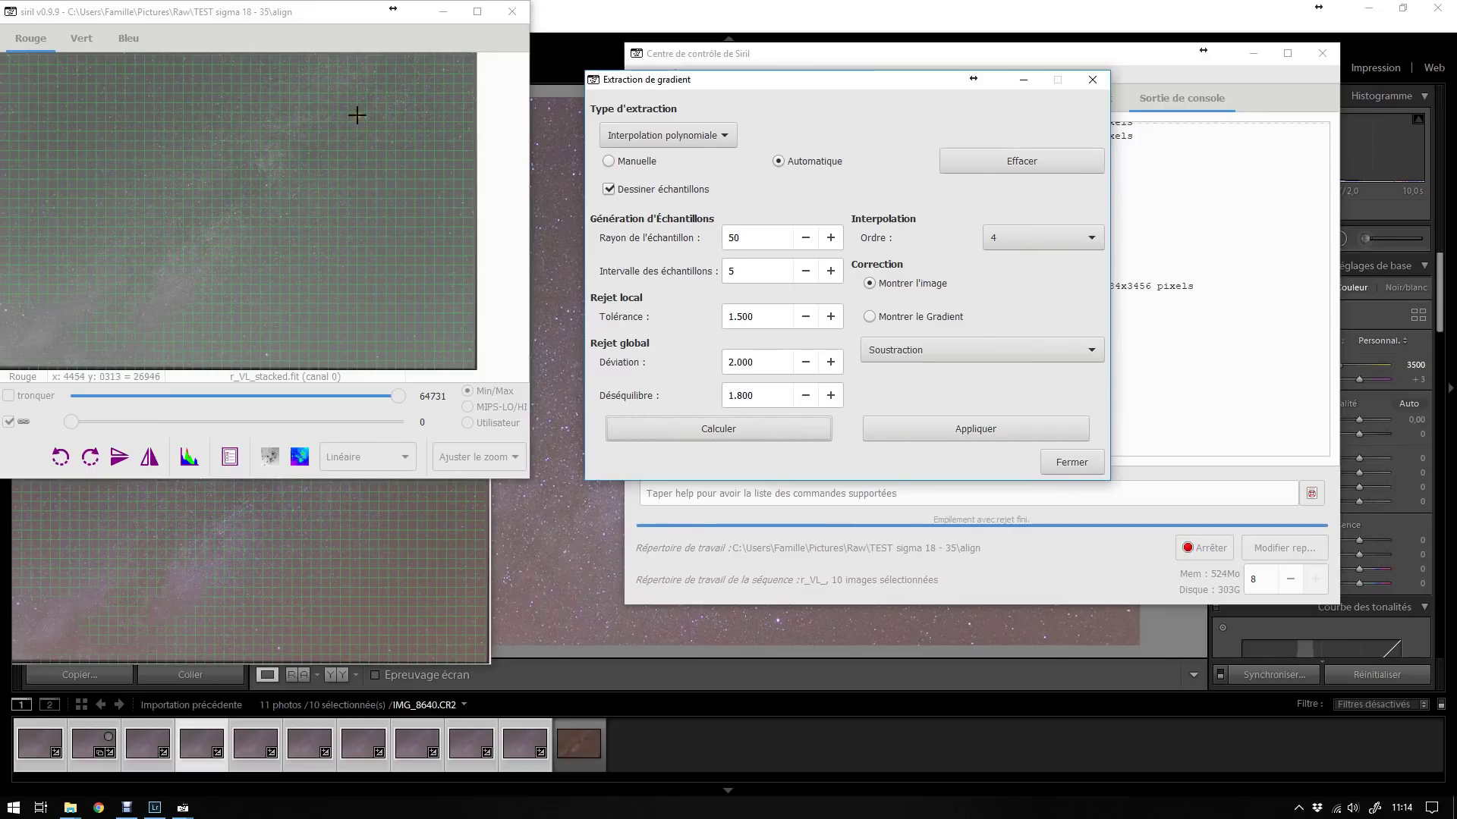
pyautogui.click(949, 430)
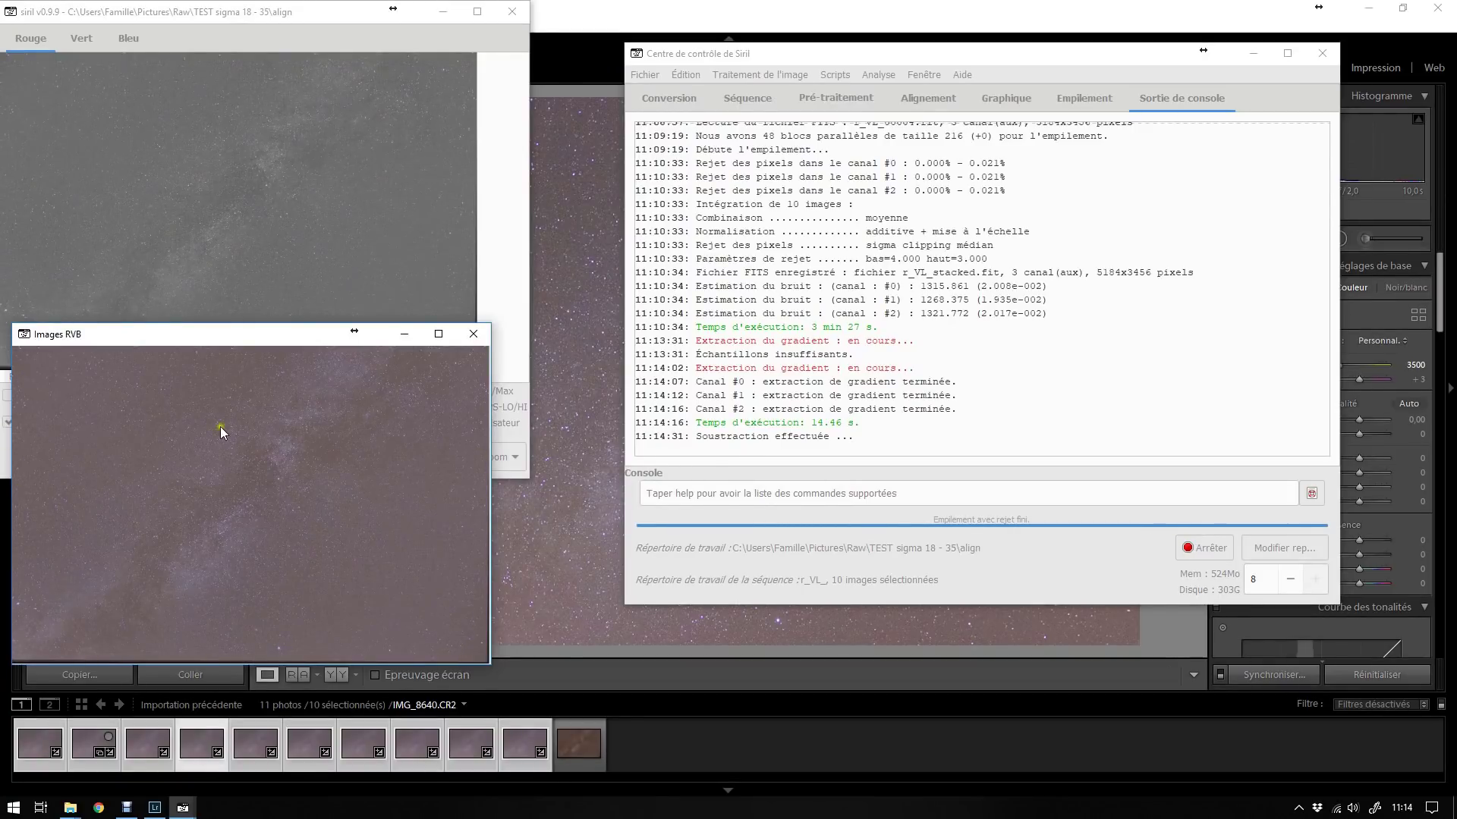
# Step: Select a sky area of about 156 by 149 px near the stacked image's lower-right corner as the colour calibration's background reference
pyautogui.moveTo(271, 333); pyautogui.dragTo(291, 300)
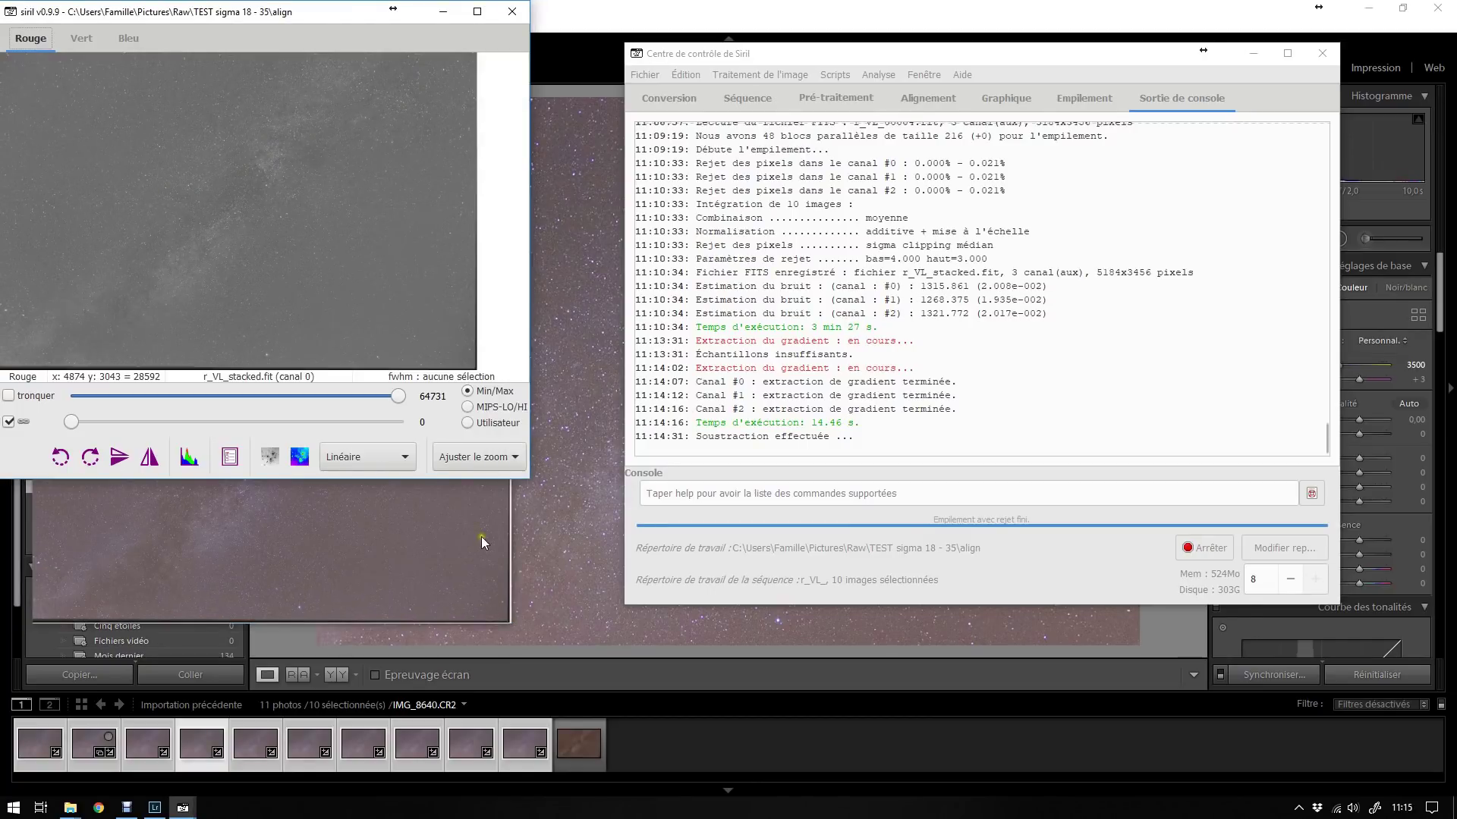
pyautogui.click(509, 540)
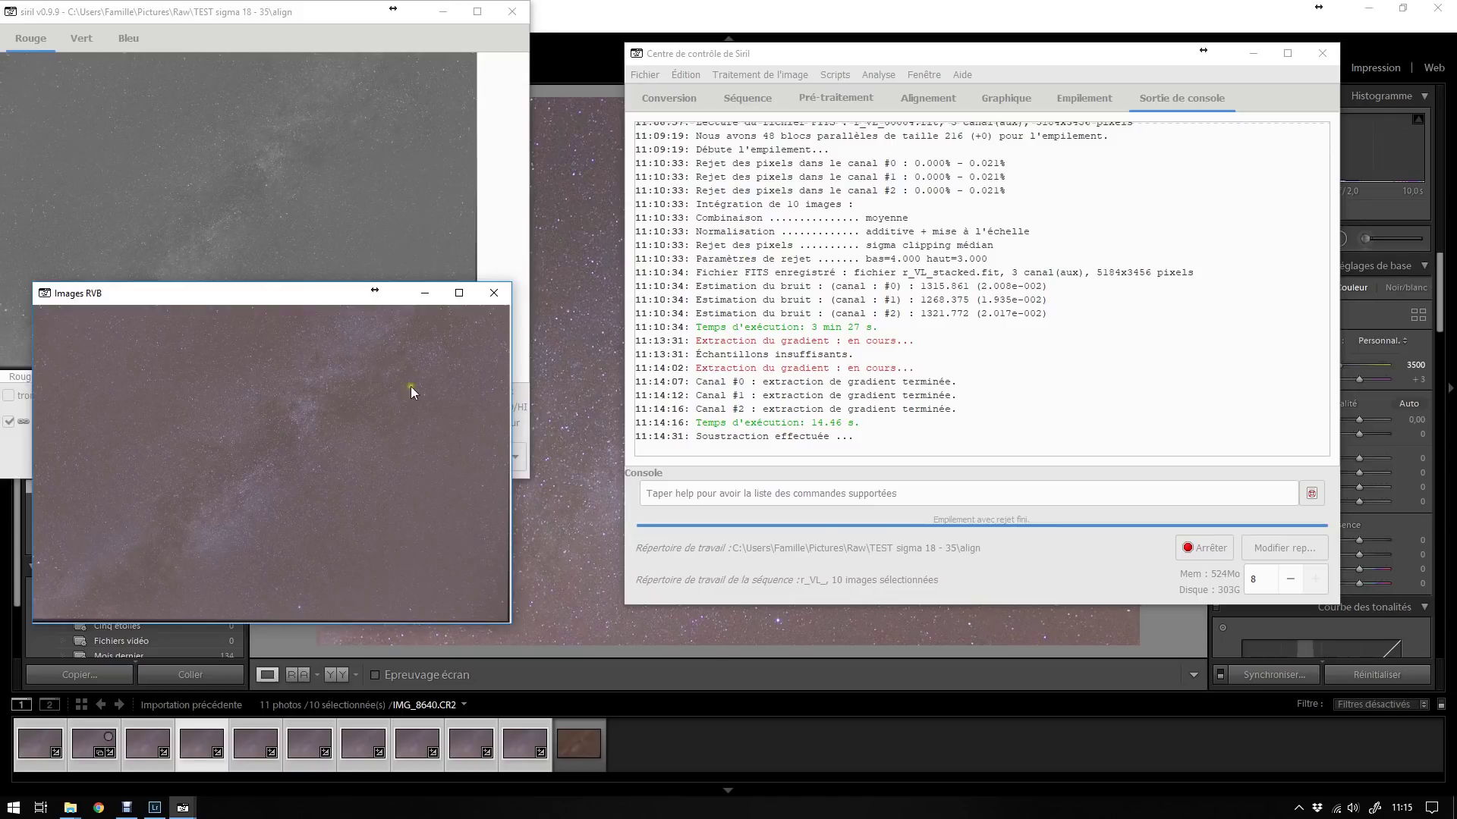
pyautogui.click(340, 12)
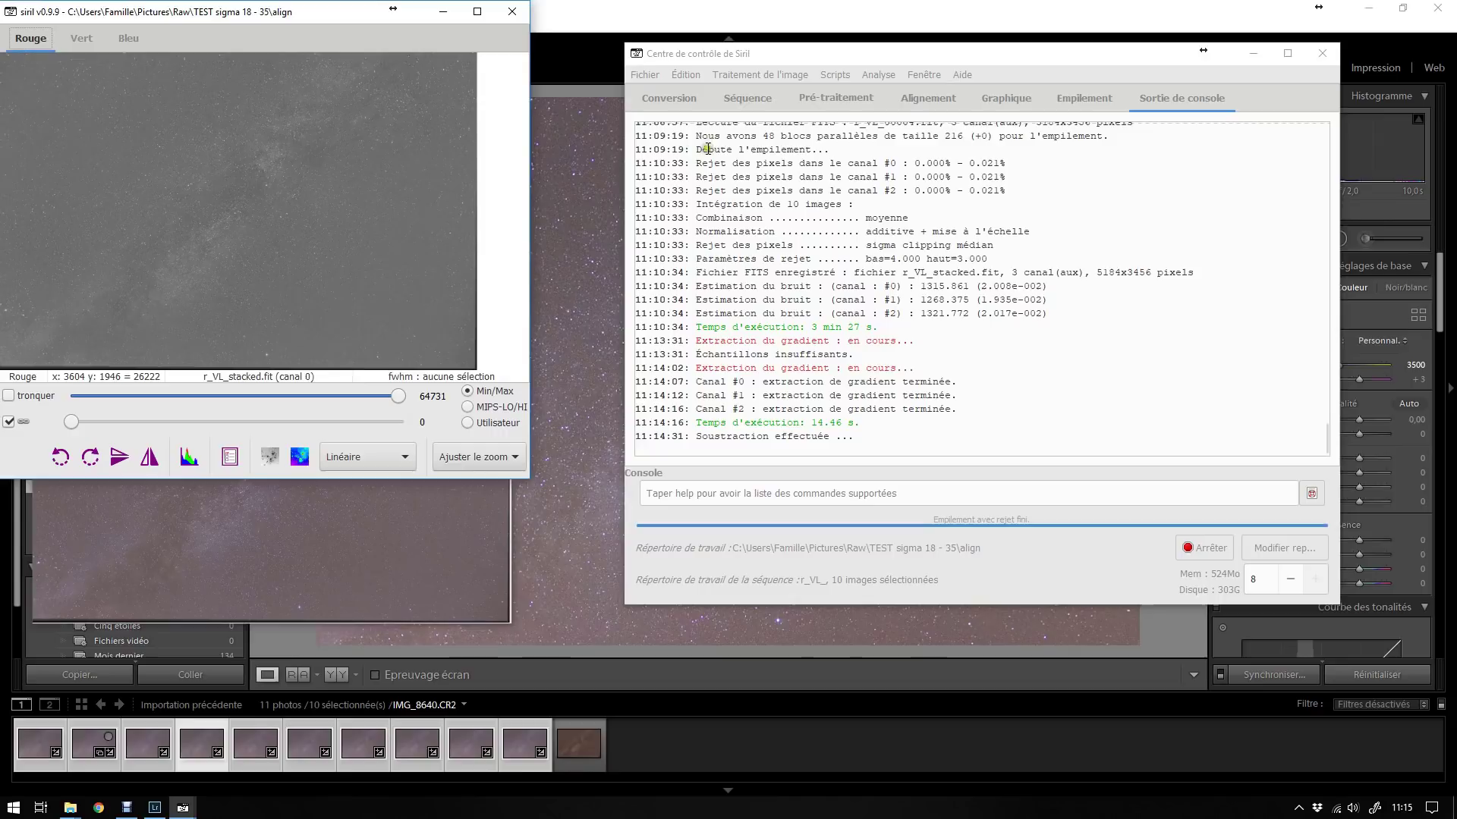
pyautogui.moveTo(416, 293); pyautogui.dragTo(424, 304)
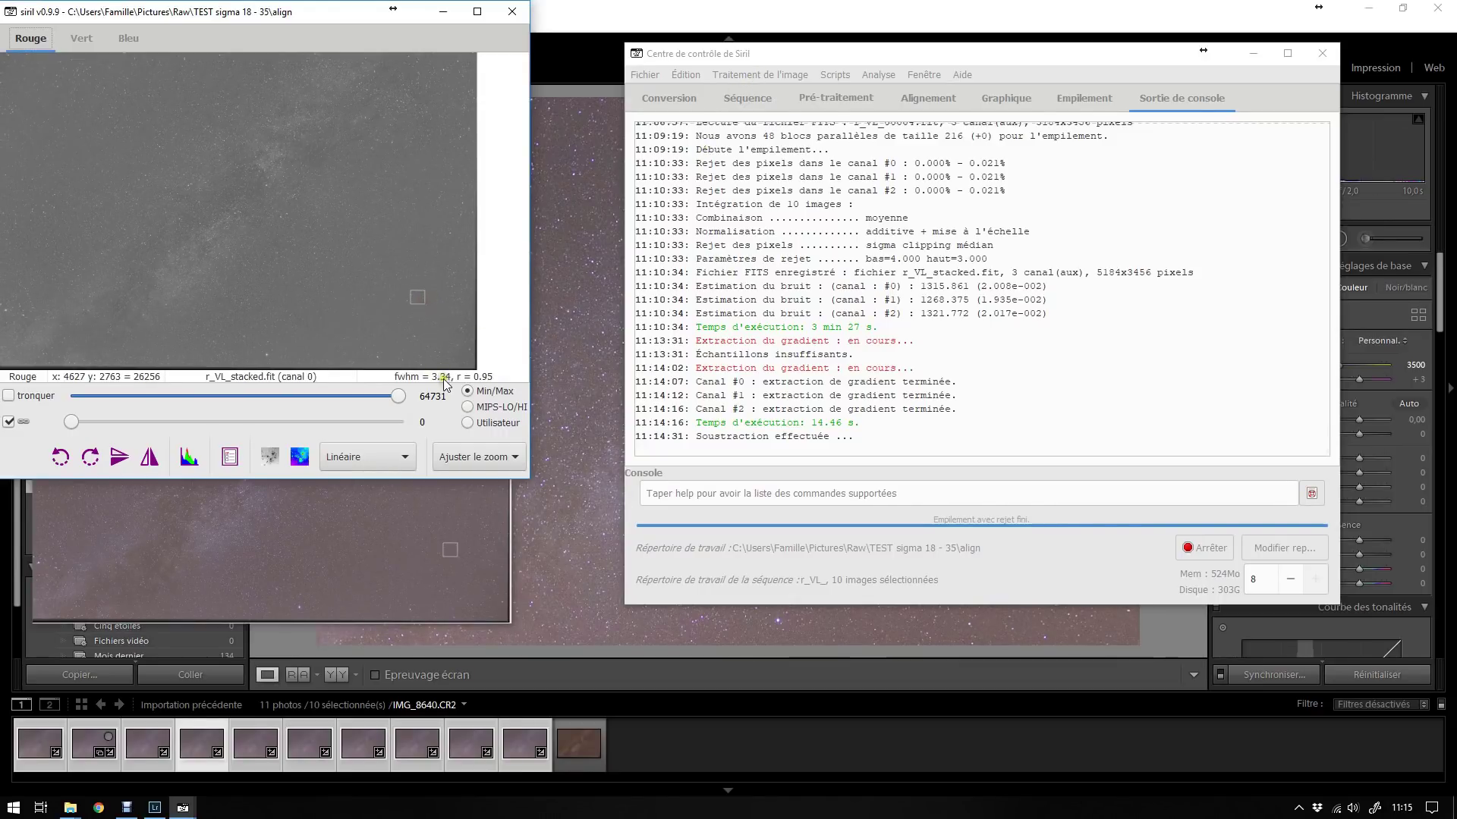
pyautogui.click(763, 75)
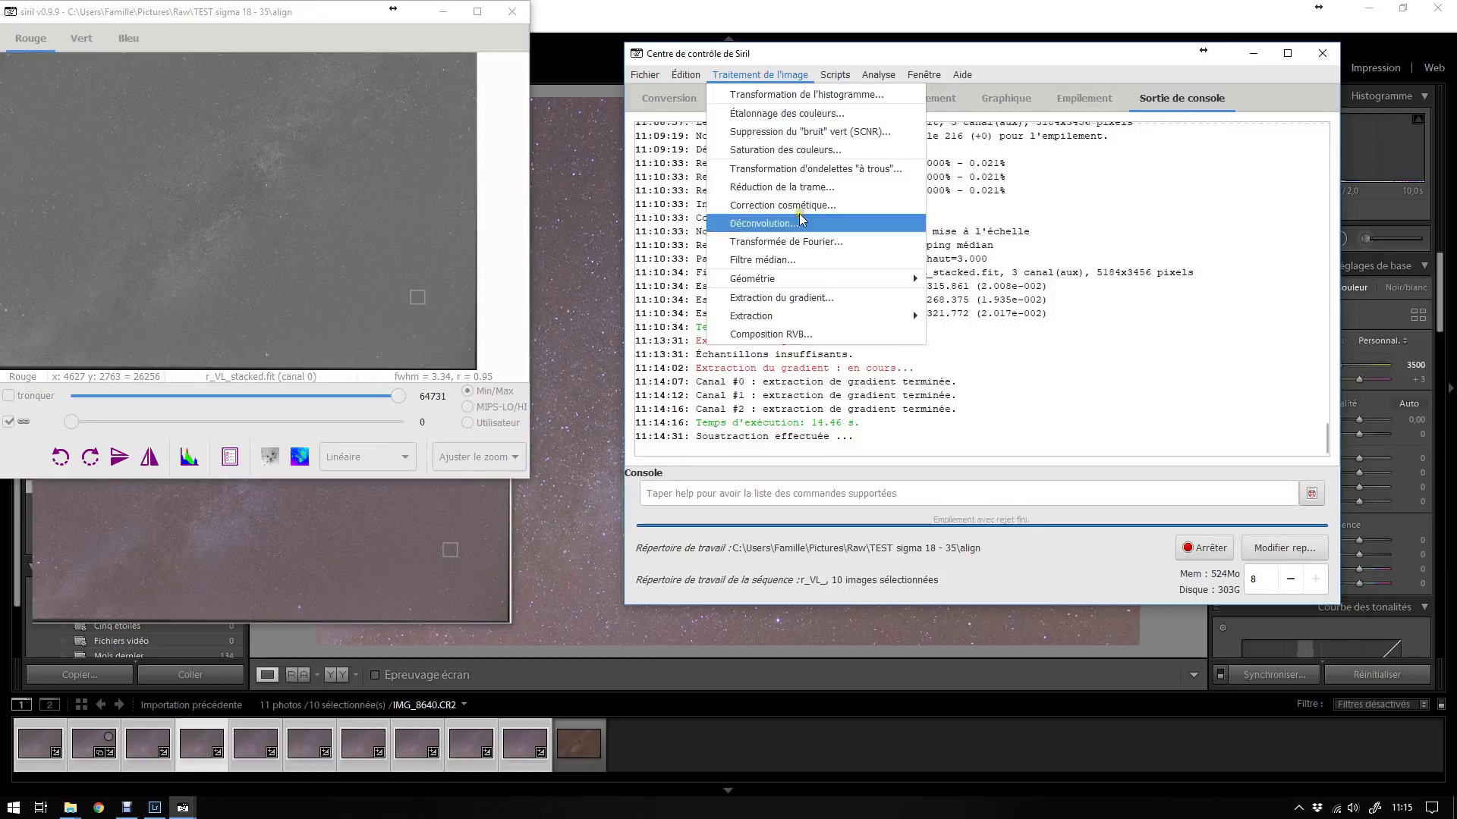
pyautogui.click(804, 114)
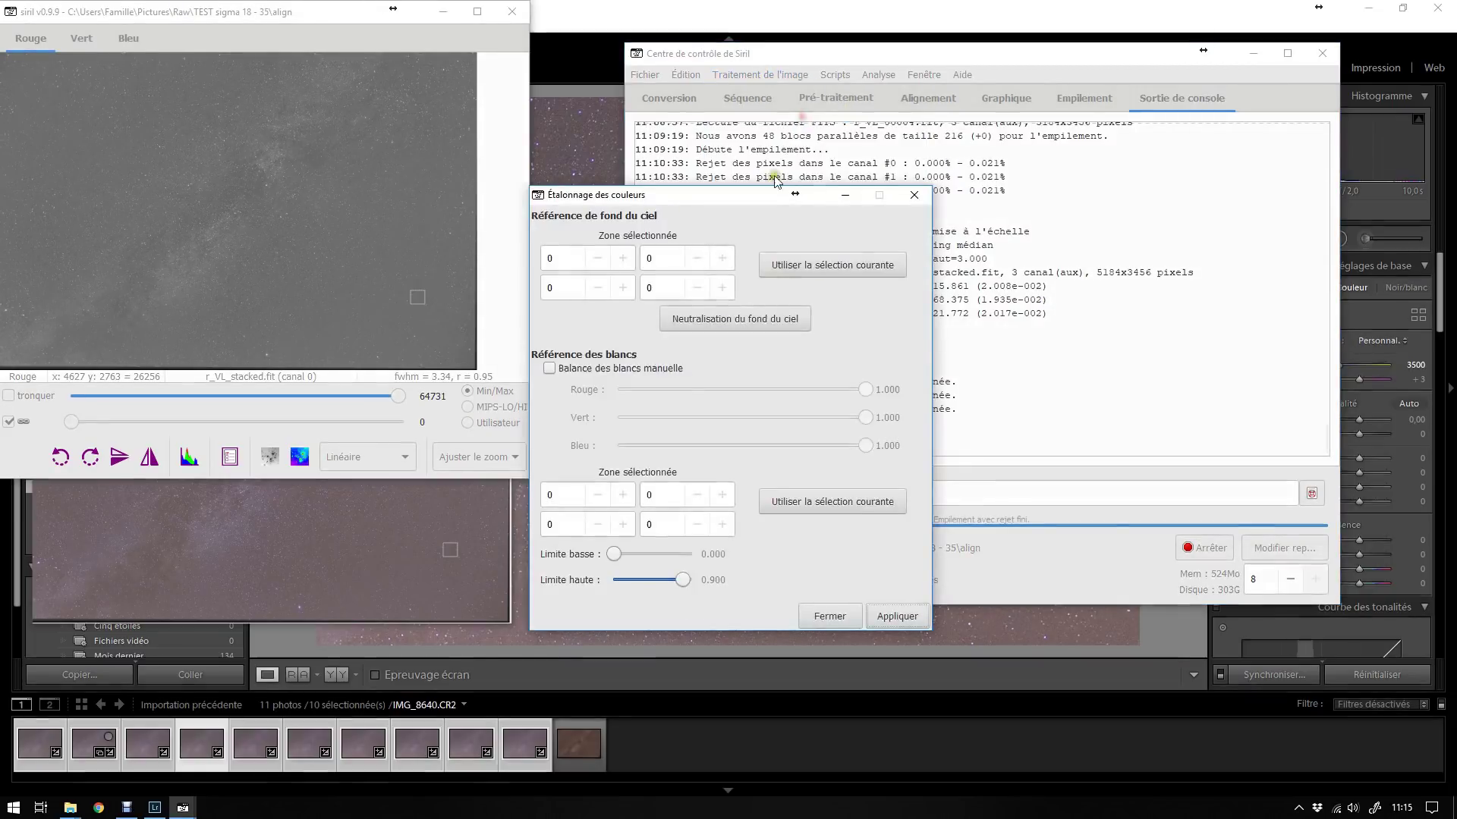
pyautogui.click(834, 267)
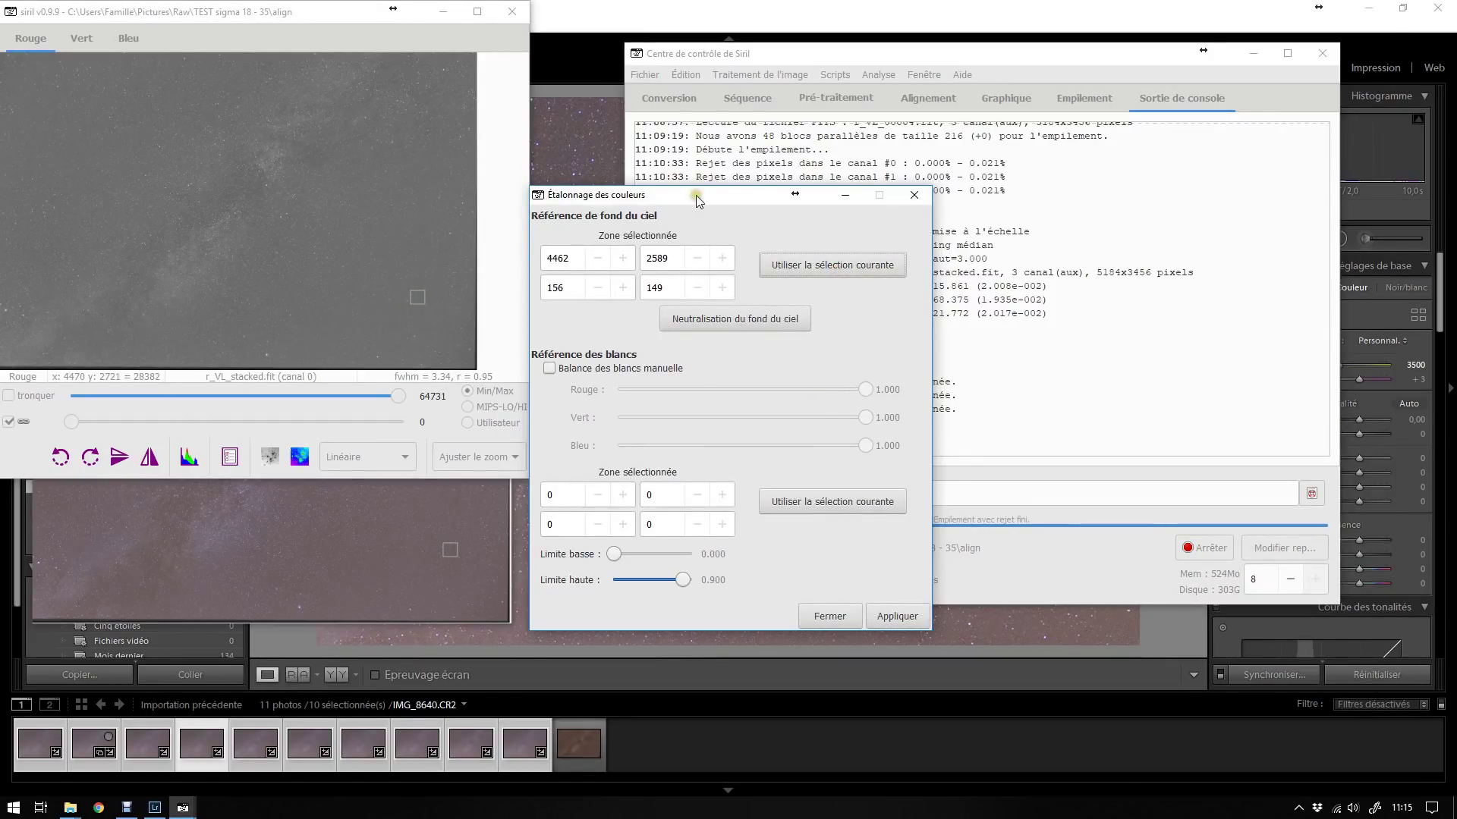
# Step: Neutralise the stacked image's sky background from the chosen reference zone and use the current selection as the white reference
pyautogui.moveTo(698, 199); pyautogui.dragTo(756, 105)
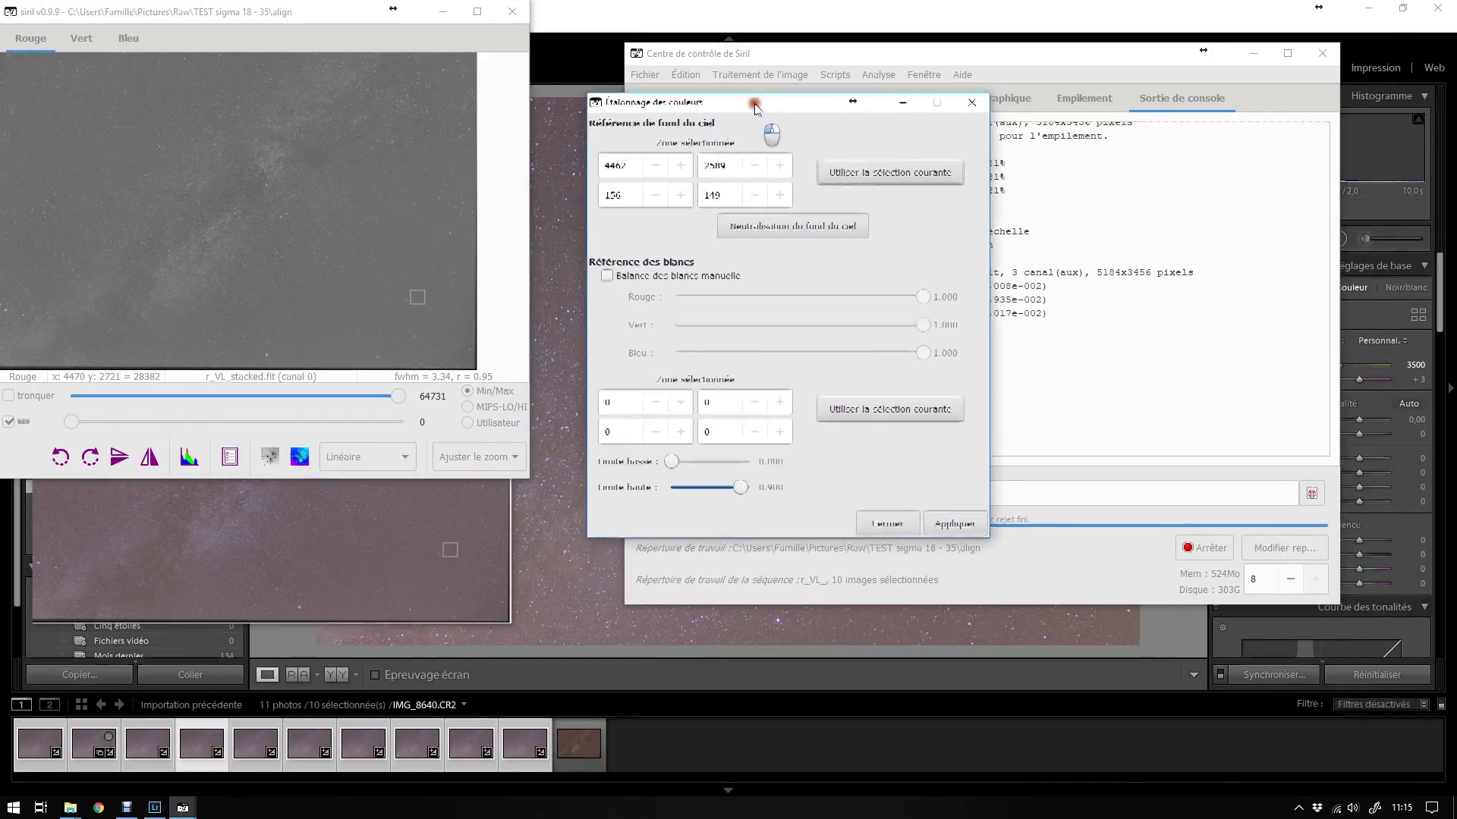
pyautogui.click(798, 226)
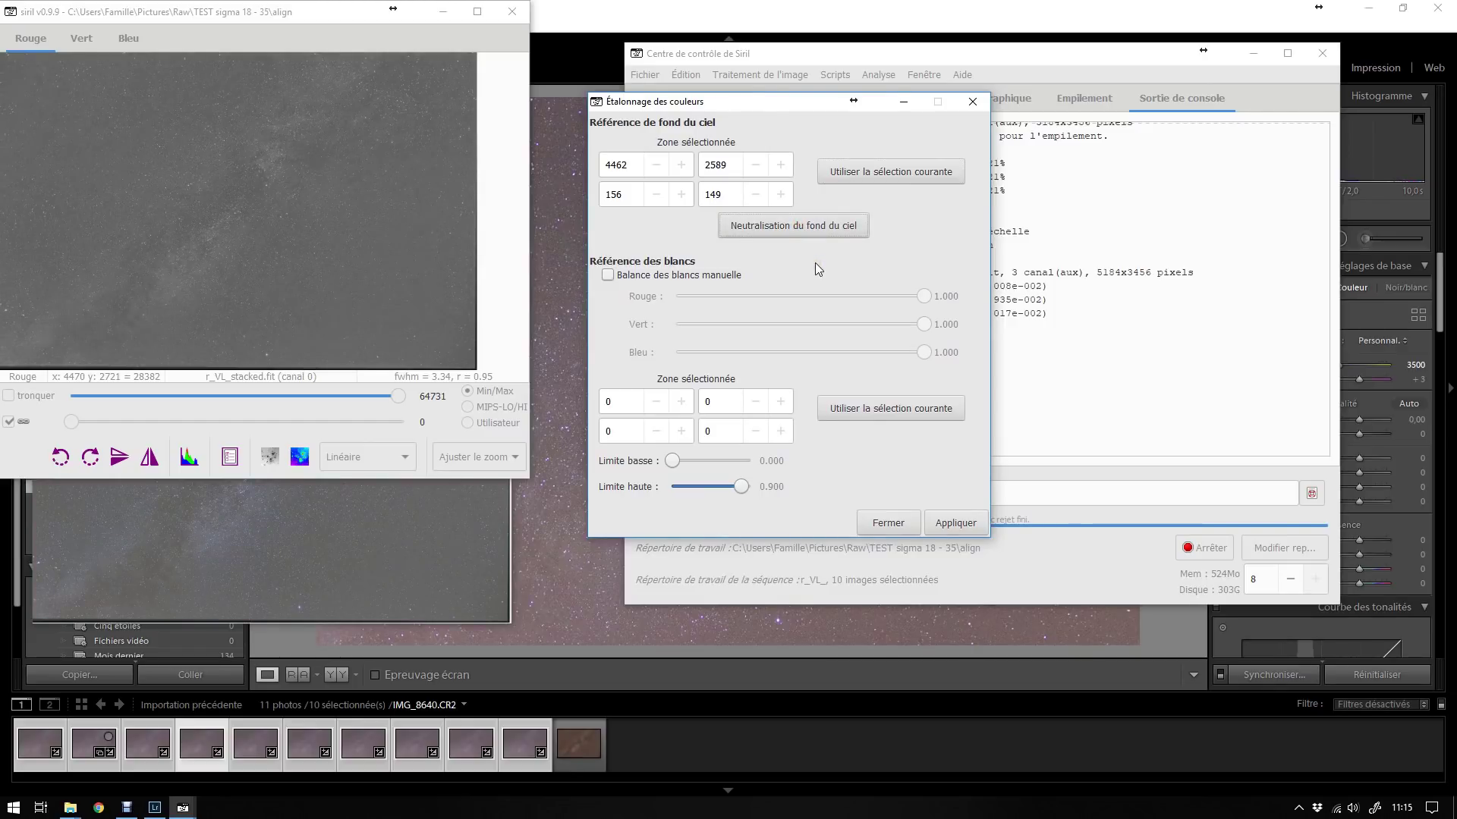
pyautogui.click(509, 512)
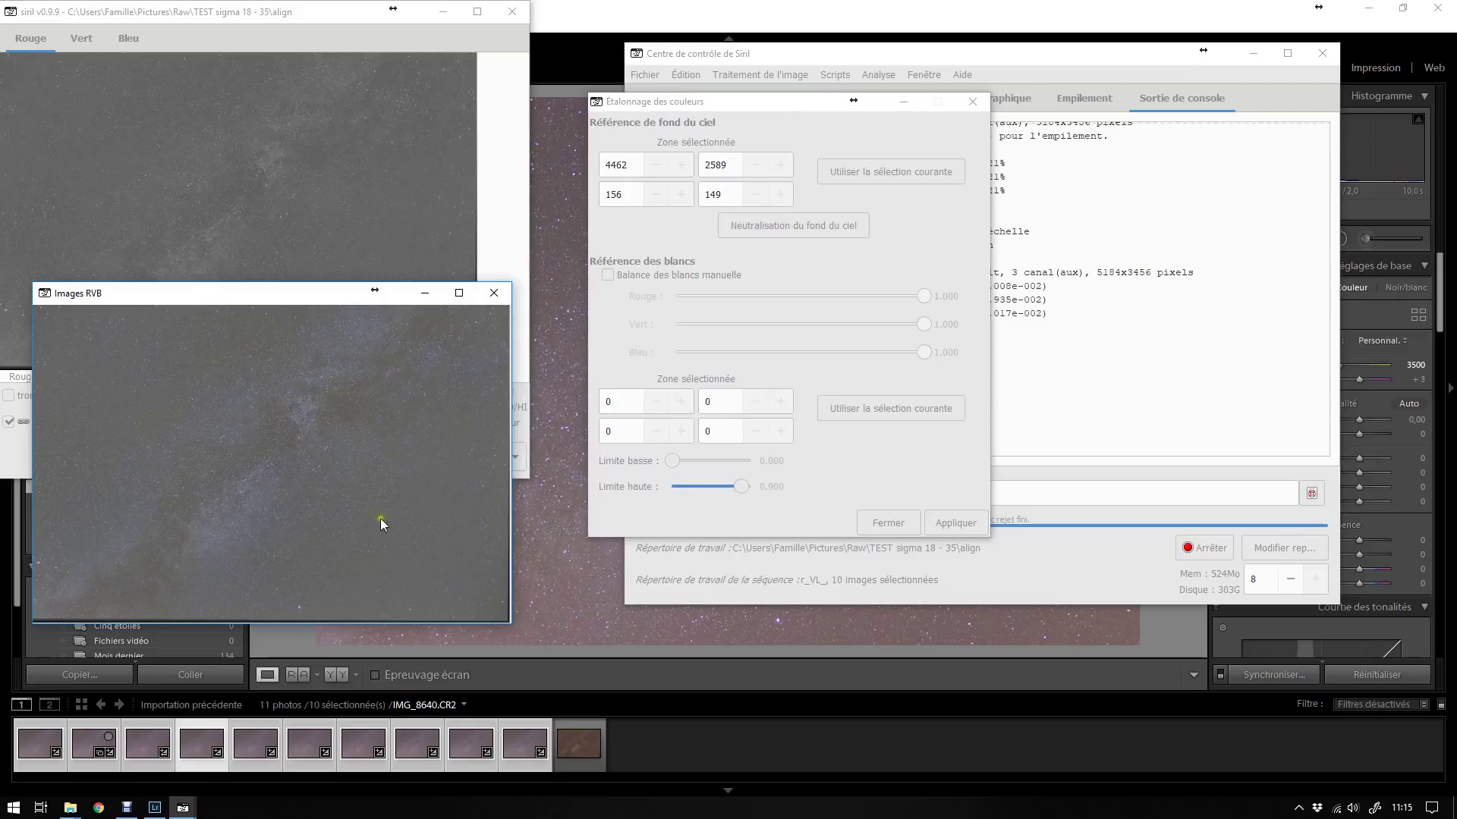
pyautogui.click(694, 372)
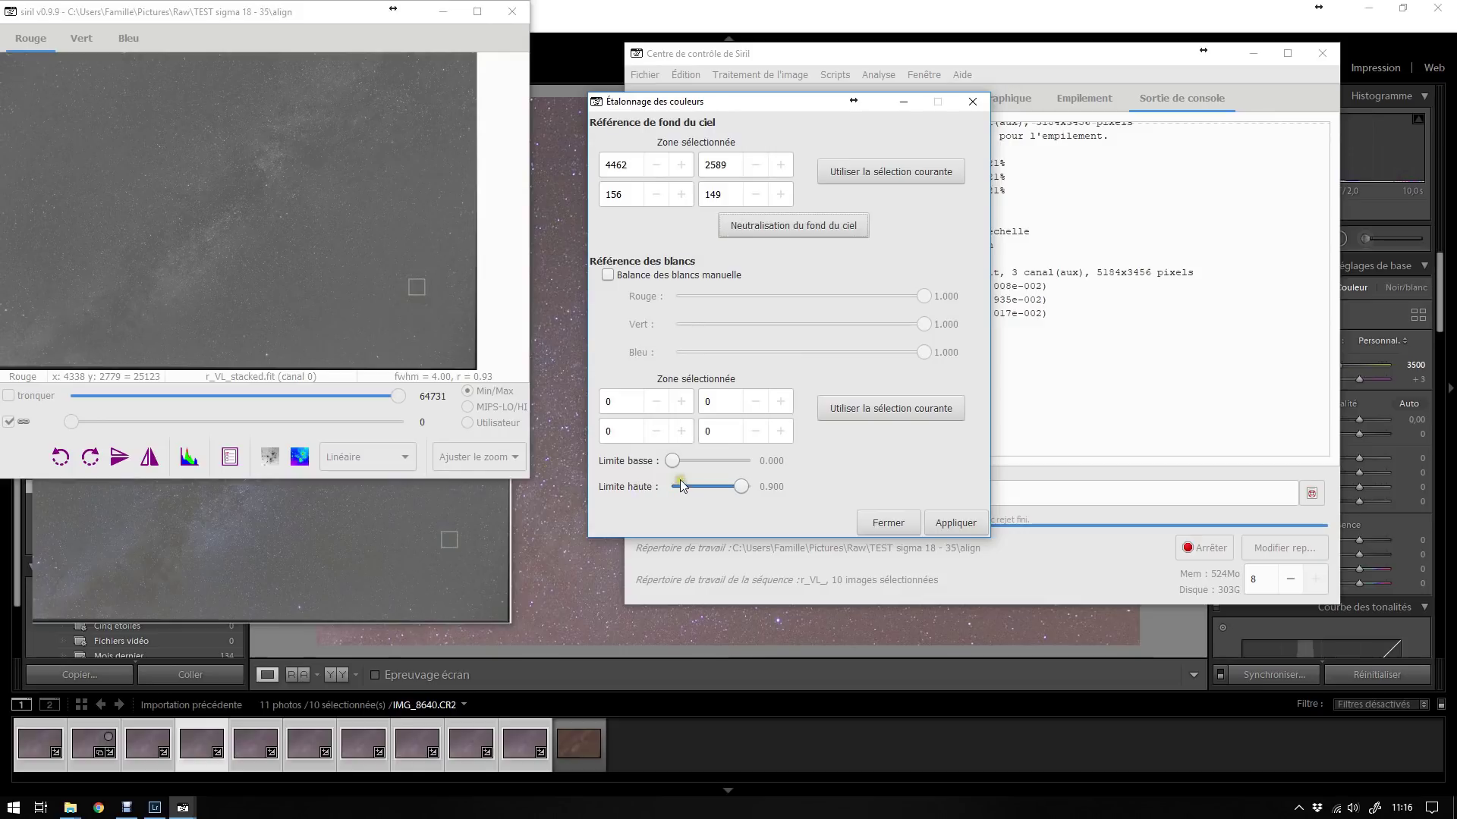
pyautogui.click(882, 408)
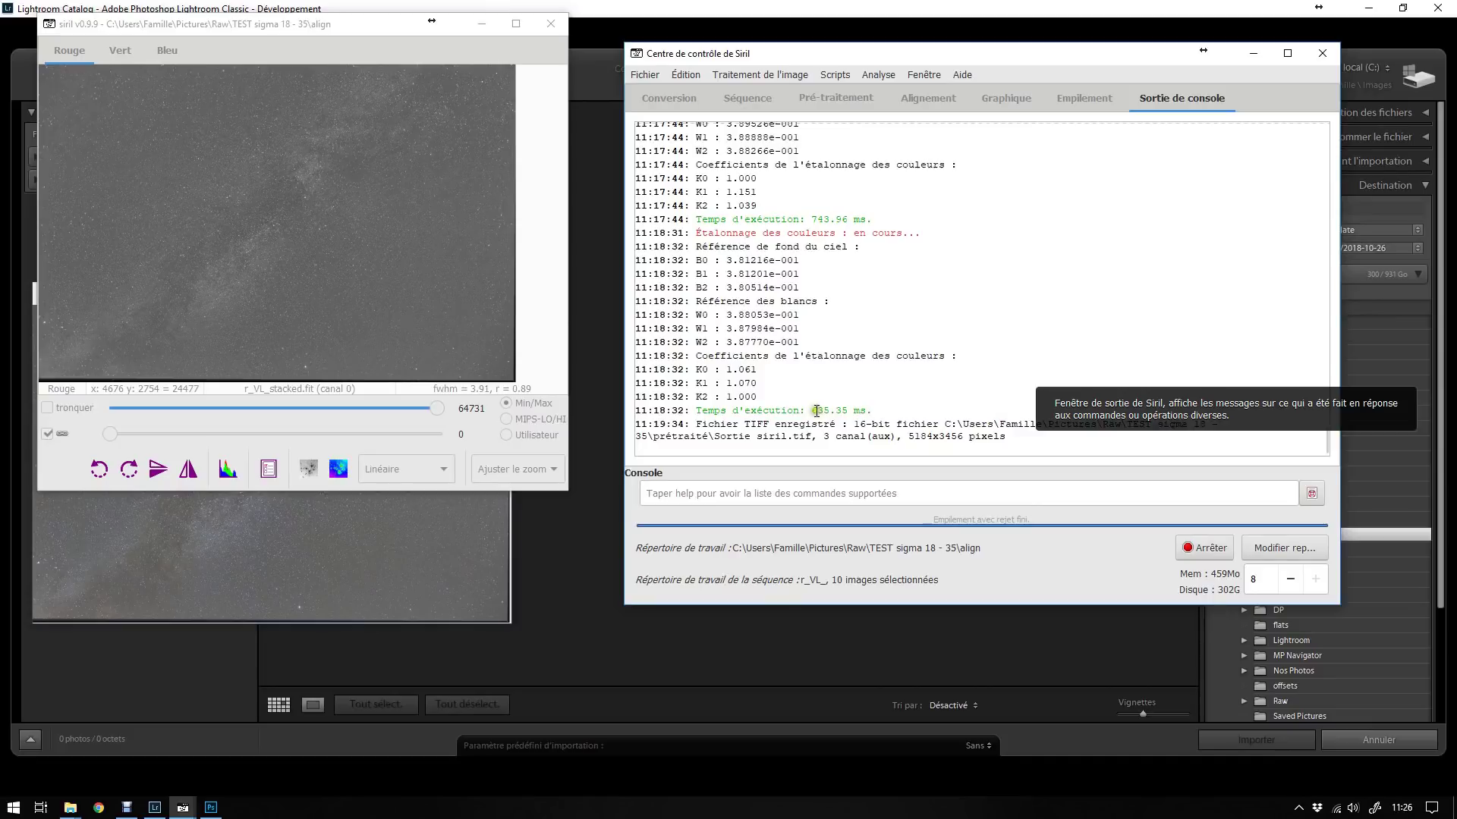
# Step: Remove the green noise from the colour-calibrated image with SCNR, using Neutre Moyen protection and preserving luminosity
pyautogui.click(465, 543)
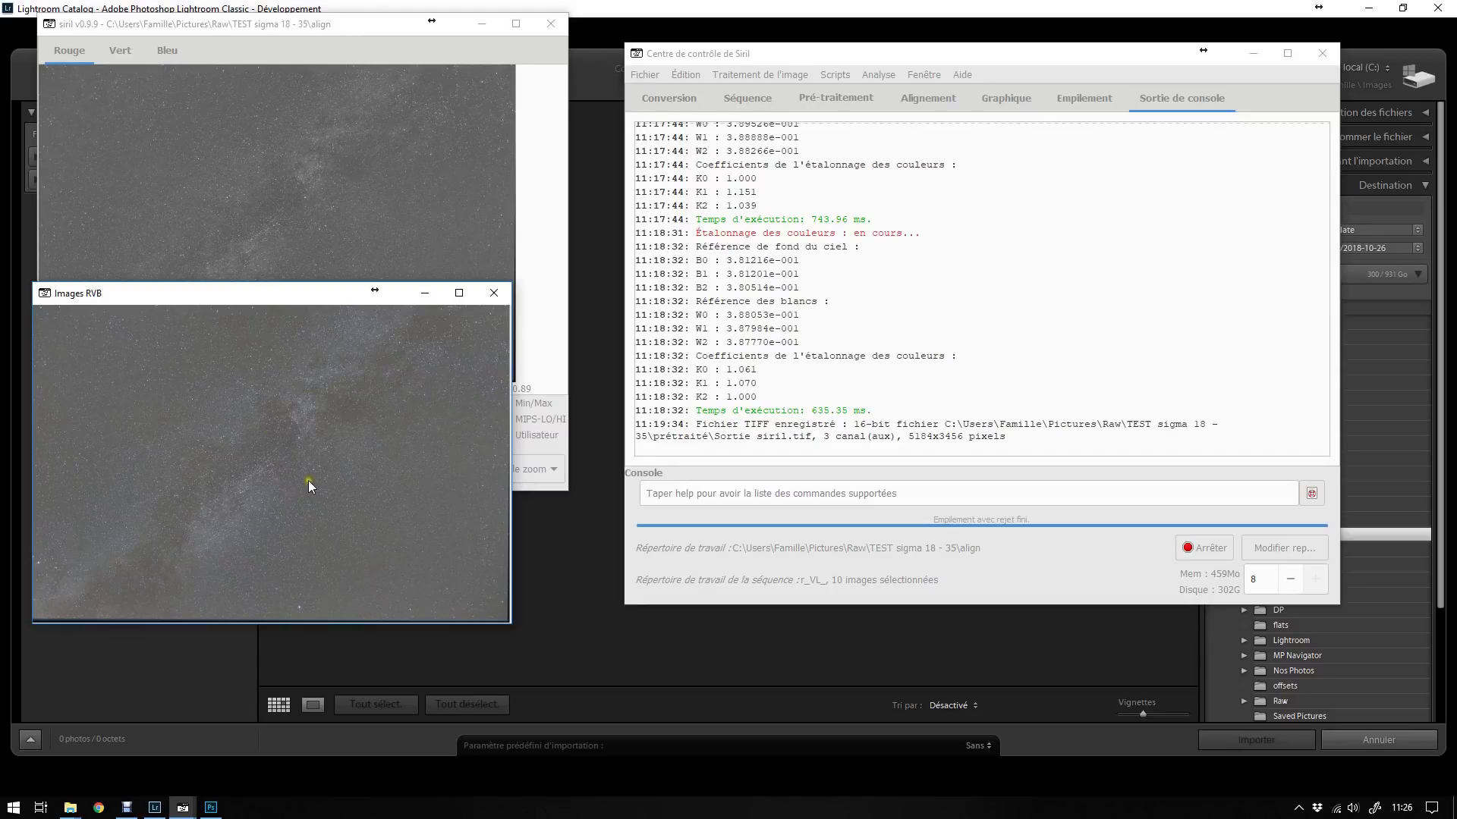
pyautogui.click(846, 51)
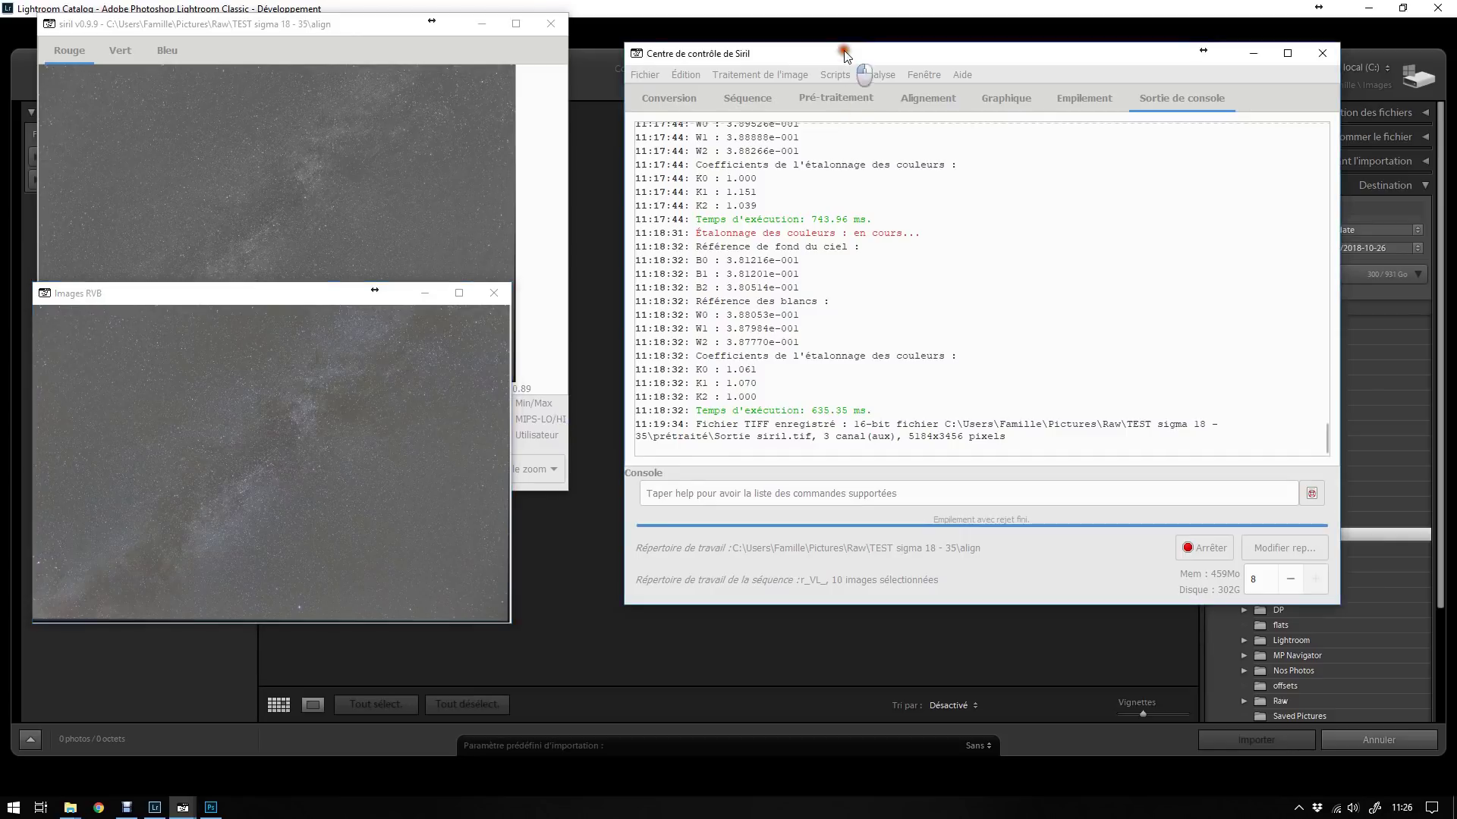
pyautogui.click(774, 76)
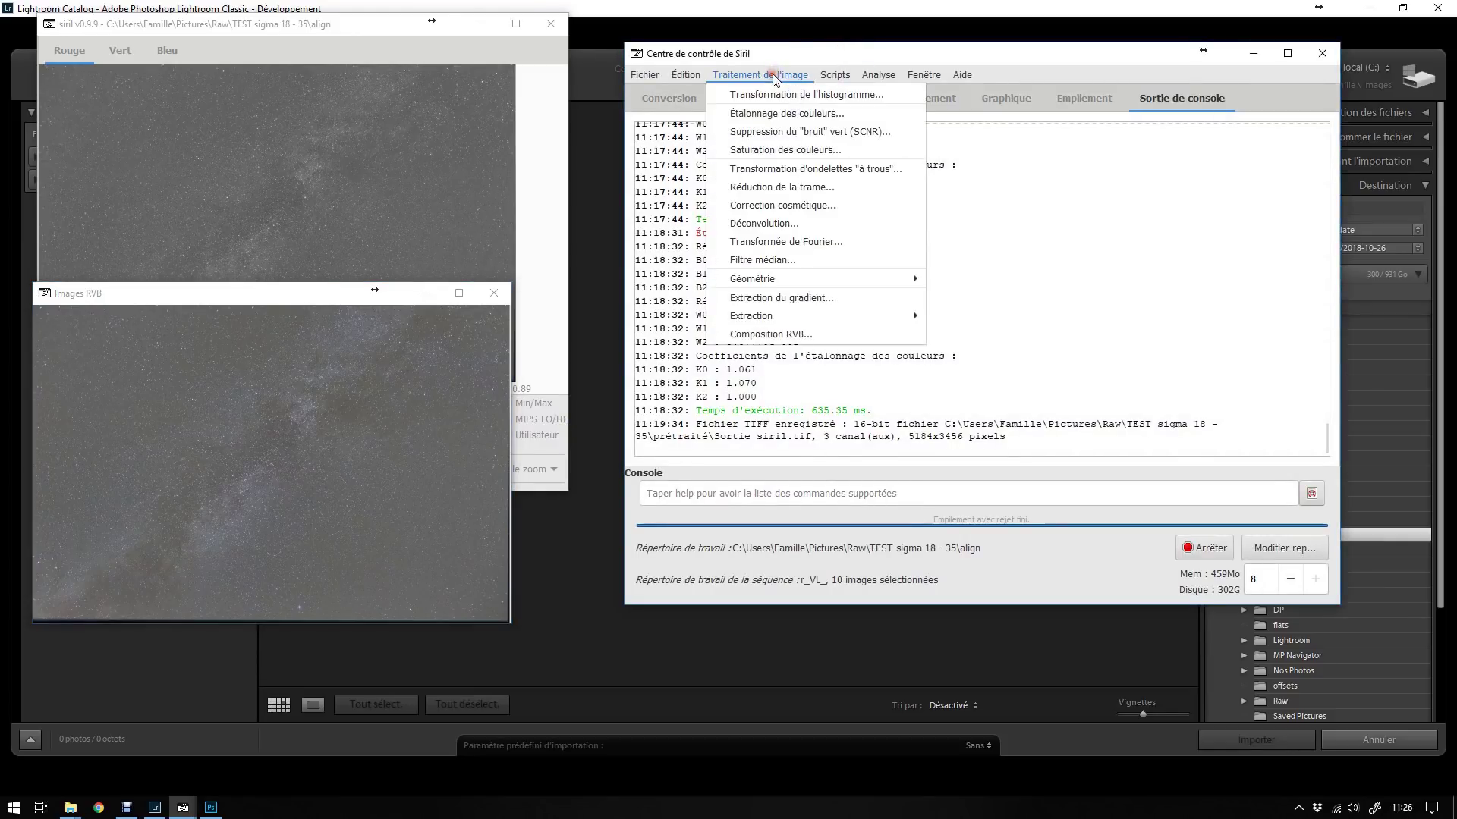
pyautogui.click(807, 137)
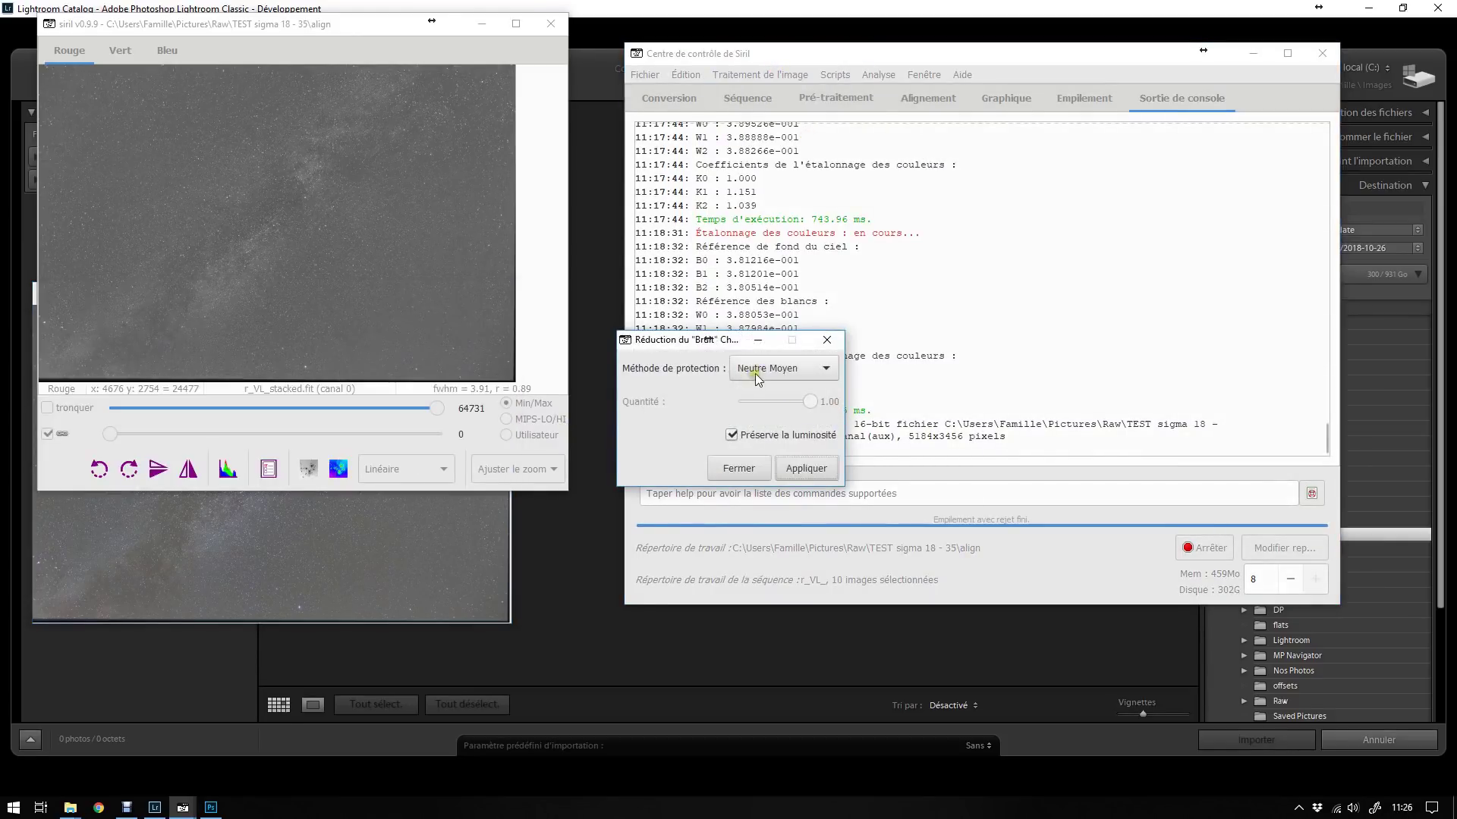
pyautogui.moveTo(681, 340); pyautogui.dragTo(773, 232)
pyautogui.click(880, 261)
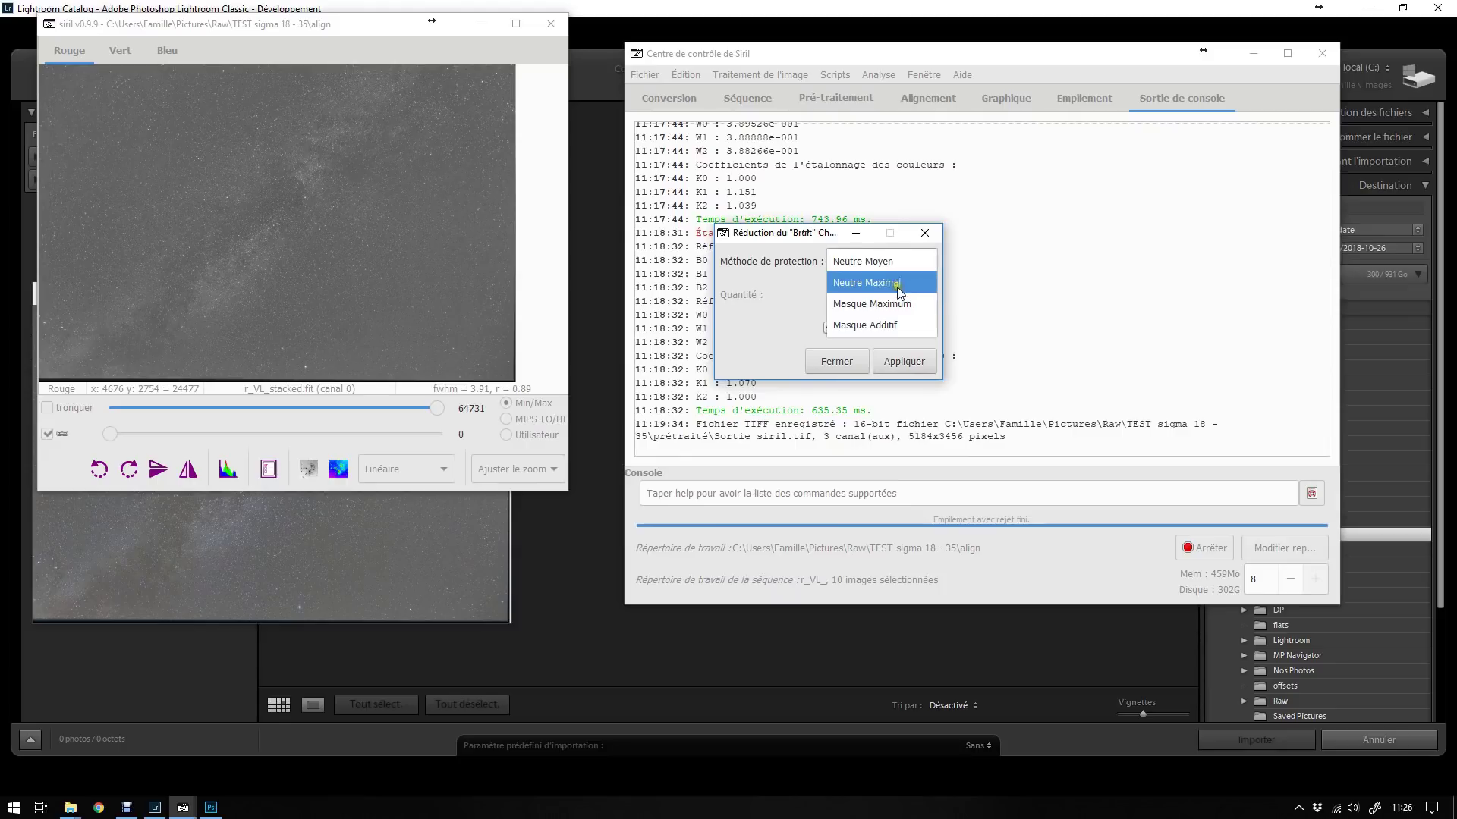
pyautogui.click(784, 239)
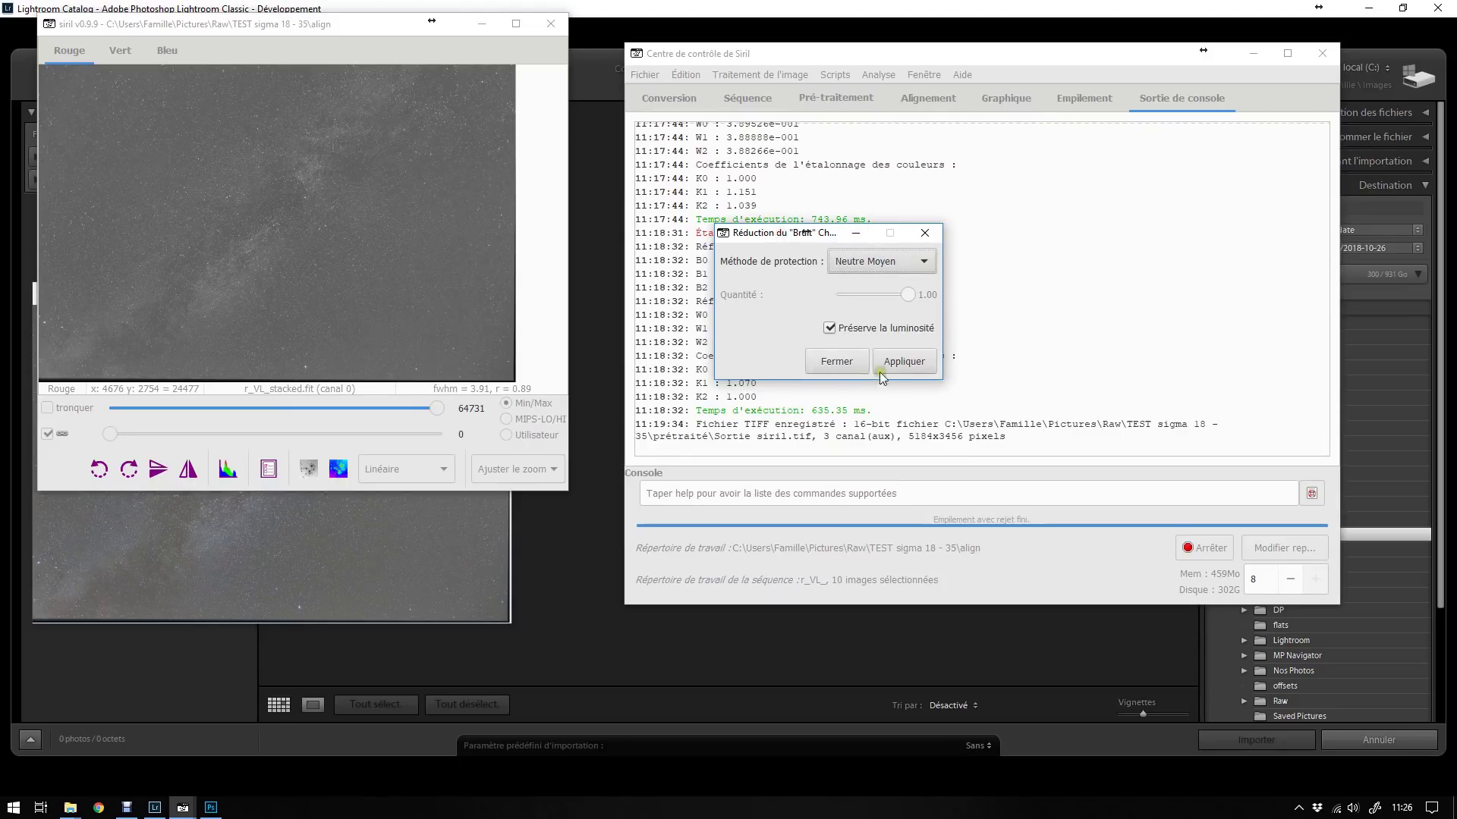
pyautogui.click(918, 364)
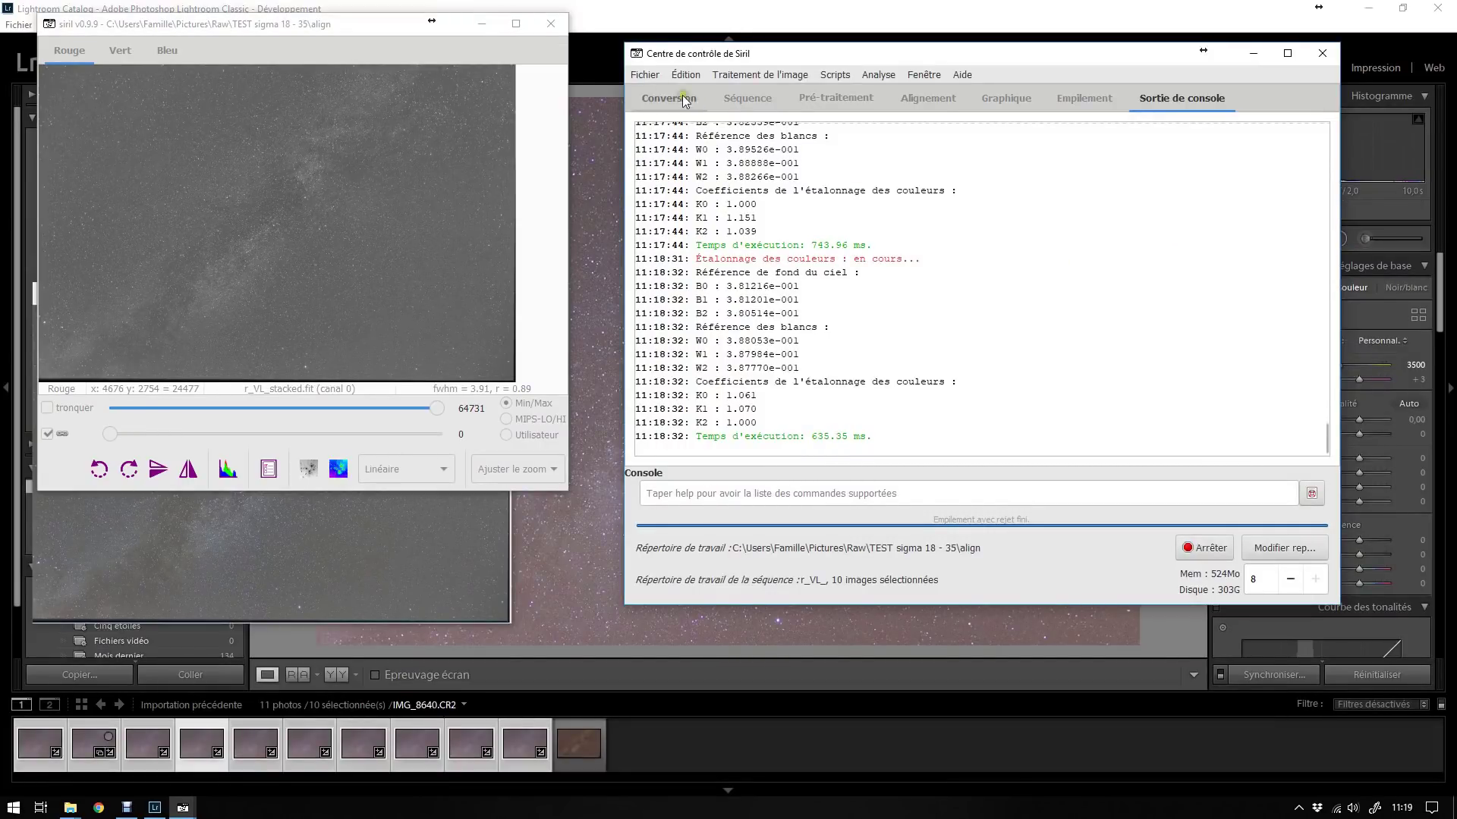
# Step: Save the processed stack as a 16-bit TIFF file
pyautogui.click(645, 74)
pyautogui.click(661, 111)
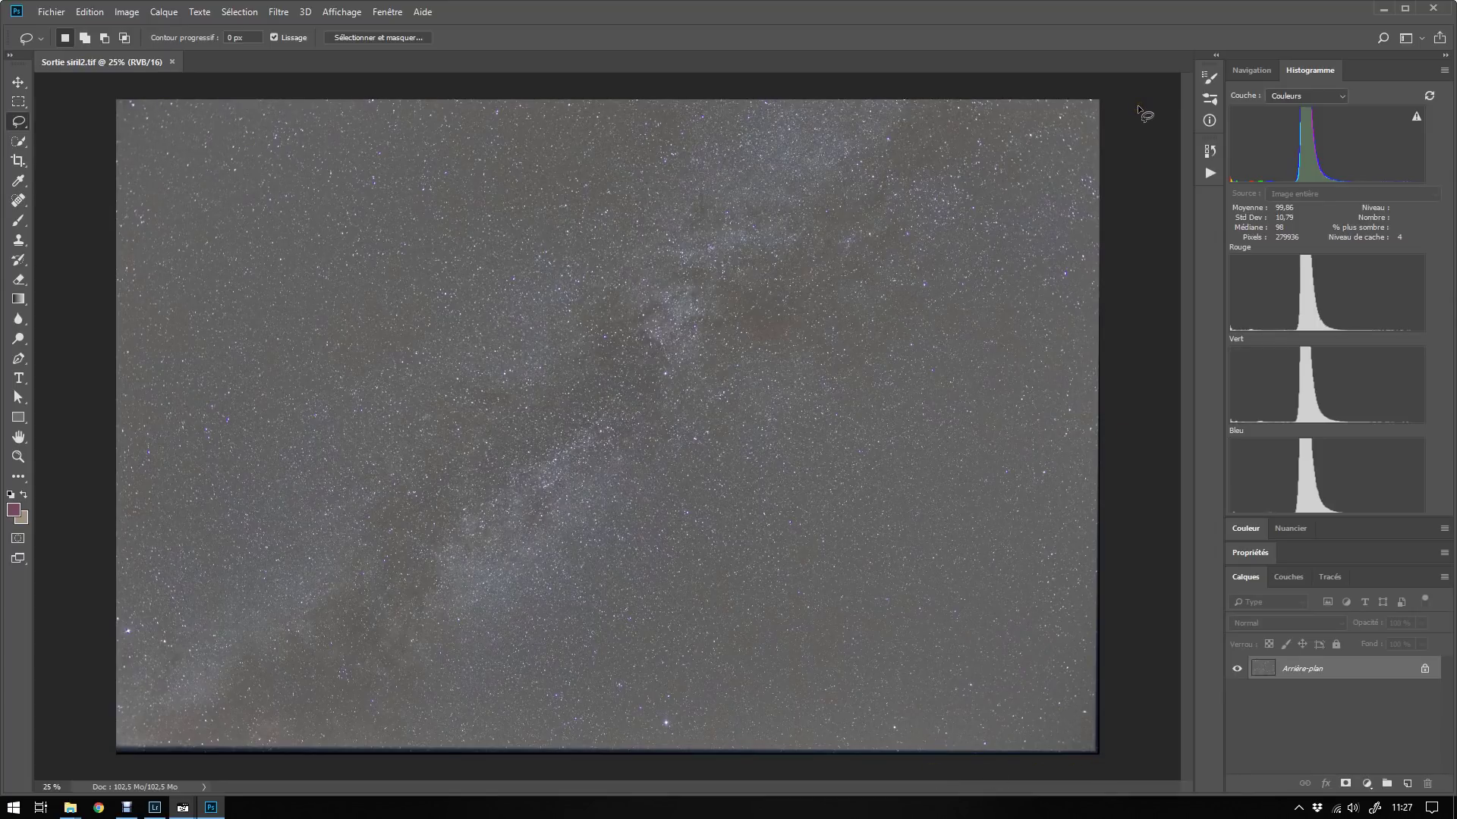
# Step: In Photoshop, crop Sortie siril2.tif slightly on all sides to remove the dark stacking borders
pyautogui.click(18, 160)
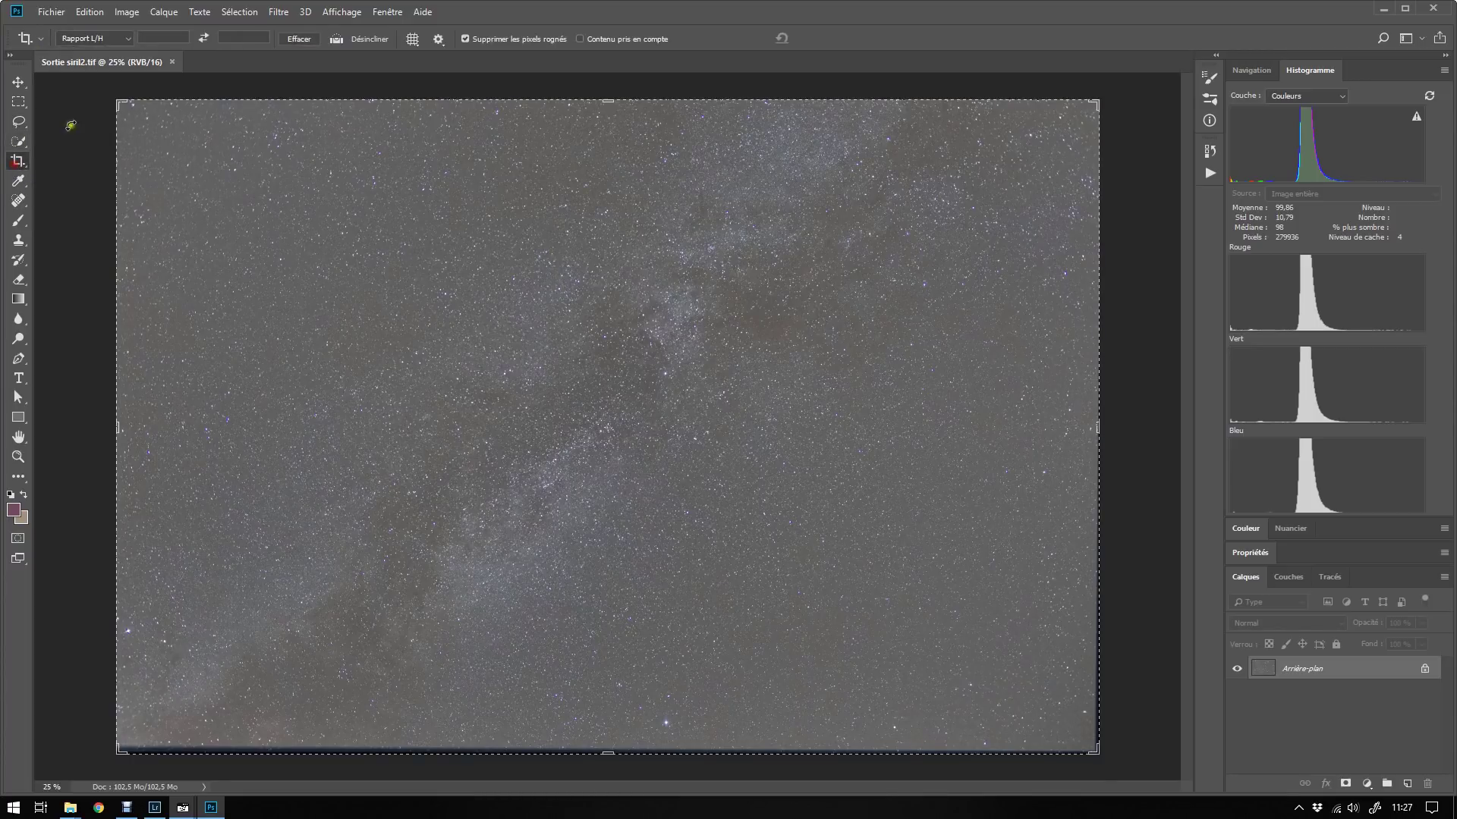
pyautogui.moveTo(119, 104); pyautogui.dragTo(150, 128)
pyautogui.moveTo(1081, 742)
pyautogui.mouseDown()
pyautogui.moveTo(1079, 718)
pyautogui.moveTo(1063, 728)
pyautogui.mouseUp()
pyautogui.press('Return')
pyautogui.press('v')
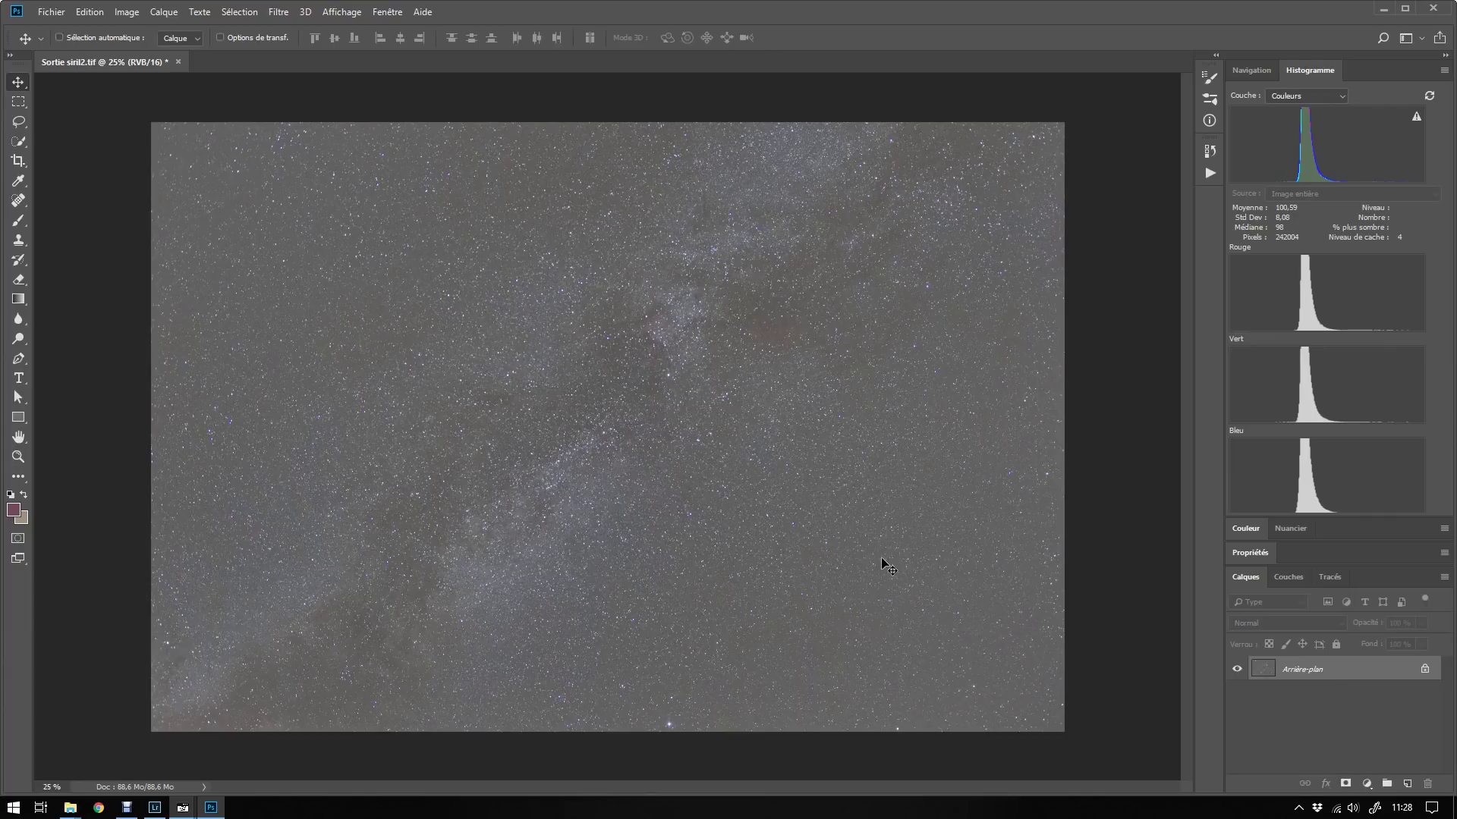
# Step: Darken the image with a Levels adjustment on the RGB channel, setting the black input to 53 and the midtones to 1
pyautogui.hotkey('ctrl', 'l')
pyautogui.click(123, 12)
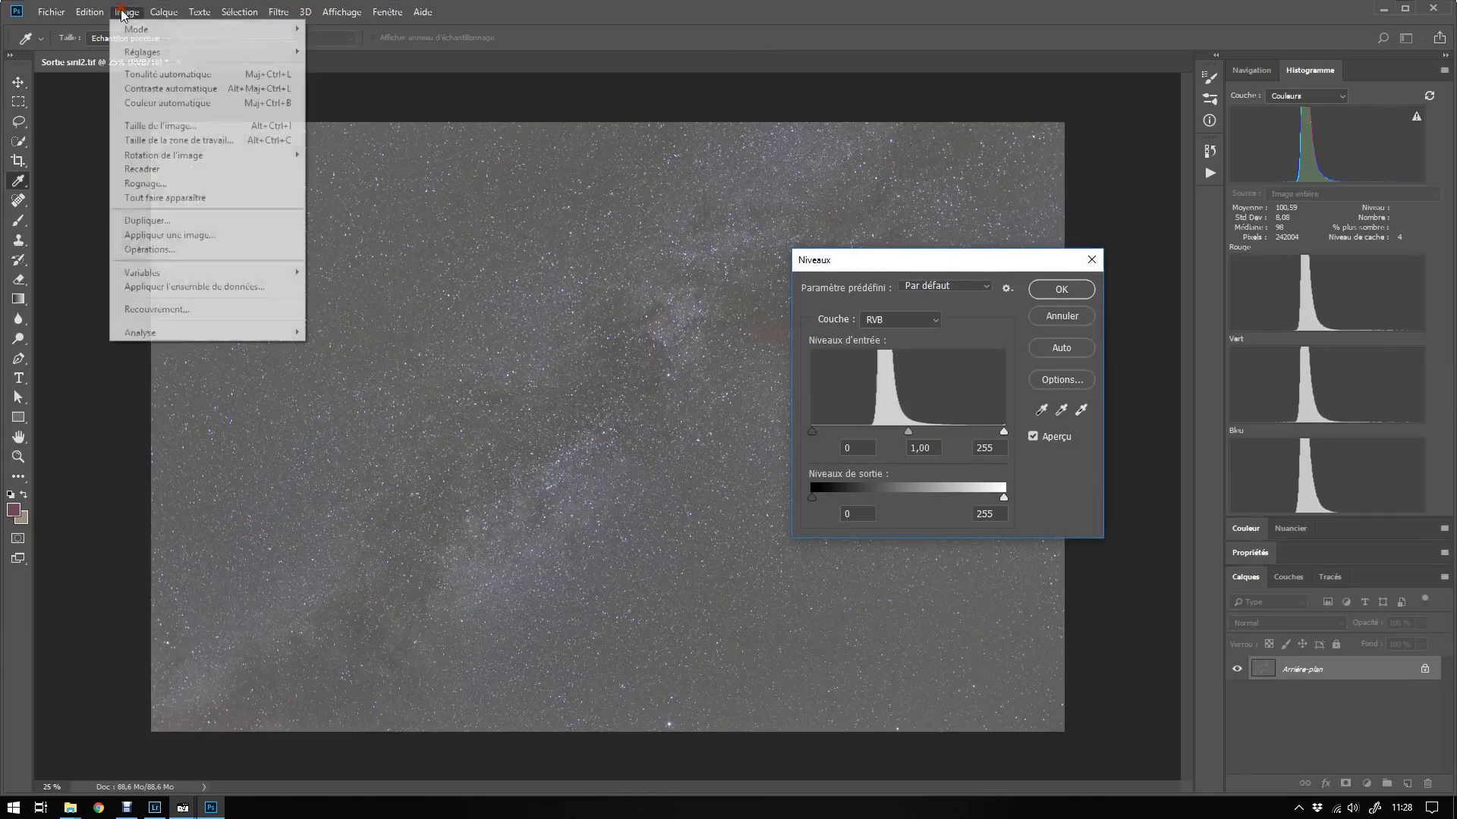
pyautogui.click(892, 275)
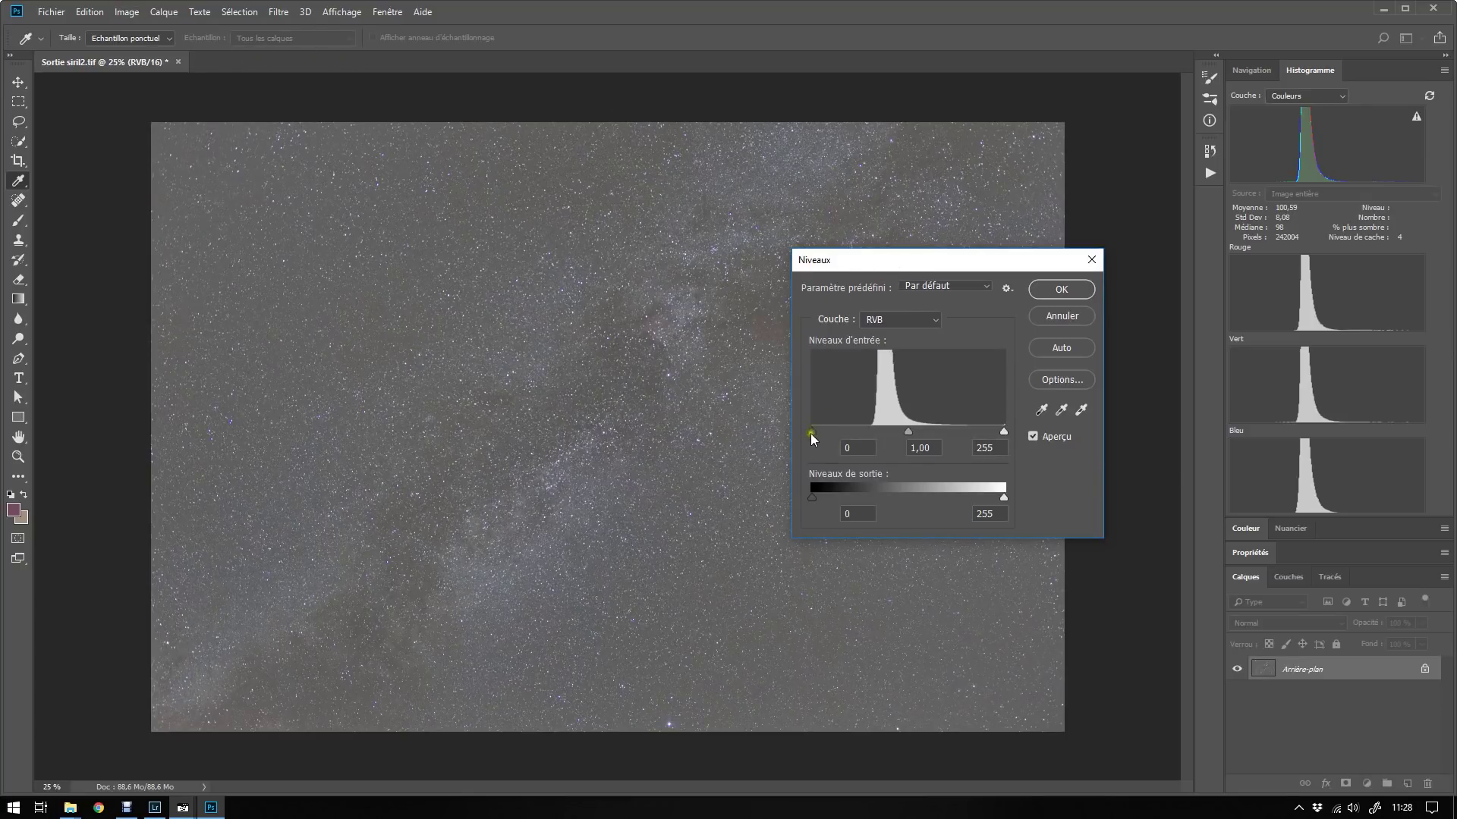
pyautogui.moveTo(812, 432)
pyautogui.mouseDown()
pyautogui.moveTo(860, 431)
pyautogui.moveTo(812, 431)
pyautogui.mouseUp()
pyautogui.moveTo(908, 438)
pyautogui.mouseDown()
pyautogui.moveTo(882, 434)
pyautogui.moveTo(908, 441)
pyautogui.mouseUp()
pyautogui.click(930, 448)
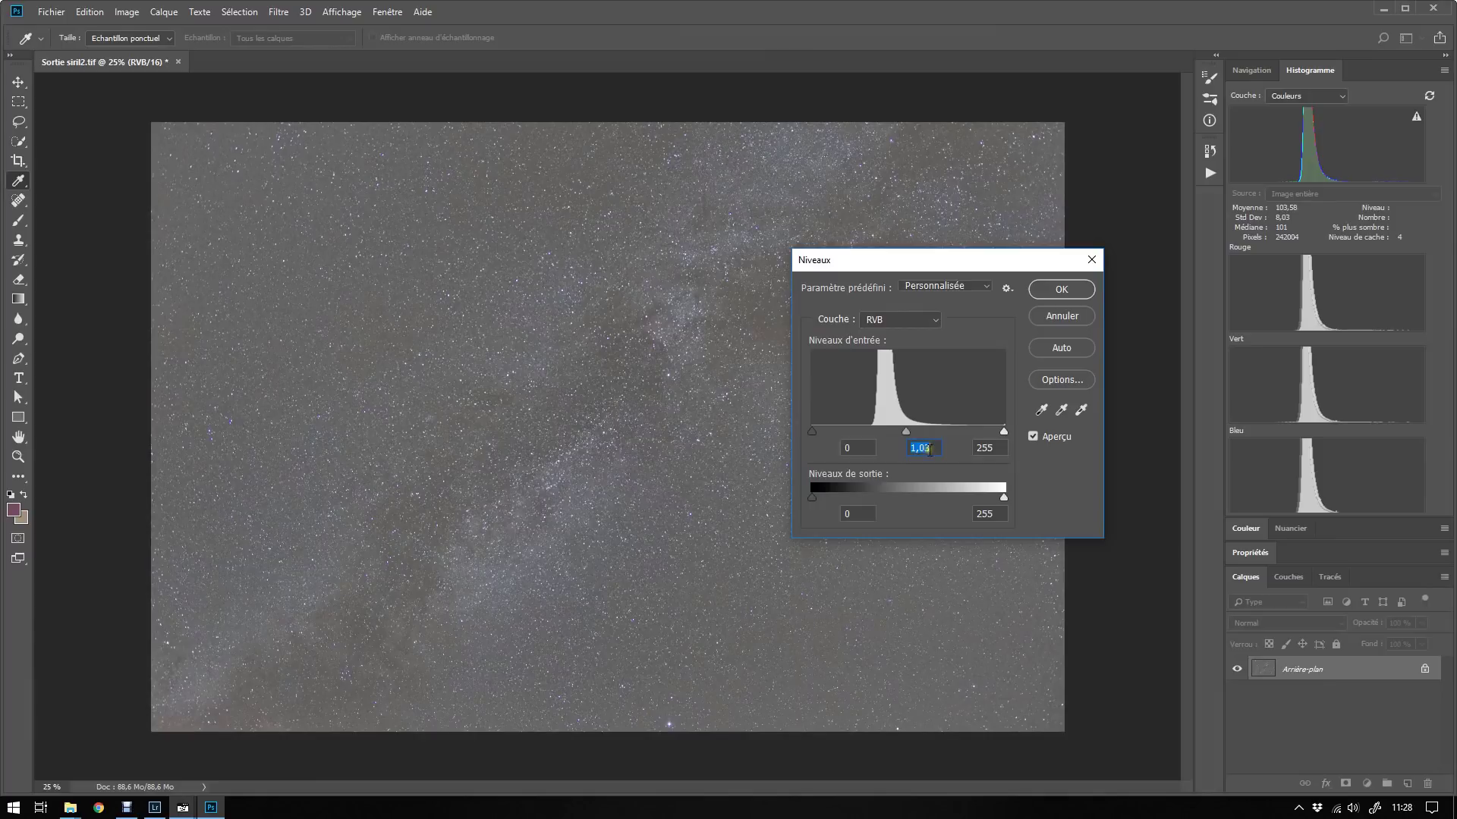
pyautogui.write('1')
pyautogui.moveTo(812, 434); pyautogui.dragTo(853, 434)
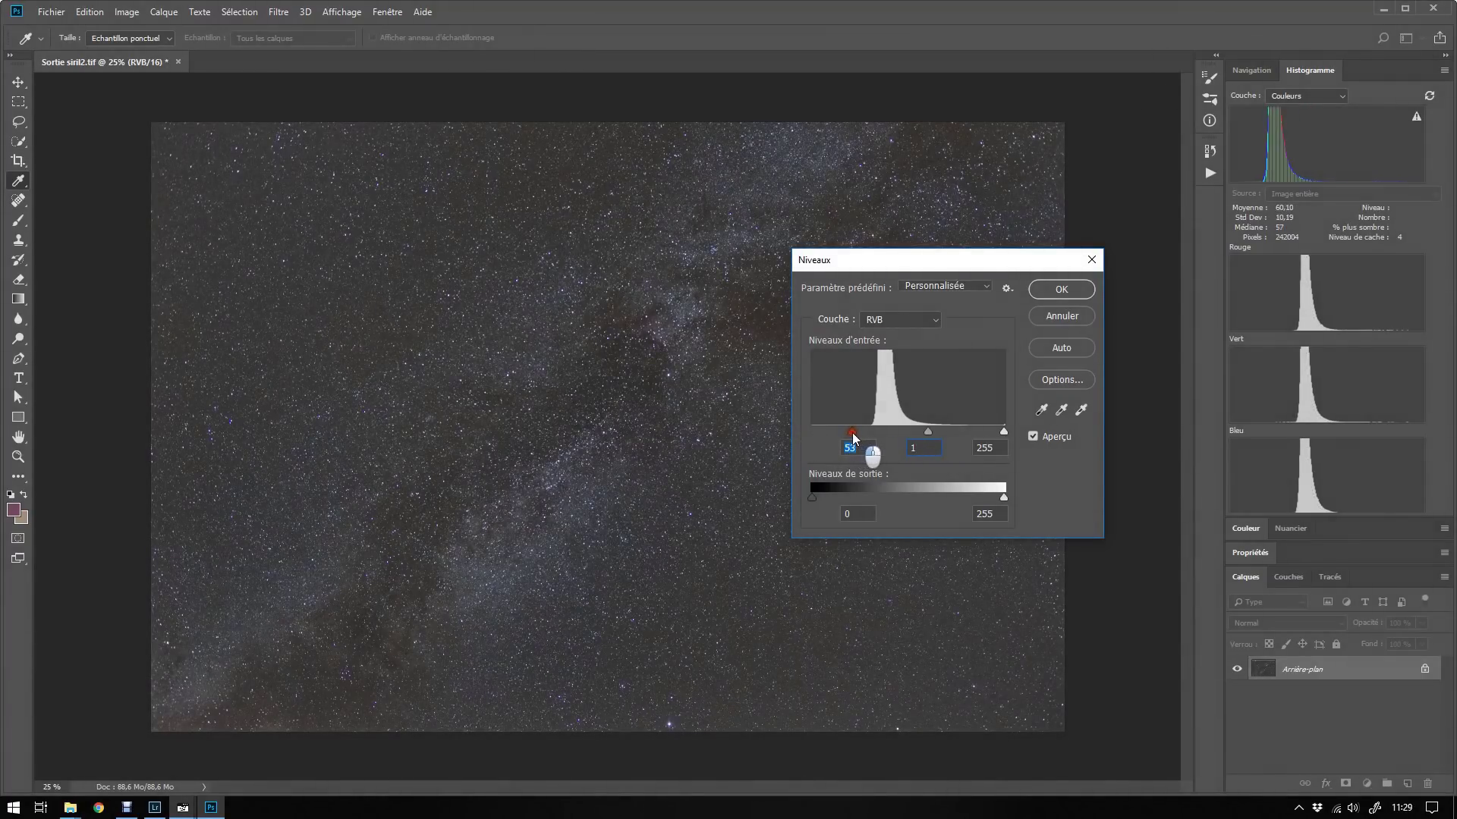
pyautogui.click(1062, 289)
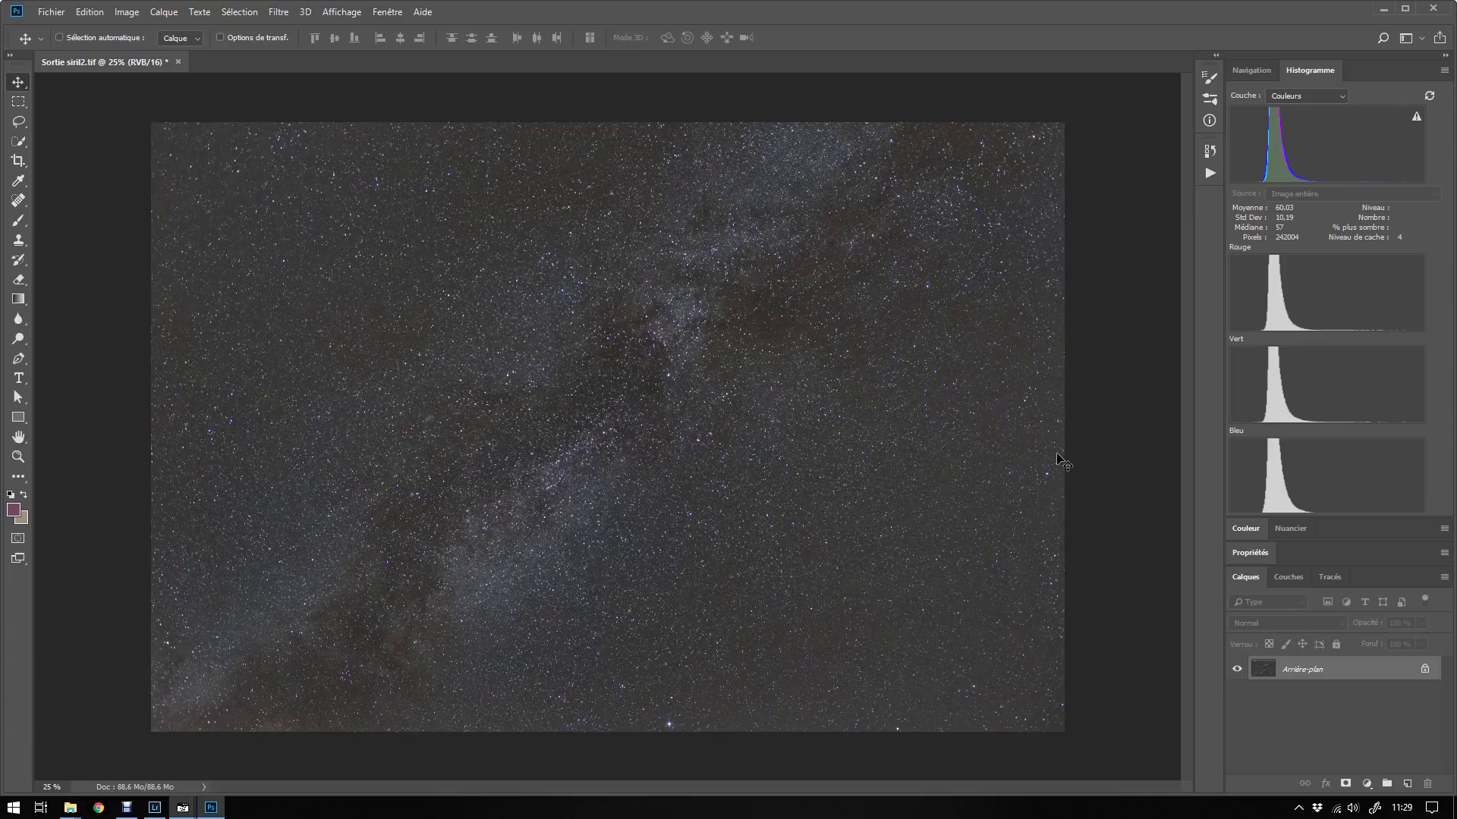
# Step: Apply an S-shaped RGB Curves adjustment with points at input 190, output 226 and input 33, output 31
pyautogui.hotkey('ctrl', 'm')
pyautogui.moveTo(993, 319); pyautogui.dragTo(914, 218)
pyautogui.click(127, 11)
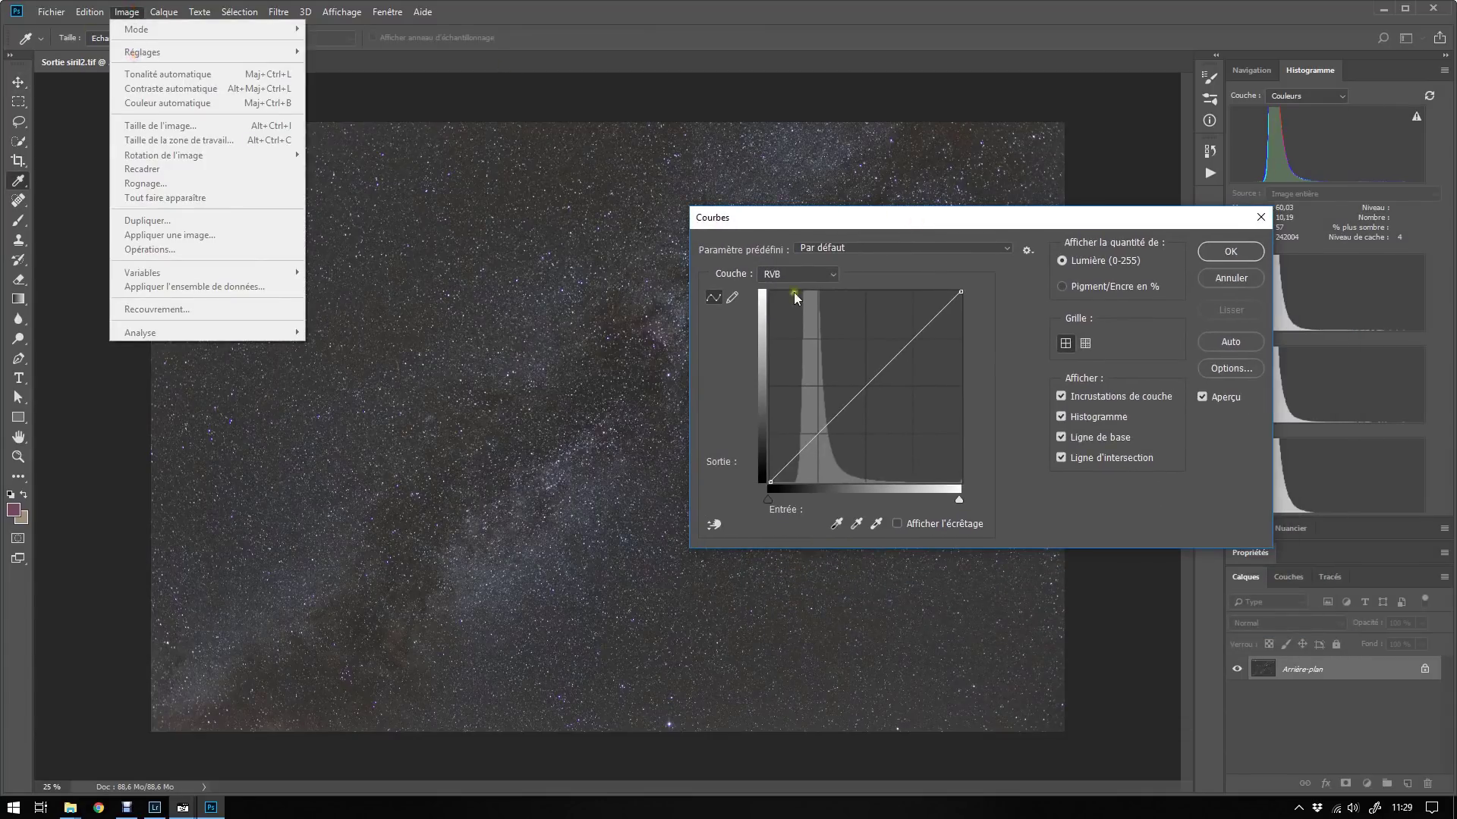
pyautogui.click(957, 218)
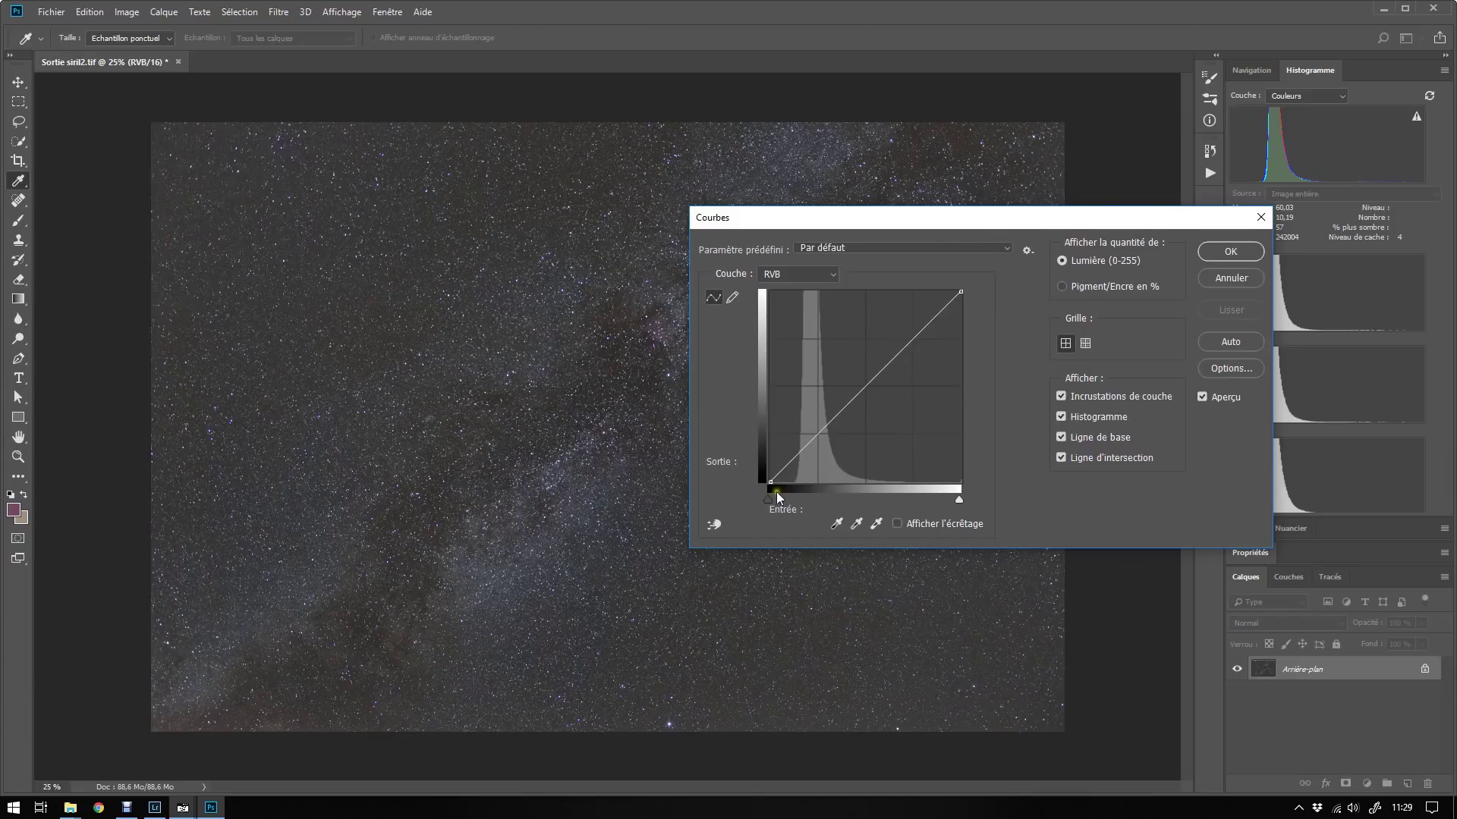
pyautogui.moveTo(911, 342)
pyautogui.mouseDown()
pyautogui.moveTo(911, 317)
pyautogui.moveTo(938, 363)
pyautogui.moveTo(921, 329)
pyautogui.mouseUp()
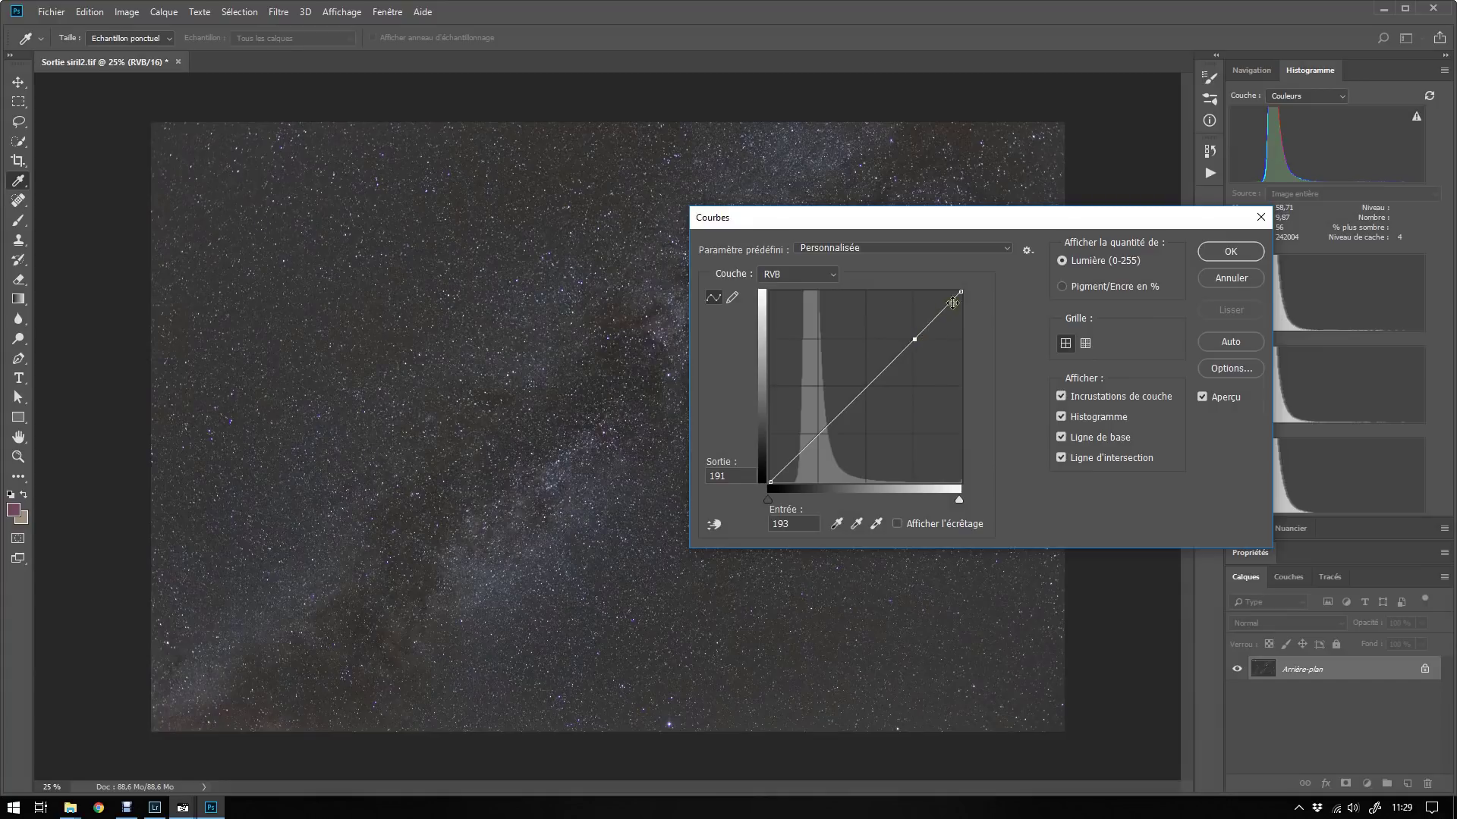
pyautogui.moveTo(915, 337); pyautogui.dragTo(913, 320)
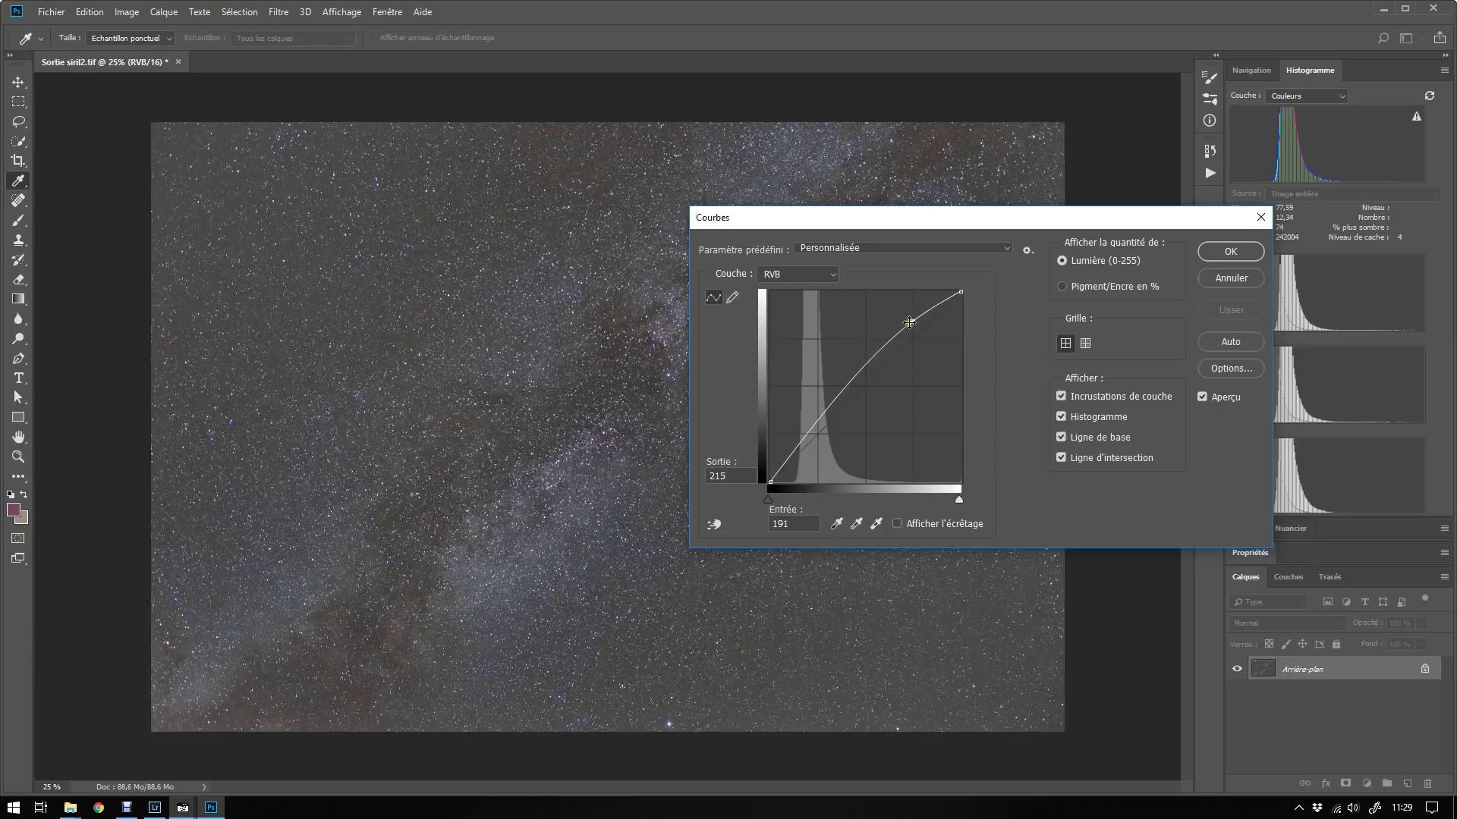
pyautogui.moveTo(913, 321); pyautogui.dragTo(912, 314)
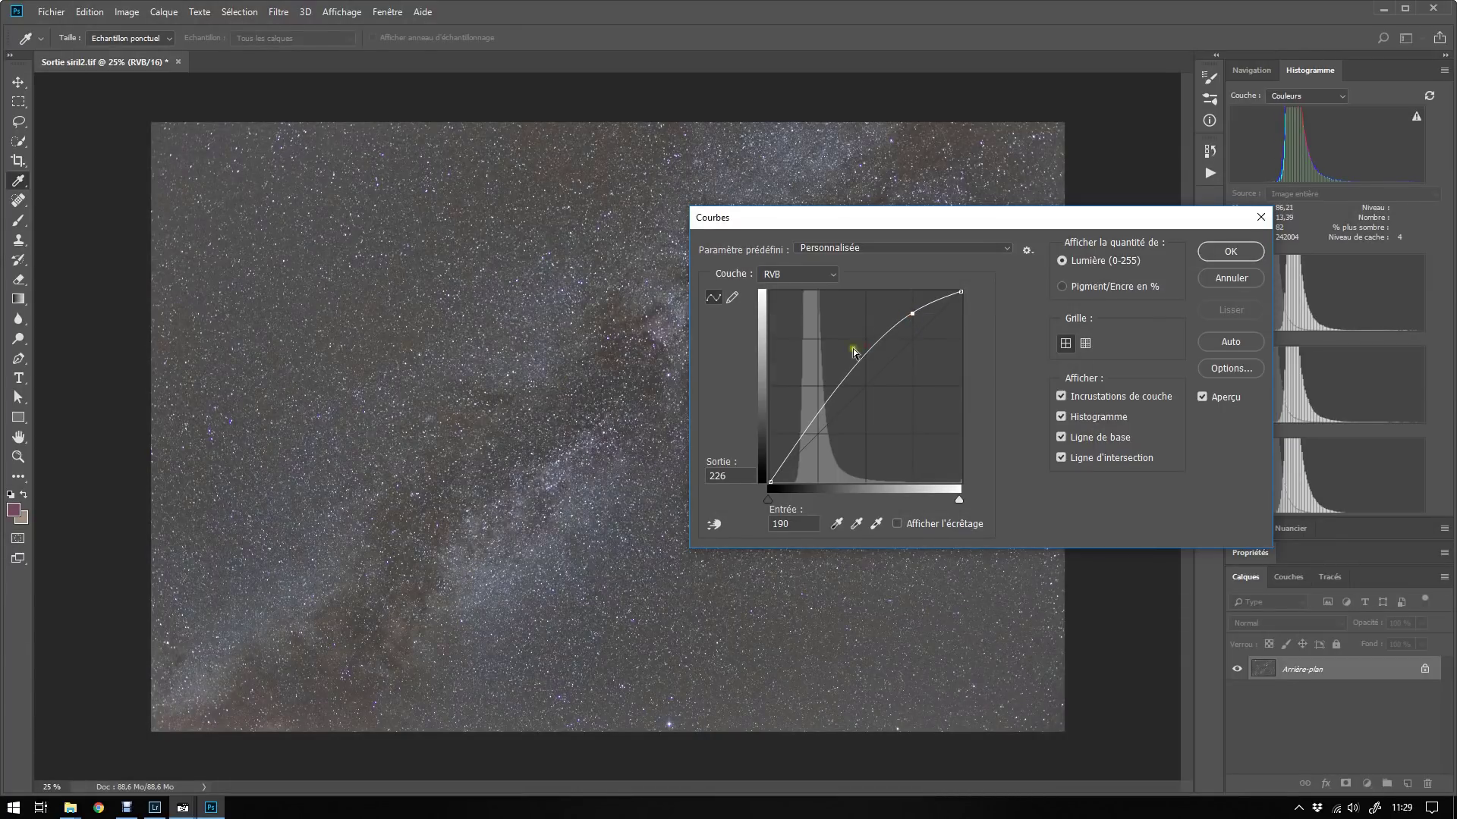
pyautogui.moveTo(793, 453); pyautogui.dragTo(795, 459)
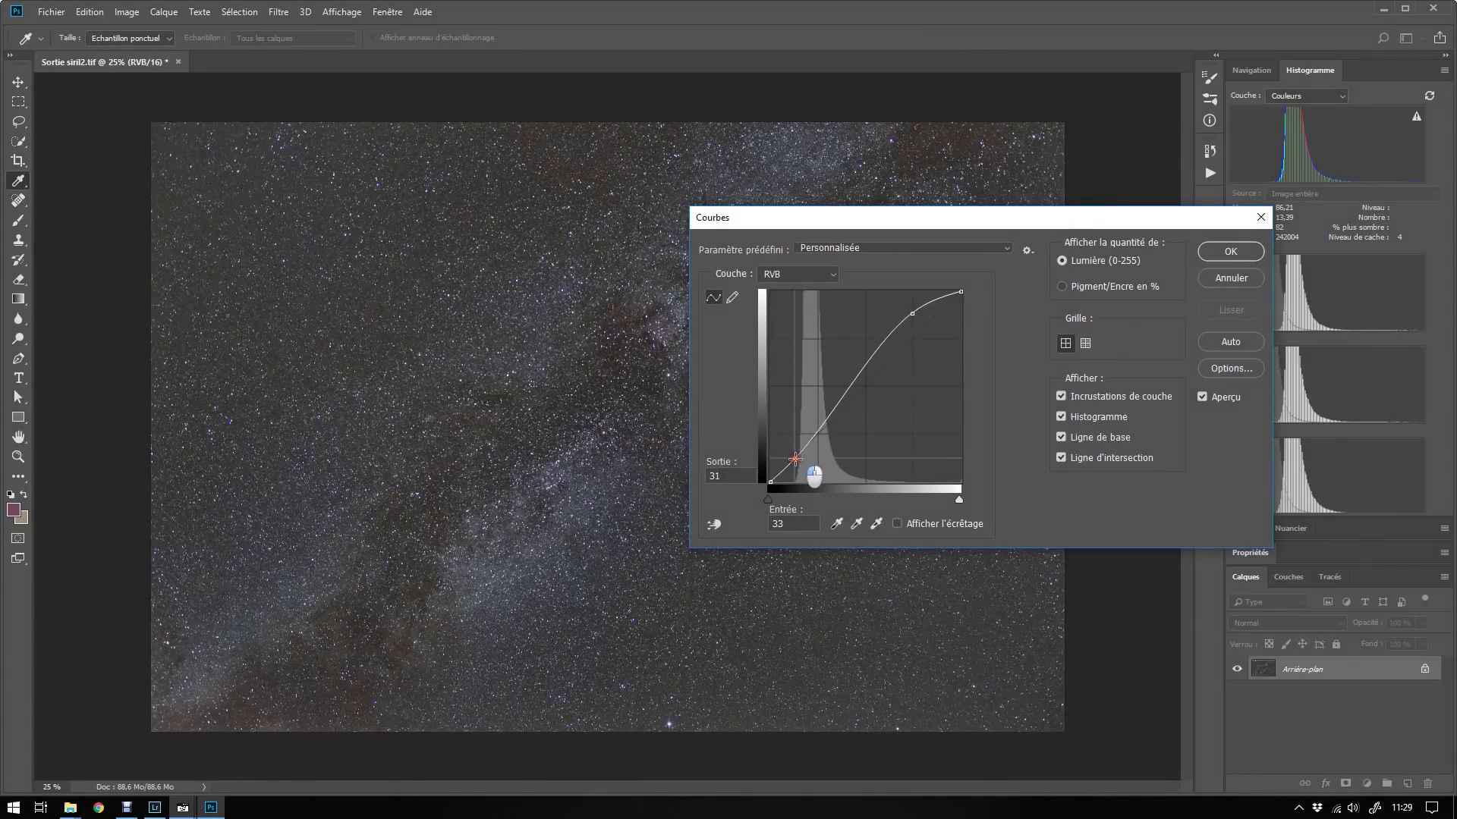
pyautogui.moveTo(912, 222); pyautogui.dragTo(803, 184)
pyautogui.click(1111, 221)
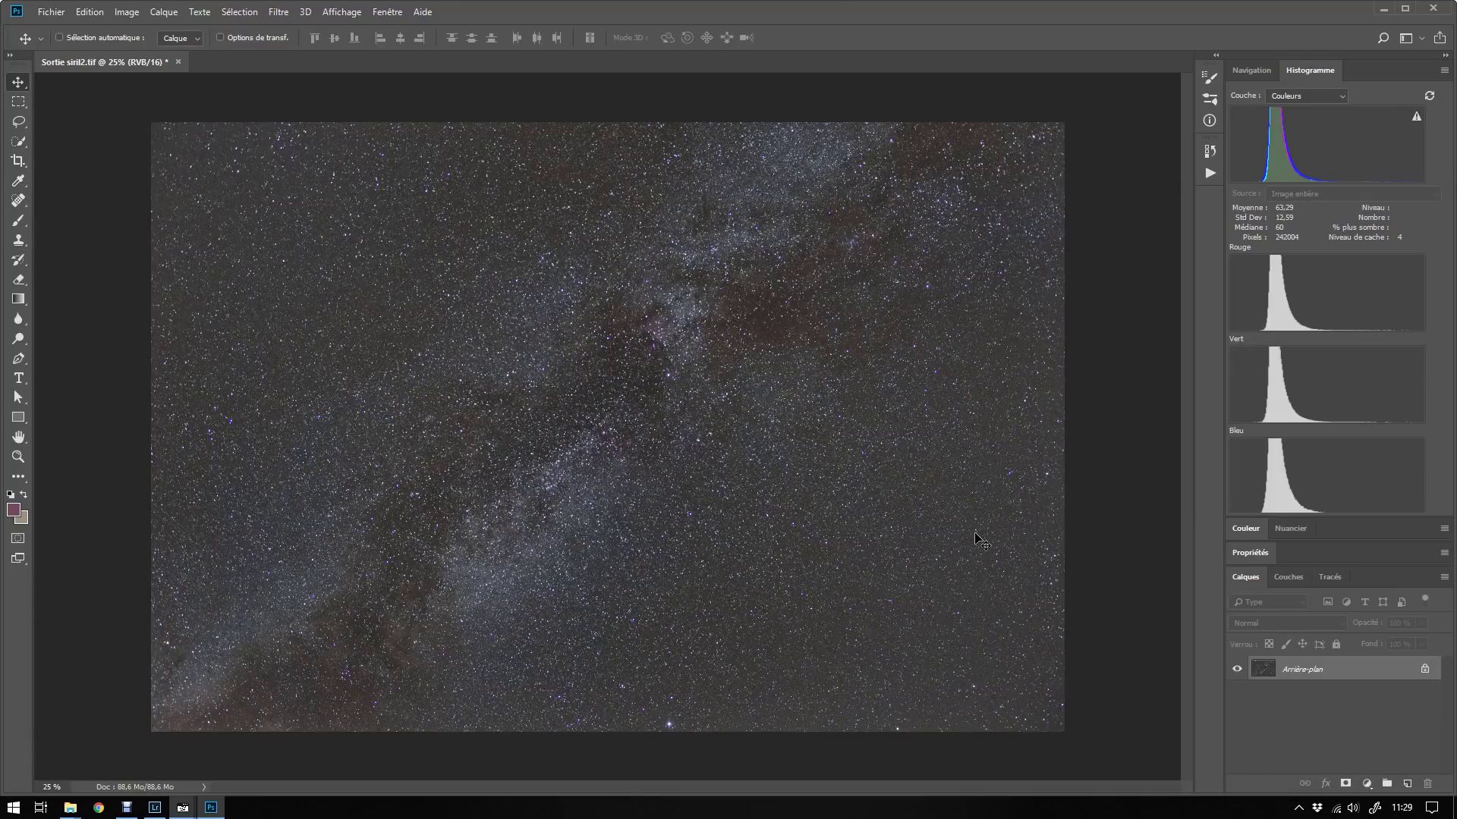
# Step: Apply another RGB Levels adjustment with the black input raised to about 12
pyautogui.hotkey('ctrl', 'l')
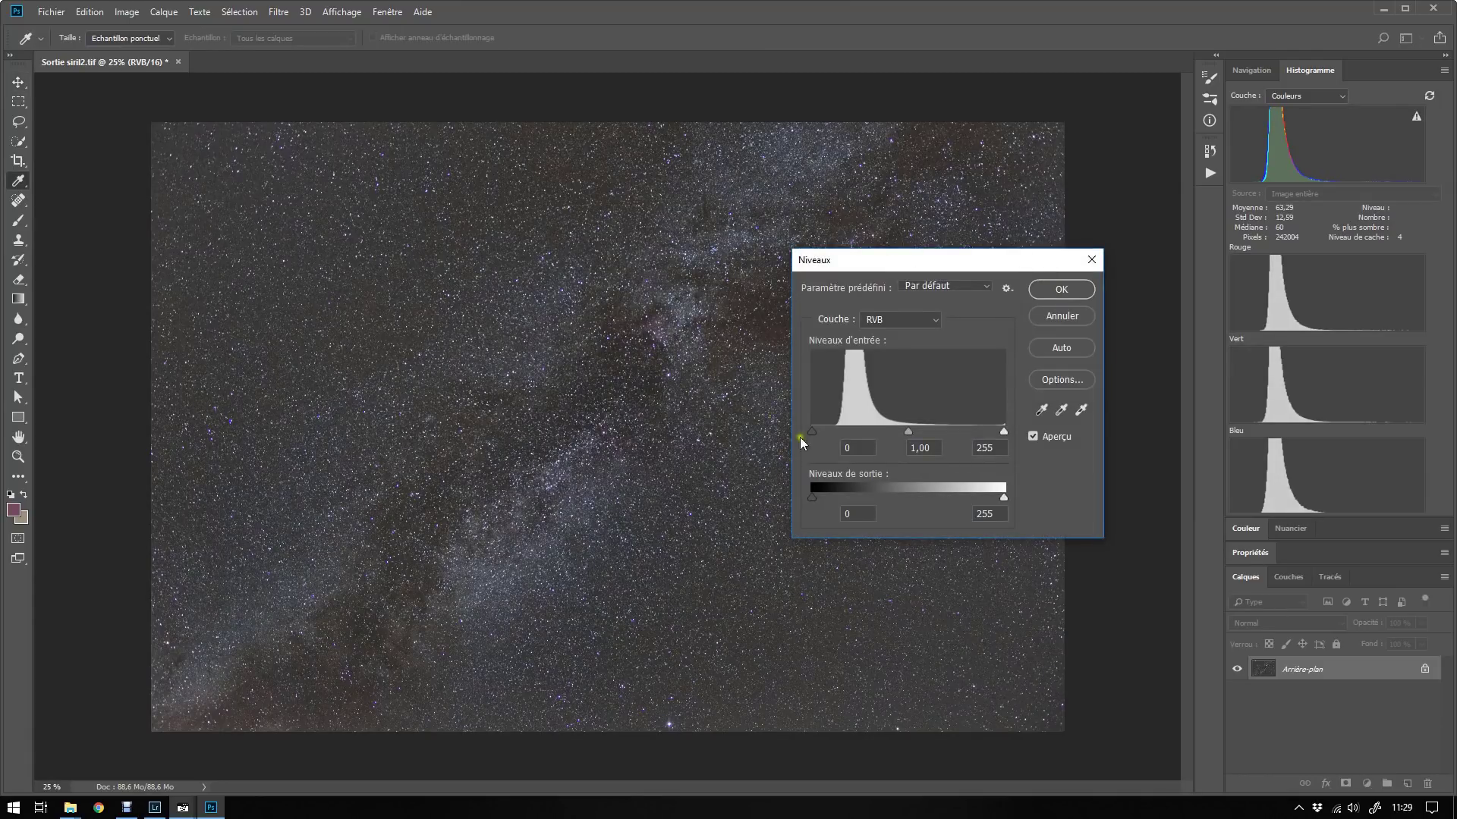
pyautogui.moveTo(811, 436); pyautogui.dragTo(822, 437)
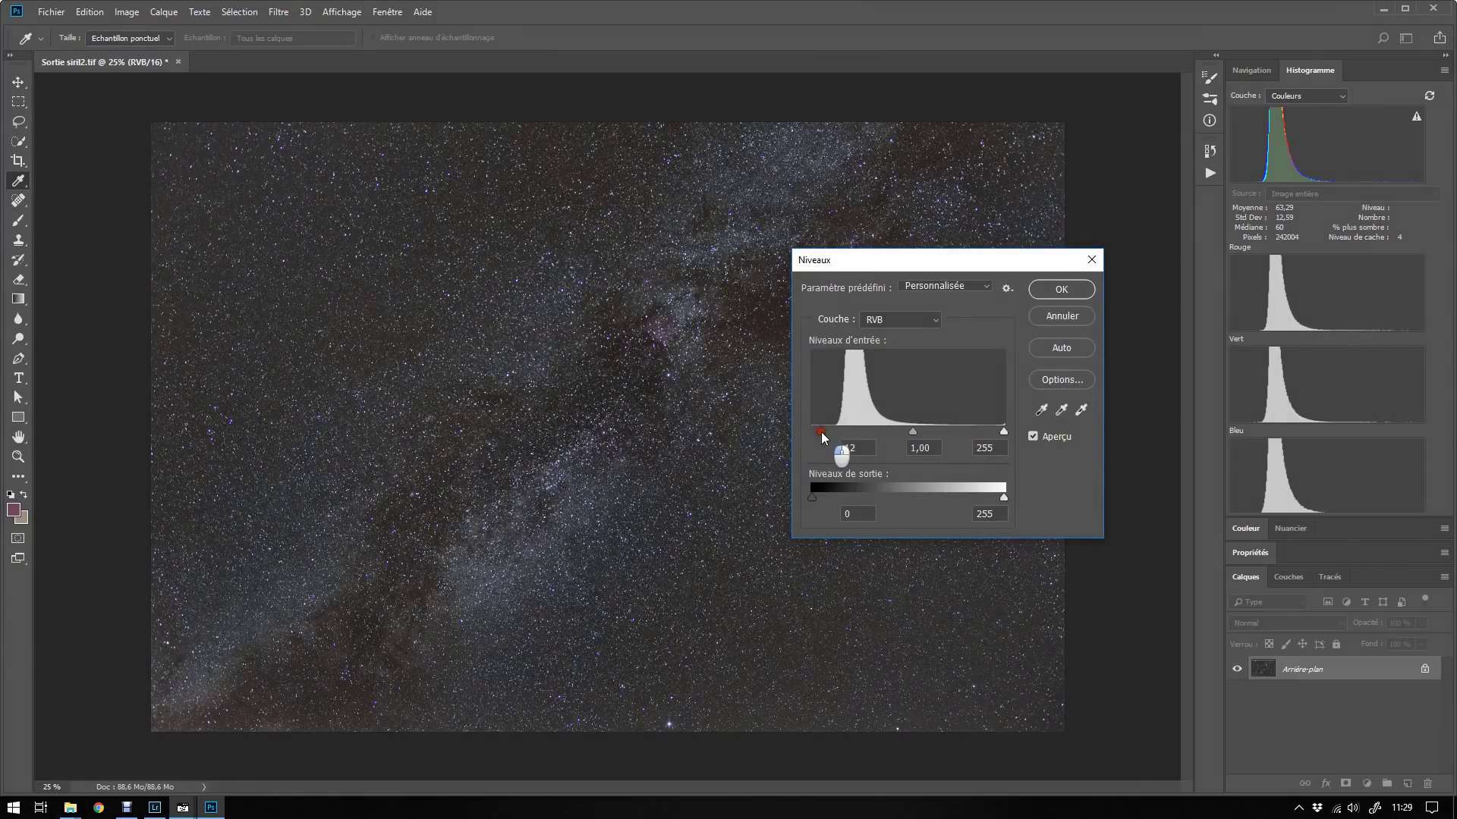
pyautogui.click(1082, 295)
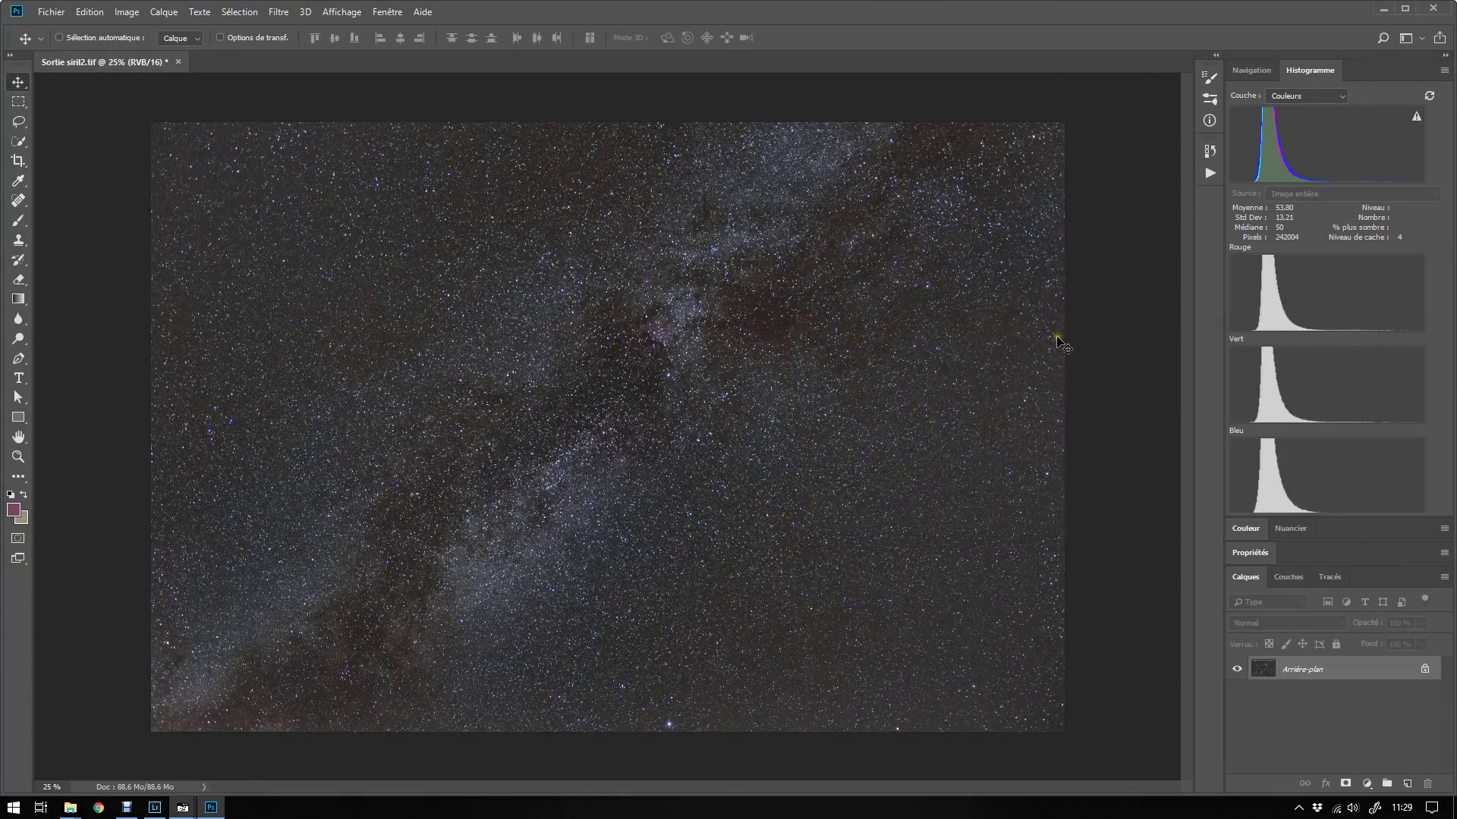
# Step: Apply a second RGB Curves adjustment that lifts the highlights and holds down the shadows
pyautogui.hotkey('ctrl', 'm')
pyautogui.moveTo(800, 304); pyautogui.dragTo(800, 280)
pyautogui.moveTo(678, 418); pyautogui.dragTo(679, 422)
pyautogui.moveTo(802, 188); pyautogui.dragTo(931, 203)
pyautogui.click(1253, 228)
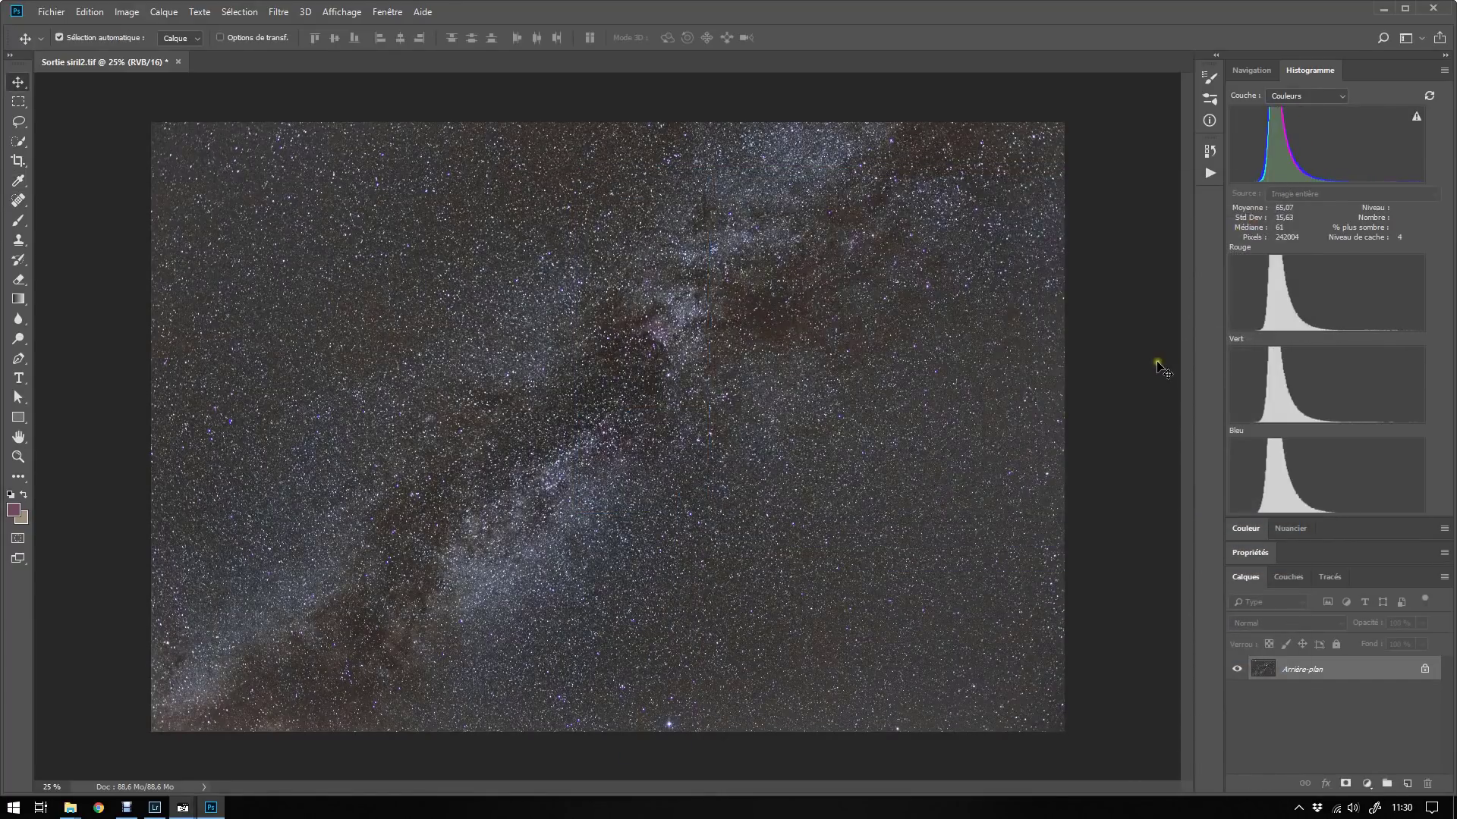
# Step: Unlock the Arrière-plan background so that it becomes a regular layer
pyautogui.press('h')
pyautogui.hotkey('ctrl', '+')
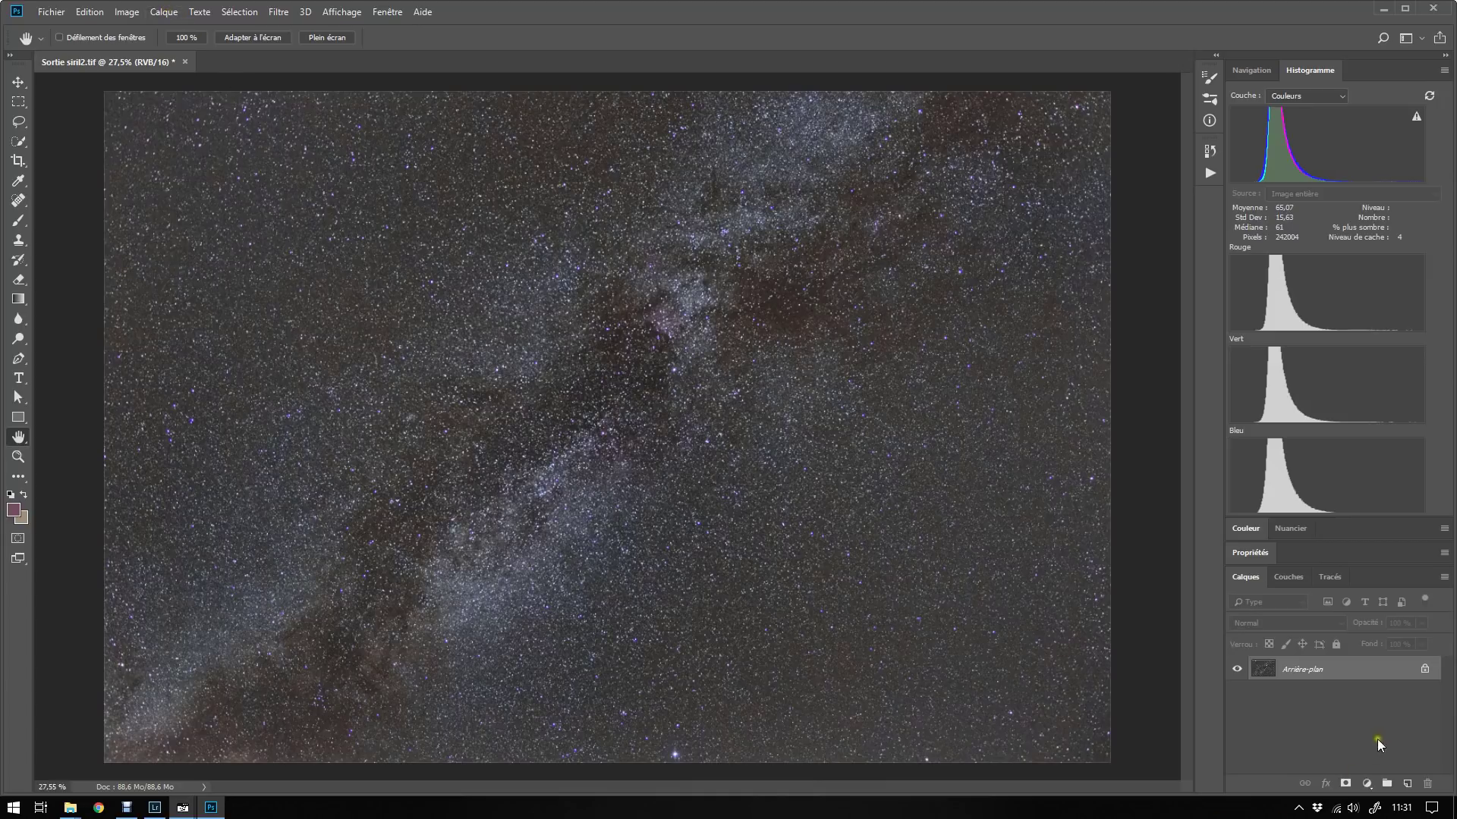
pyautogui.click(1424, 668)
pyautogui.doubleClick(1374, 672)
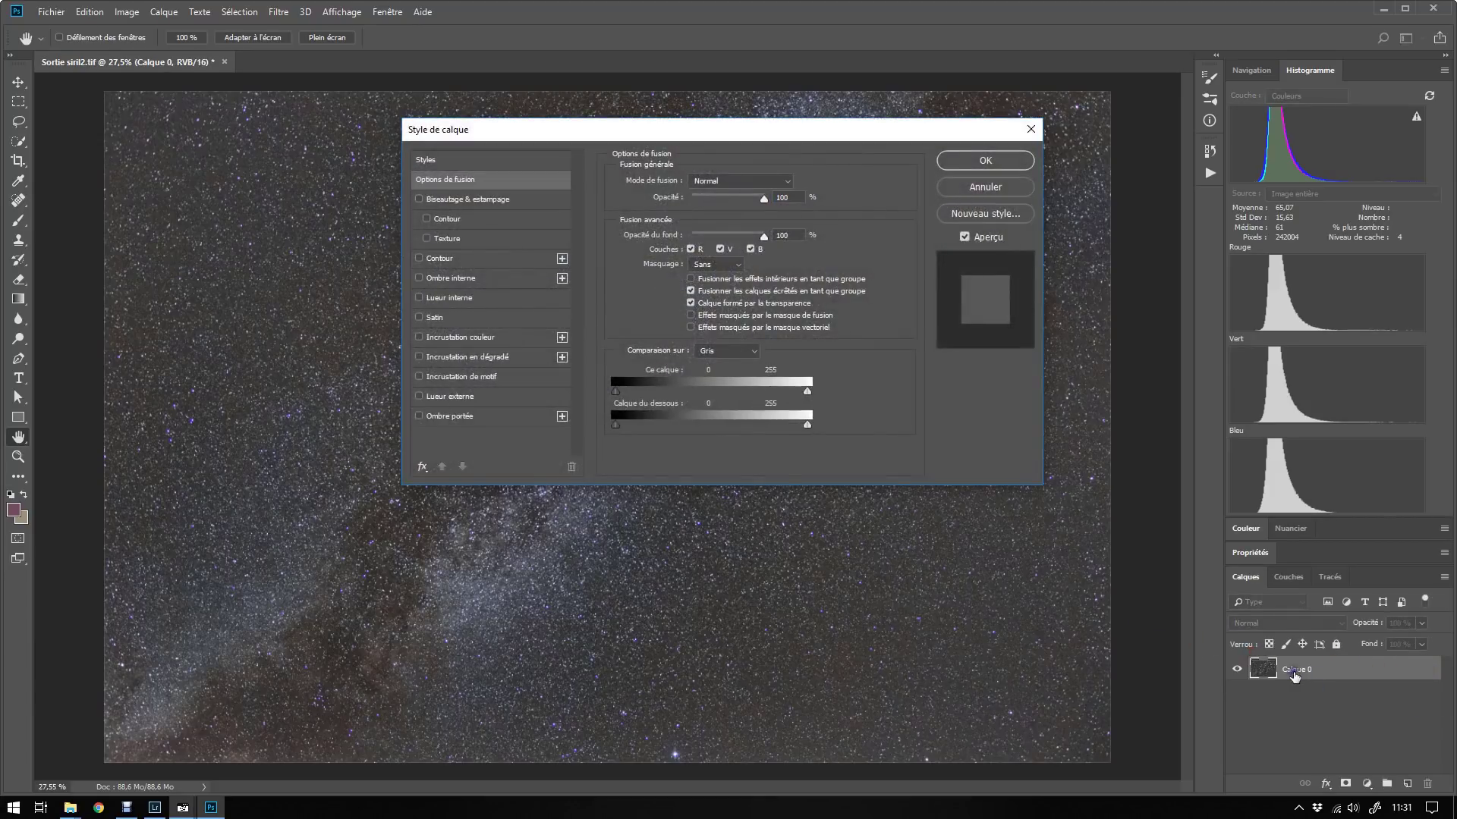
pyautogui.press('Escape')
# Step: Duplicate the Calque 0 layer as Calque 0 copie and add a white layer mask to the copy
pyautogui.rightClick(1335, 672)
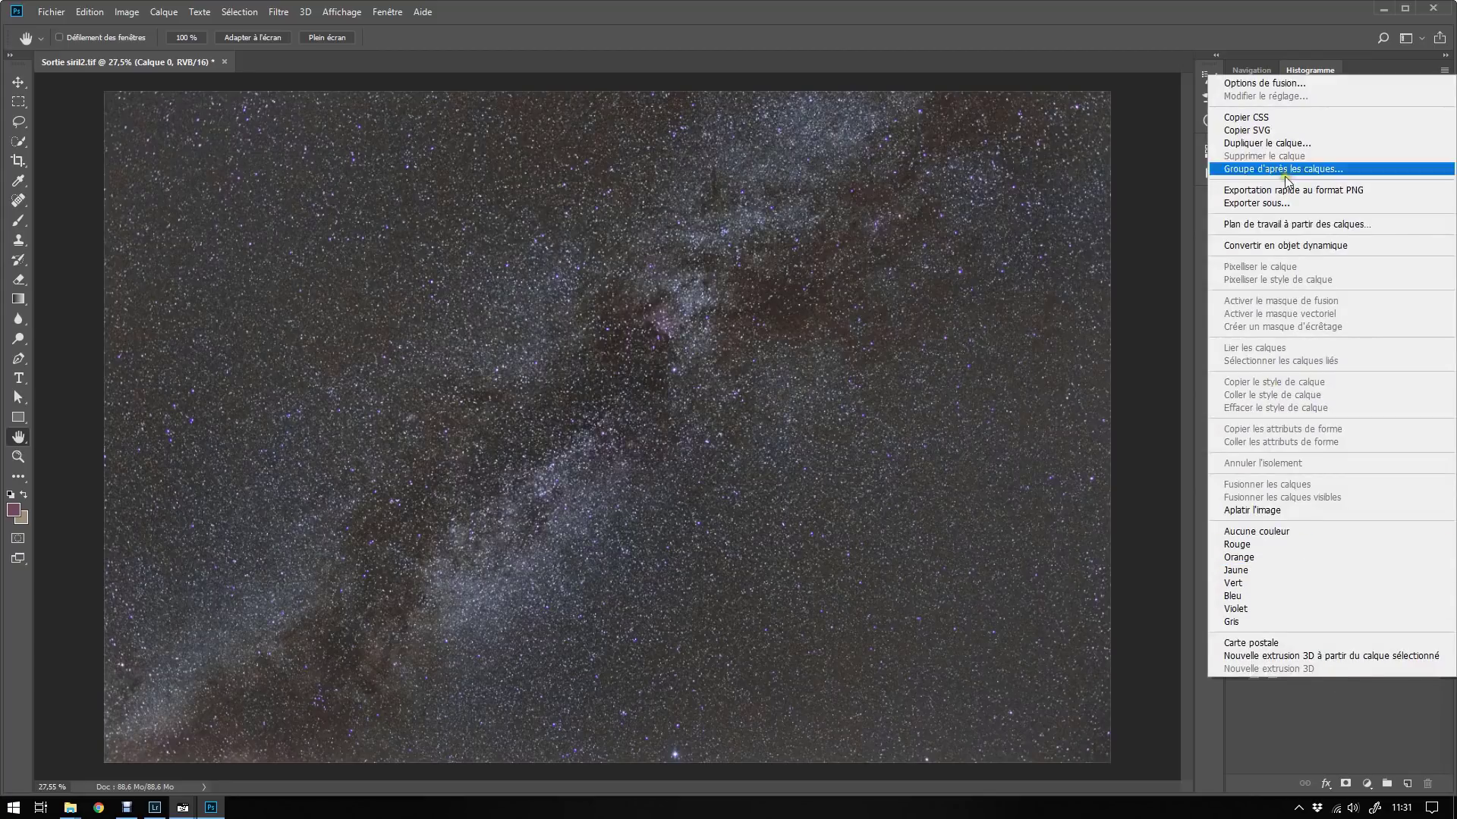
pyautogui.click(1265, 143)
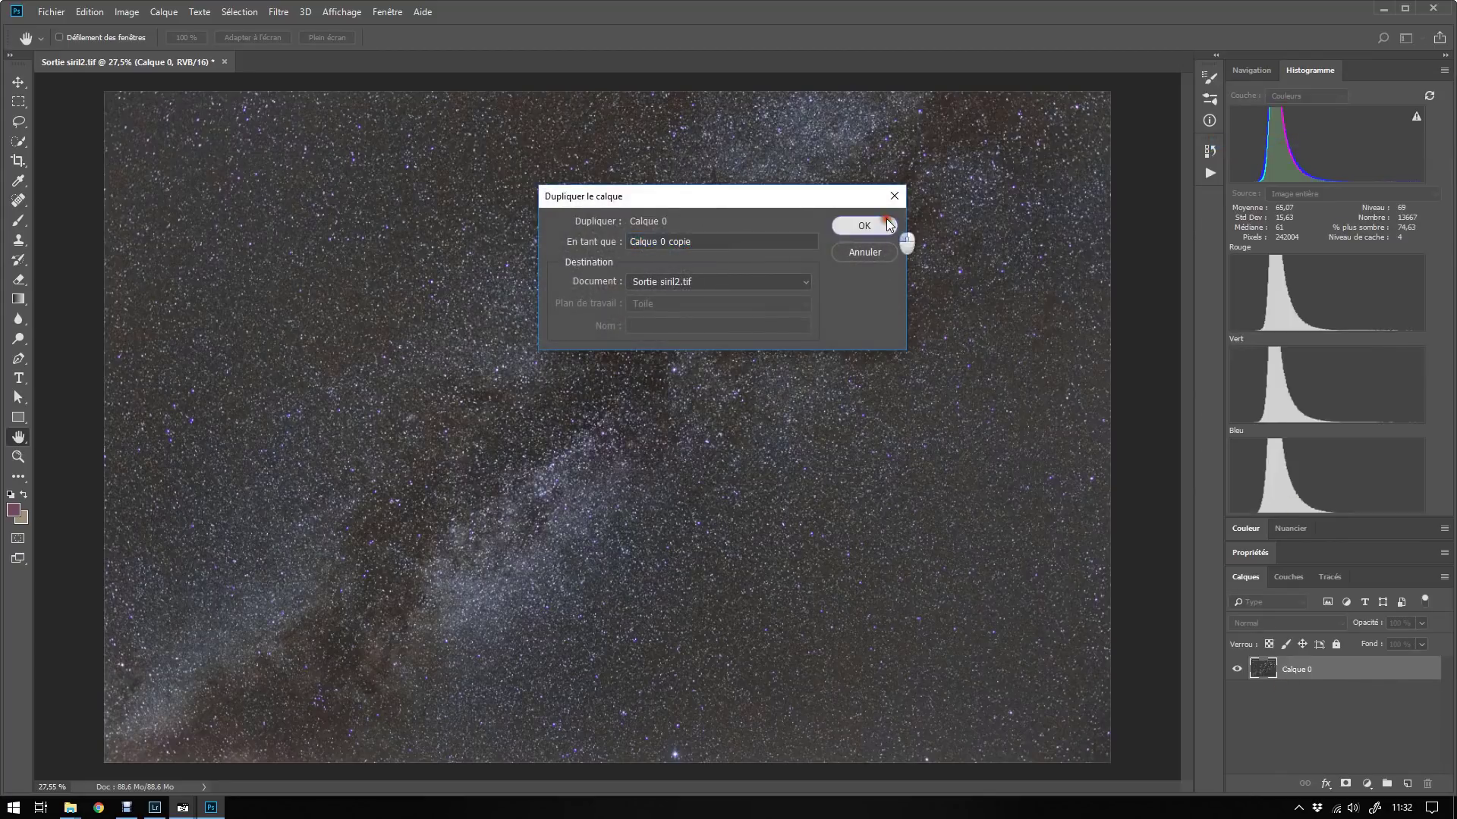
pyautogui.click(885, 221)
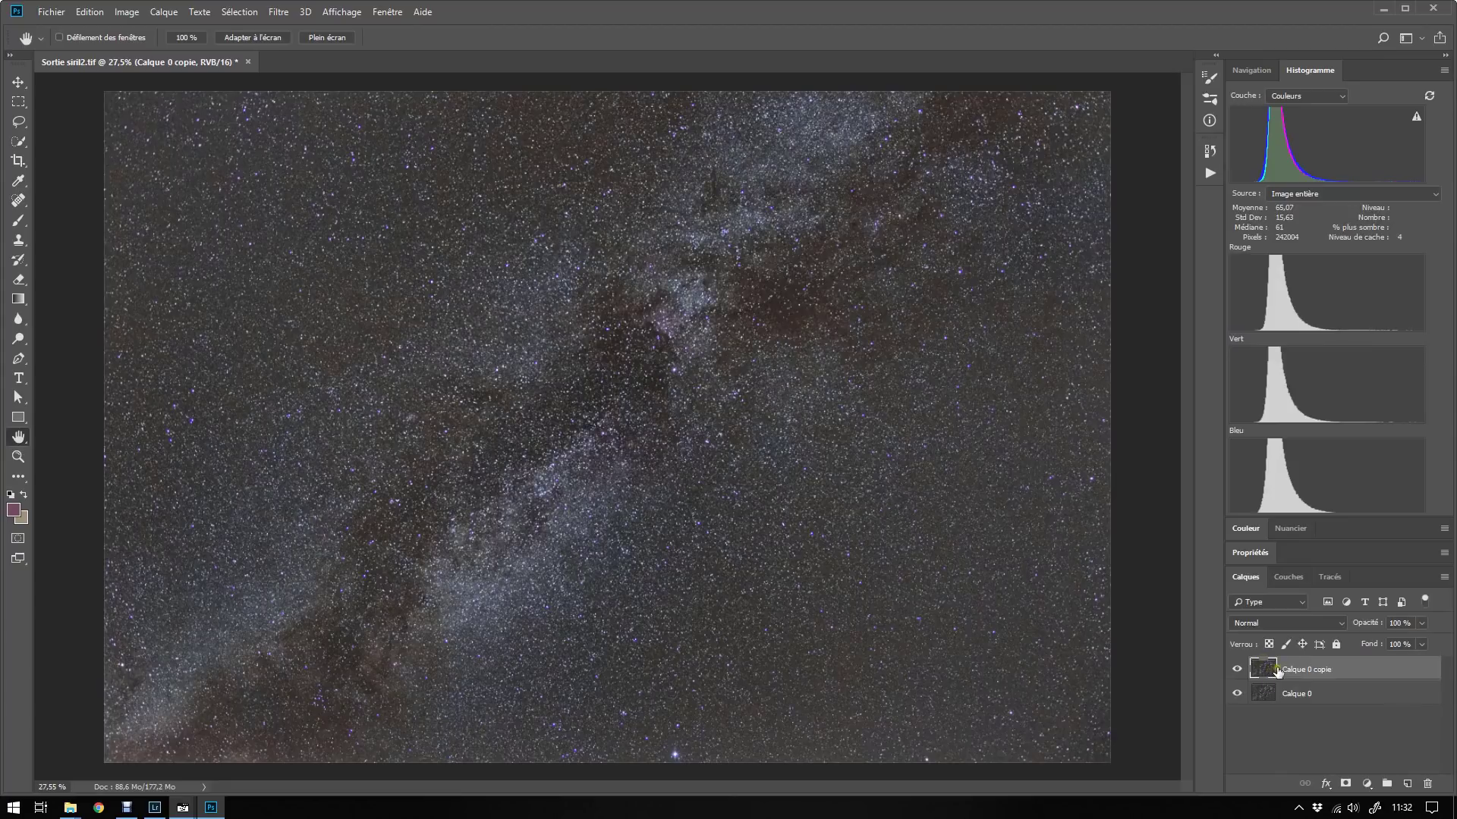
pyautogui.click(1347, 784)
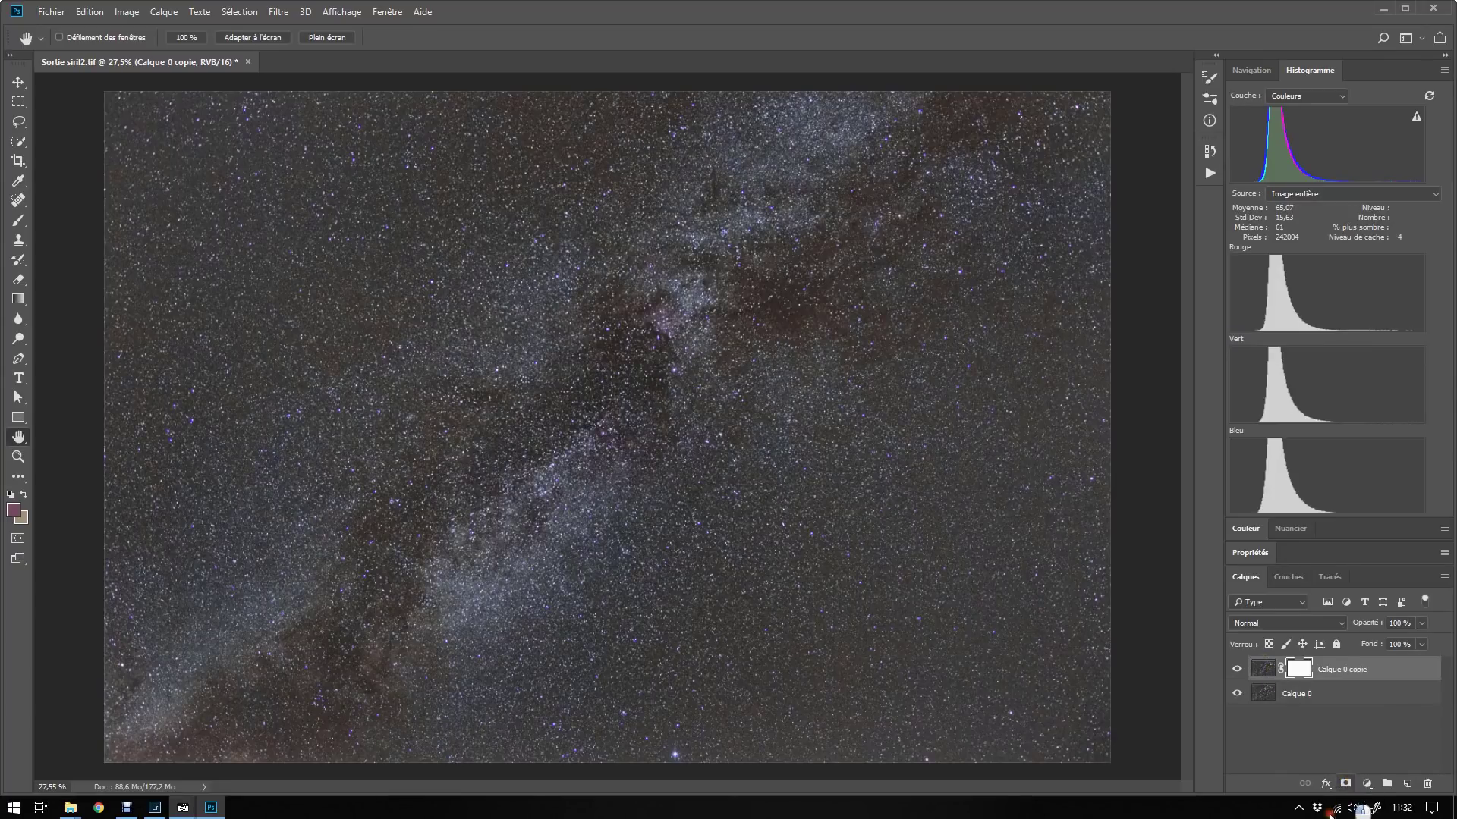
# Step: Examine the layer mask of Calque 0 copie on its own and return to the layer's image
pyautogui.keyDown('alt'); pyautogui.click(1305, 676); pyautogui.keyUp('alt')
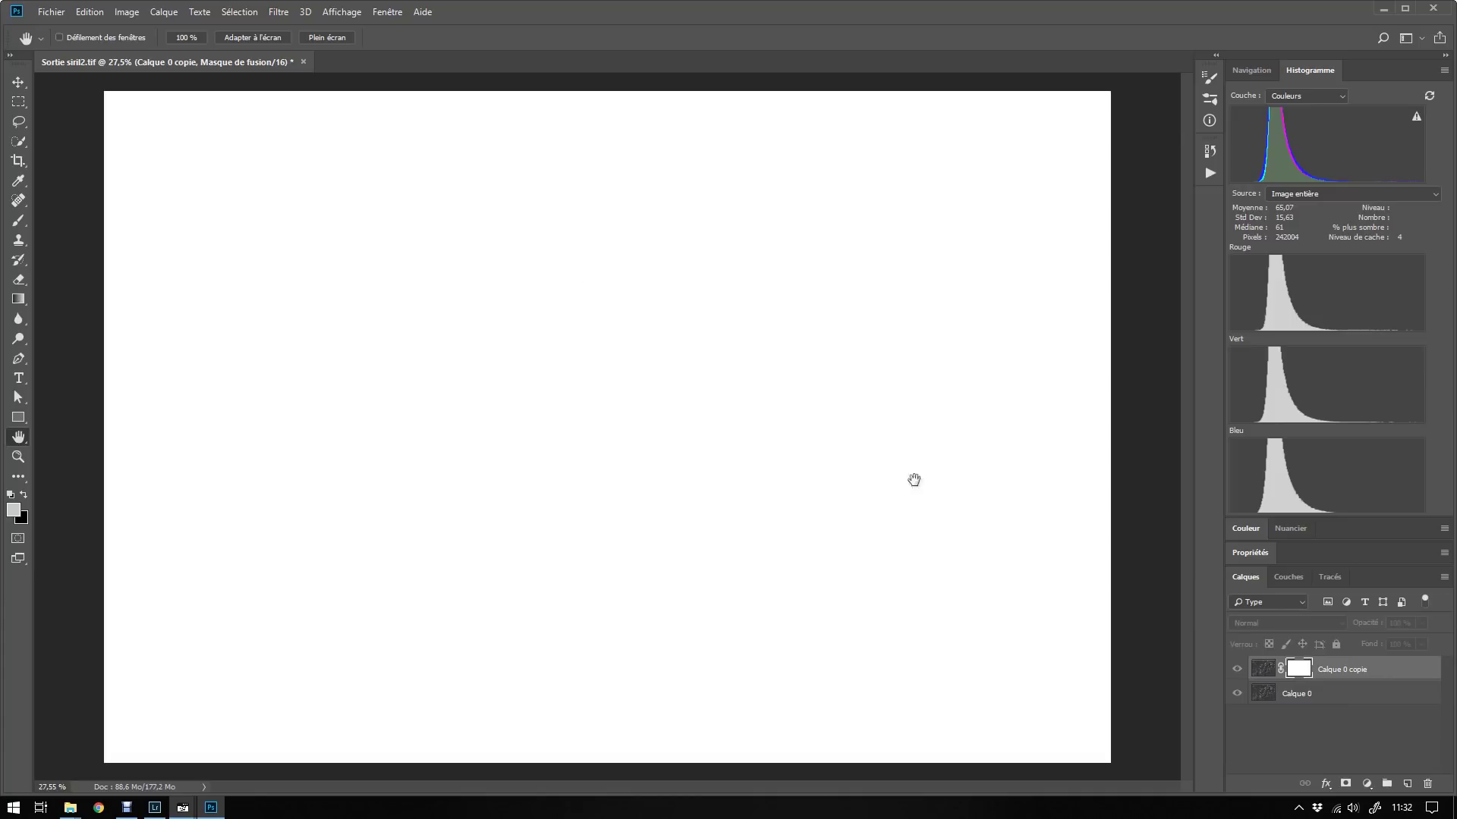
pyautogui.click(1256, 672)
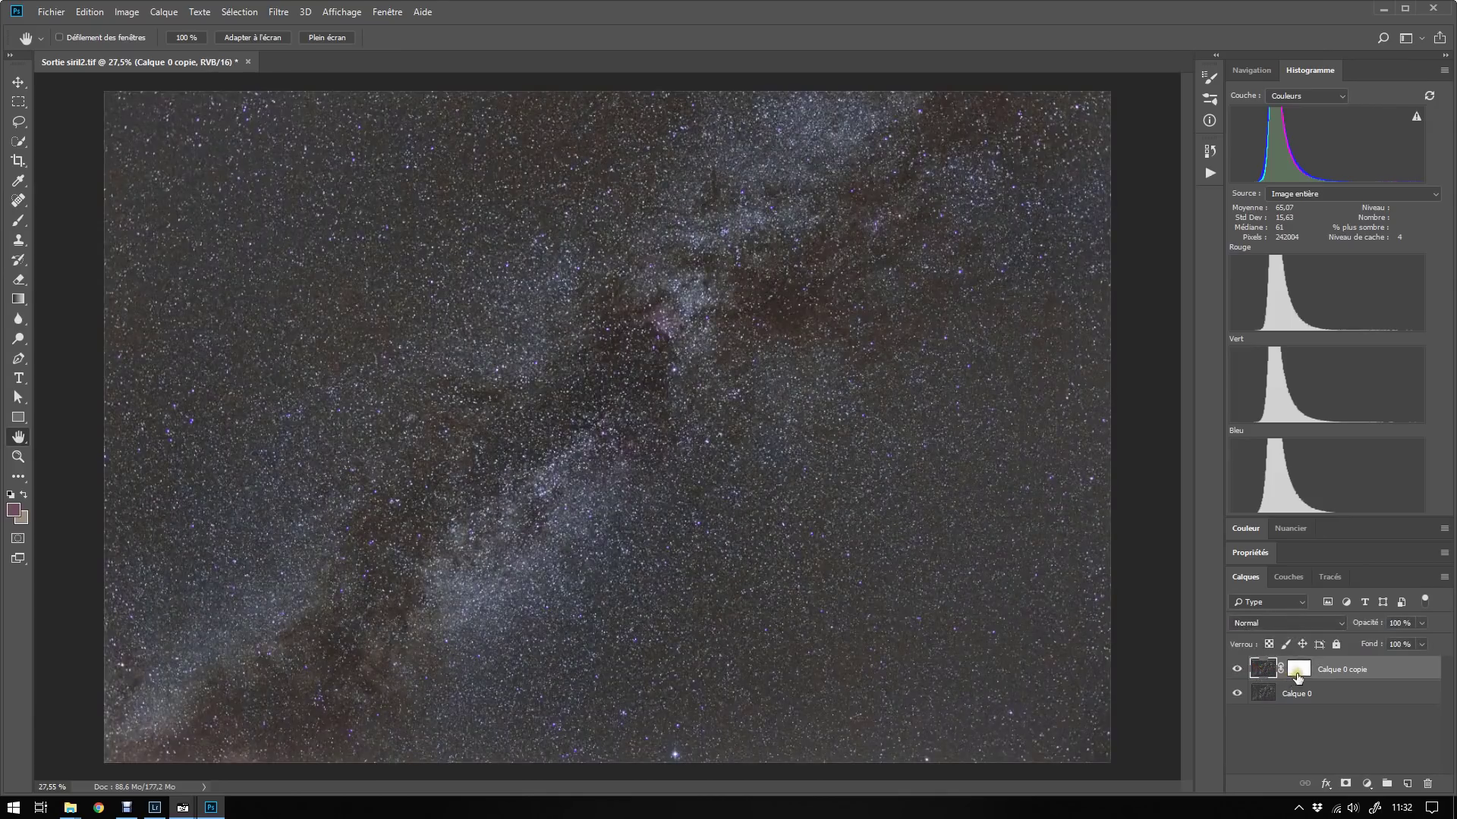
pyautogui.keyDown('alt'); pyautogui.click(1297, 676); pyautogui.keyUp('alt')
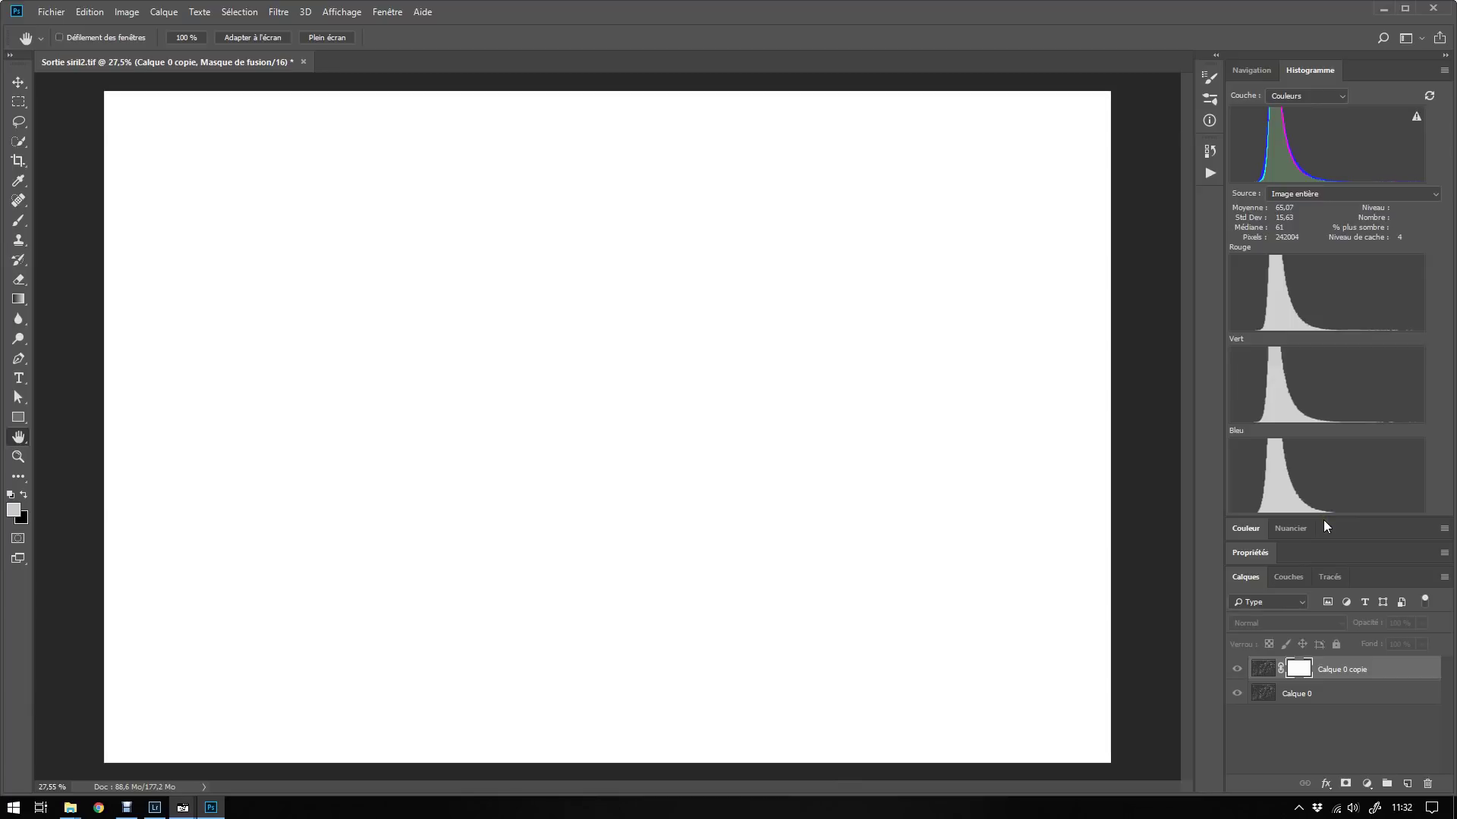
pyautogui.click(1261, 668)
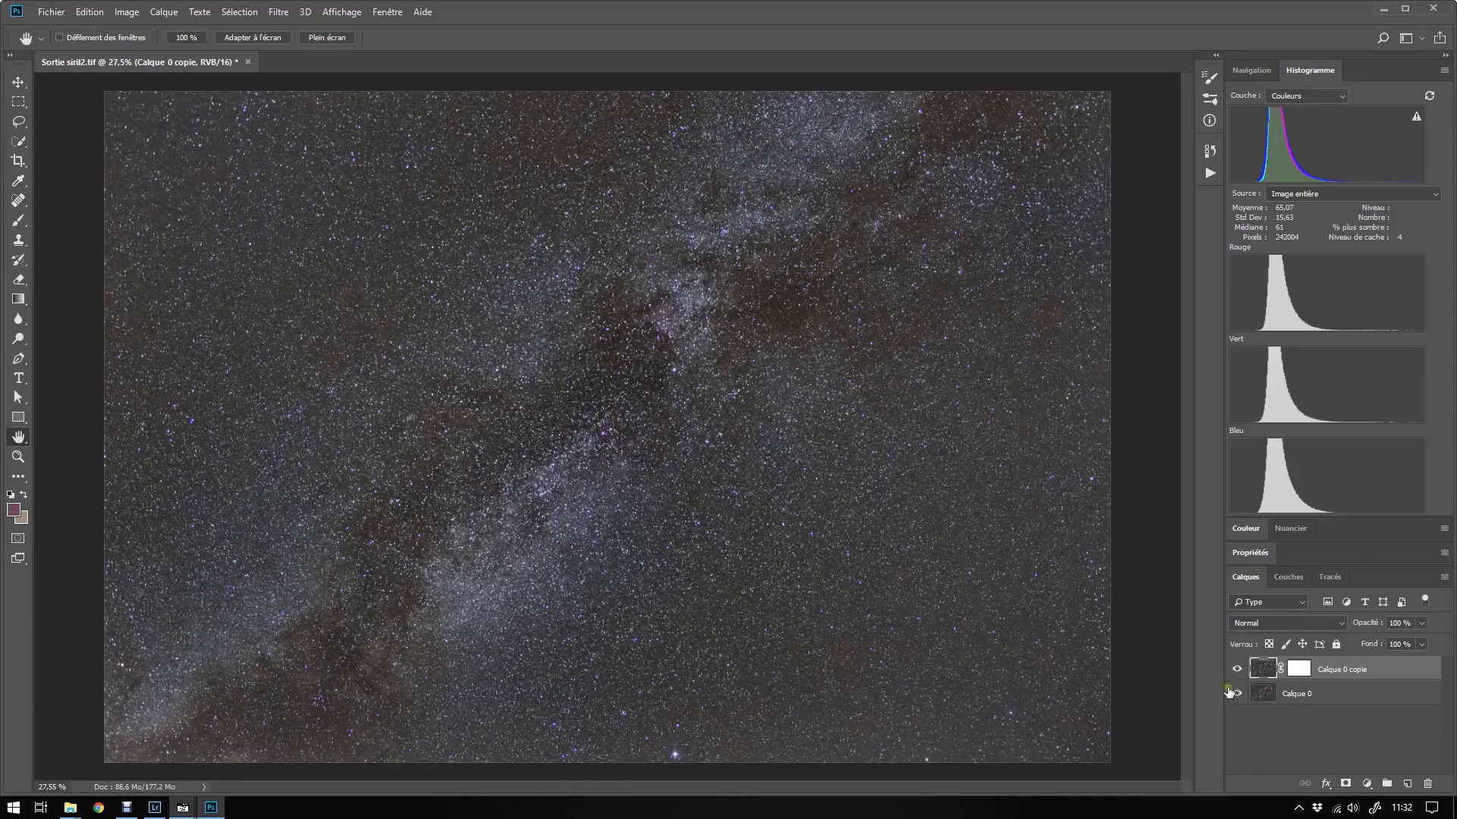
pyautogui.click(1298, 669)
pyautogui.keyDown('alt'); pyautogui.click(1298, 670); pyautogui.keyUp('alt')
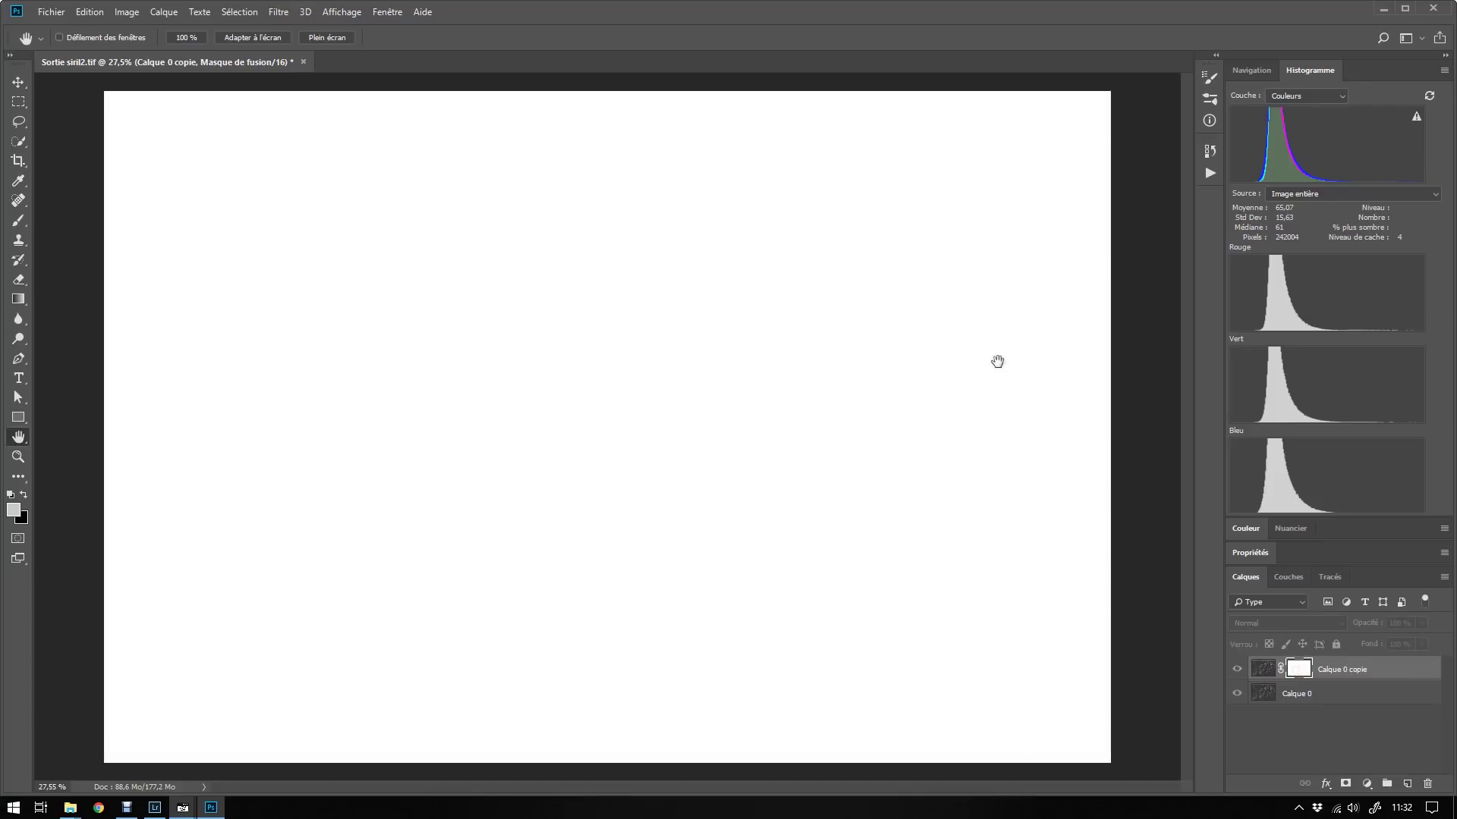
pyautogui.click(1263, 669)
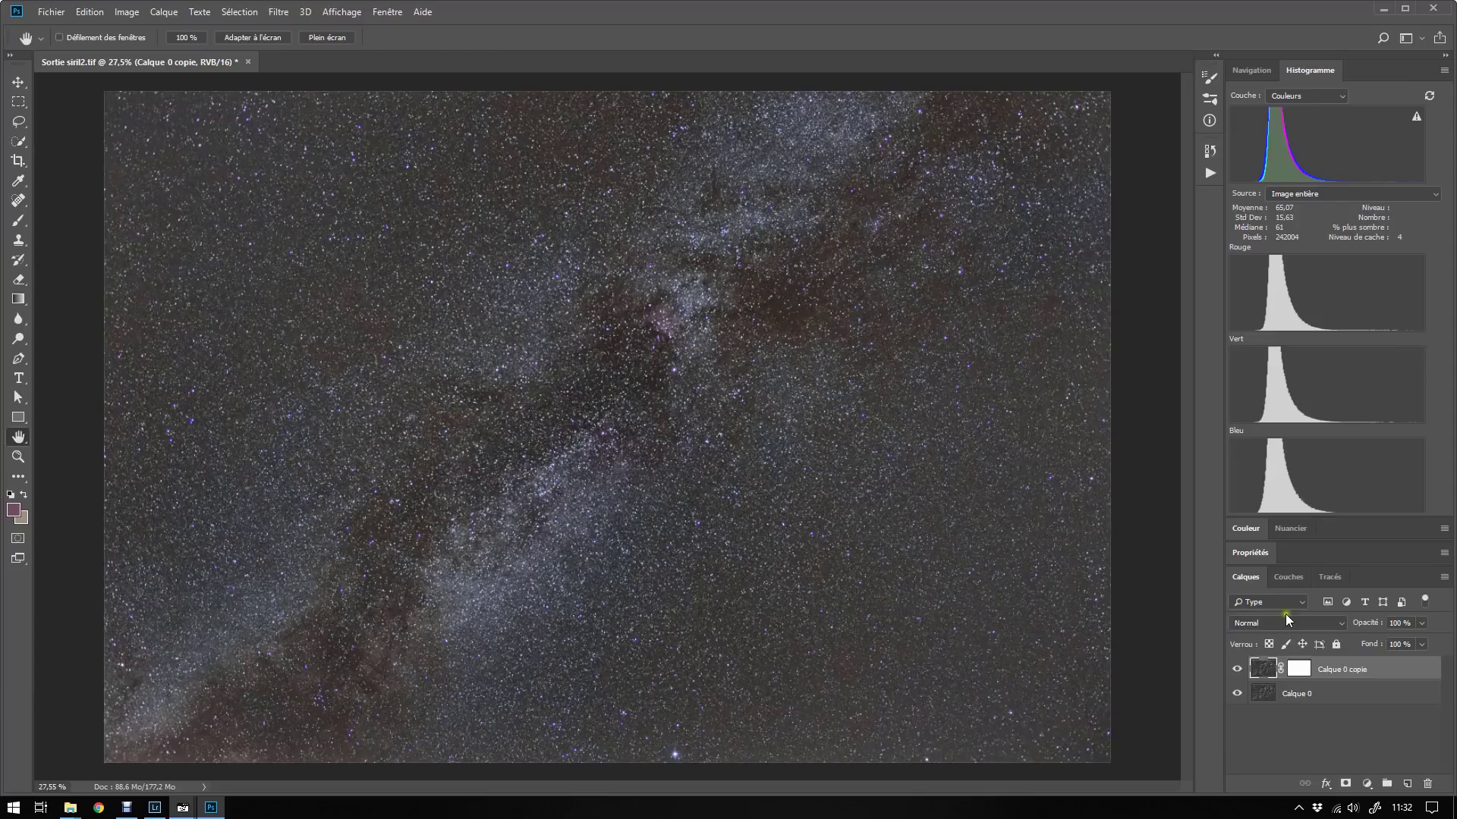
# Step: Convert the image to Lab colour mode, merging its layers
pyautogui.click(123, 13)
pyautogui.moveTo(133, 29)
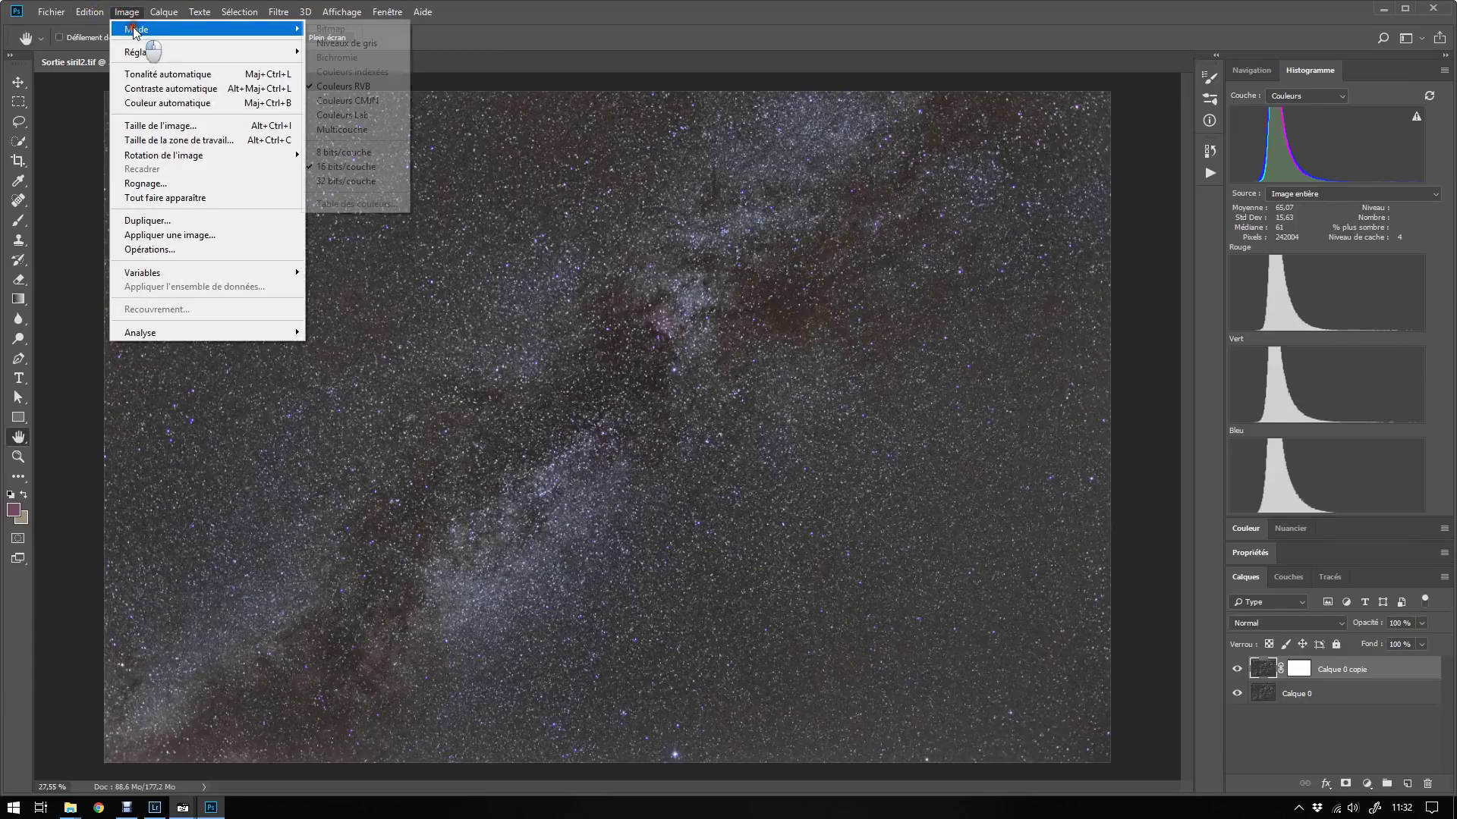
pyautogui.click(360, 117)
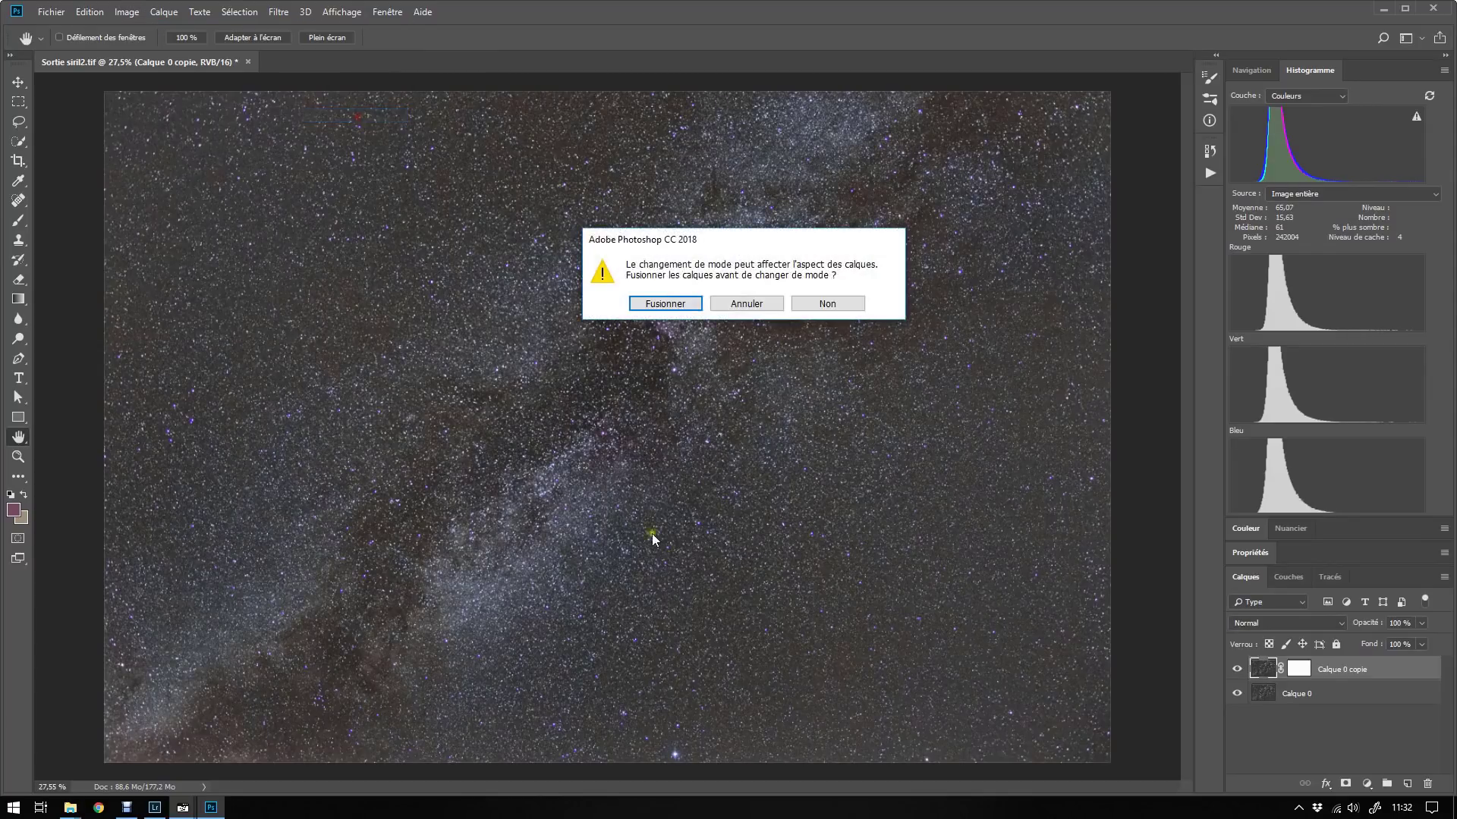
pyautogui.click(665, 304)
# Step: Isolate the Luminosité channel, select its whole area and copy it
pyautogui.click(1288, 576)
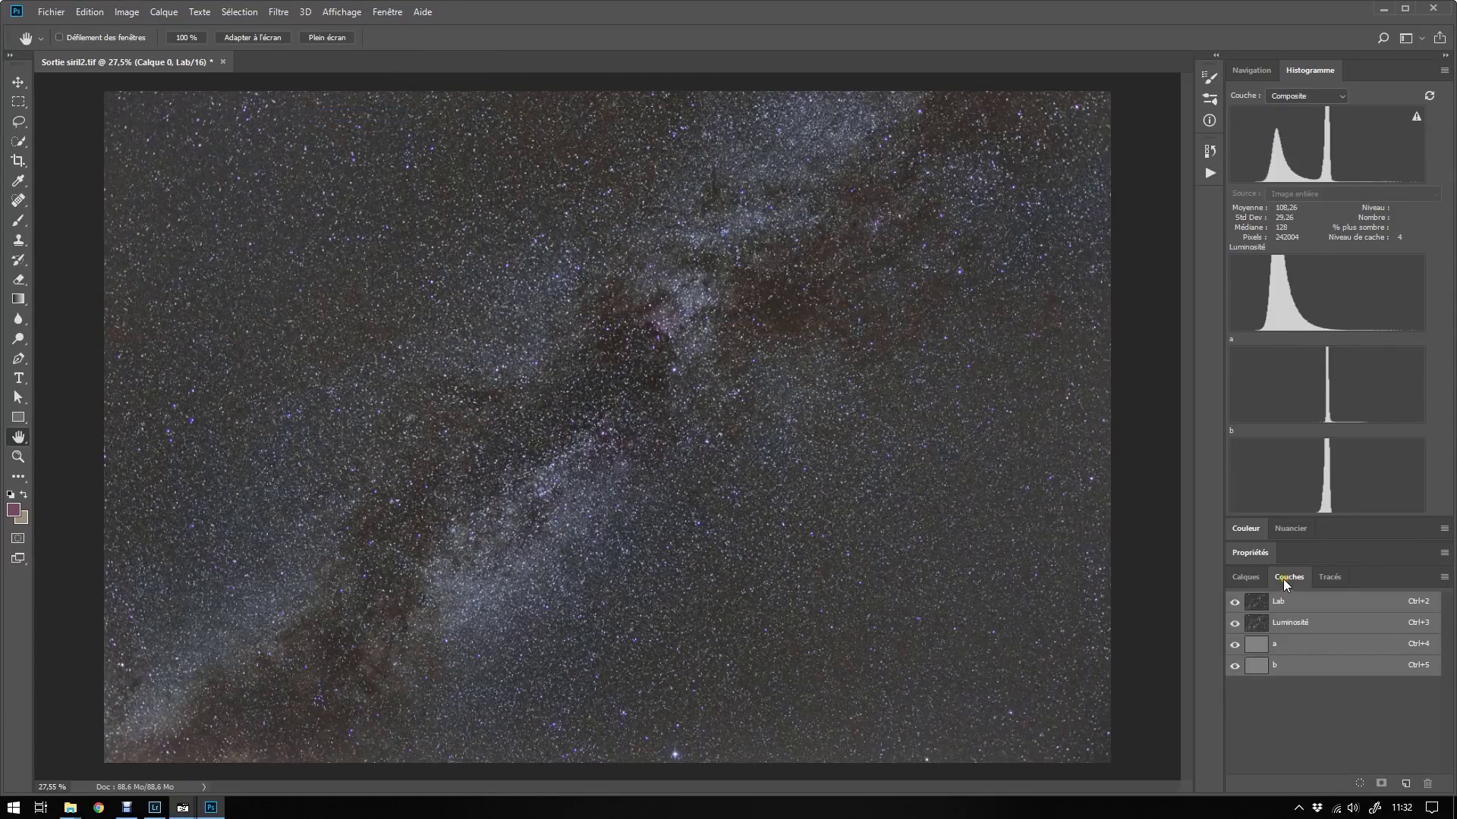
pyautogui.click(1289, 624)
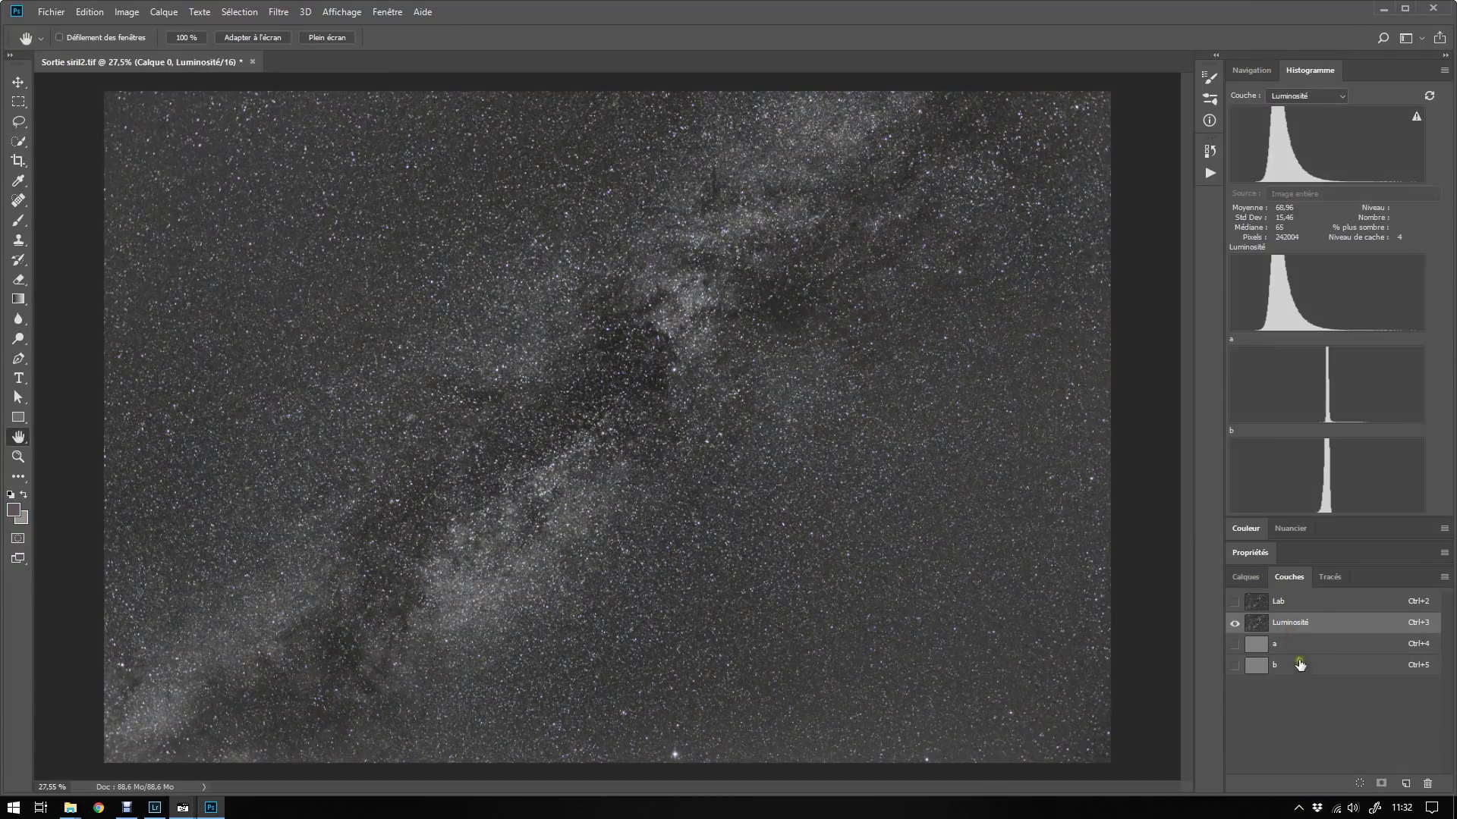
pyautogui.hotkey('ctrl', 'a')
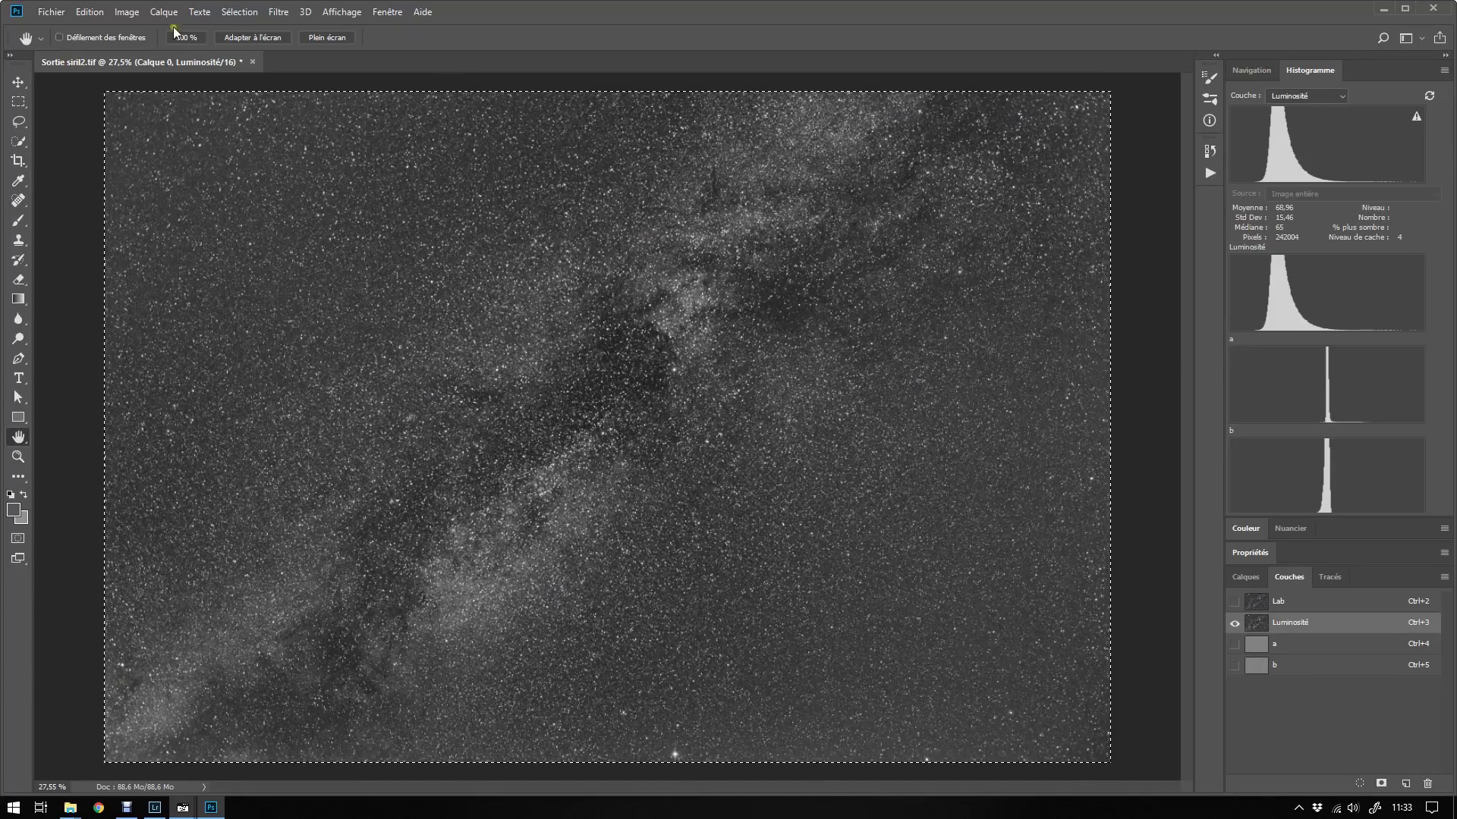
pyautogui.click(89, 13)
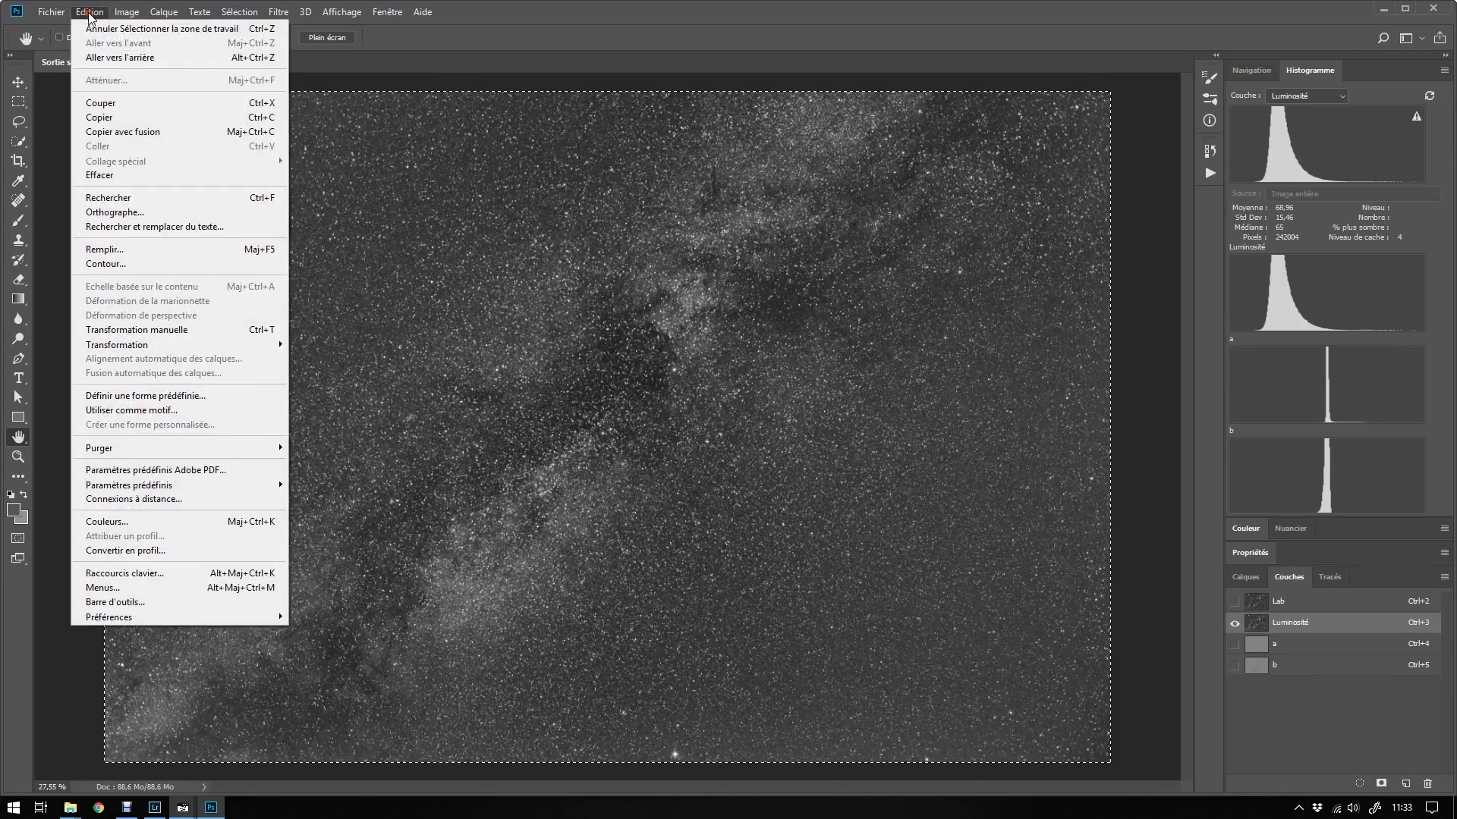
pyautogui.click(124, 114)
# Step: Convert the image back to RGB colour mode
pyautogui.click(125, 14)
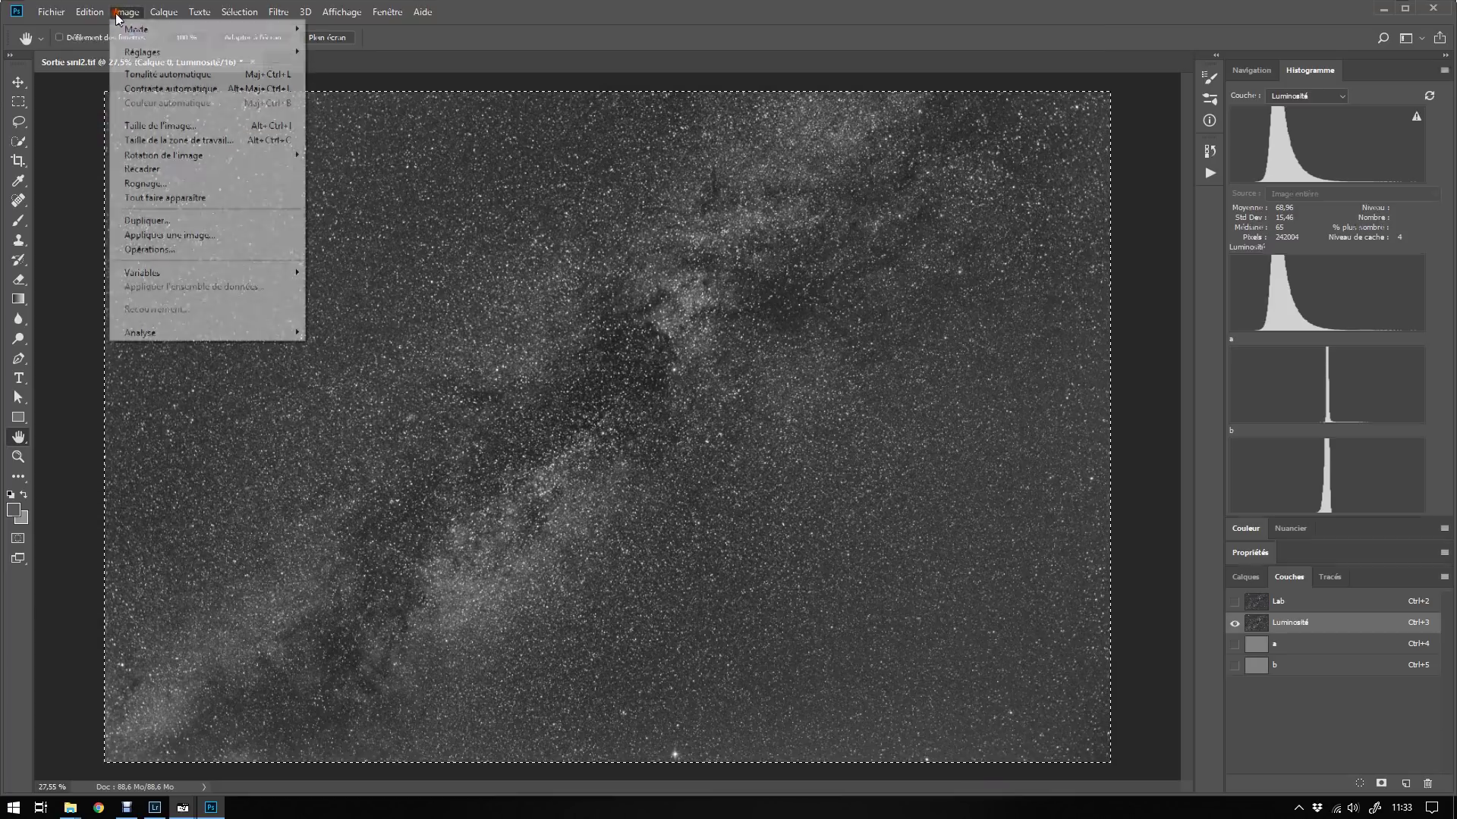
pyautogui.moveTo(273, 29)
pyautogui.click(353, 94)
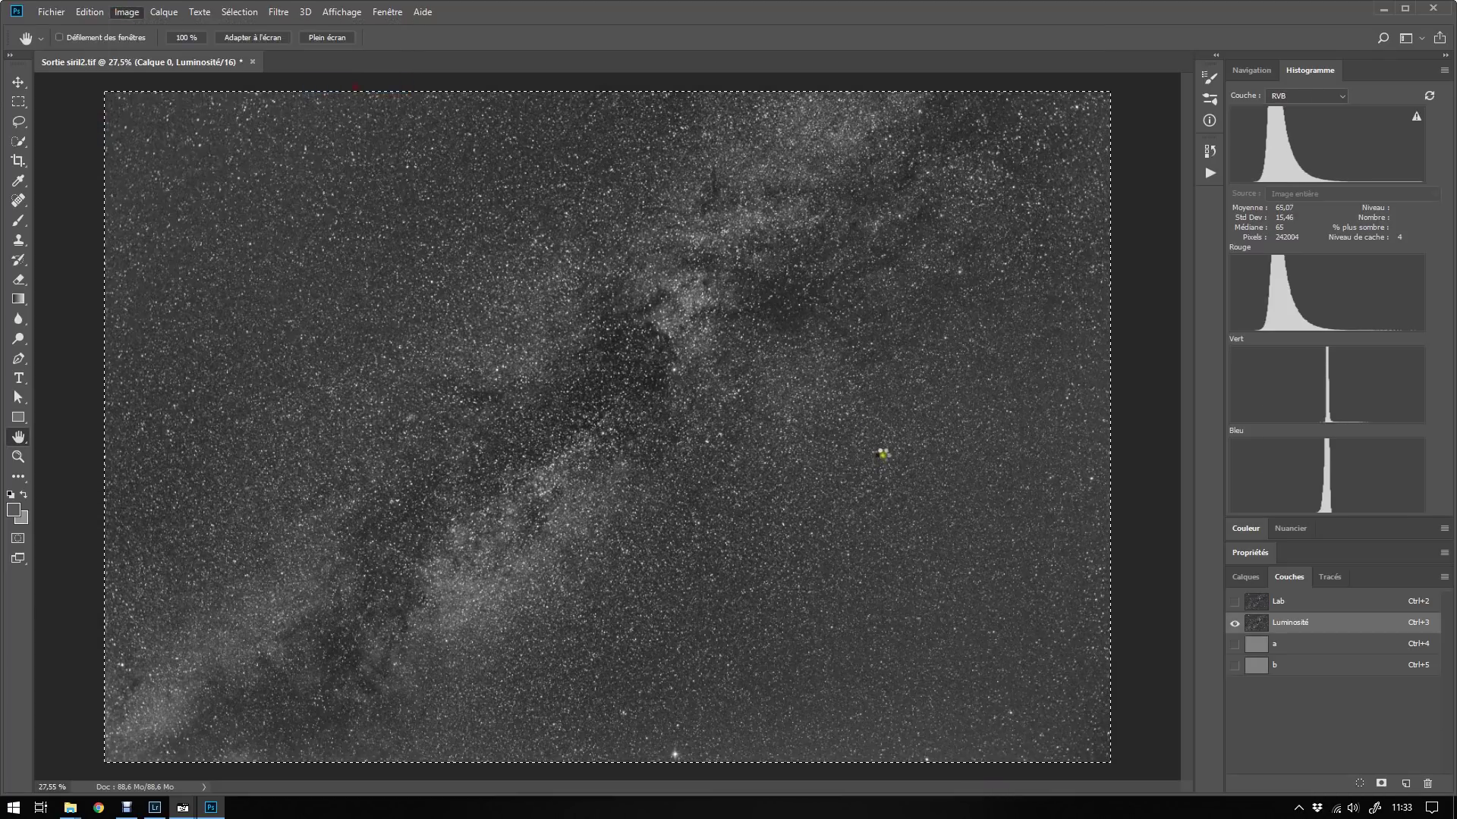
# Step: Duplicate the RGB image layer Calque 0 as Calque 0 copie and give the copy a layer mask
pyautogui.click(1245, 577)
pyautogui.rightClick(1305, 673)
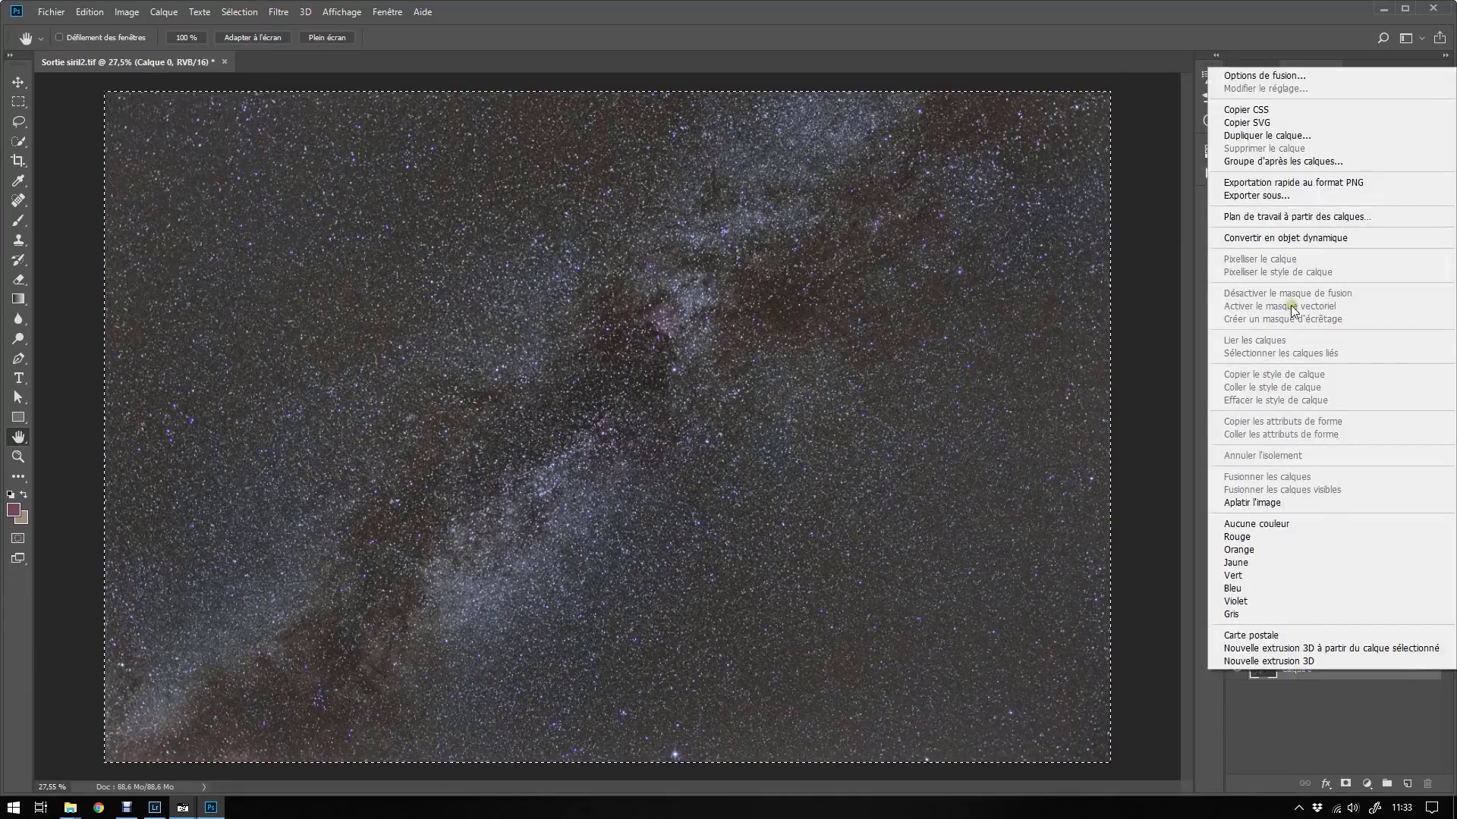
pyautogui.click(1276, 137)
pyautogui.click(862, 225)
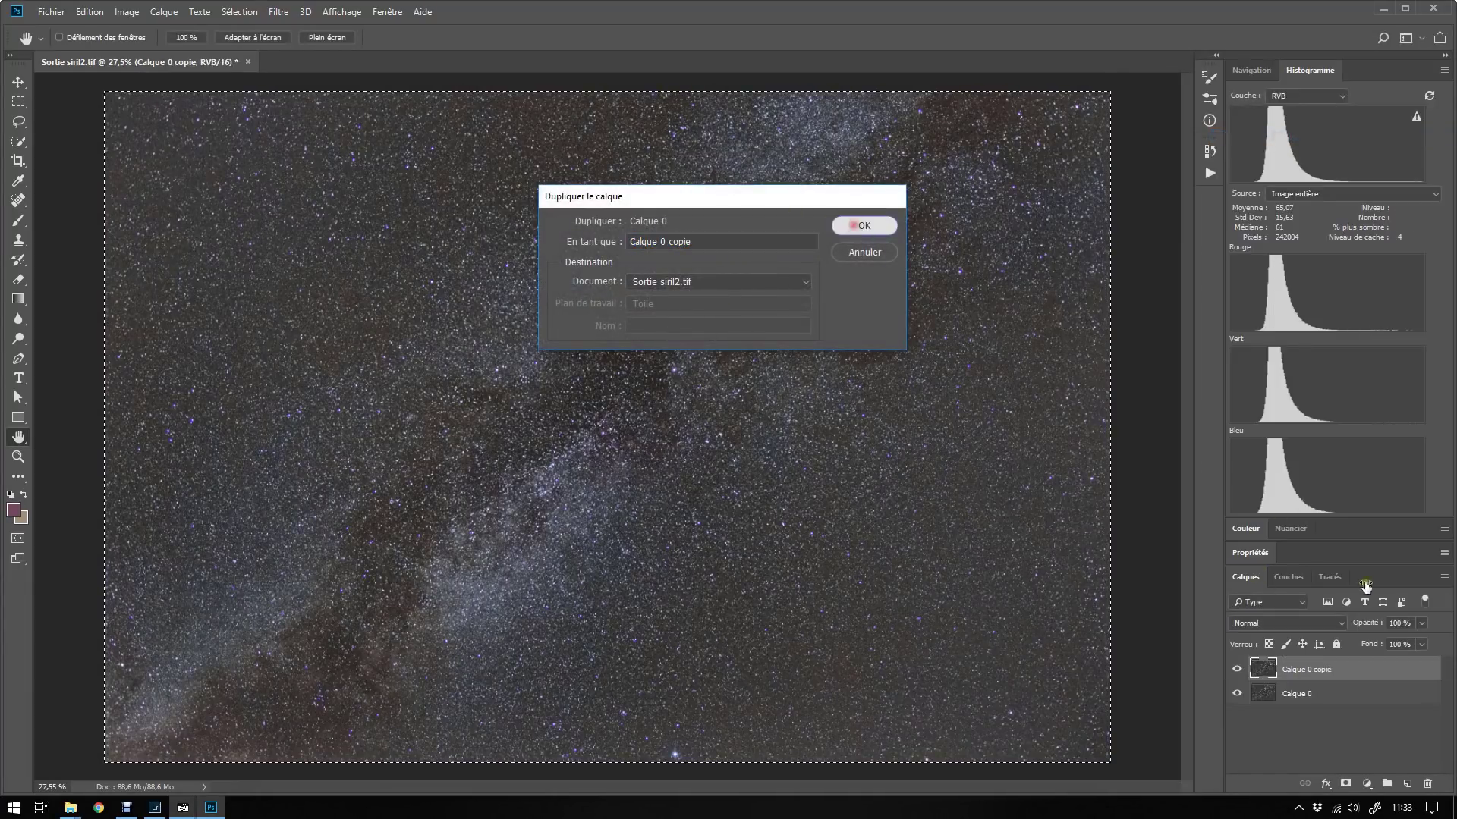
pyautogui.click(1345, 783)
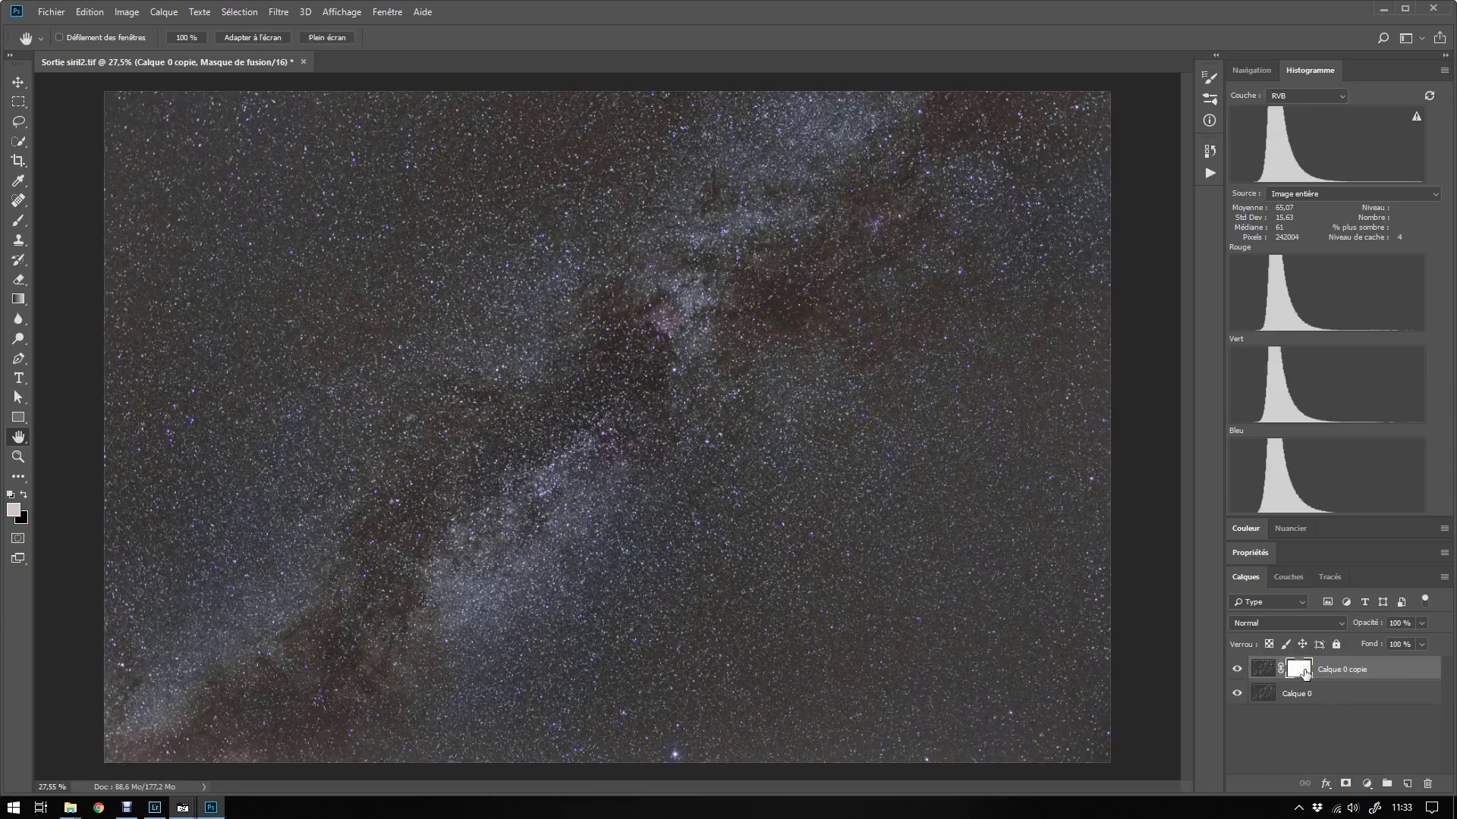
# Step: Paste the copied luminosity into the layer mask of Calque 0 copie and invert the mask to a negative
pyautogui.keyDown('alt'); pyautogui.click(1304, 673); pyautogui.keyUp('alt')
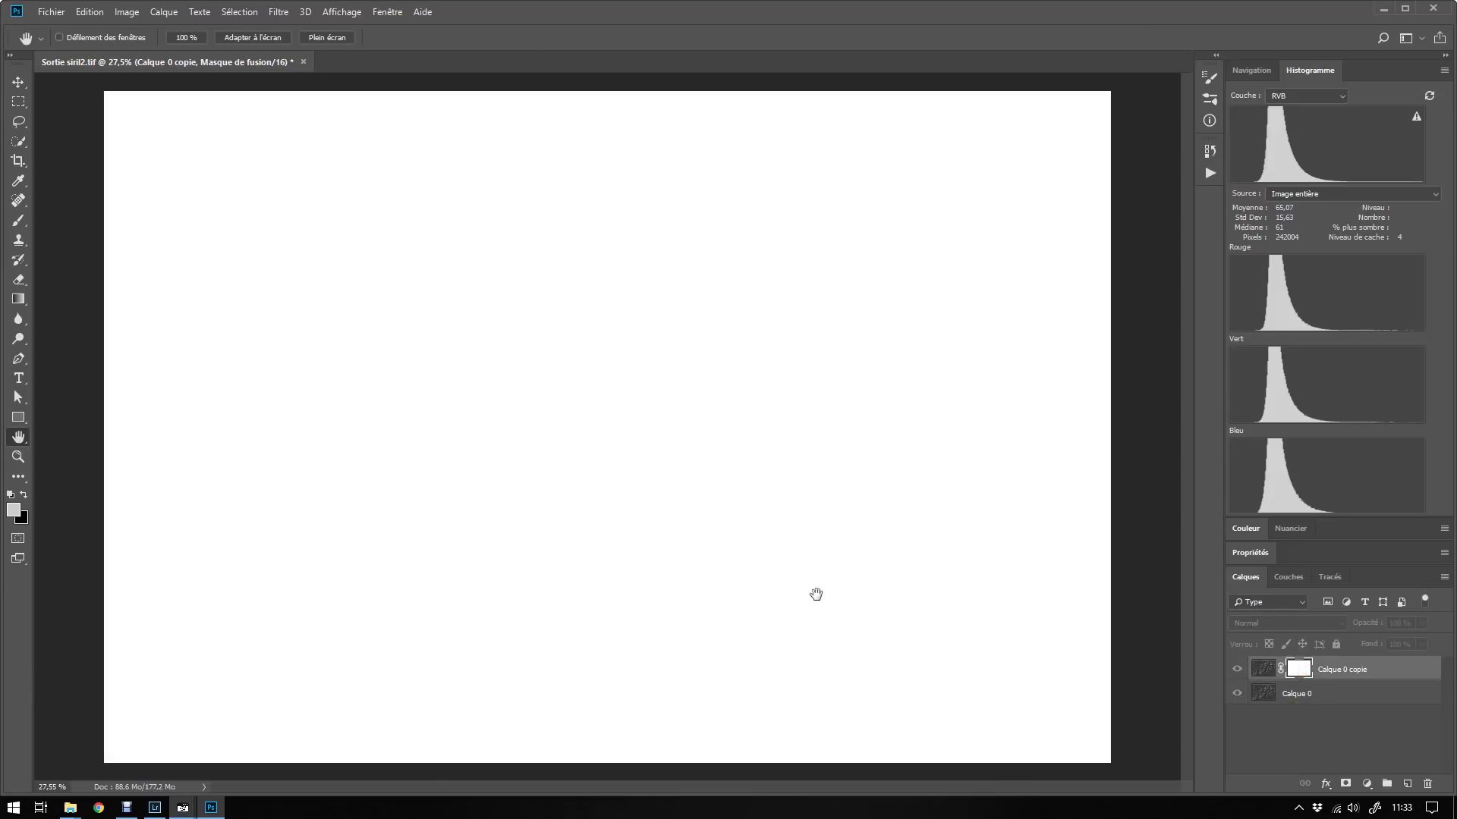
pyautogui.hotkey('ctrl', 'v')
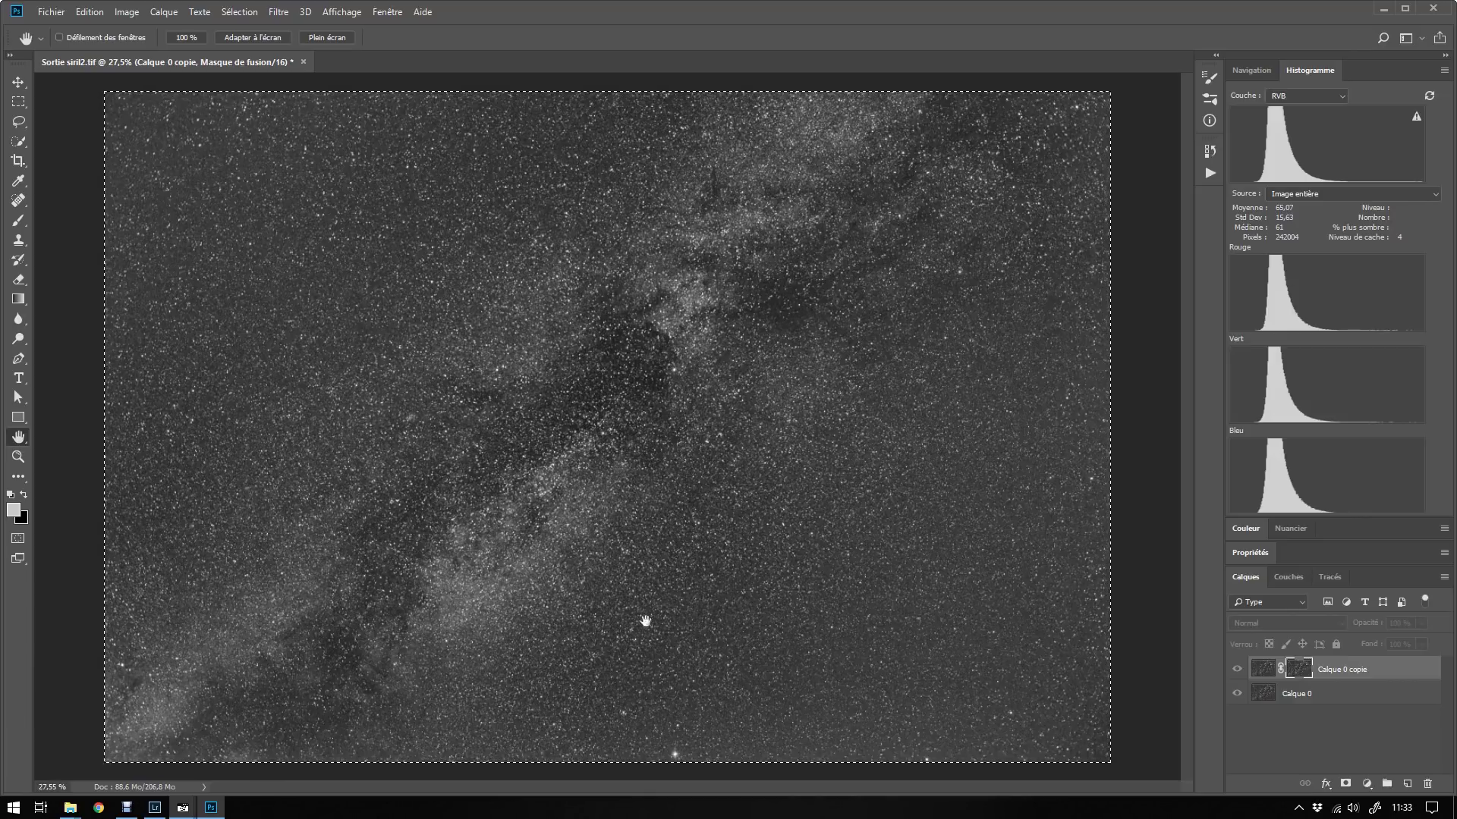
pyautogui.click(121, 17)
pyautogui.moveTo(136, 52)
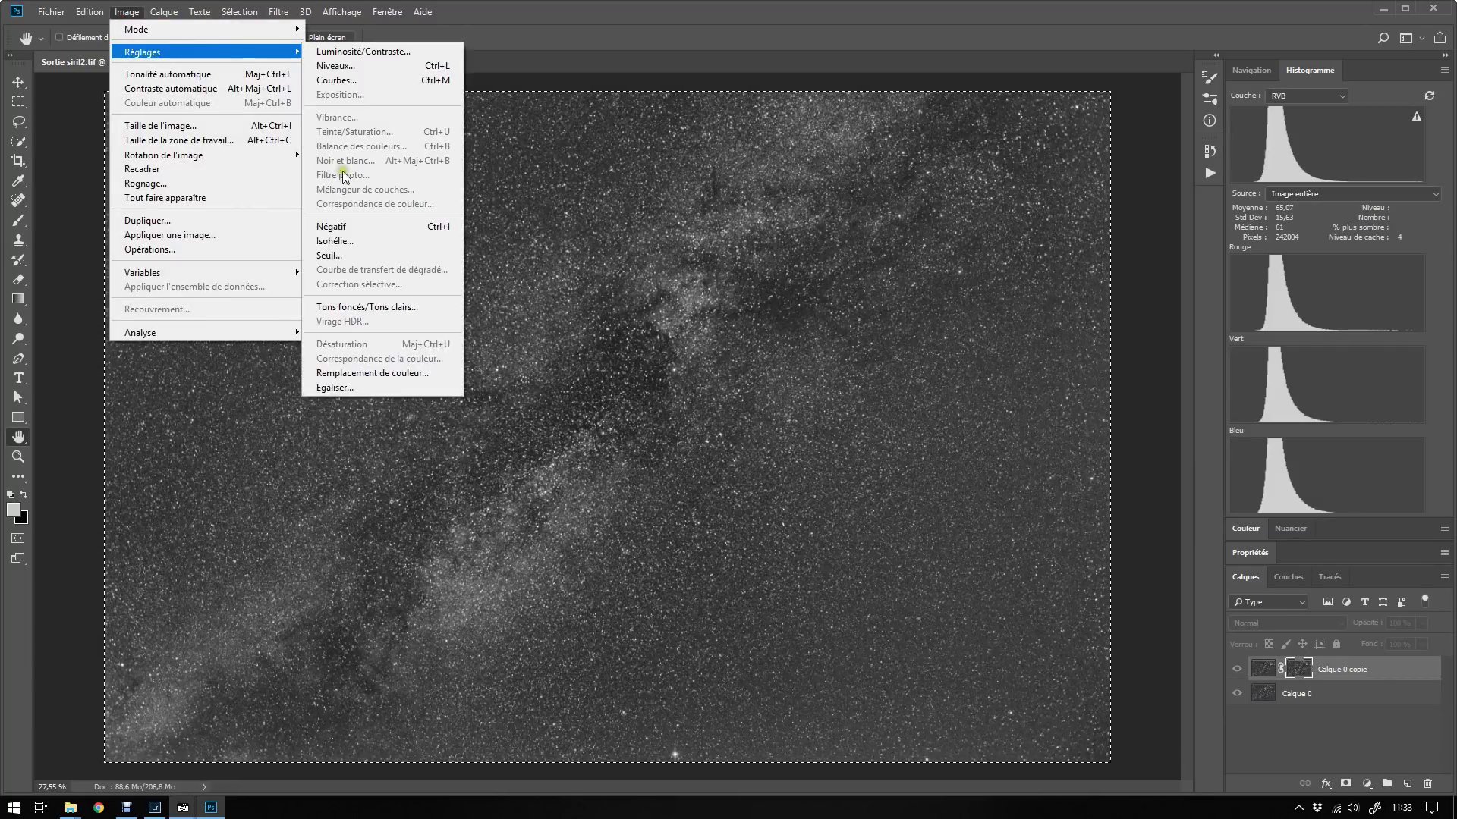
pyautogui.click(349, 225)
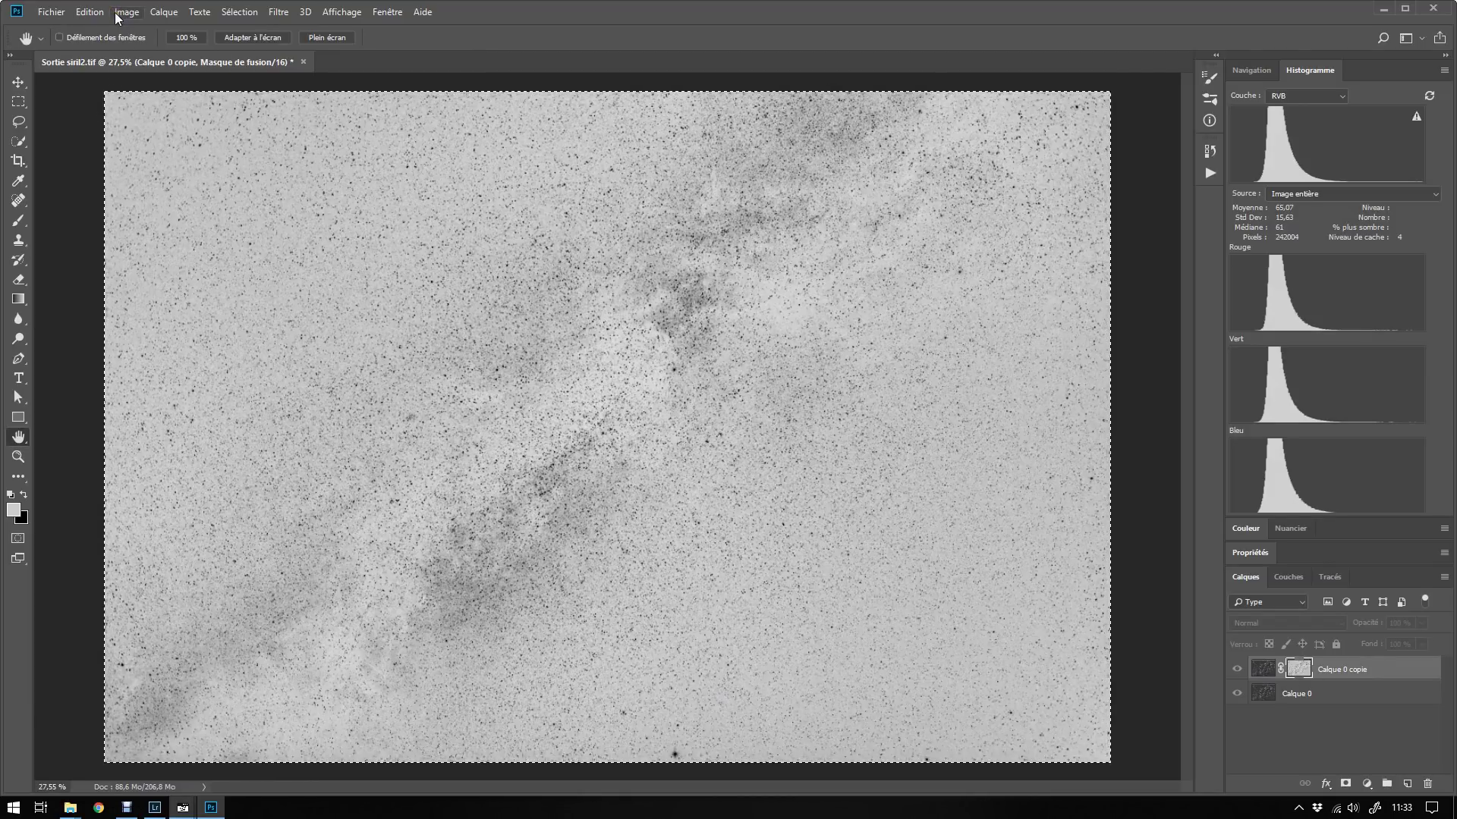
# Step: Increase the mask's contrast with a Levels adjustment, setting the black input to 139 and the white input to 231
pyautogui.hotkey('ctrl', 'l')
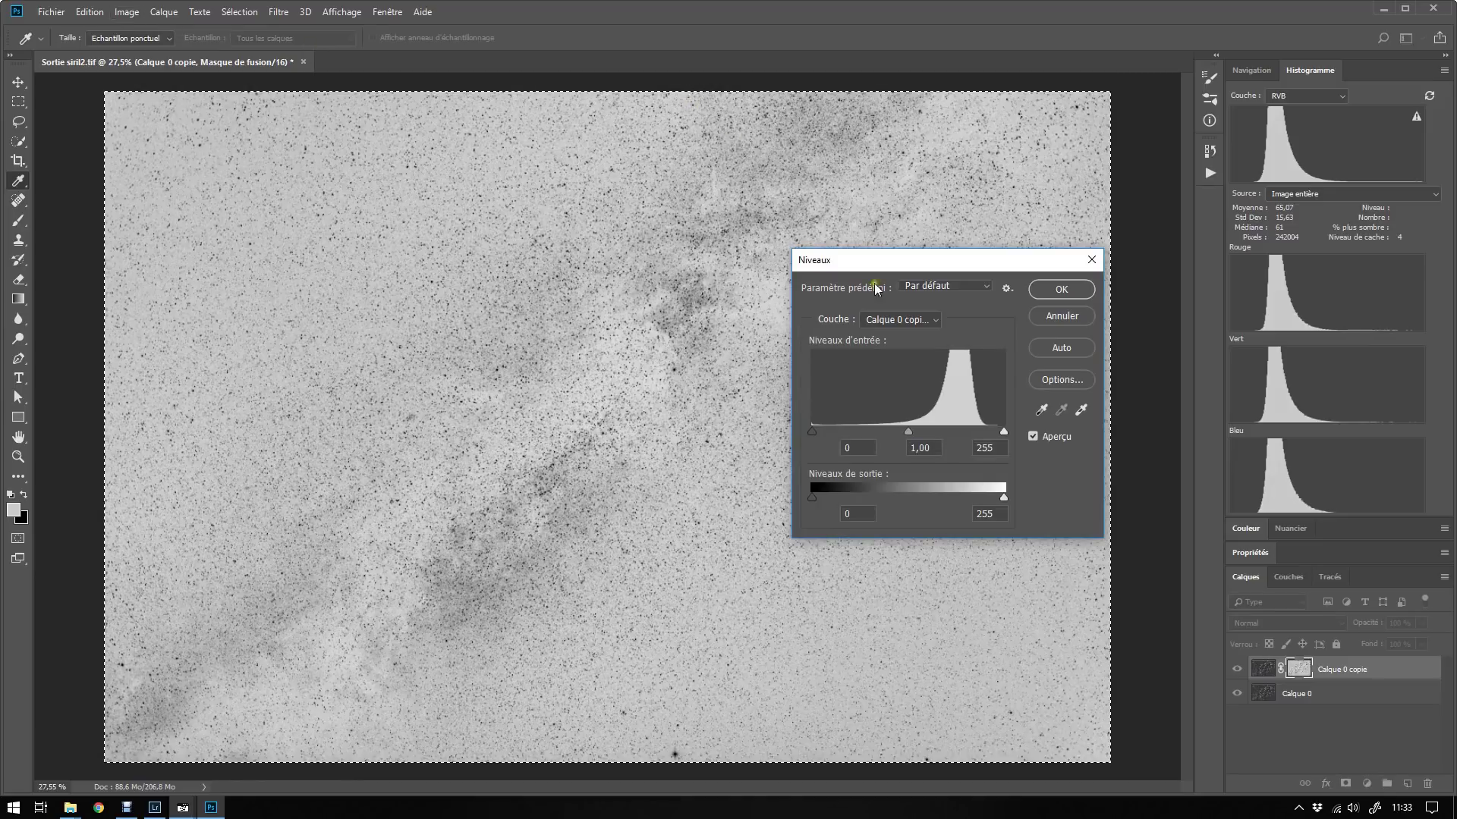
pyautogui.moveTo(811, 431); pyautogui.dragTo(843, 438)
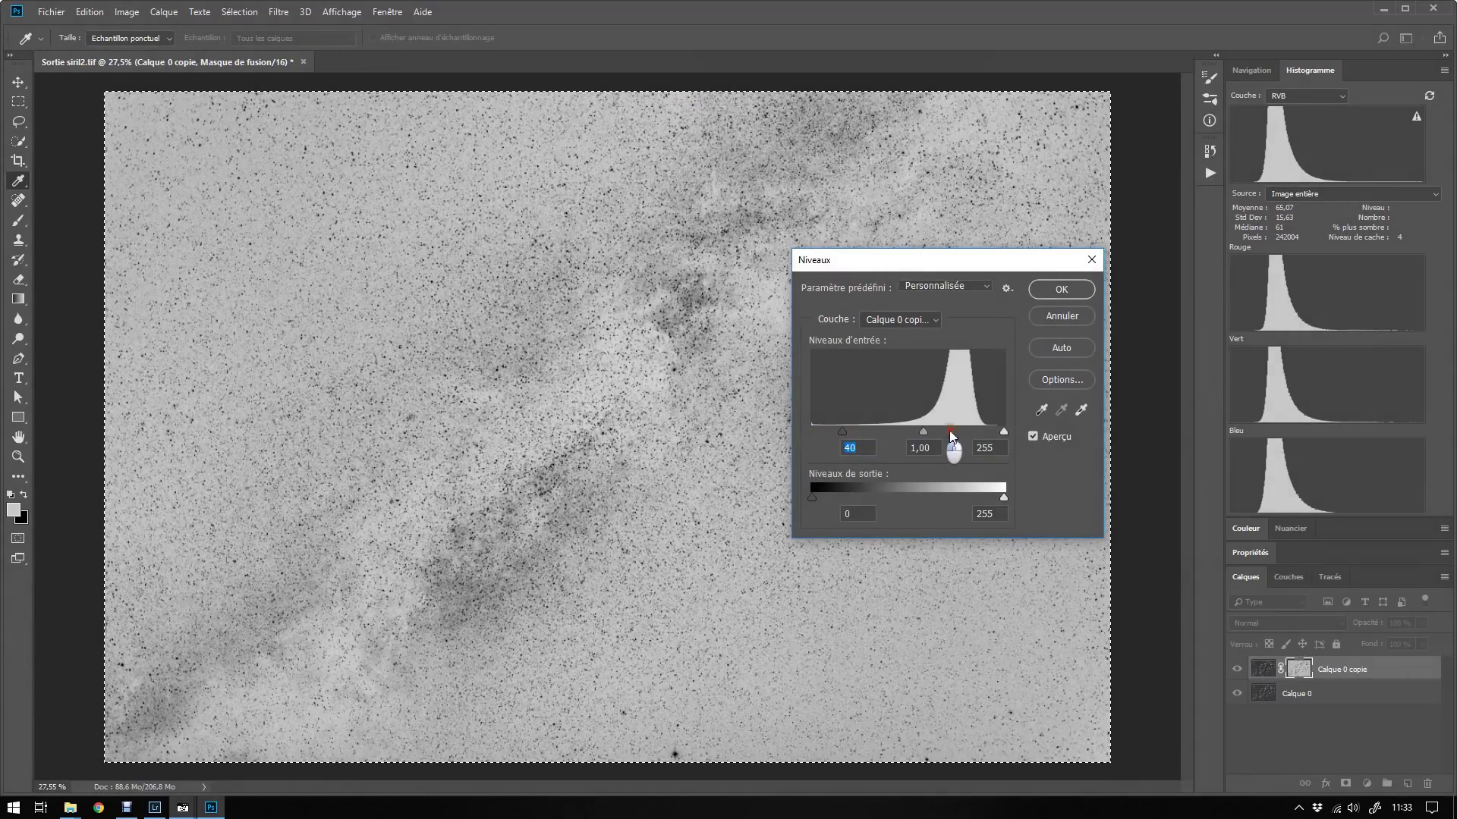
pyautogui.moveTo(1004, 432); pyautogui.dragTo(988, 437)
pyautogui.moveTo(842, 432); pyautogui.dragTo(917, 435)
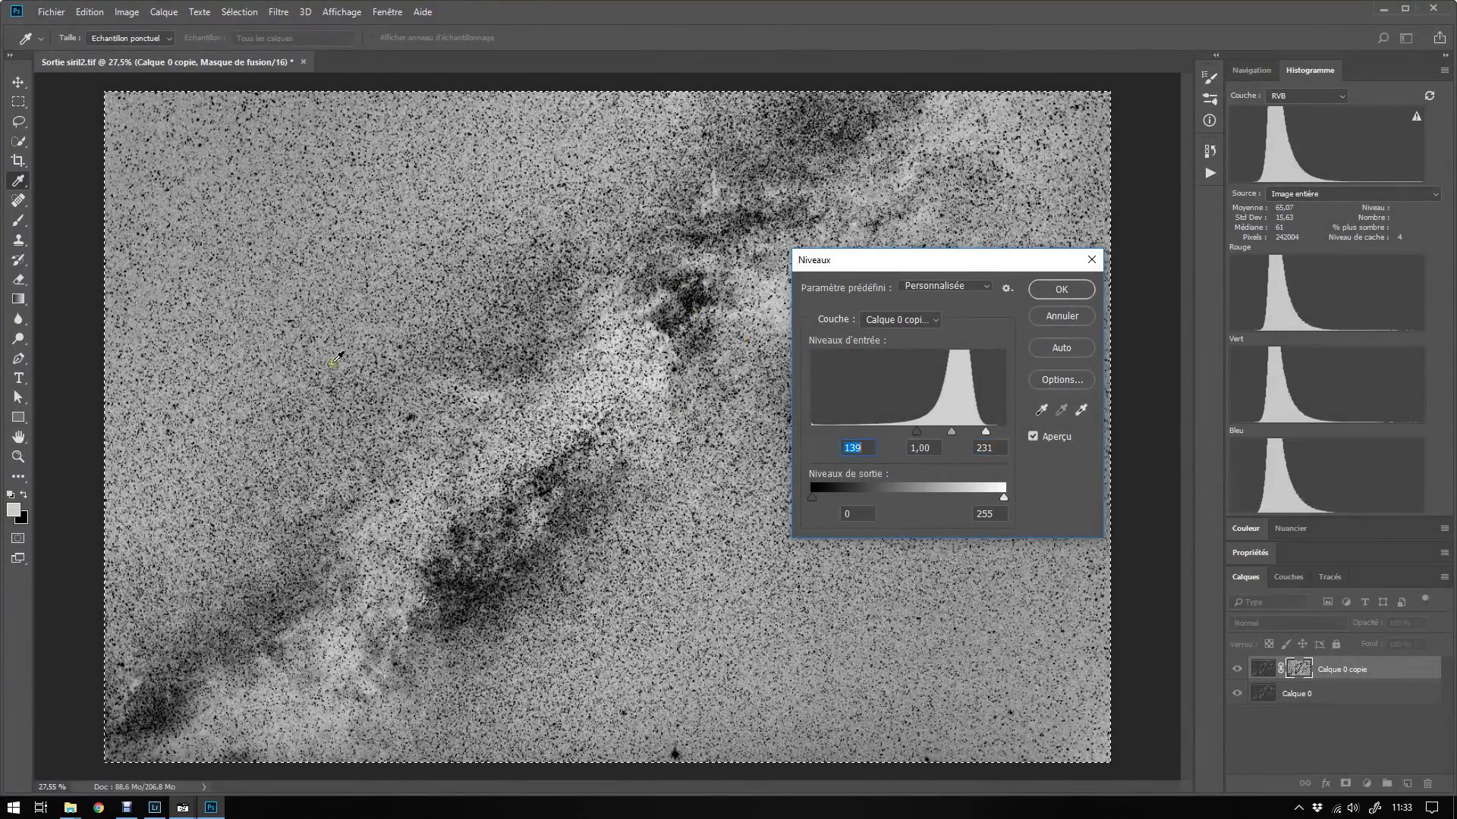
pyautogui.click(1000, 448)
pyautogui.click(1047, 291)
pyautogui.press('h')
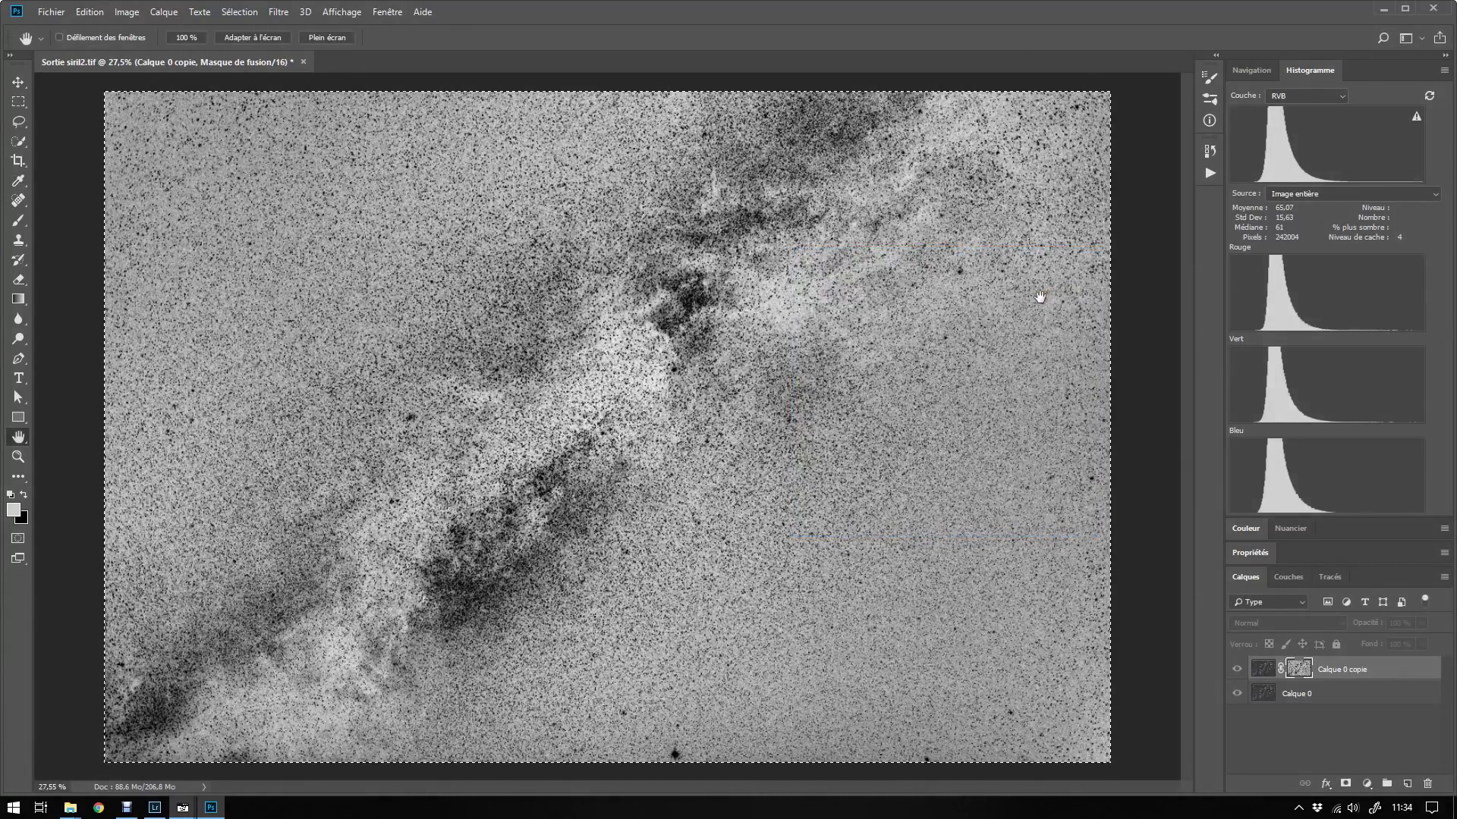
# Step: Apply an S-shaped Curves adjustment to the mask, raising the highlights to about output 229 near input 197 and lowering the shadows
pyautogui.hotkey('ctrl', 'm')
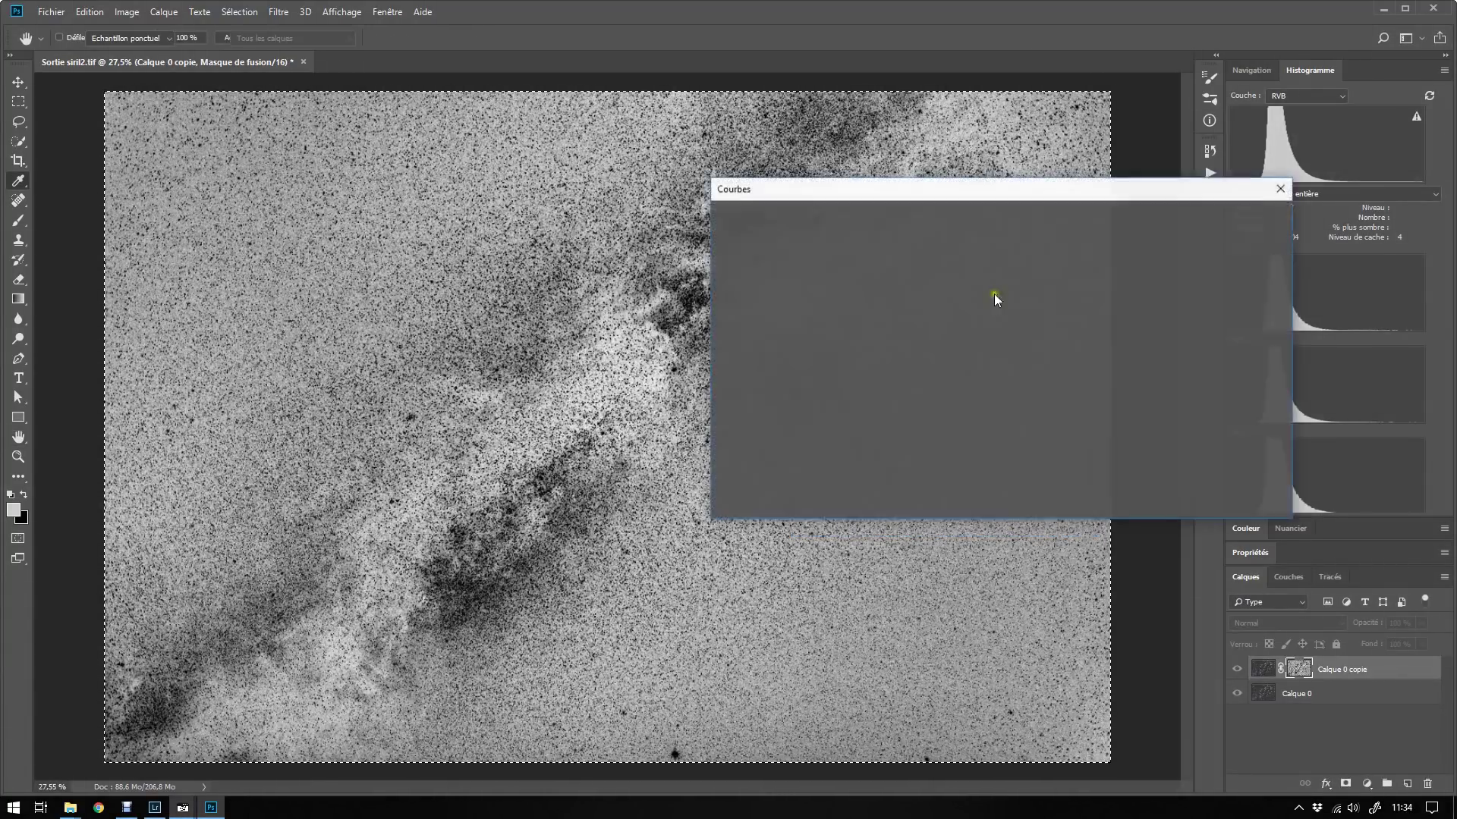
pyautogui.moveTo(940, 303); pyautogui.dragTo(940, 285)
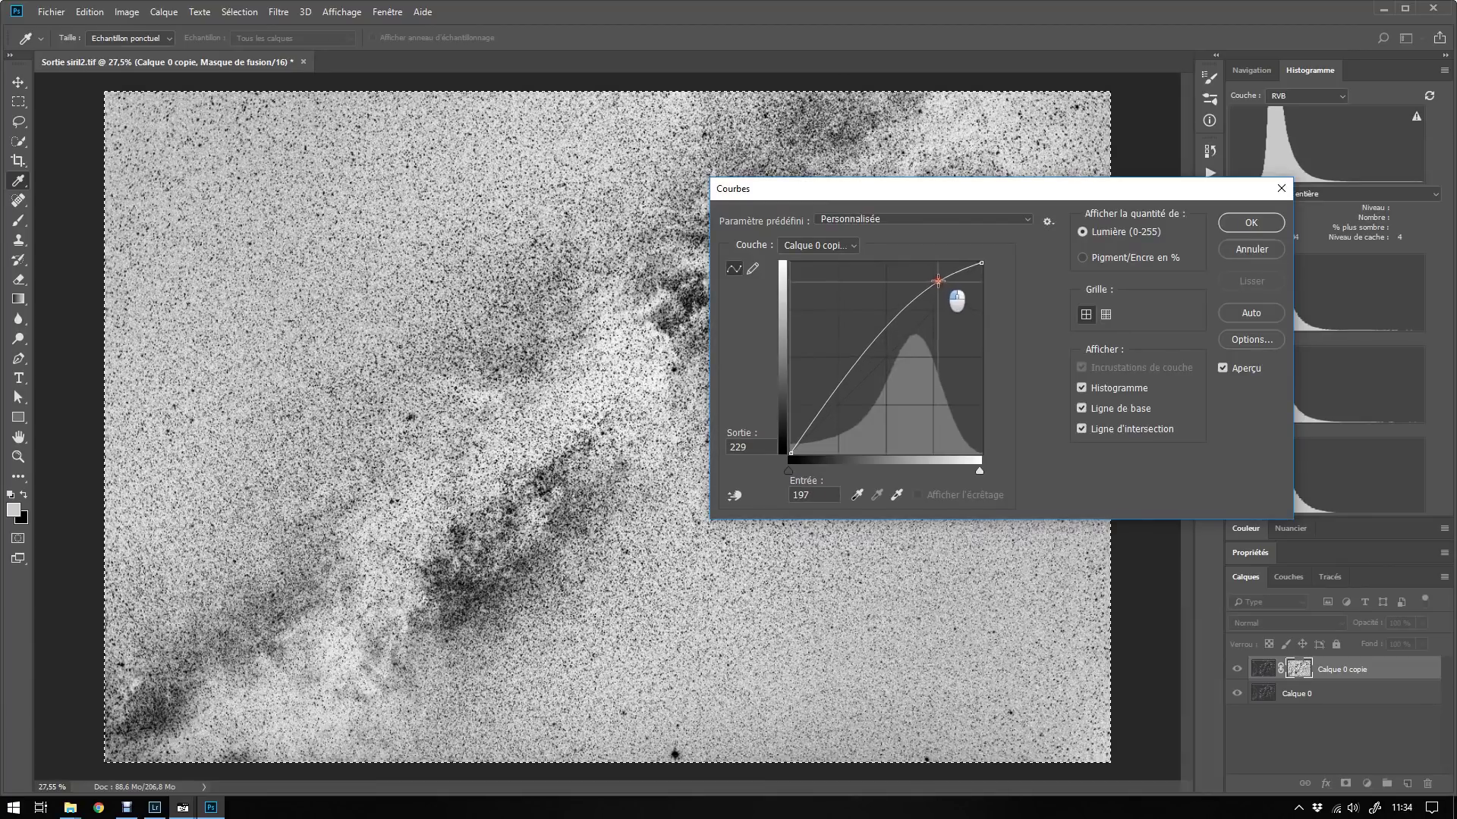
pyautogui.moveTo(822, 402); pyautogui.dragTo(822, 430)
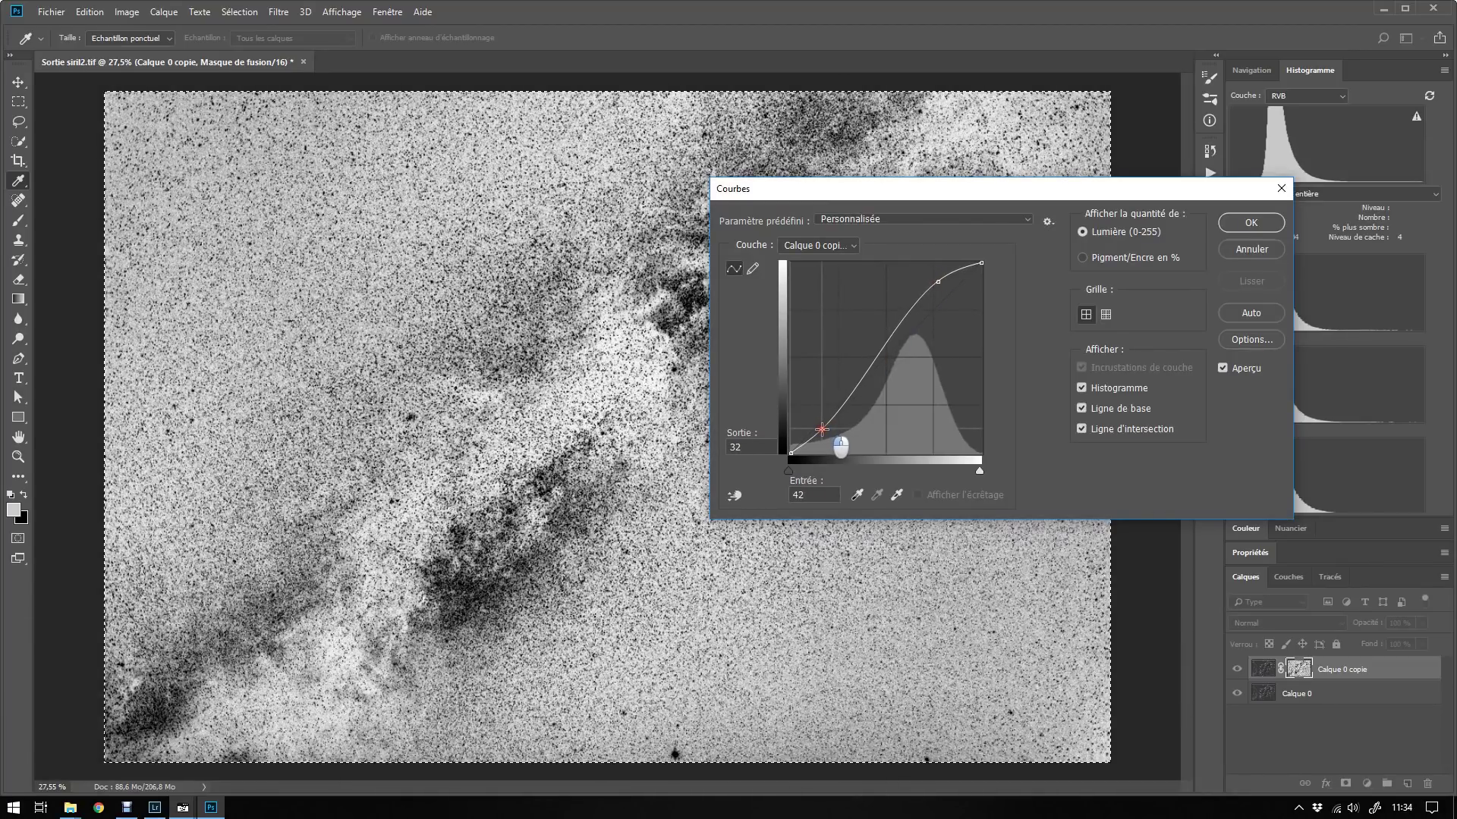
pyautogui.moveTo(937, 284); pyautogui.dragTo(938, 280)
pyautogui.moveTo(823, 430); pyautogui.dragTo(829, 442)
pyautogui.moveTo(938, 281); pyautogui.dragTo(935, 281)
pyautogui.moveTo(827, 439); pyautogui.dragTo(841, 445)
pyautogui.click(933, 283)
pyautogui.click(1251, 223)
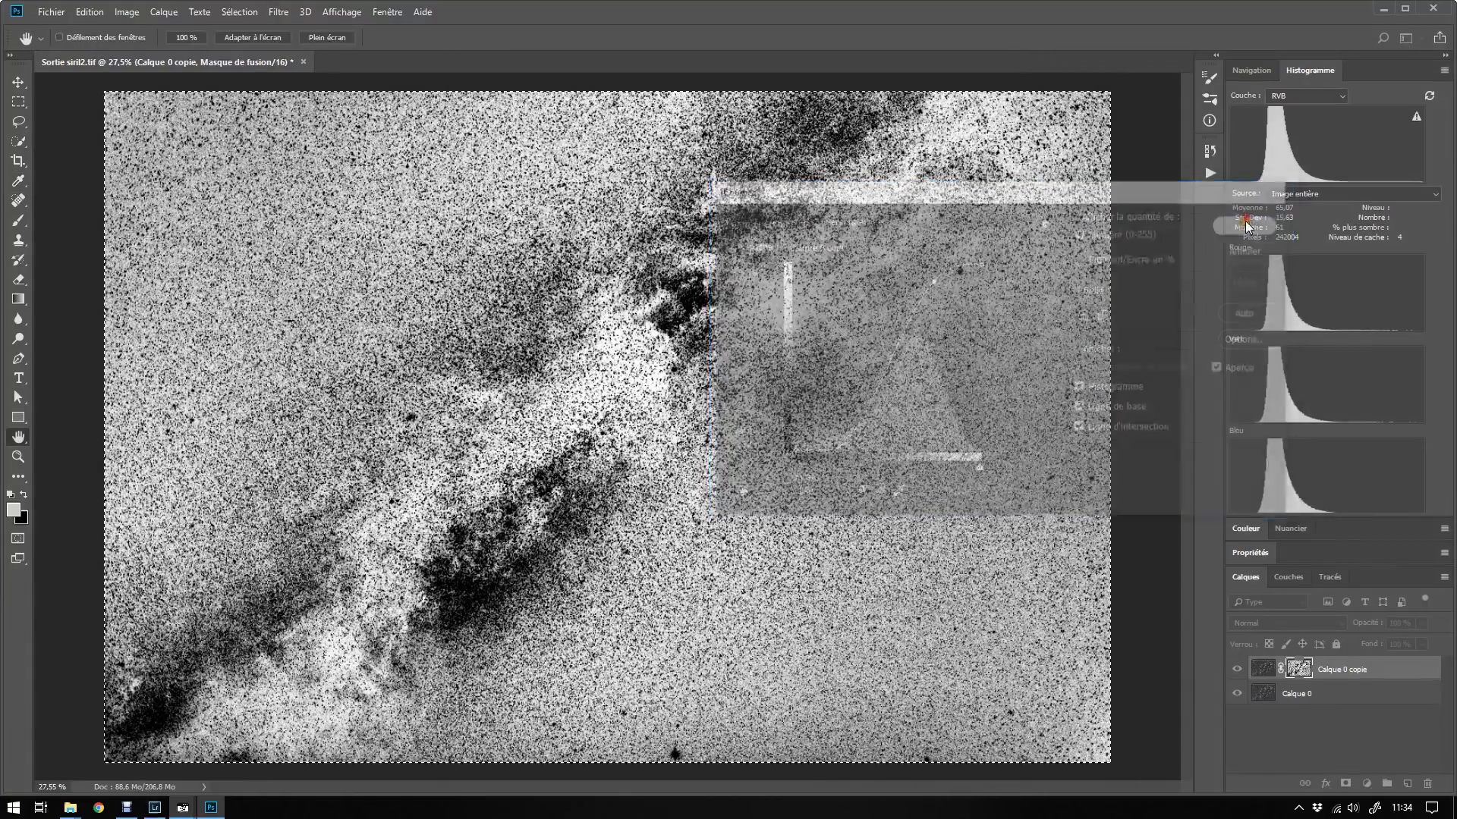
# Step: Soften the layer mask of Calque 0 copie with a Gaussian Blur of 1 pixel radius
pyautogui.press('h')
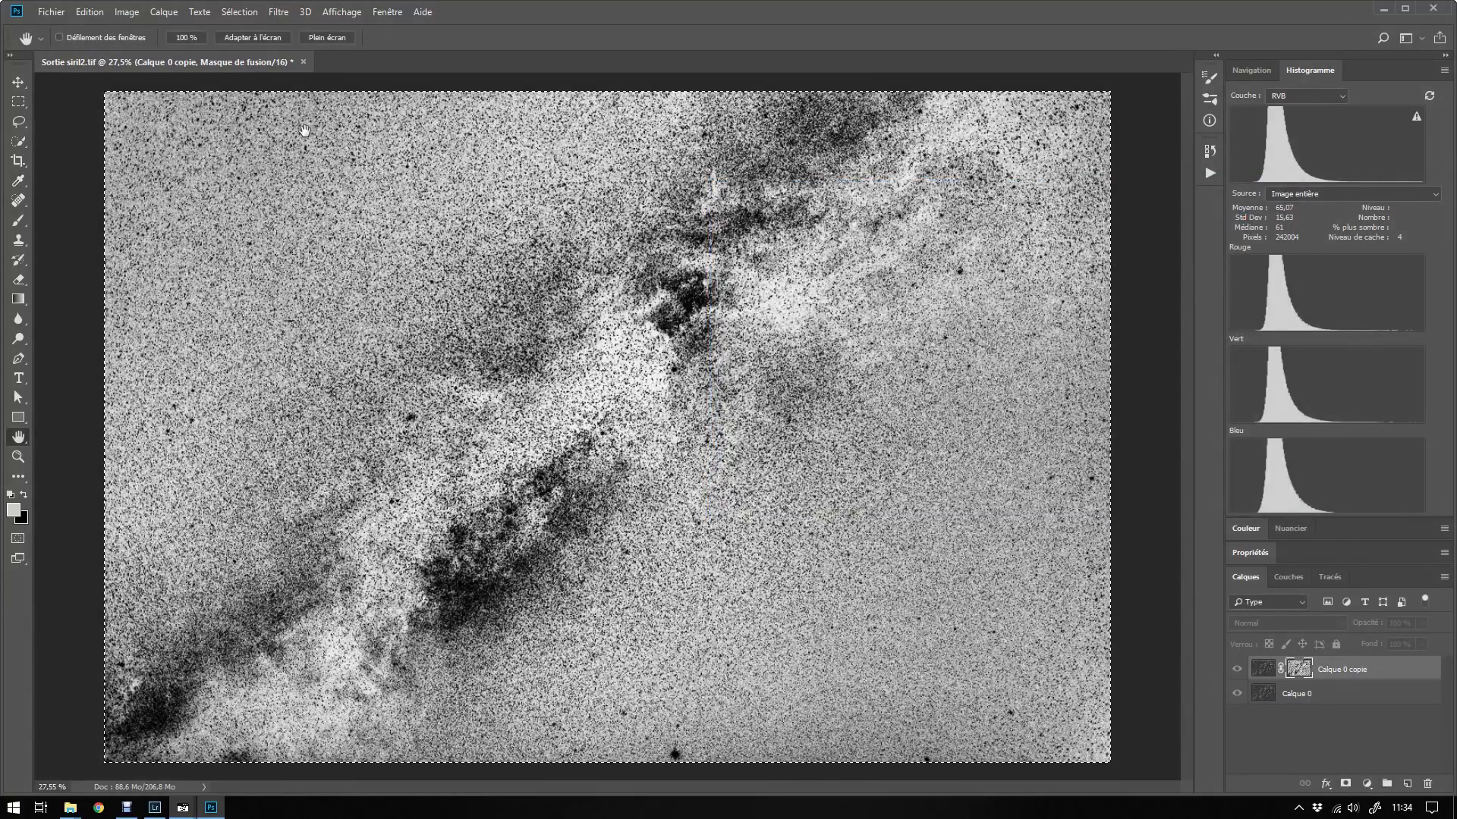
pyautogui.click(177, 13)
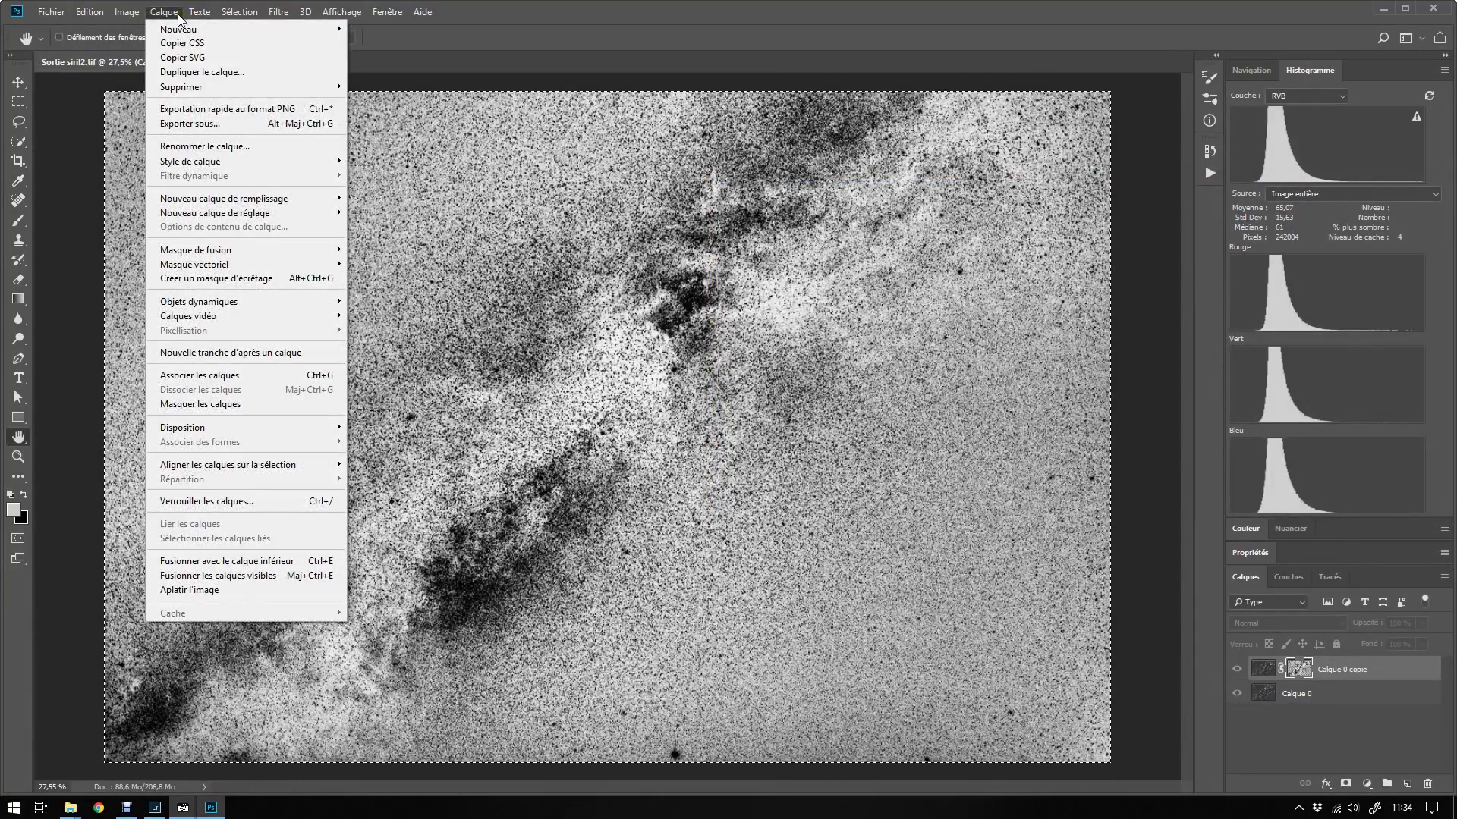
pyautogui.moveTo(228, 13)
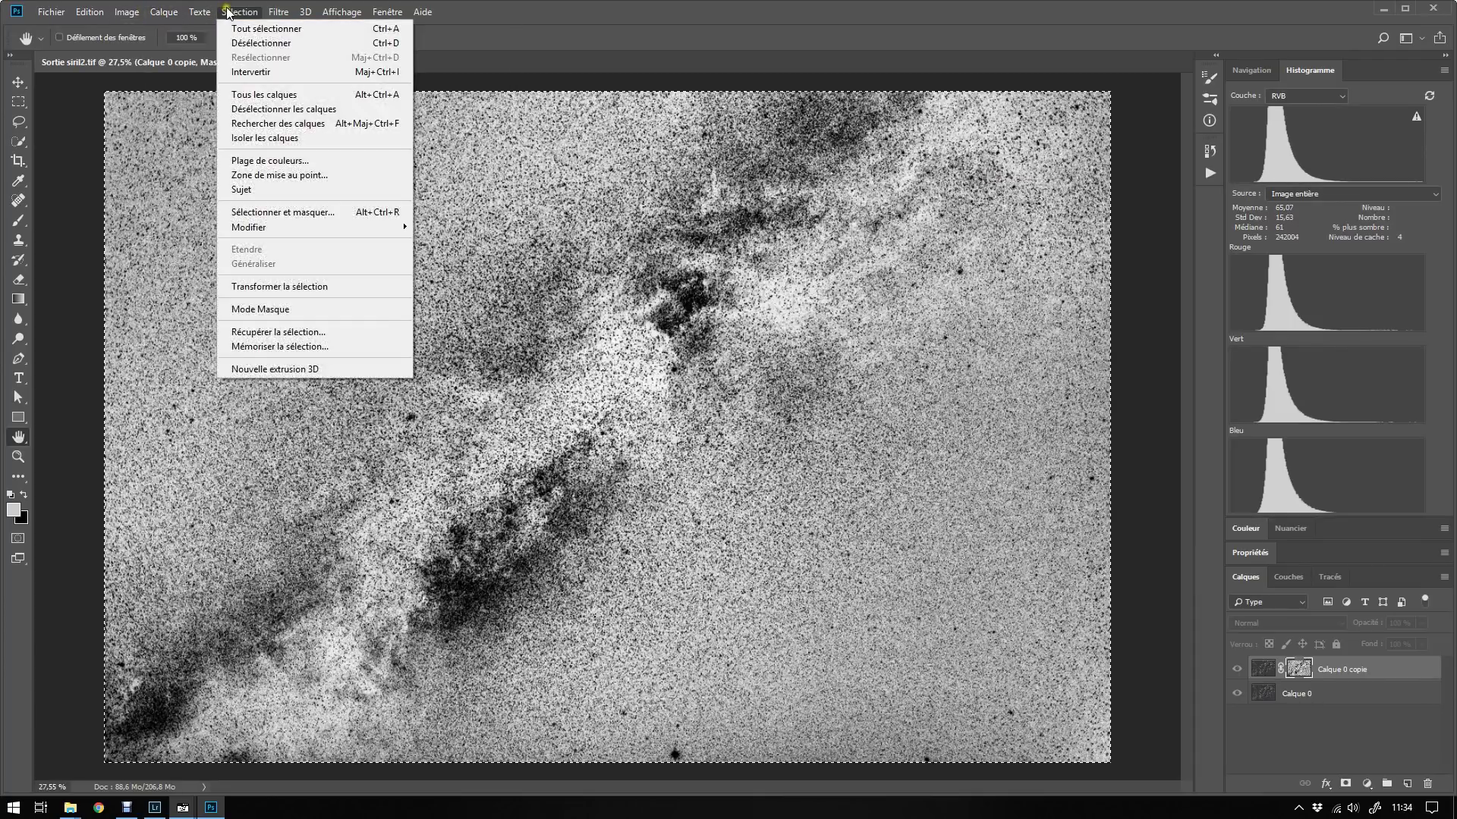
pyautogui.moveTo(279, 12)
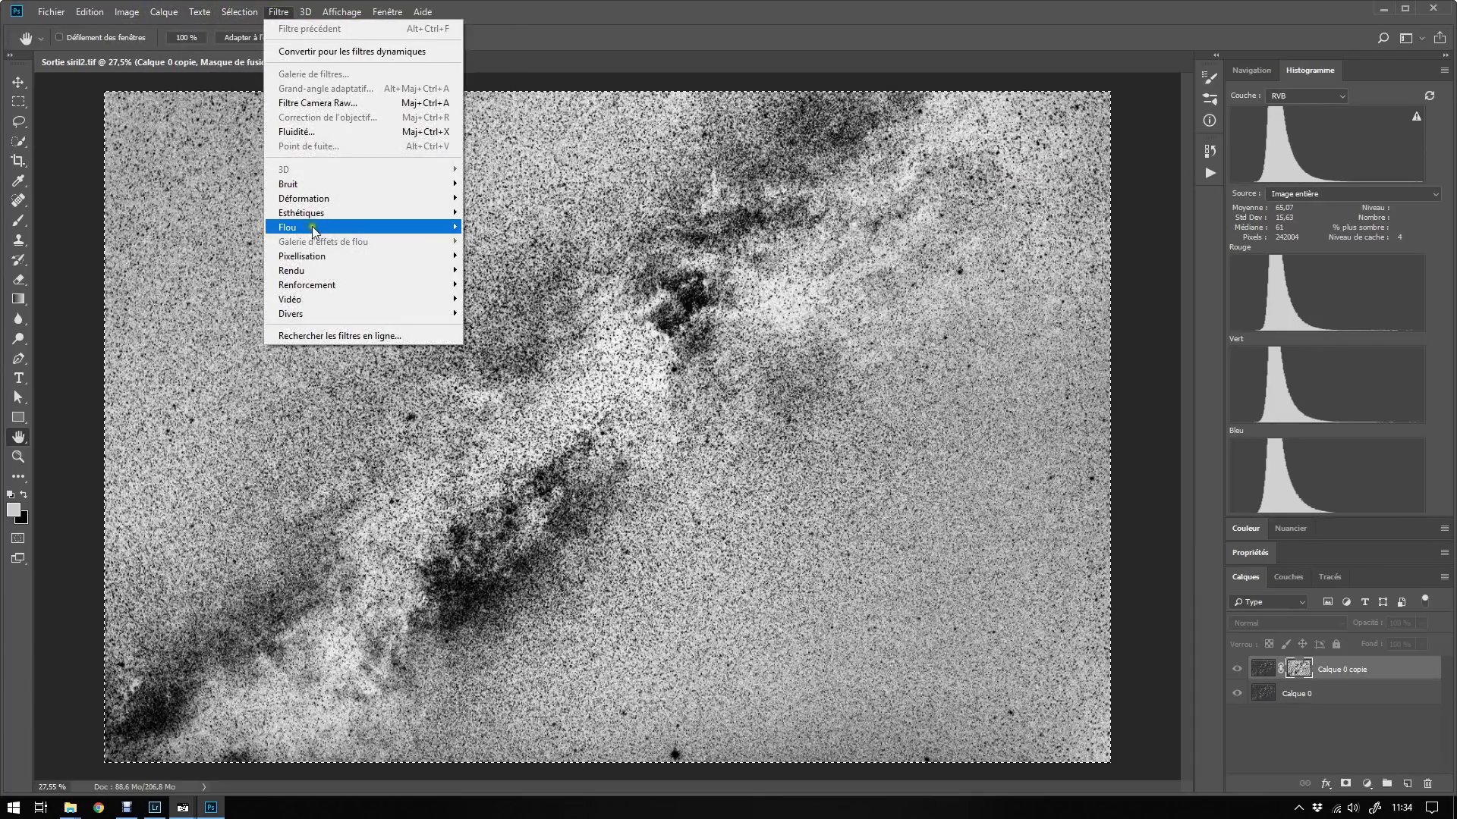
pyautogui.moveTo(313, 229)
pyautogui.click(533, 299)
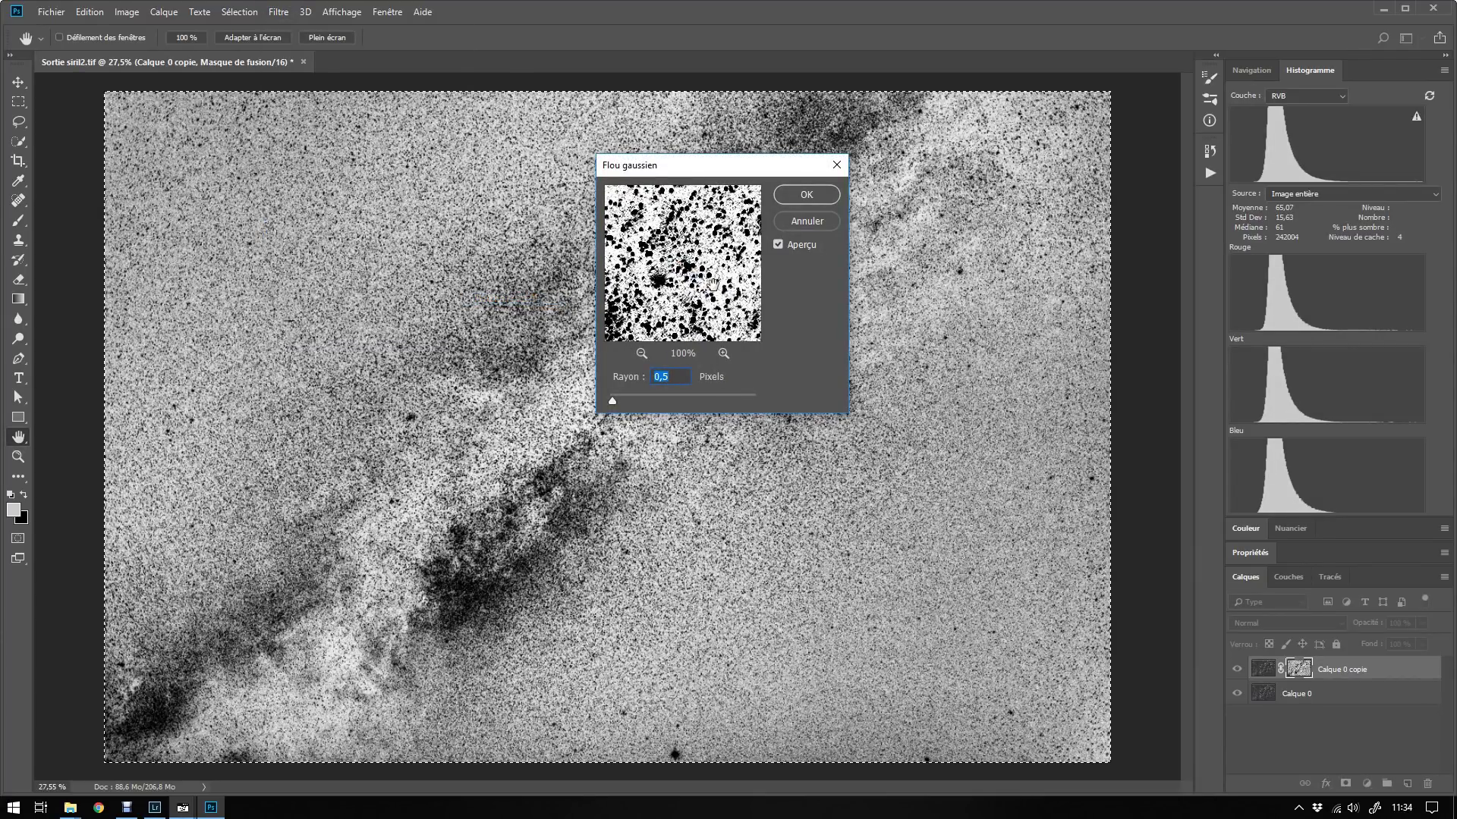
pyautogui.write('1')
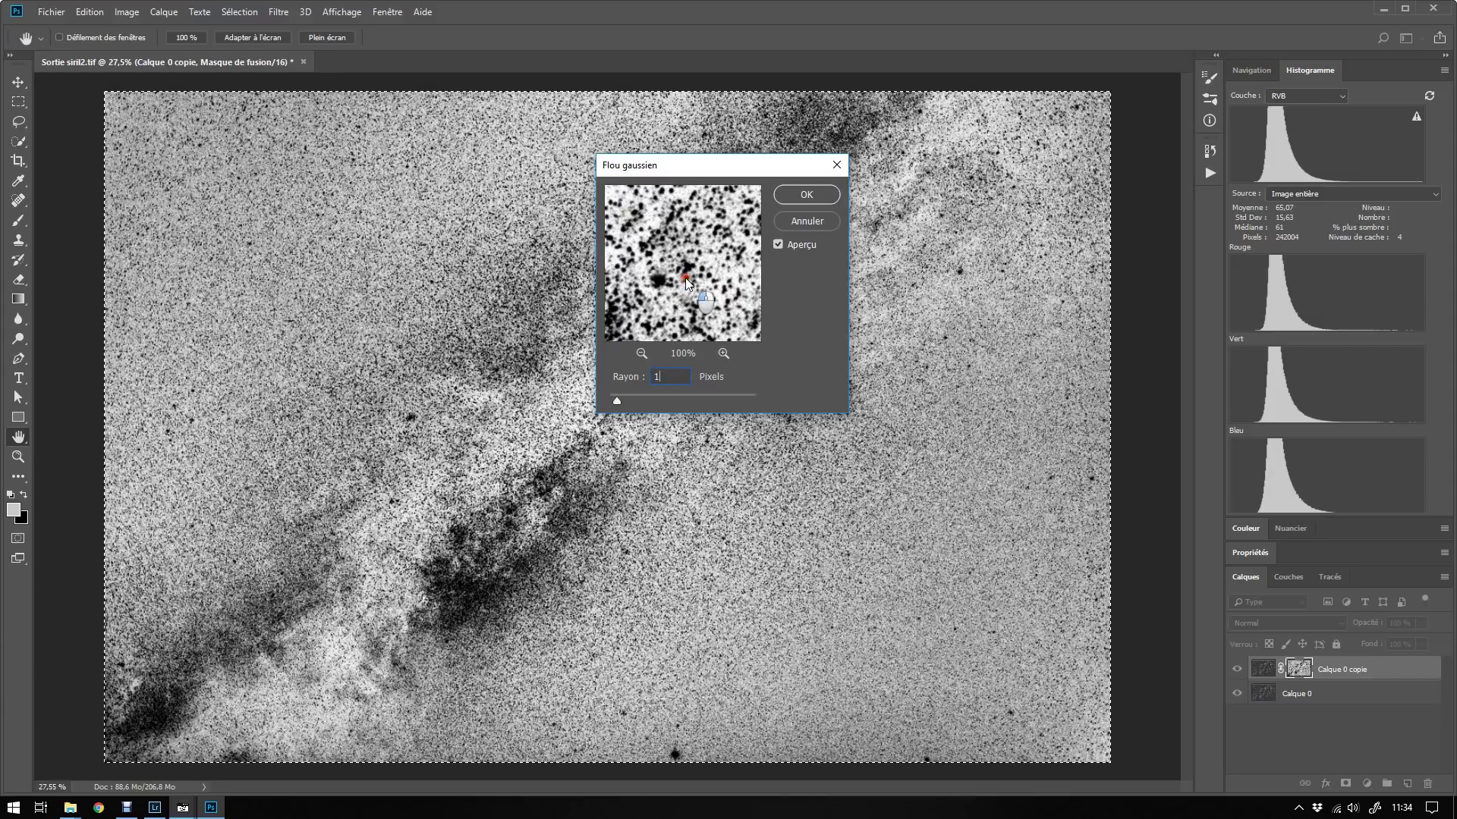
pyautogui.click(804, 197)
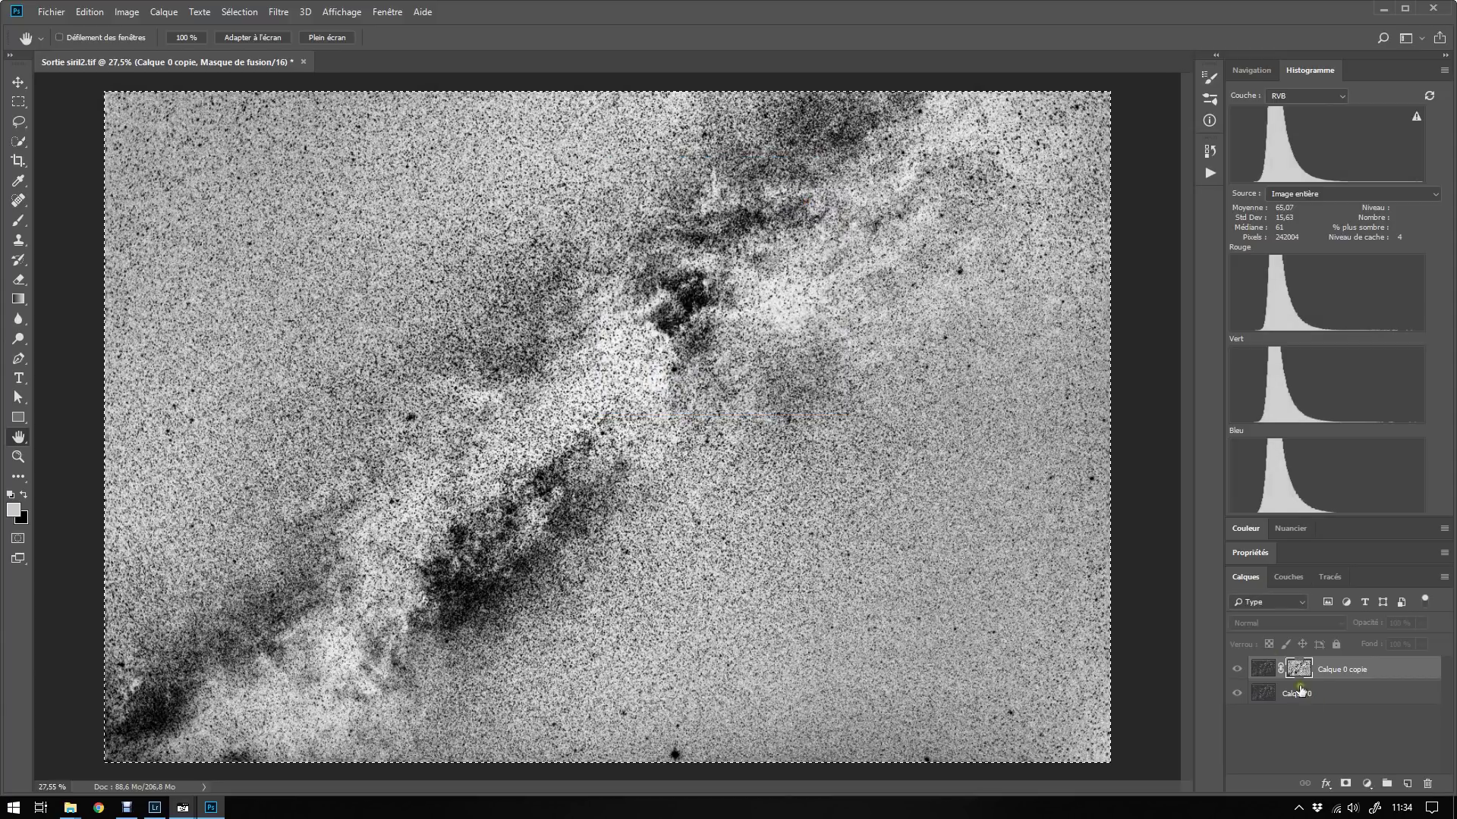
# Step: Deselect and apply a Gaussian Blur of 1 pixel radius to the image of Calque 0 copie
pyautogui.click(1262, 668)
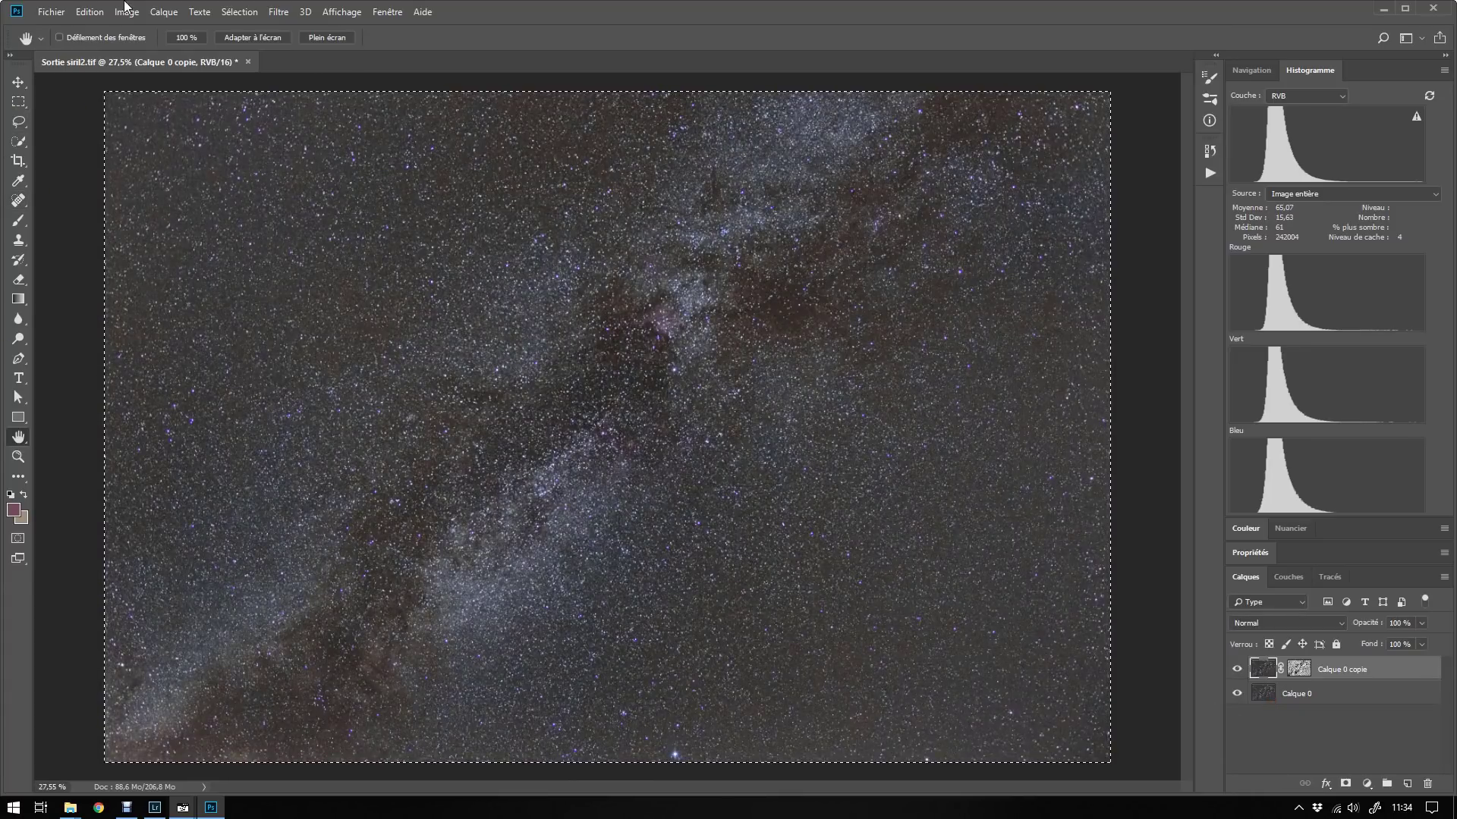
pyautogui.hotkey('ctrl', 'd')
pyautogui.hotkey('ctrl', '-')
pyautogui.scroll(10, 759, 543)
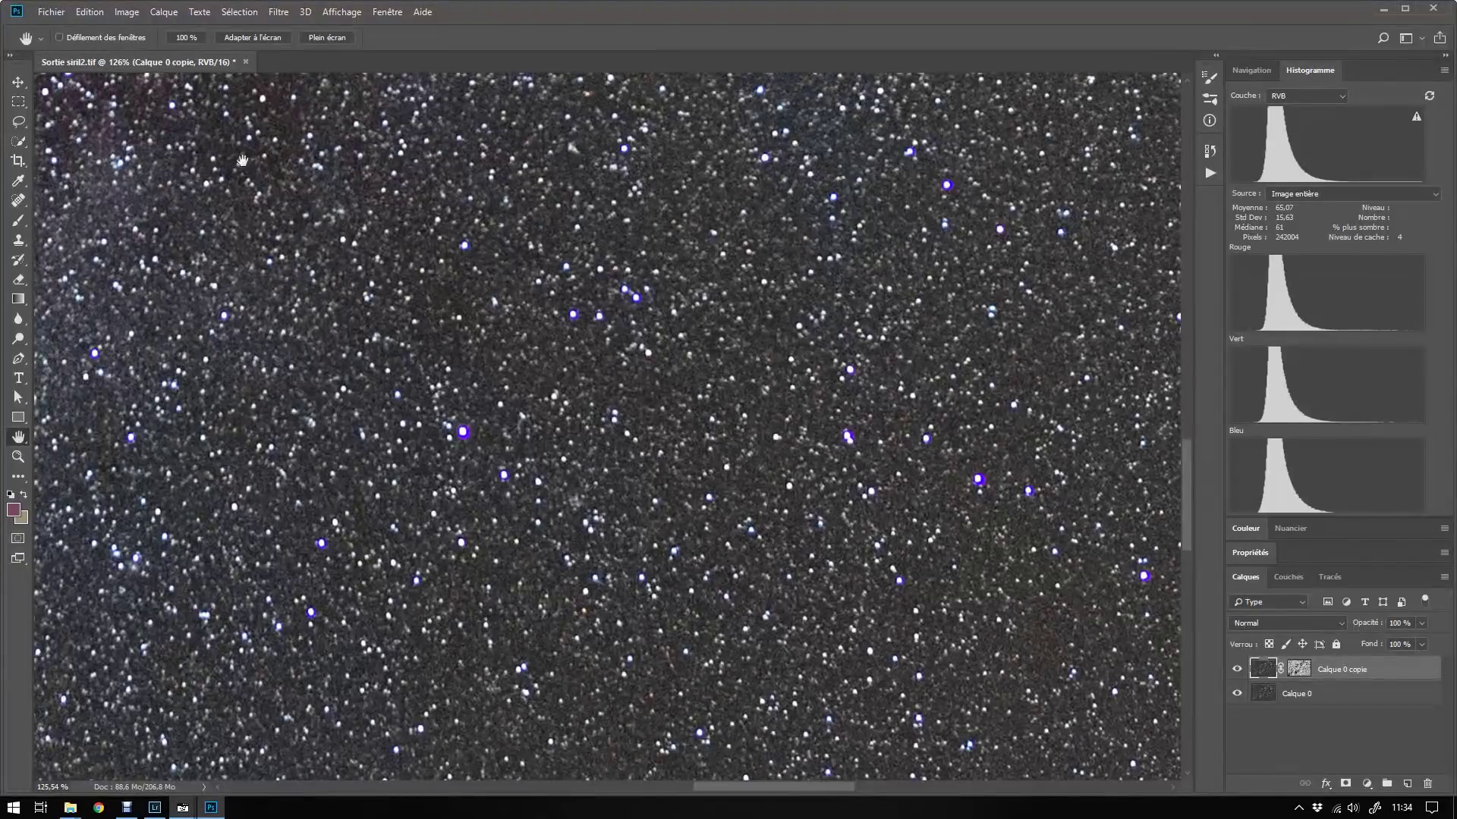
pyautogui.click(279, 13)
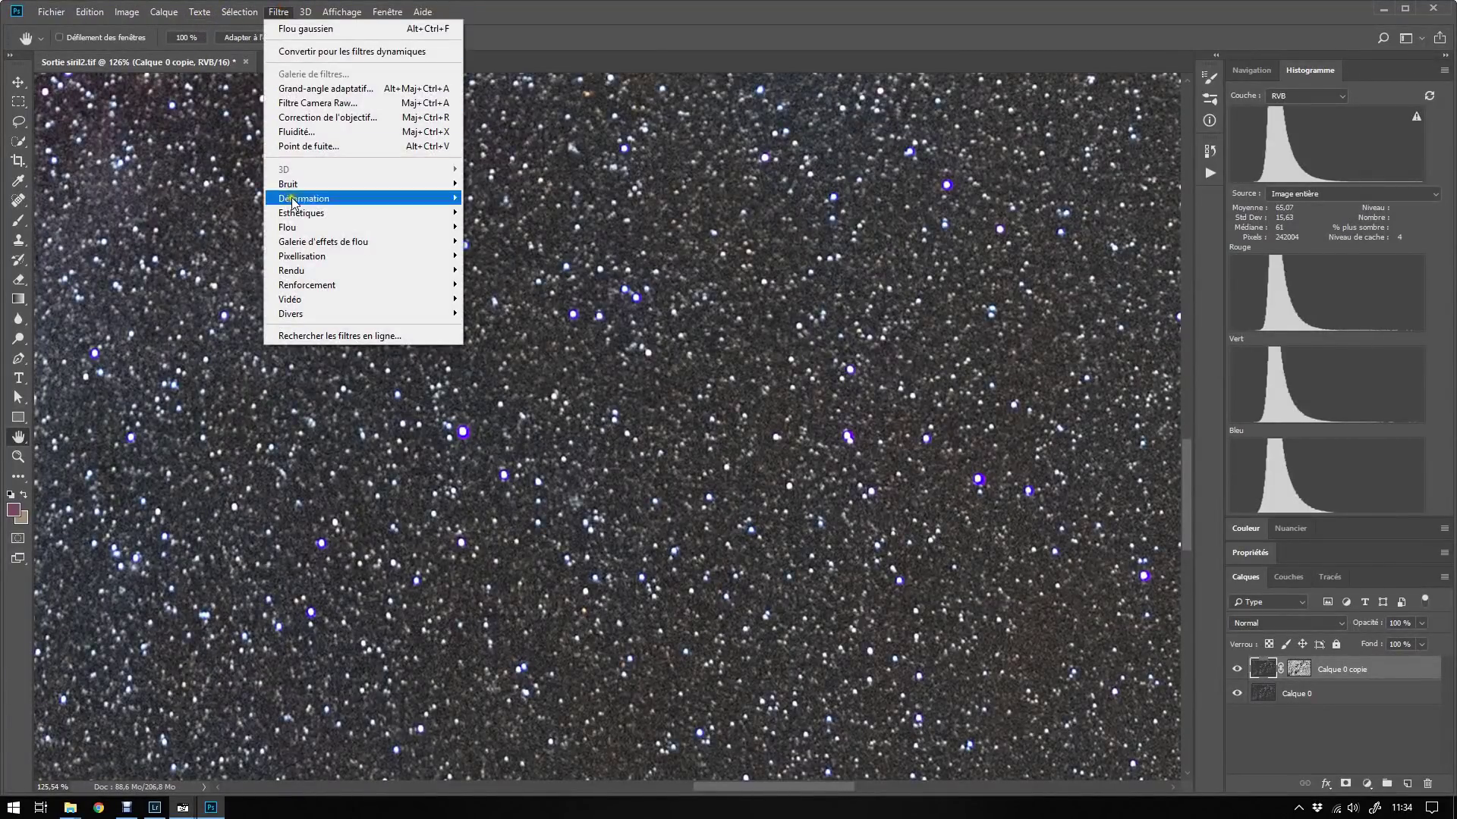
pyautogui.moveTo(311, 227)
pyautogui.click(536, 300)
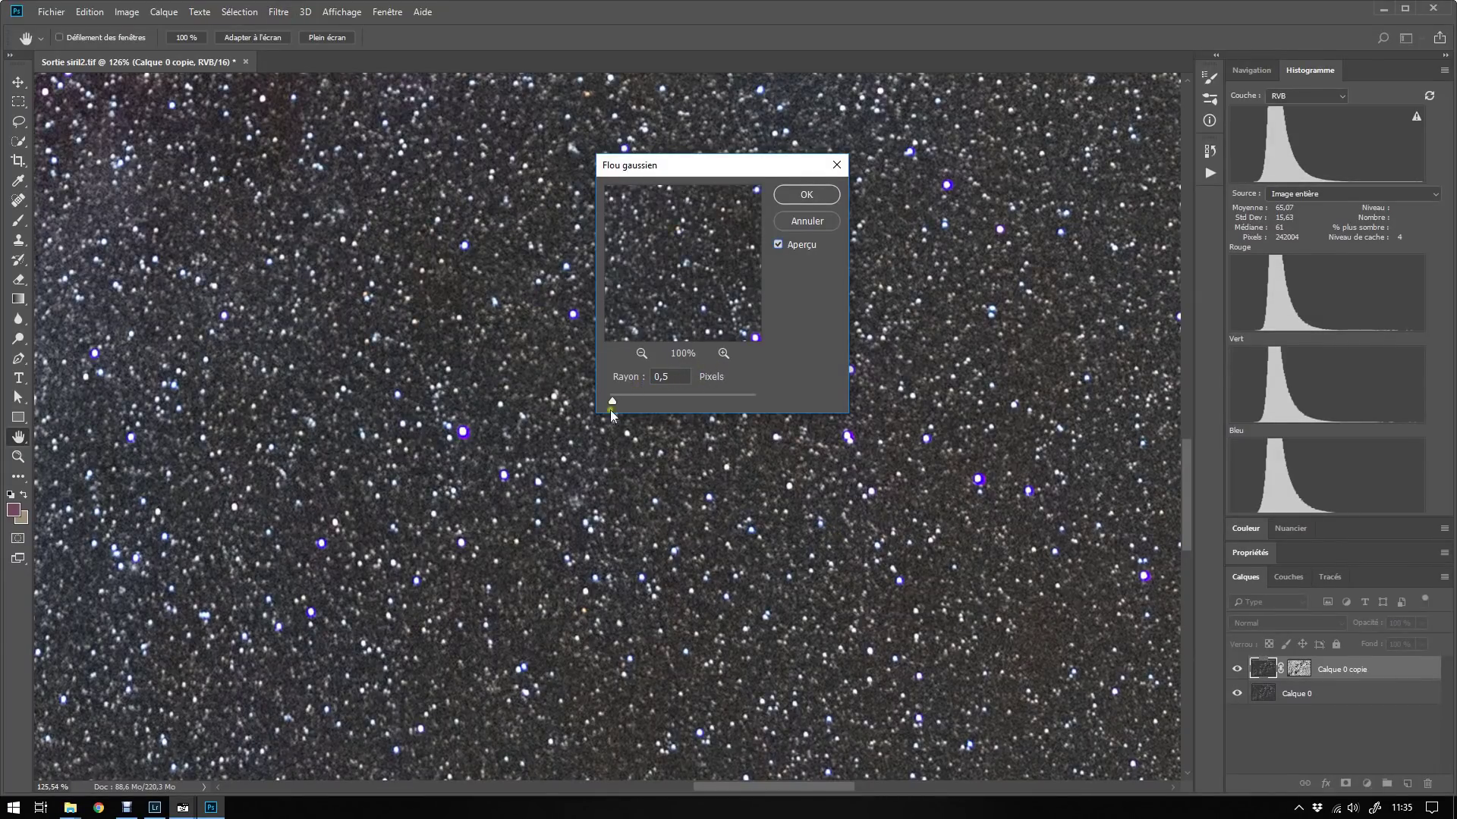
pyautogui.doubleClick(675, 376)
pyautogui.write('1')
pyautogui.moveTo(680, 292)
pyautogui.mouseDown()
pyautogui.moveTo(668, 319)
pyautogui.moveTo(713, 299)
pyautogui.moveTo(702, 279)
pyautogui.moveTo(682, 283)
pyautogui.mouseUp()
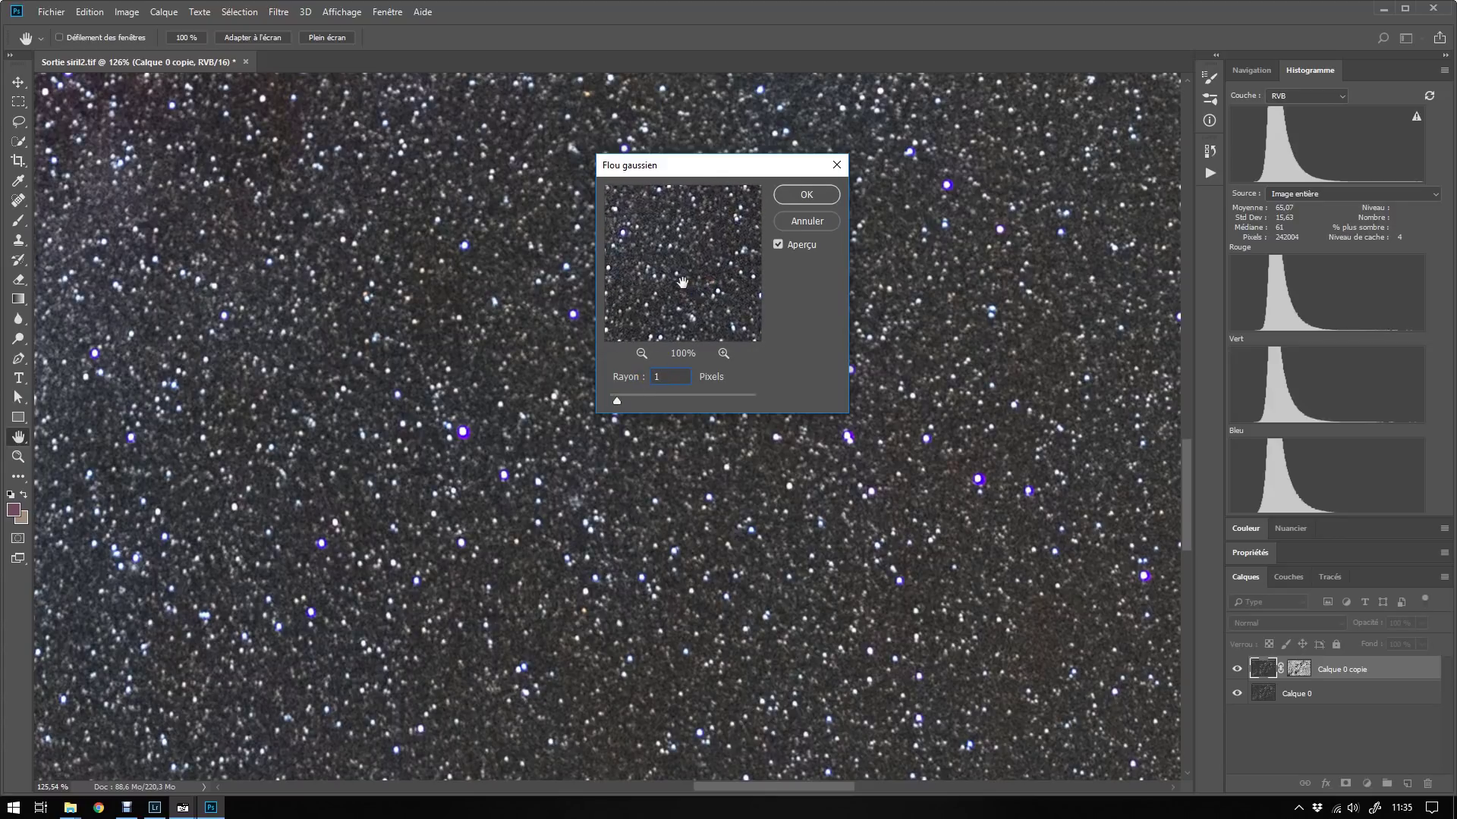
pyautogui.click(807, 195)
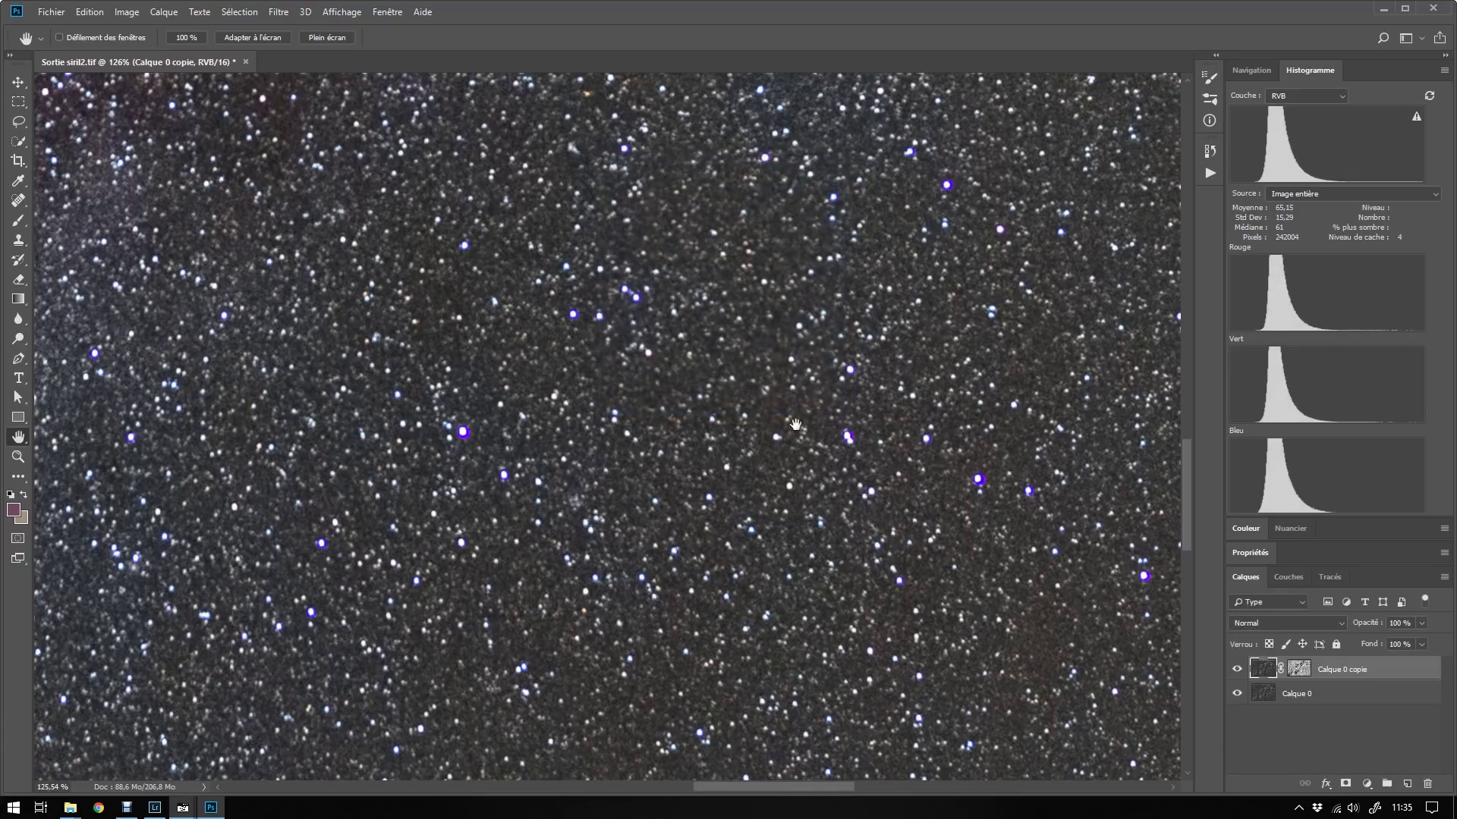
# Step: Add a Hue/Saturation (Teinte/Saturation) adjustment layer directly above Calque 0
pyautogui.scroll(-4, 796, 423)
pyautogui.scroll(-5, 797, 422)
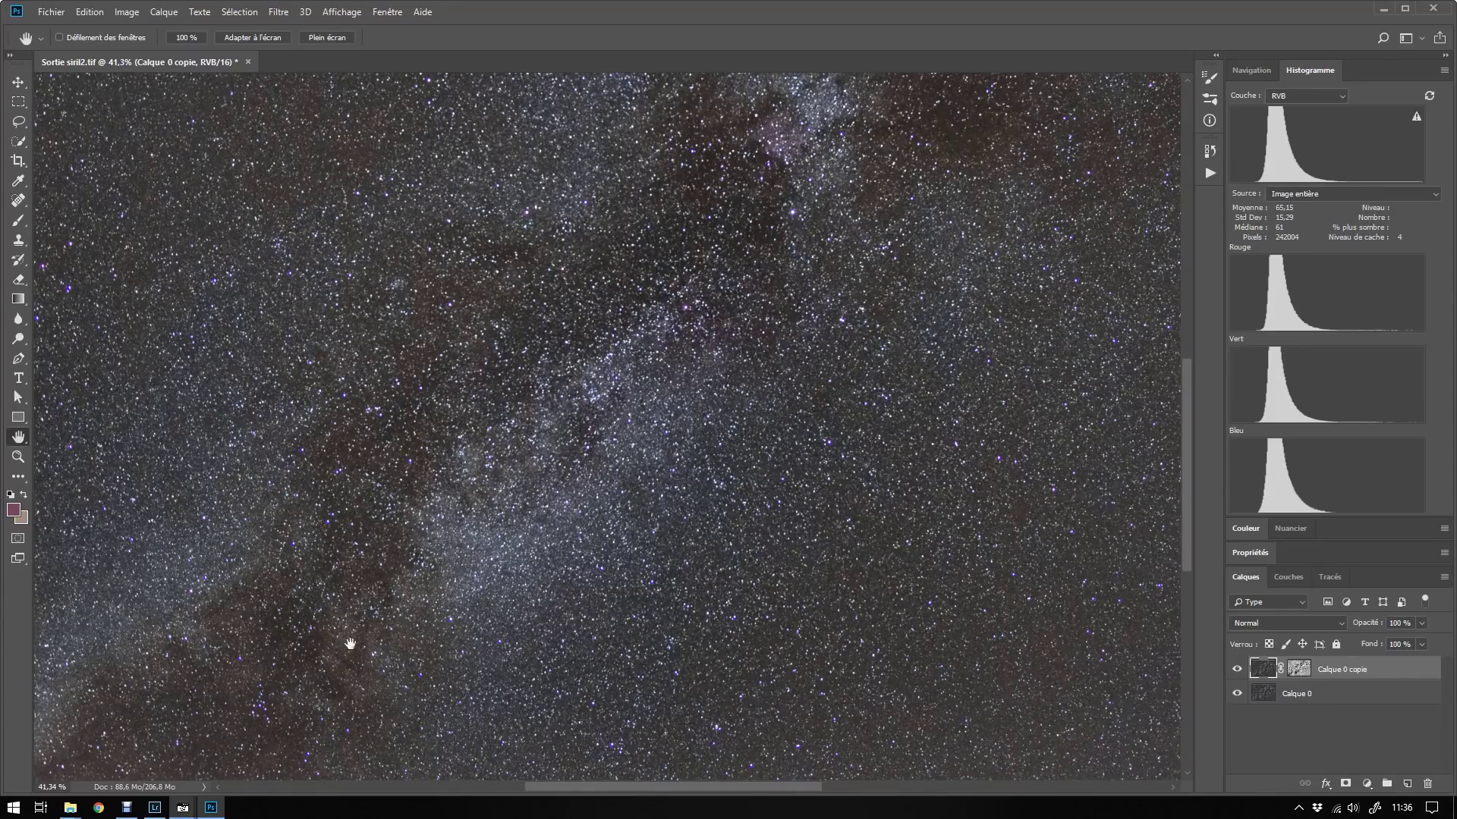
pyautogui.click(1324, 694)
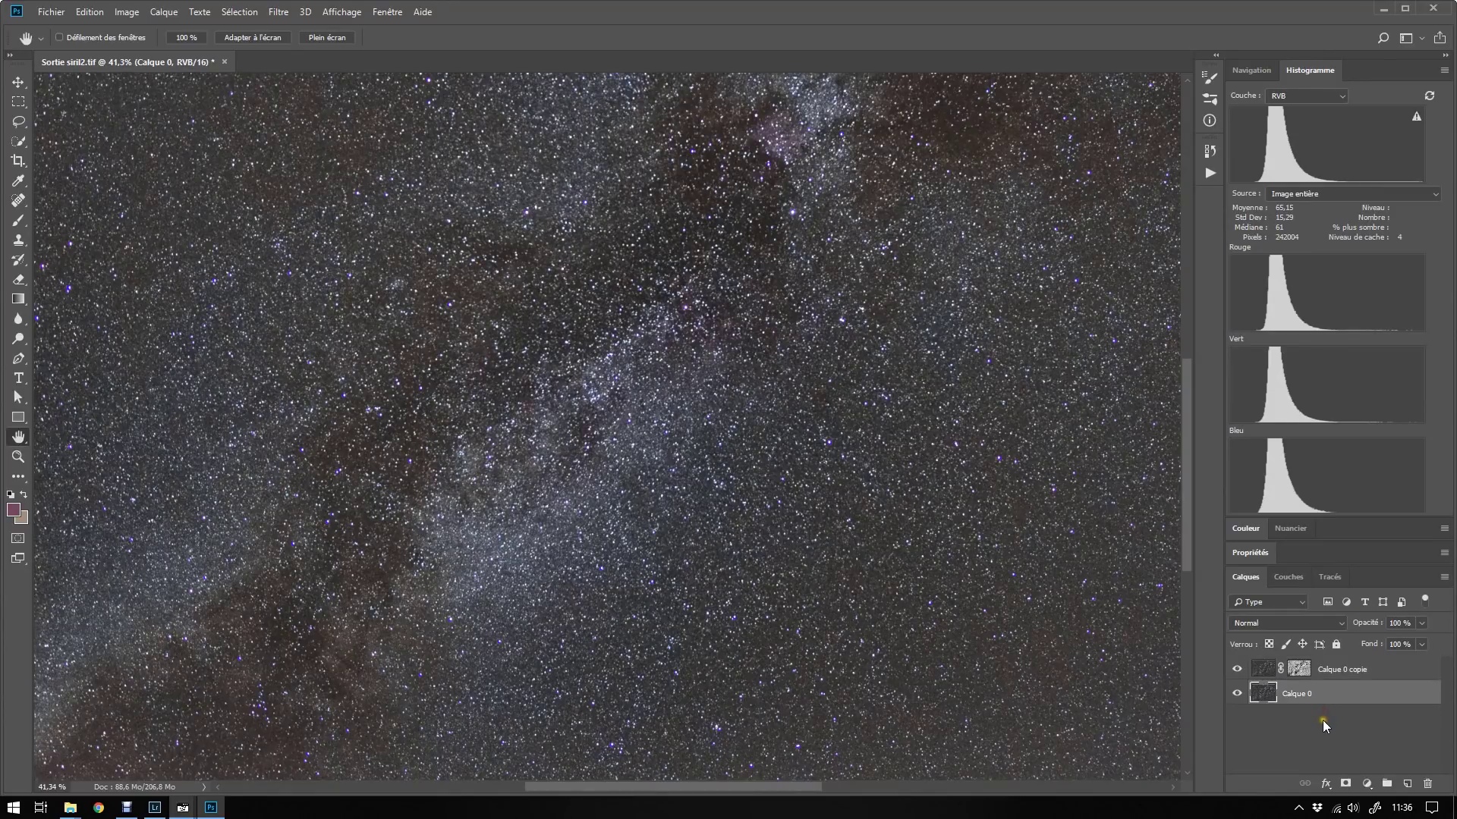
pyautogui.click(1368, 785)
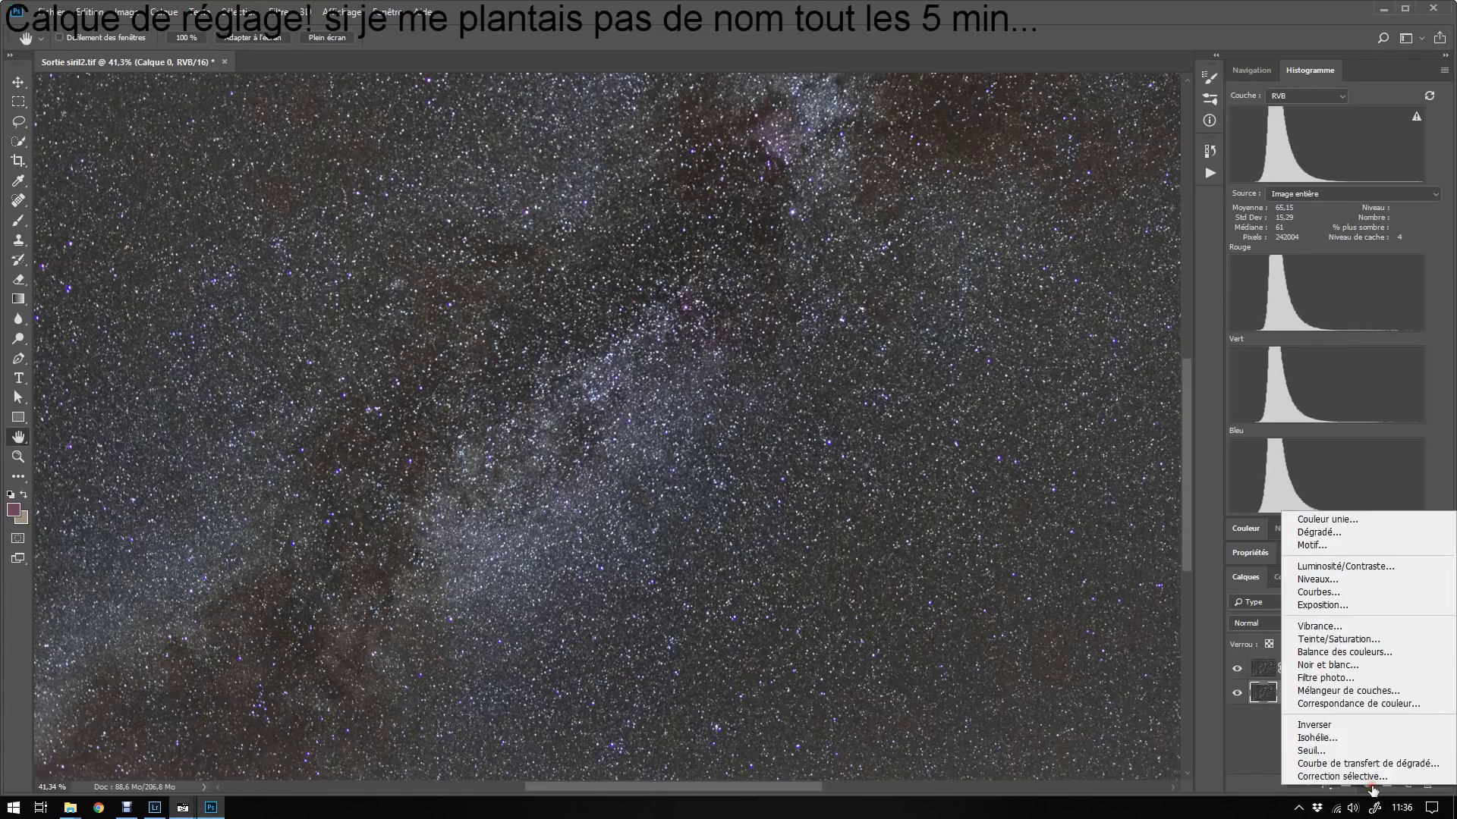
pyautogui.click(1358, 641)
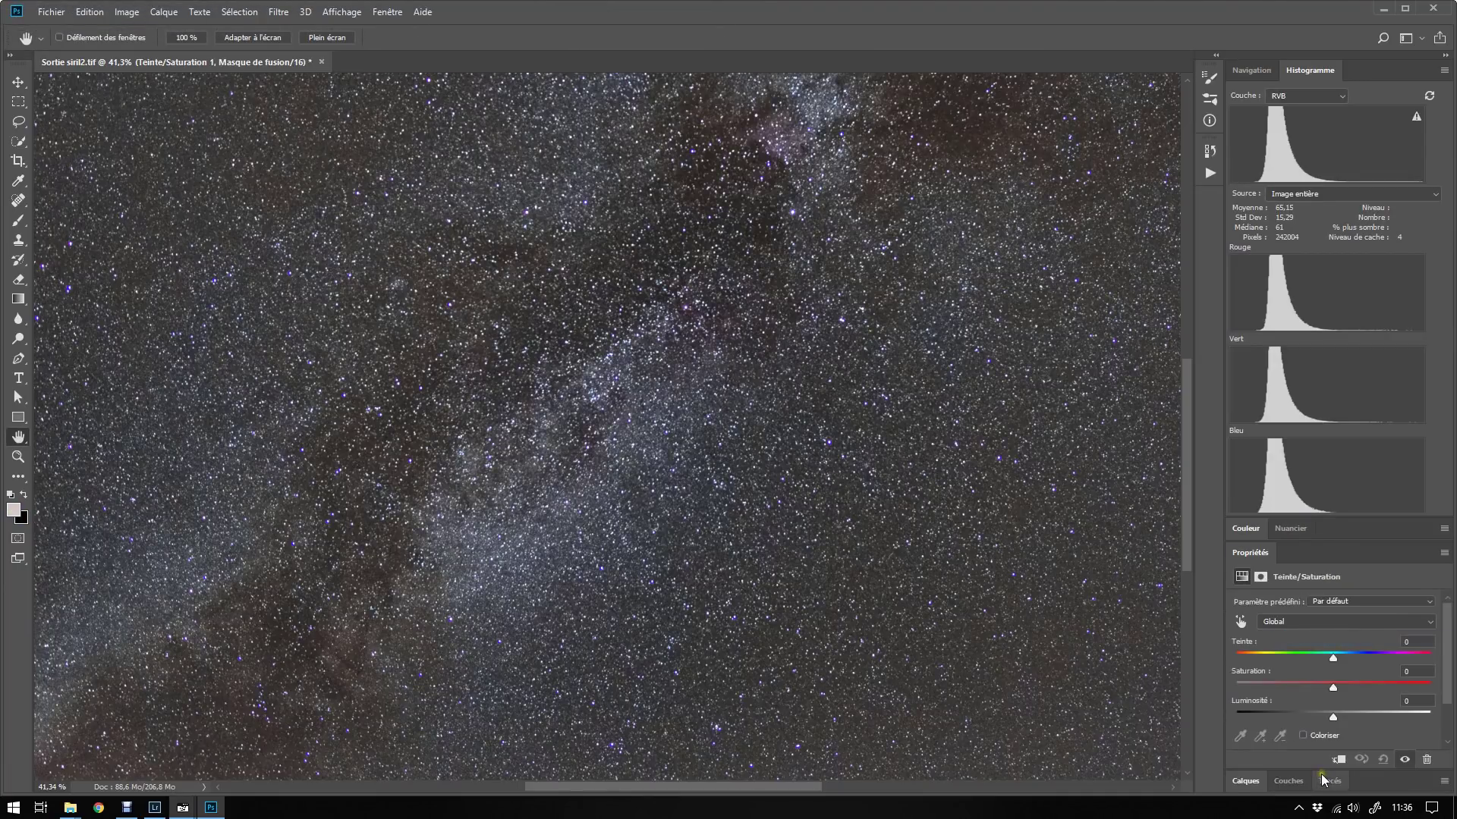
pyautogui.scroll(-2, 1290, 696)
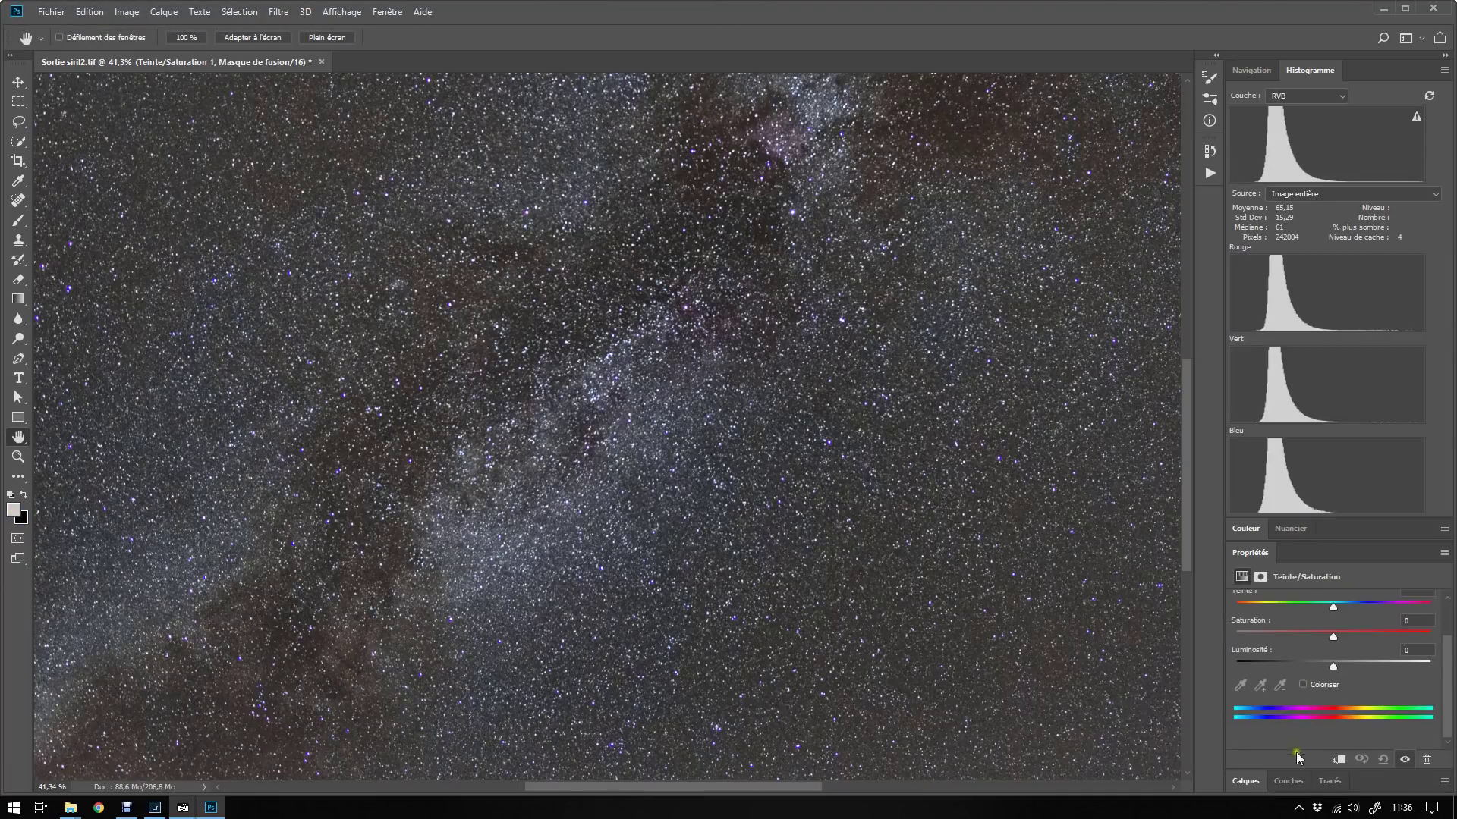
pyautogui.click(1245, 781)
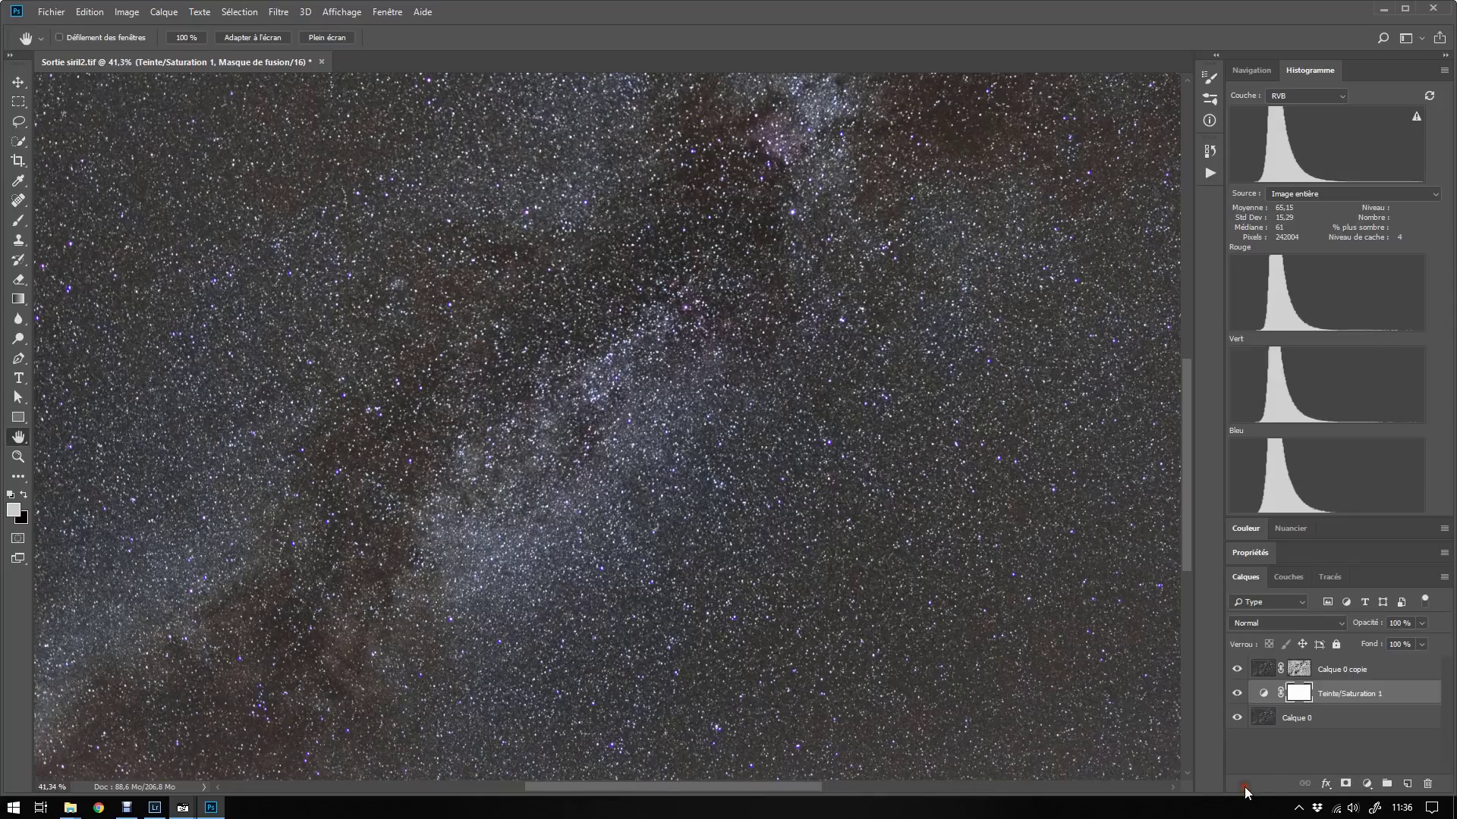
# Step: Copy the layer mask of Calque 0 copie and paste it into the mask of Teinte/Saturation 1
pyautogui.click(1298, 698)
pyautogui.click(1299, 674)
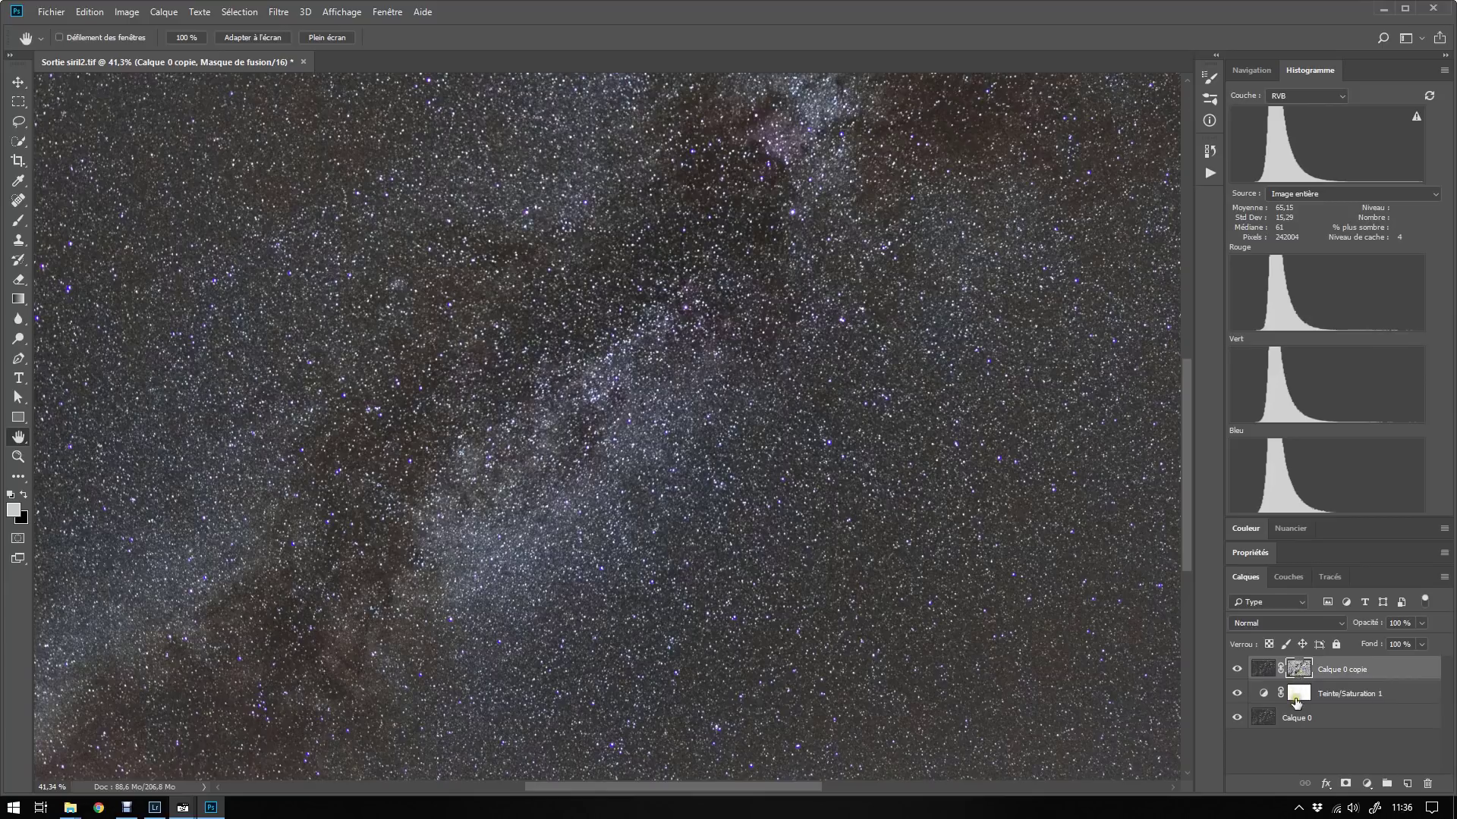
pyautogui.keyDown('alt'); pyautogui.click(1299, 674); pyautogui.keyUp('alt')
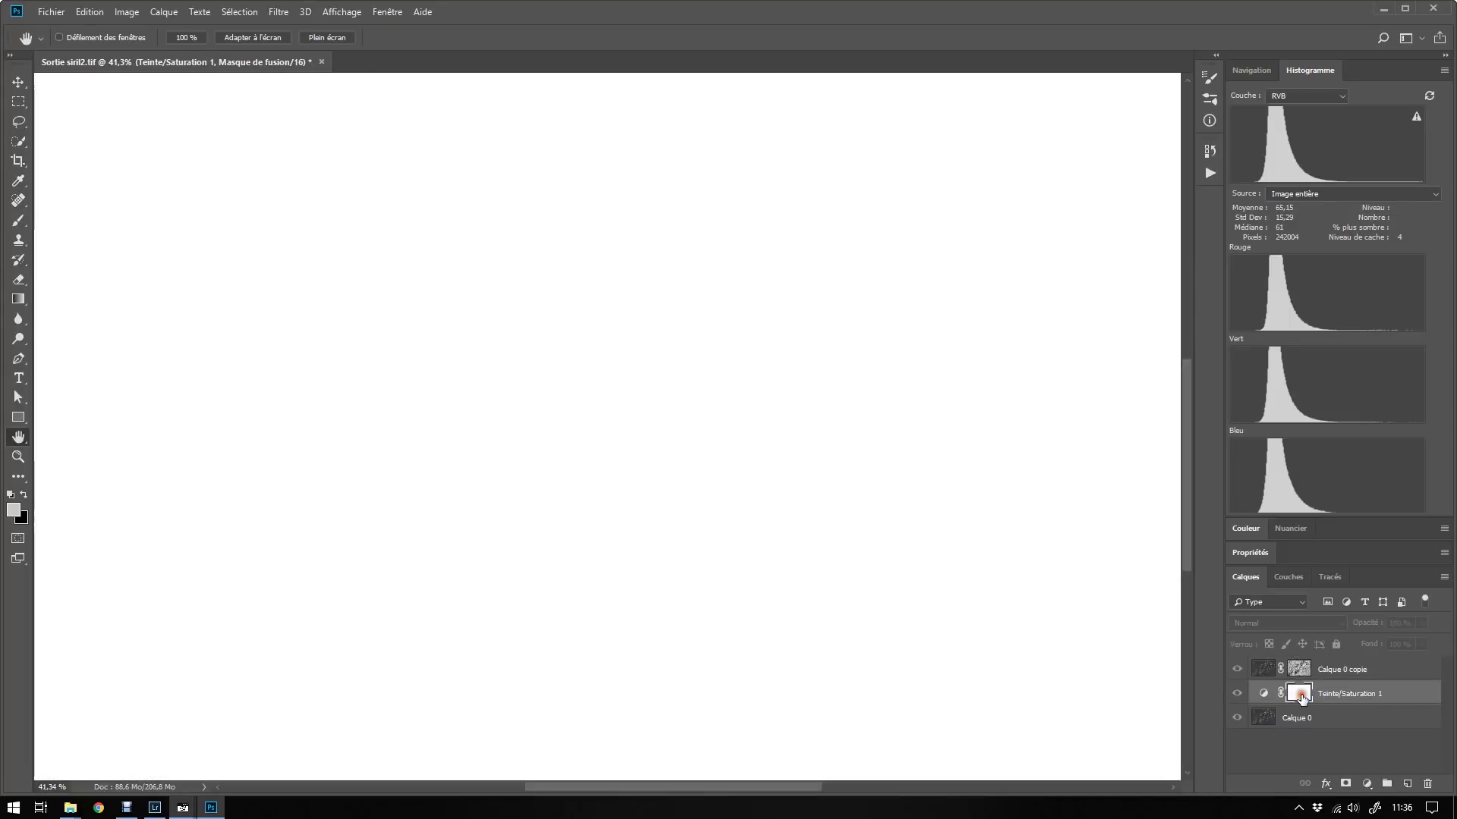
pyautogui.keyDown('alt'); pyautogui.click(1300, 693); pyautogui.keyUp('alt')
pyautogui.hotkey('ctrl', 'v')
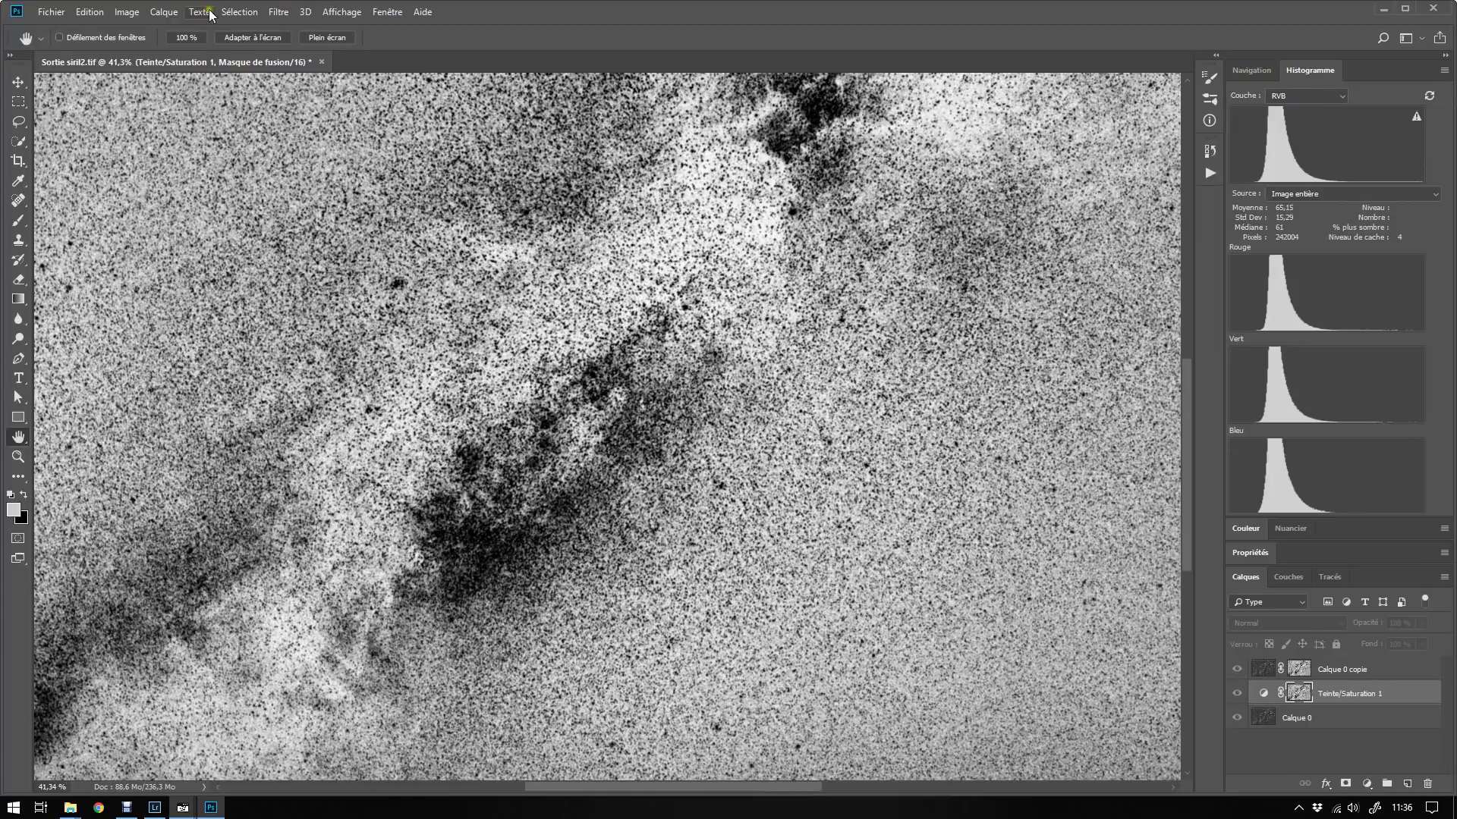
# Step: Invert the Teinte/Saturation 1 mask to a negative
pyautogui.click(127, 12)
pyautogui.moveTo(137, 52)
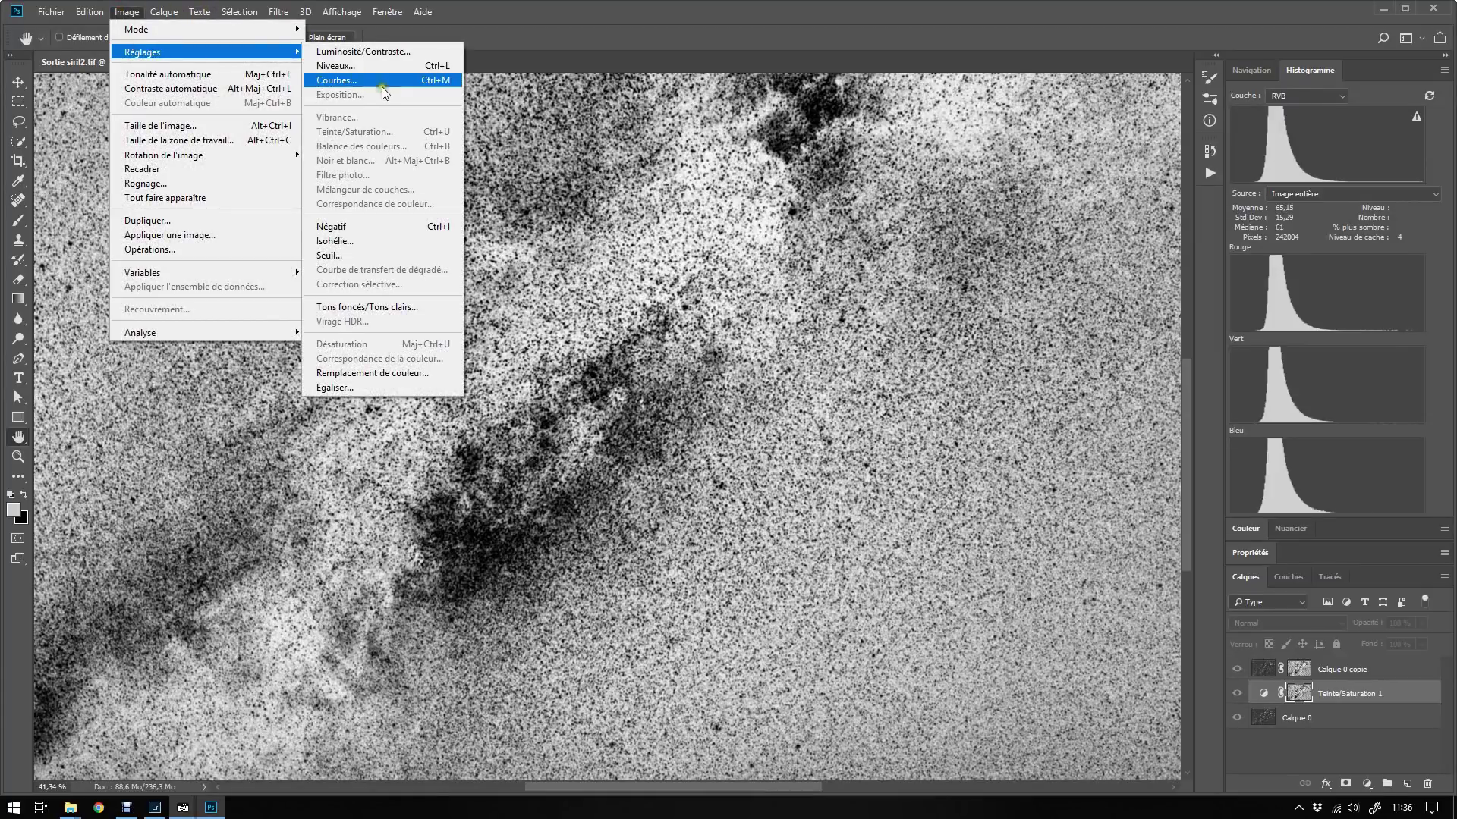
pyautogui.click(367, 226)
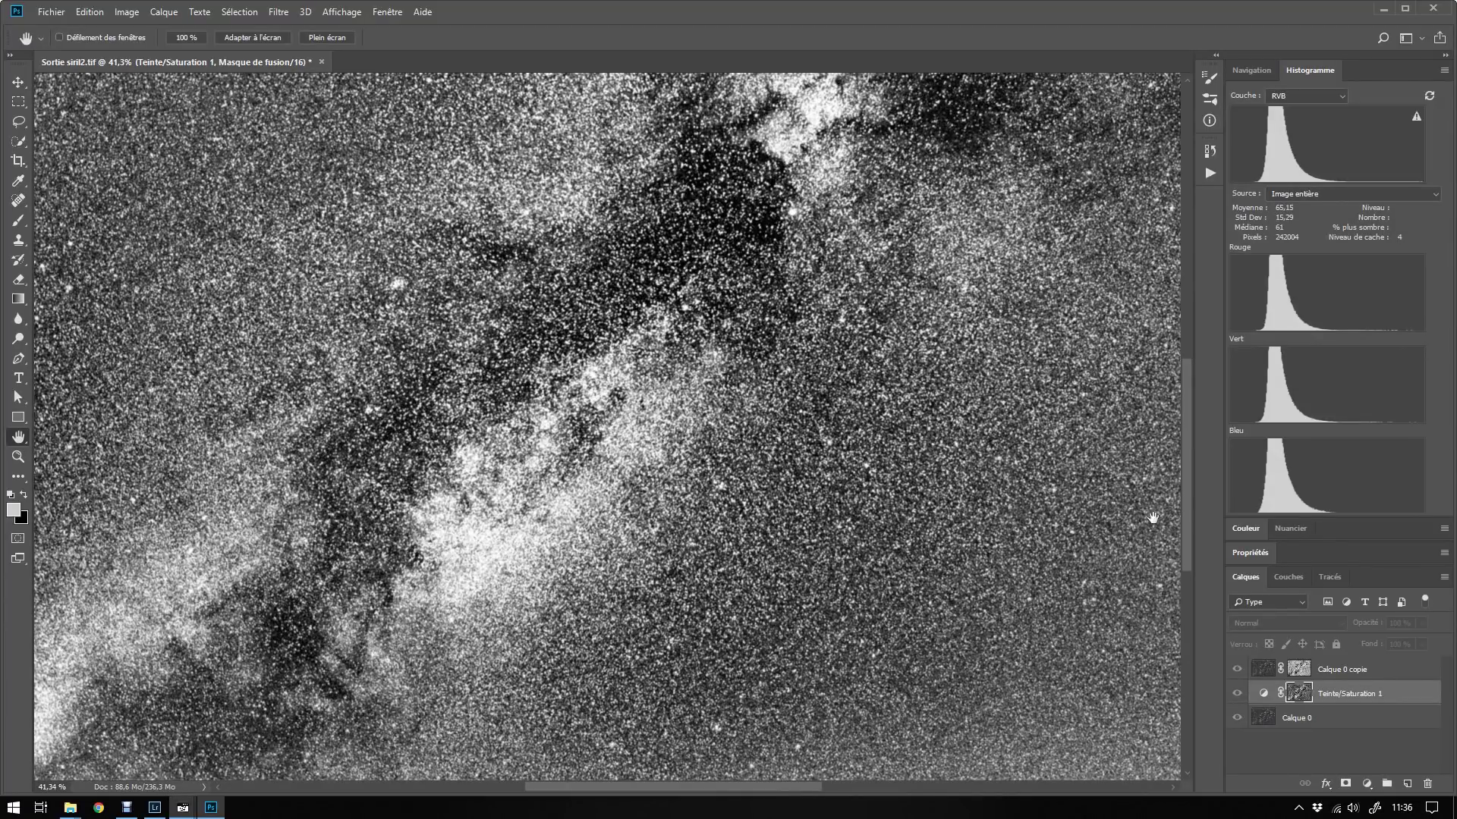
pyautogui.moveTo(1185, 519)
pyautogui.mouseDown()
pyautogui.moveTo(1182, 613)
pyautogui.moveTo(1172, 498)
pyautogui.mouseUp()
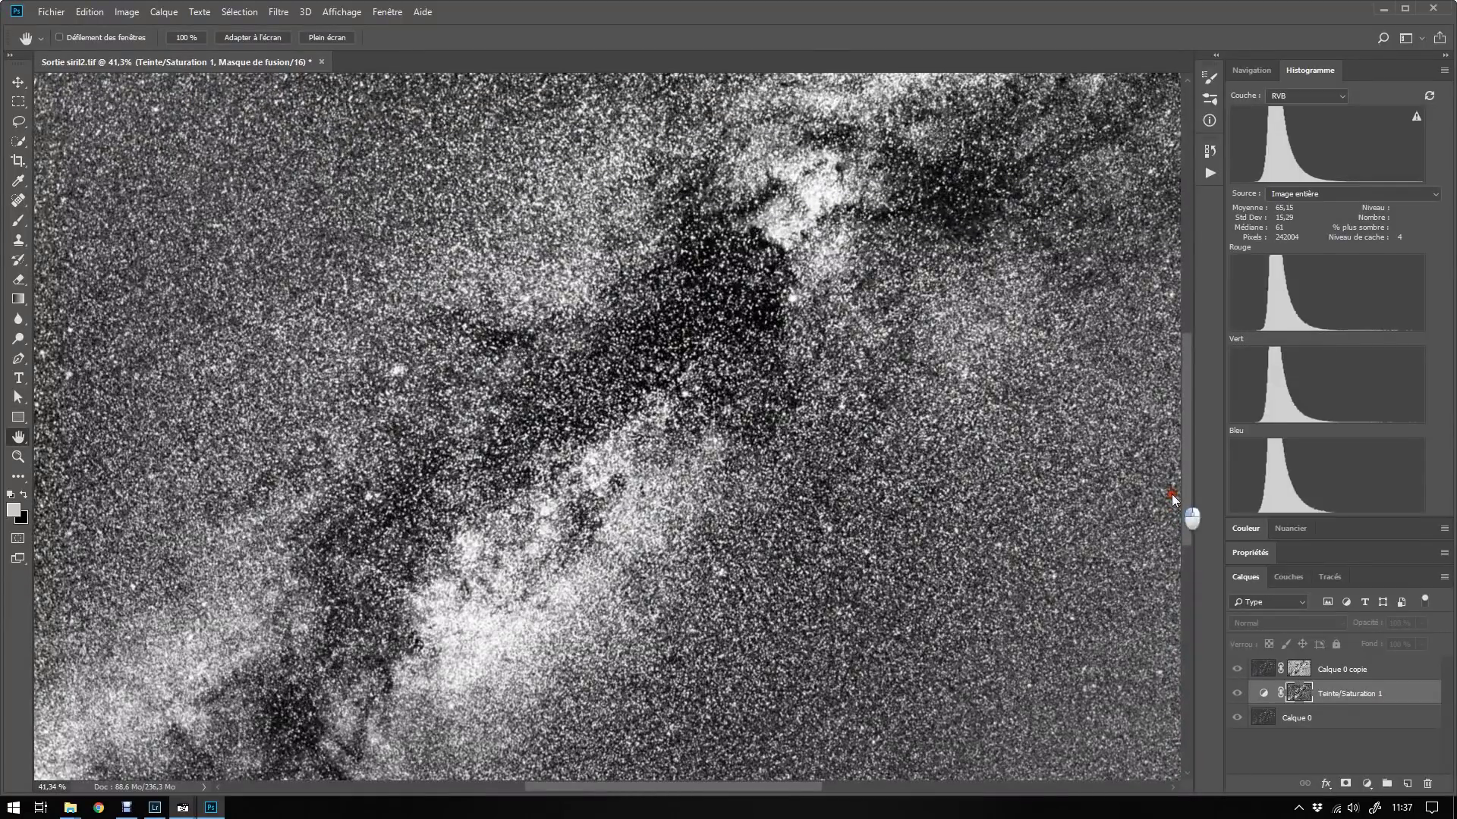
# Step: Darken the Teinte/Saturation 1 mask with a Curves adjustment, pulling the shadows down to about output 21 near input 38
pyautogui.click(197, 13)
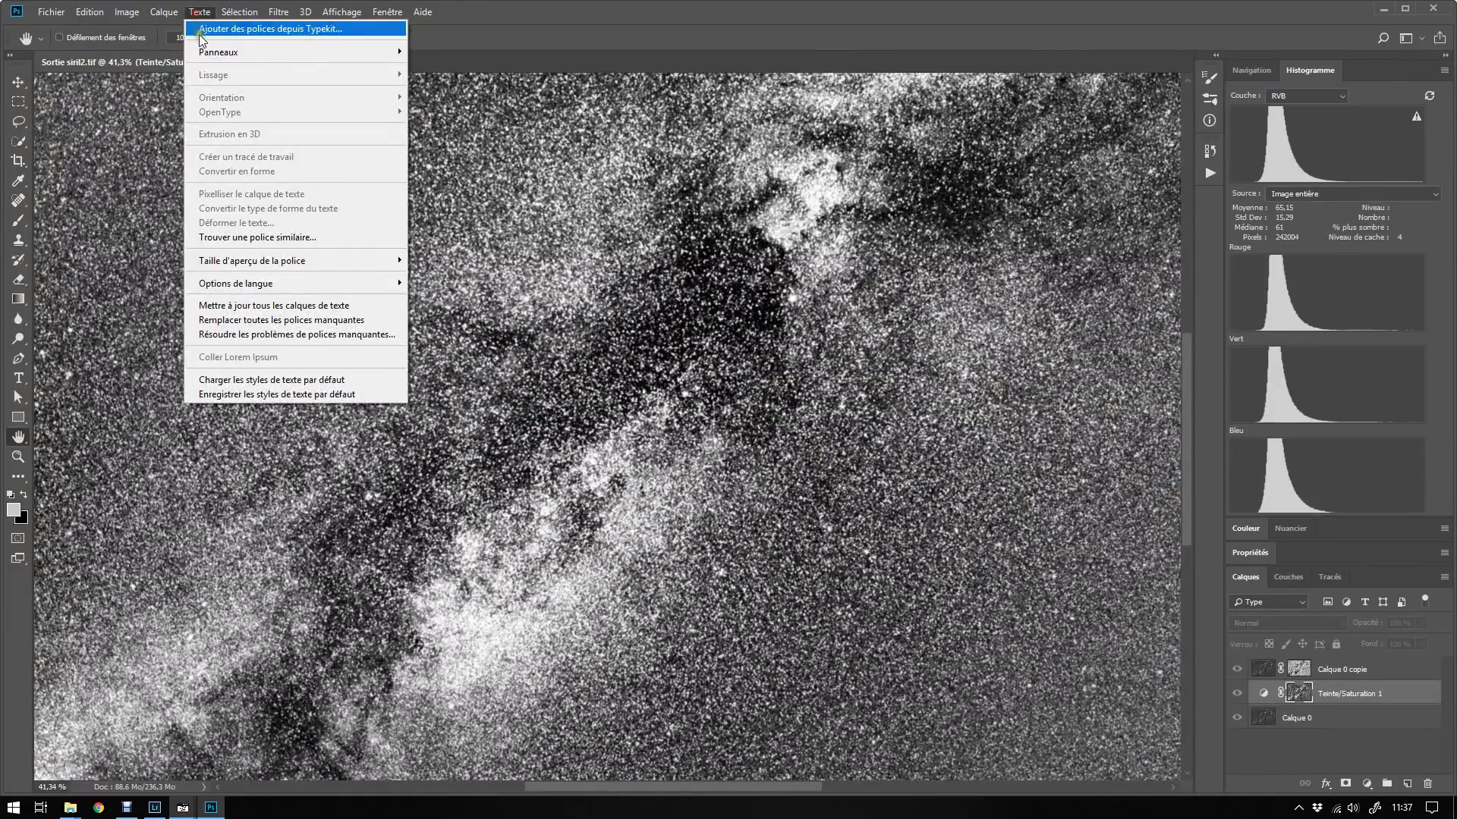
pyautogui.moveTo(127, 11)
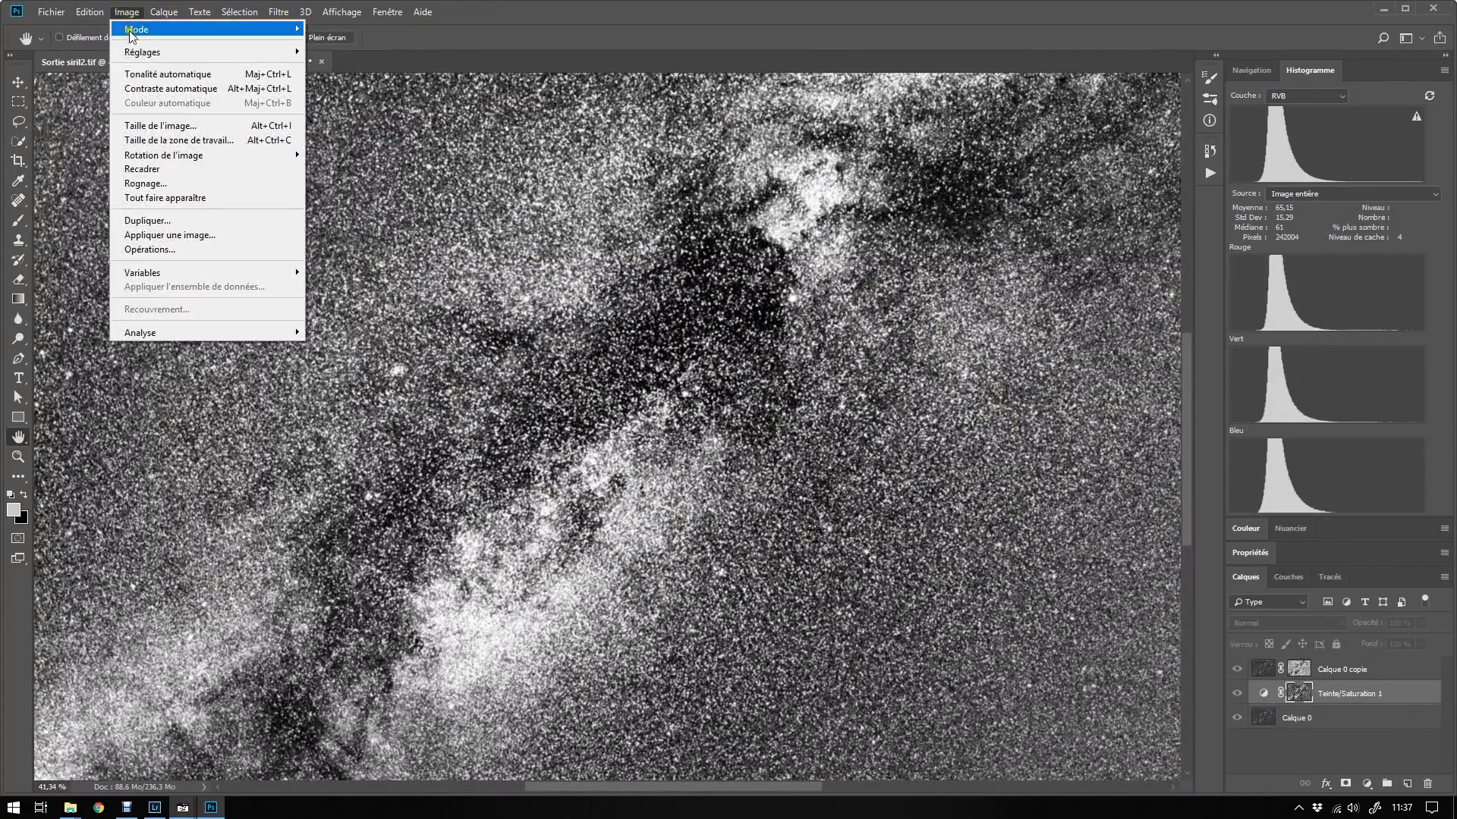
pyautogui.moveTo(142, 52)
pyautogui.click(337, 79)
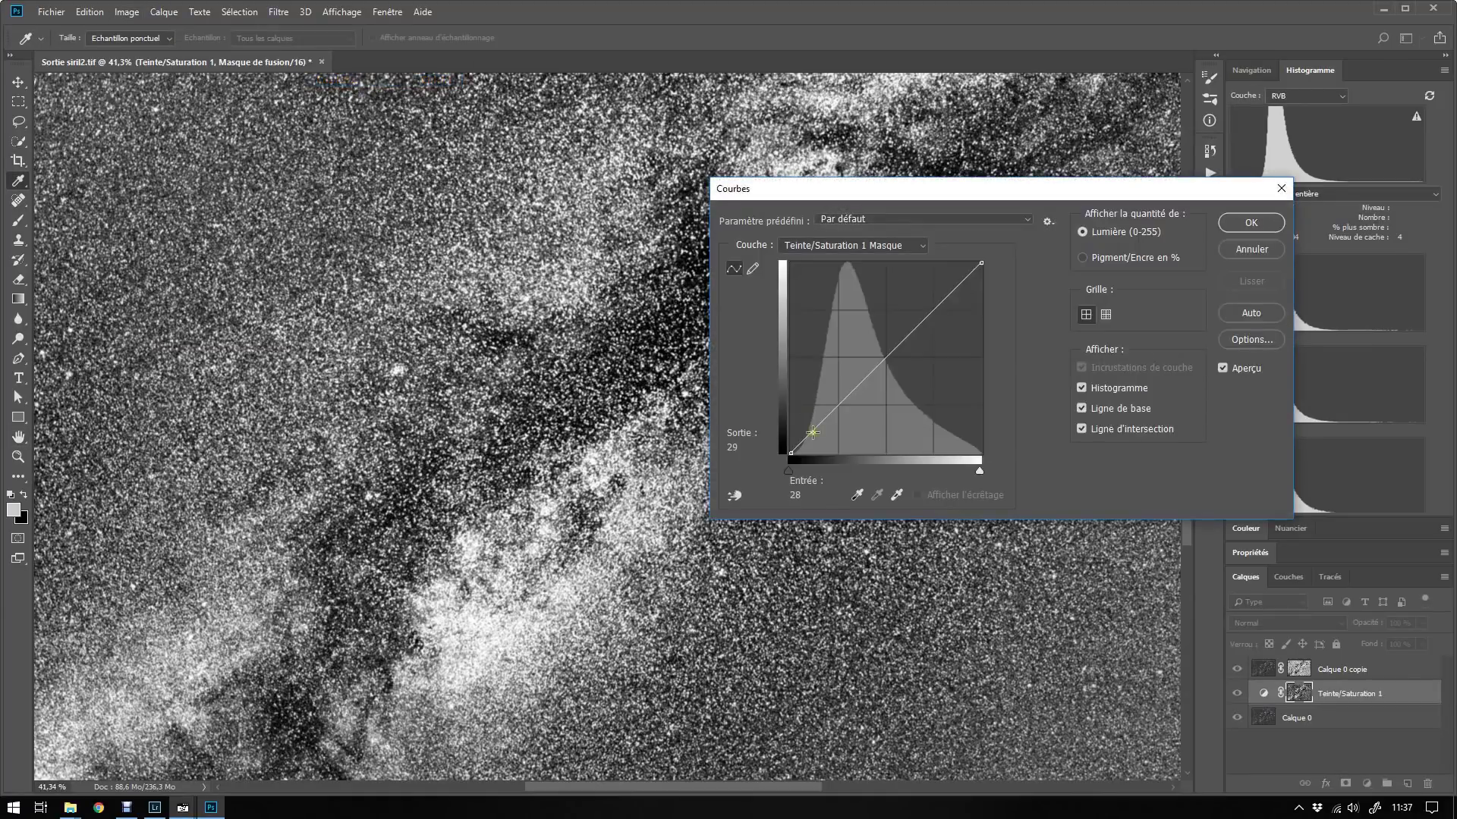
pyautogui.moveTo(815, 433); pyautogui.dragTo(819, 437)
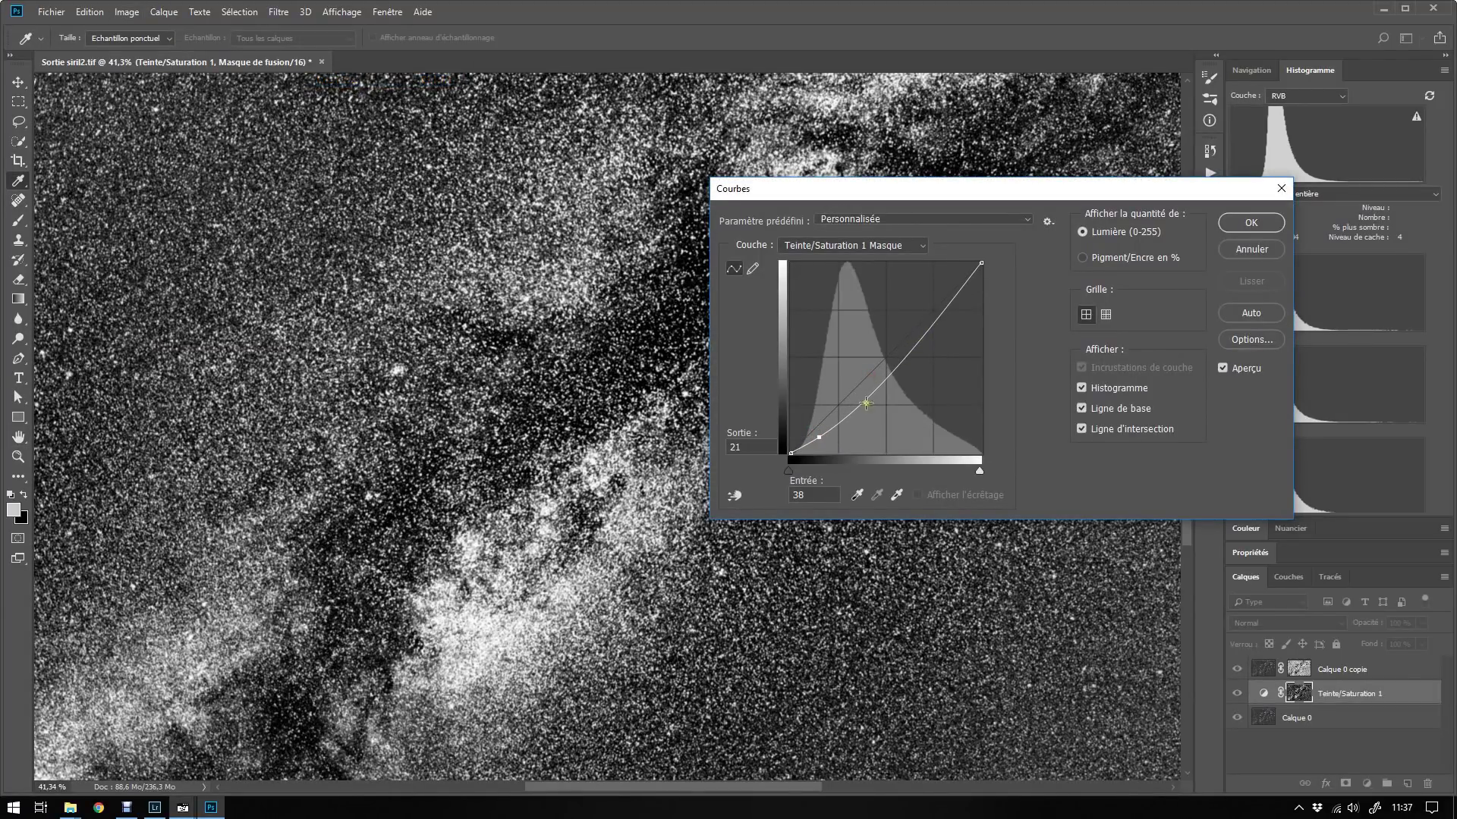
pyautogui.moveTo(818, 436); pyautogui.dragTo(820, 440)
pyautogui.click(1252, 223)
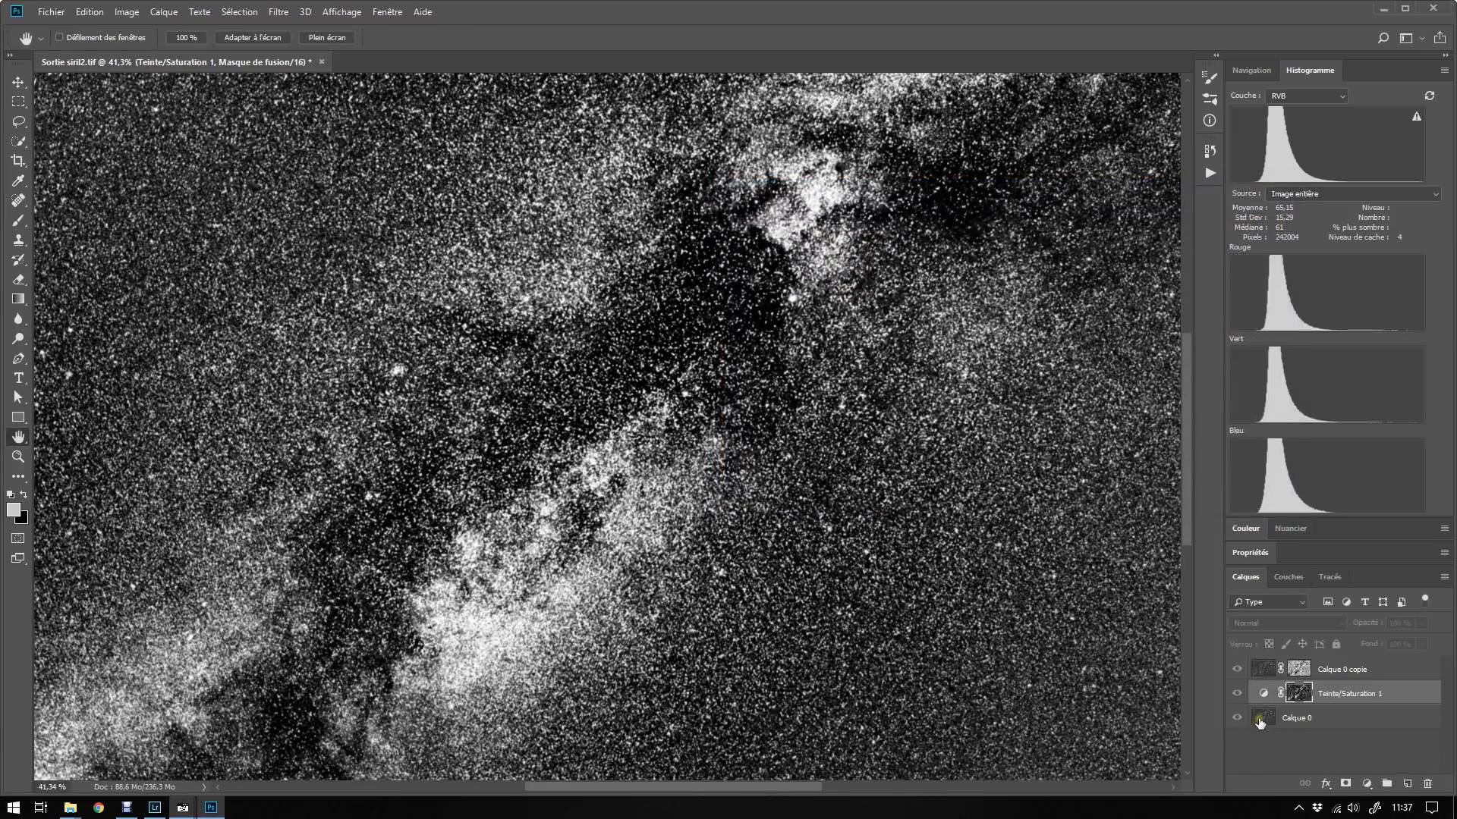
# Step: Return to the colour image and raise the global saturation of Teinte/Saturation 1
pyautogui.click(1261, 723)
pyautogui.click(1258, 695)
pyautogui.click(1264, 692)
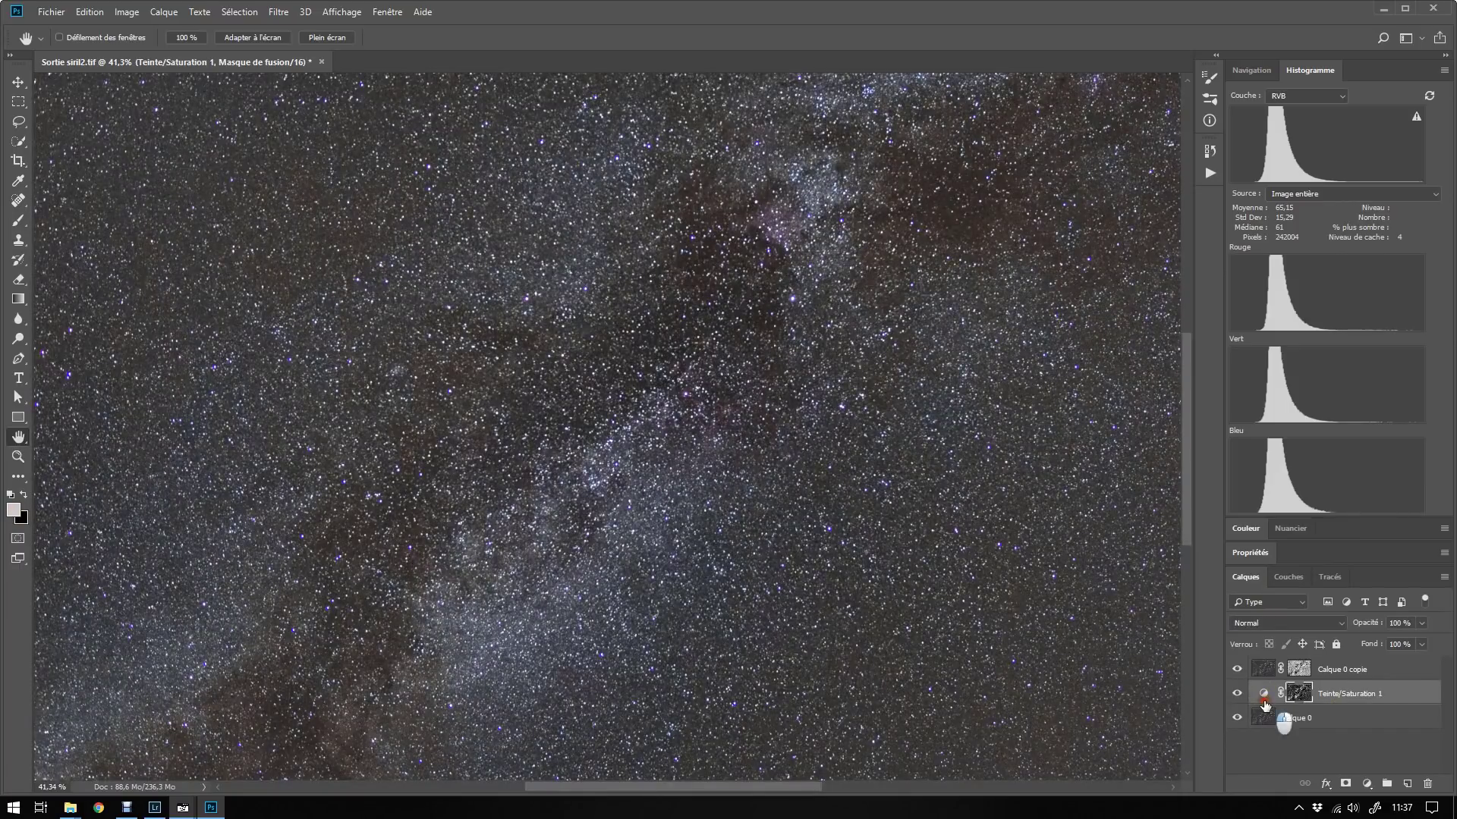
pyautogui.click(1258, 553)
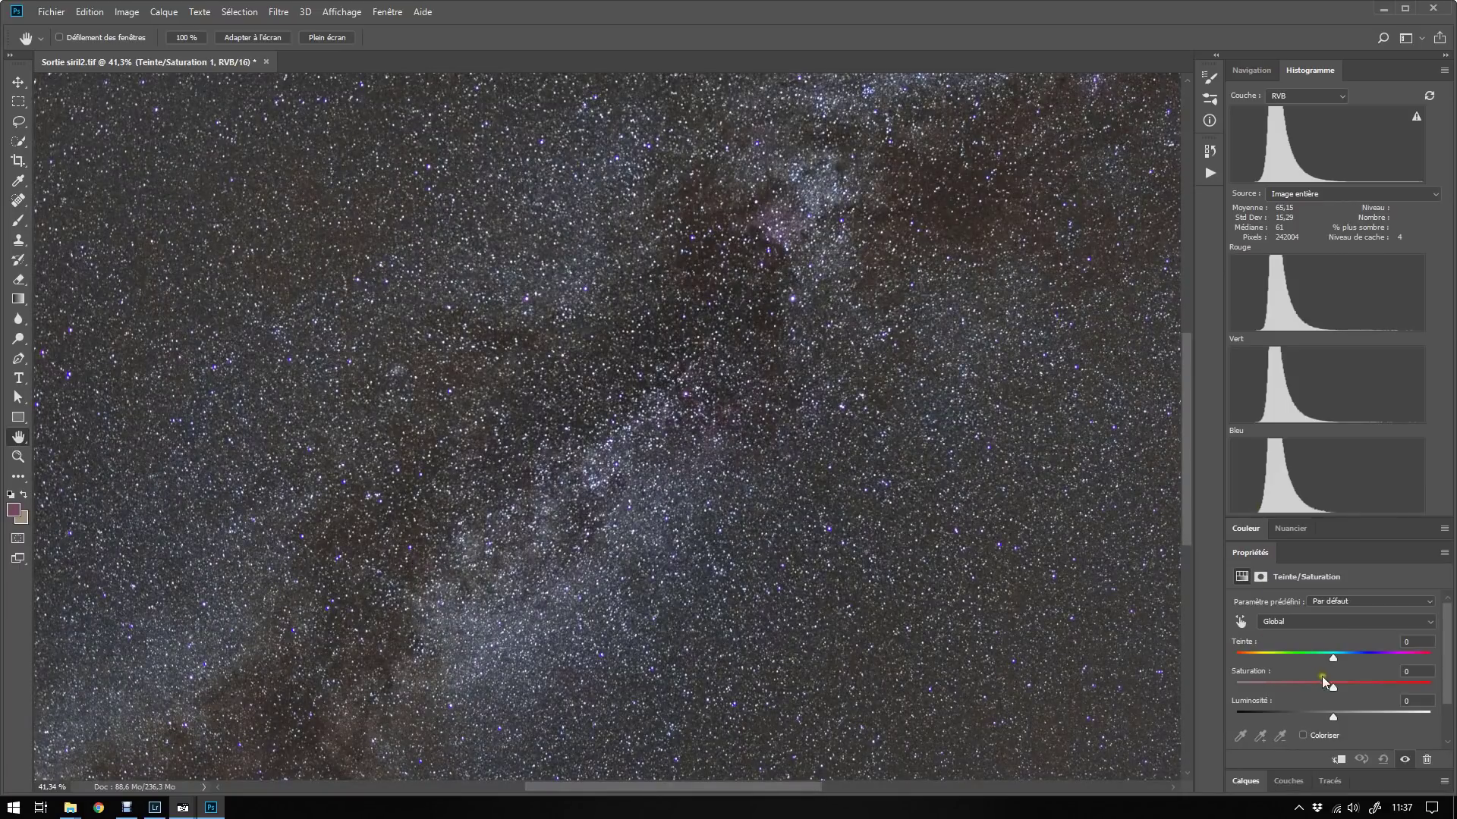
pyautogui.moveTo(1333, 685); pyautogui.dragTo(1386, 688)
pyautogui.click(1418, 676)
# Step: Set the saturation of the reds (Rouges) in Teinte/Saturation 1 to +60
pyautogui.click(1385, 624)
pyautogui.click(1290, 648)
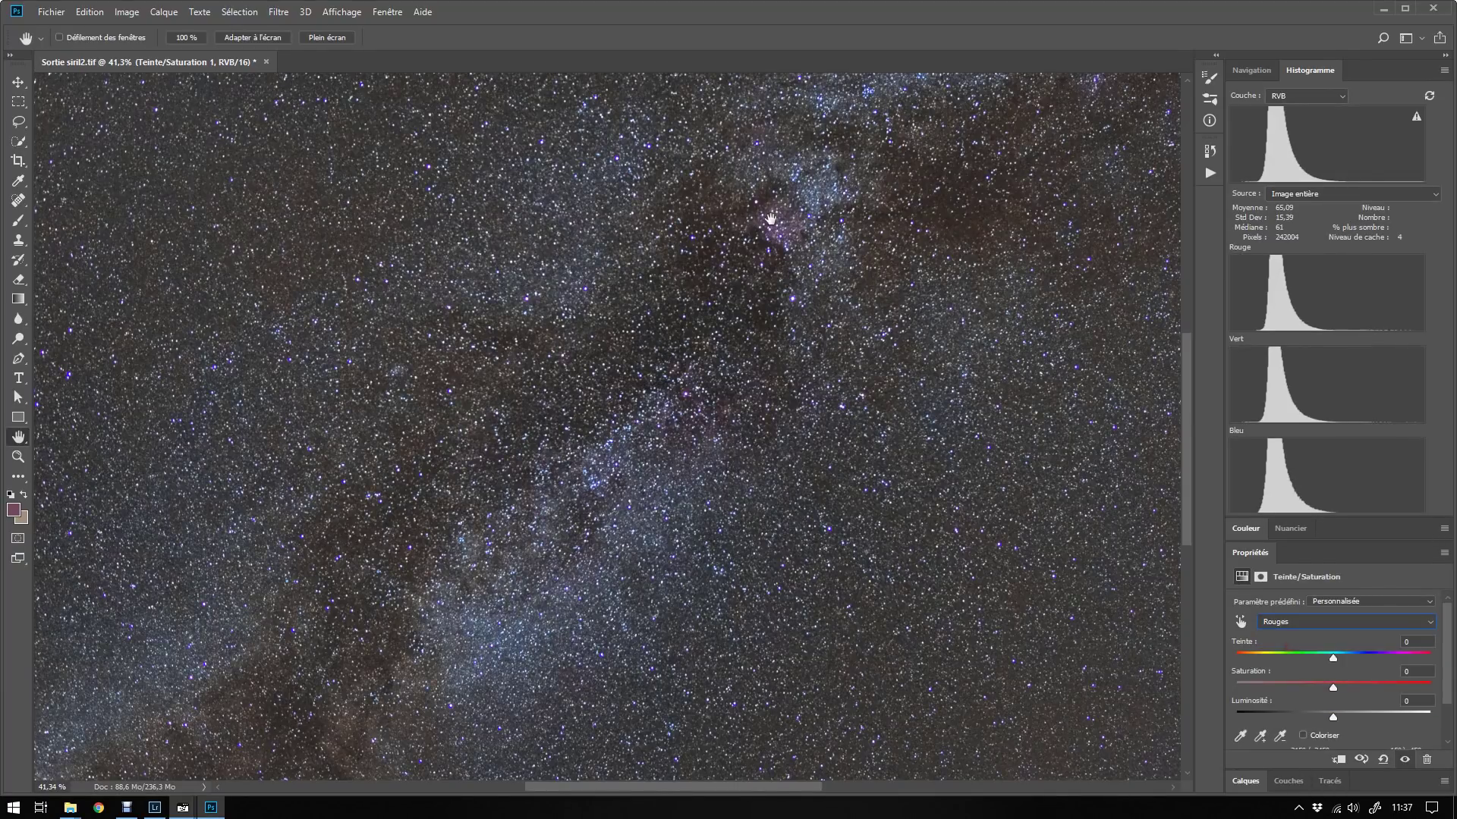
pyautogui.moveTo(1335, 689); pyautogui.dragTo(1392, 697)
pyautogui.click(1405, 672)
pyautogui.write('+60')
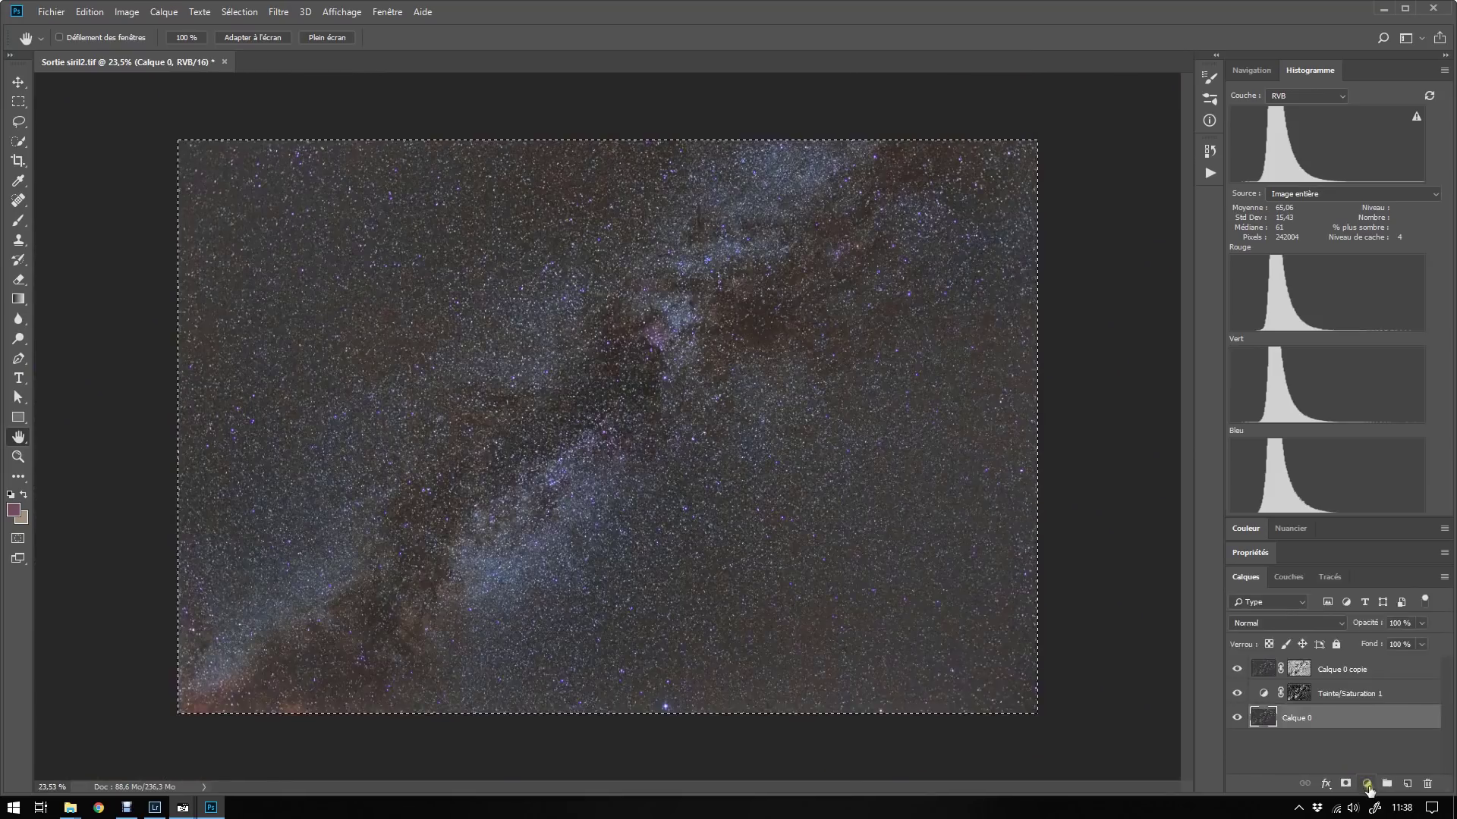
# Step: Add a Curves (Courbes) adjustment layer above Calque 0 and paste the copied luminosity image into its layer mask
pyautogui.click(1365, 786)
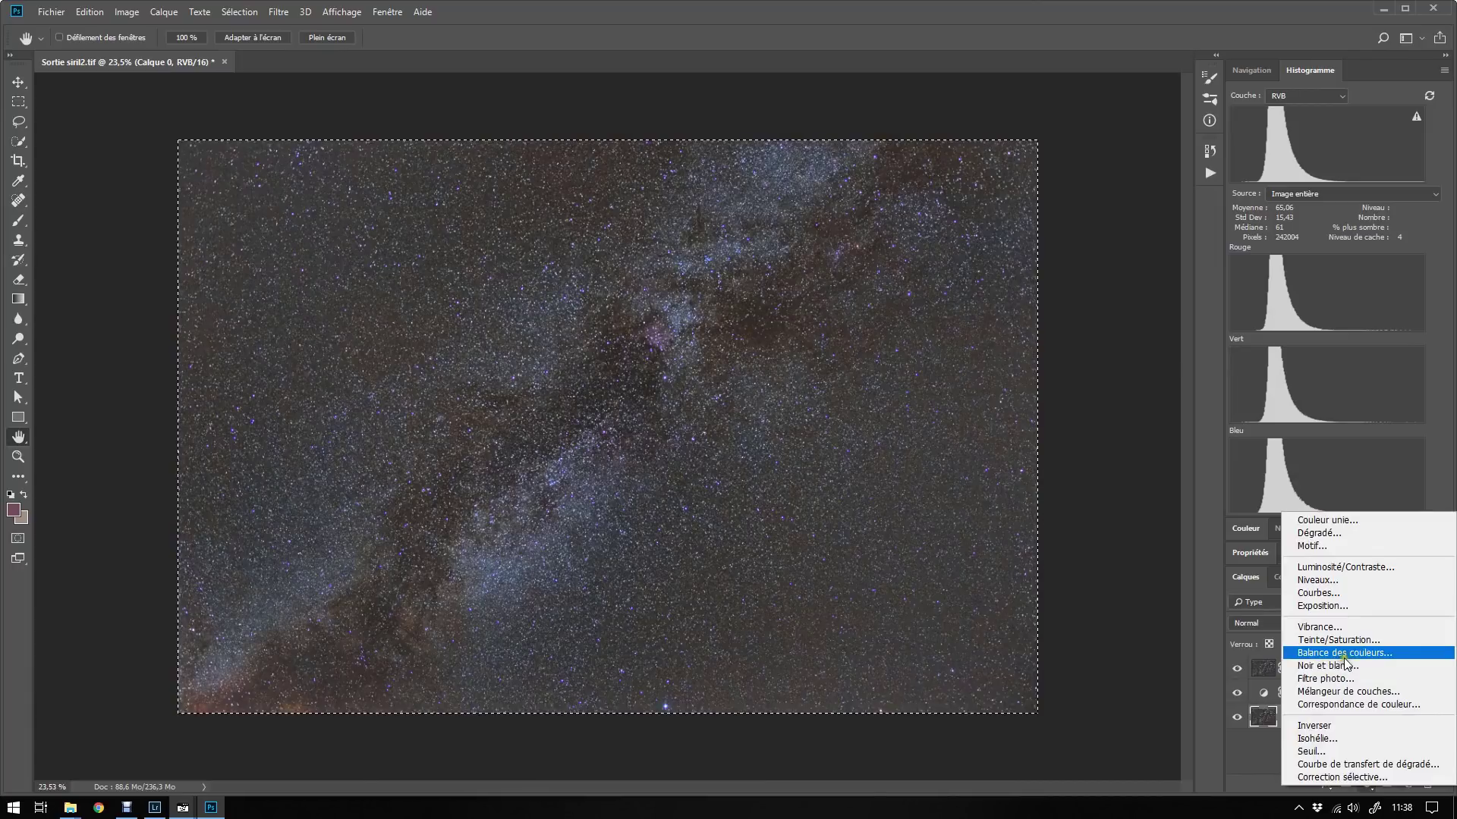
pyautogui.click(1328, 593)
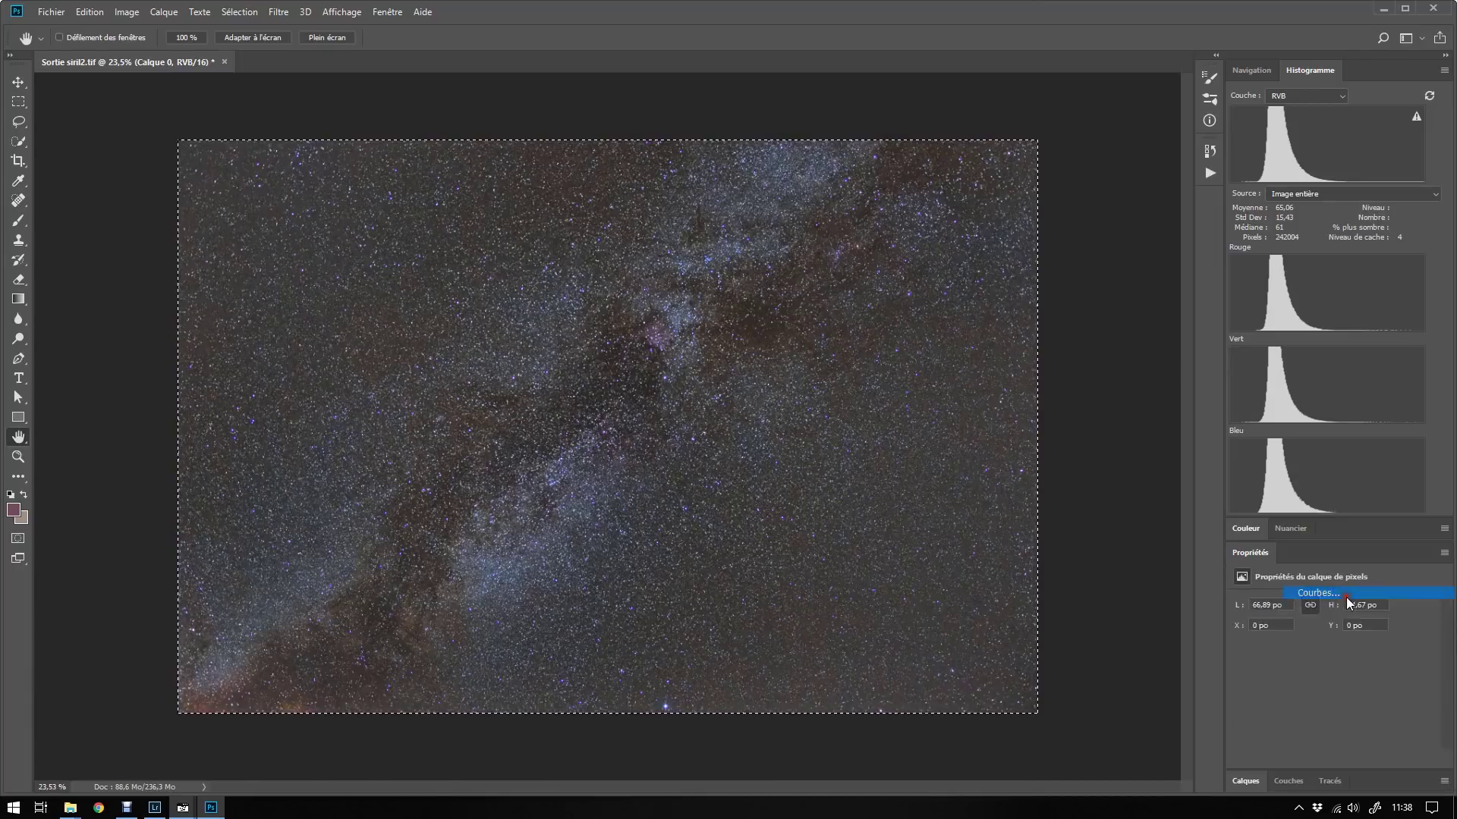
pyautogui.scroll(-2, 1448, 642)
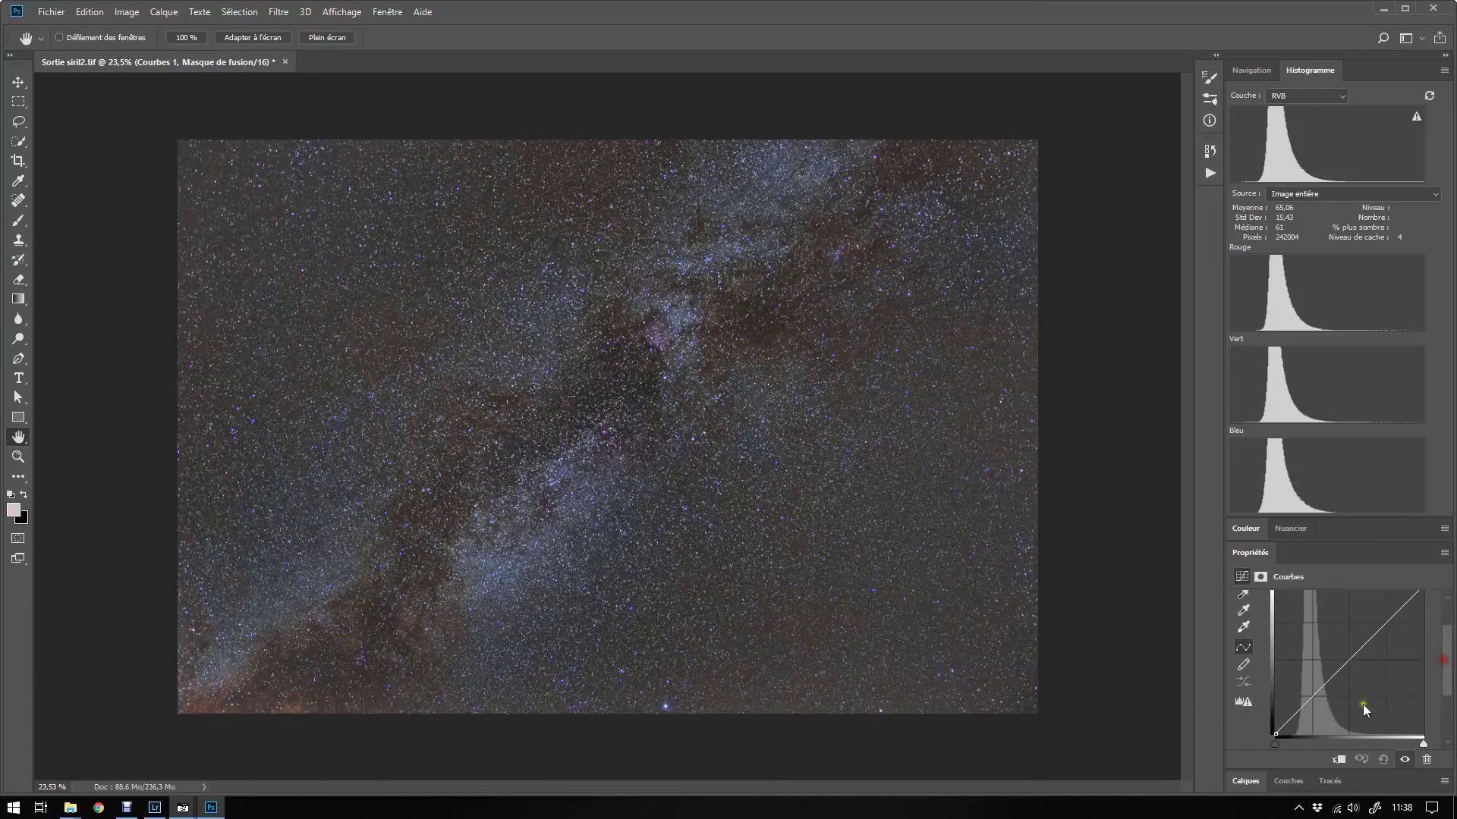
pyautogui.click(1259, 777)
pyautogui.keyDown('alt'); pyautogui.click(1302, 718); pyautogui.keyUp('alt')
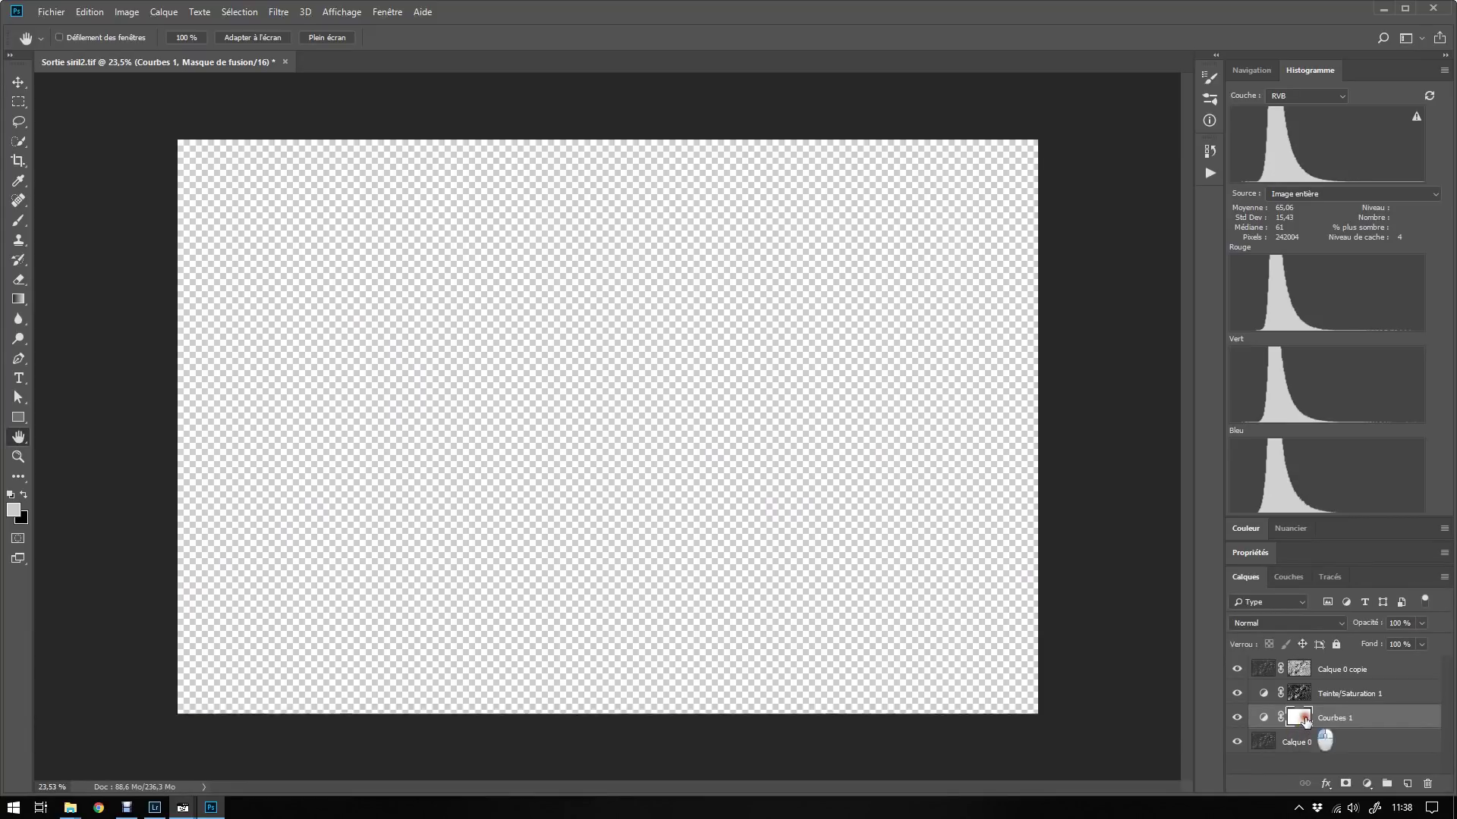
pyautogui.hotkey('ctrl', 'v')
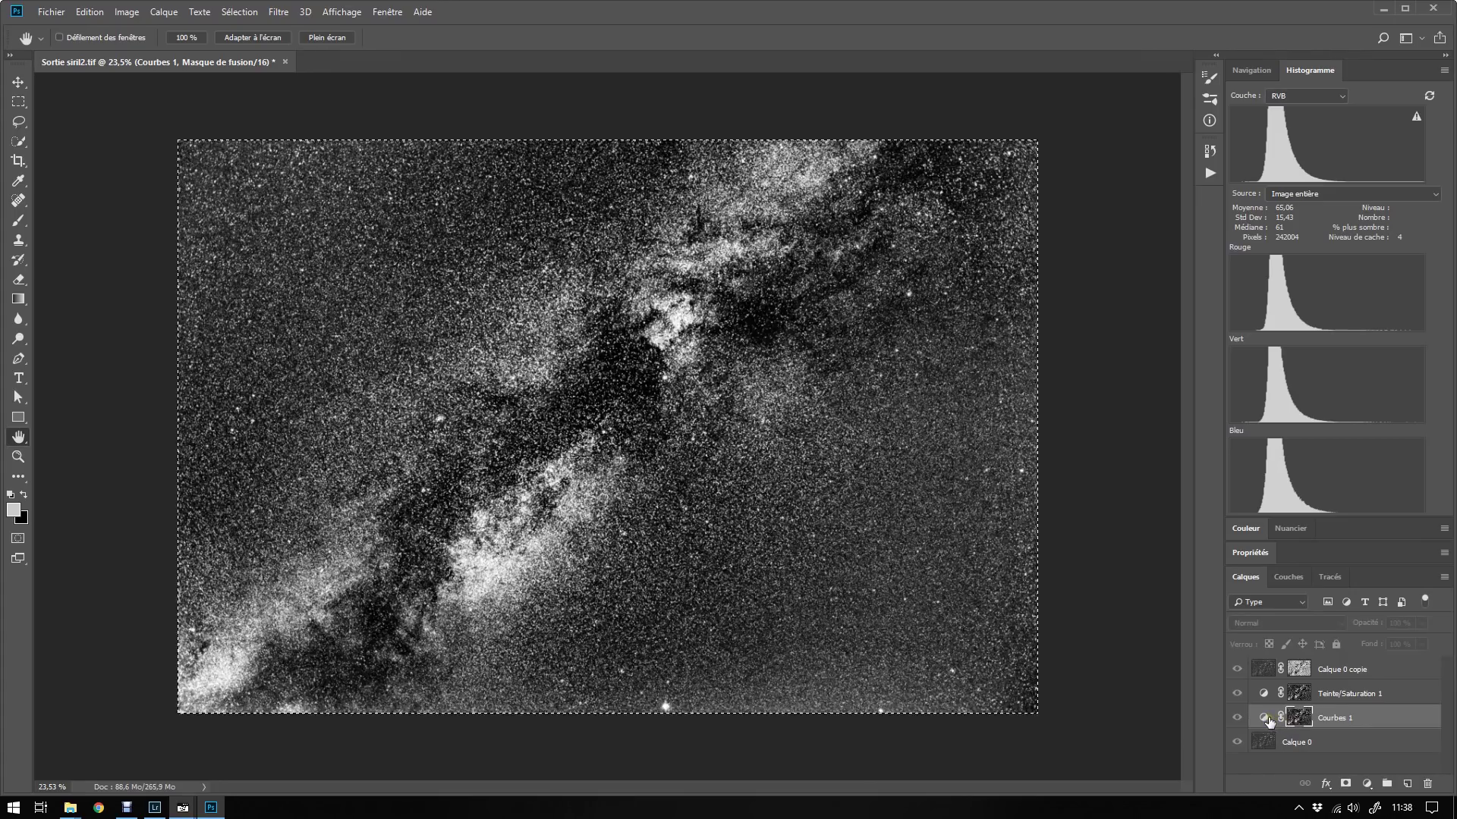
# Step: Return to the colour image and shape the Courbes 1 curve into an S, raising the highlights and slightly lowering the shadows
pyautogui.click(1267, 718)
pyautogui.click(1272, 557)
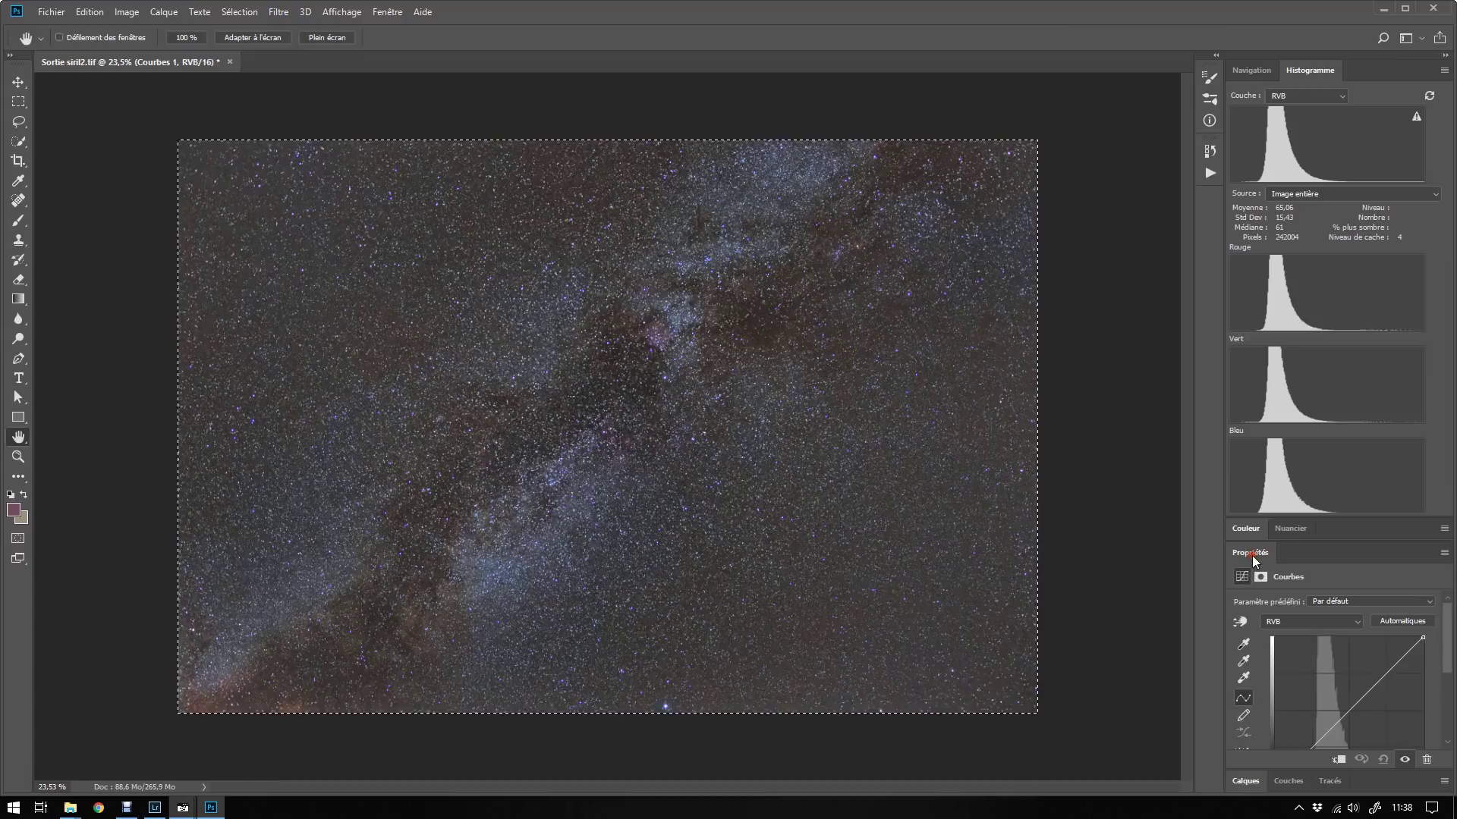
pyautogui.moveTo(1395, 663); pyautogui.dragTo(1386, 654)
pyautogui.moveTo(1317, 727); pyautogui.dragTo(1316, 732)
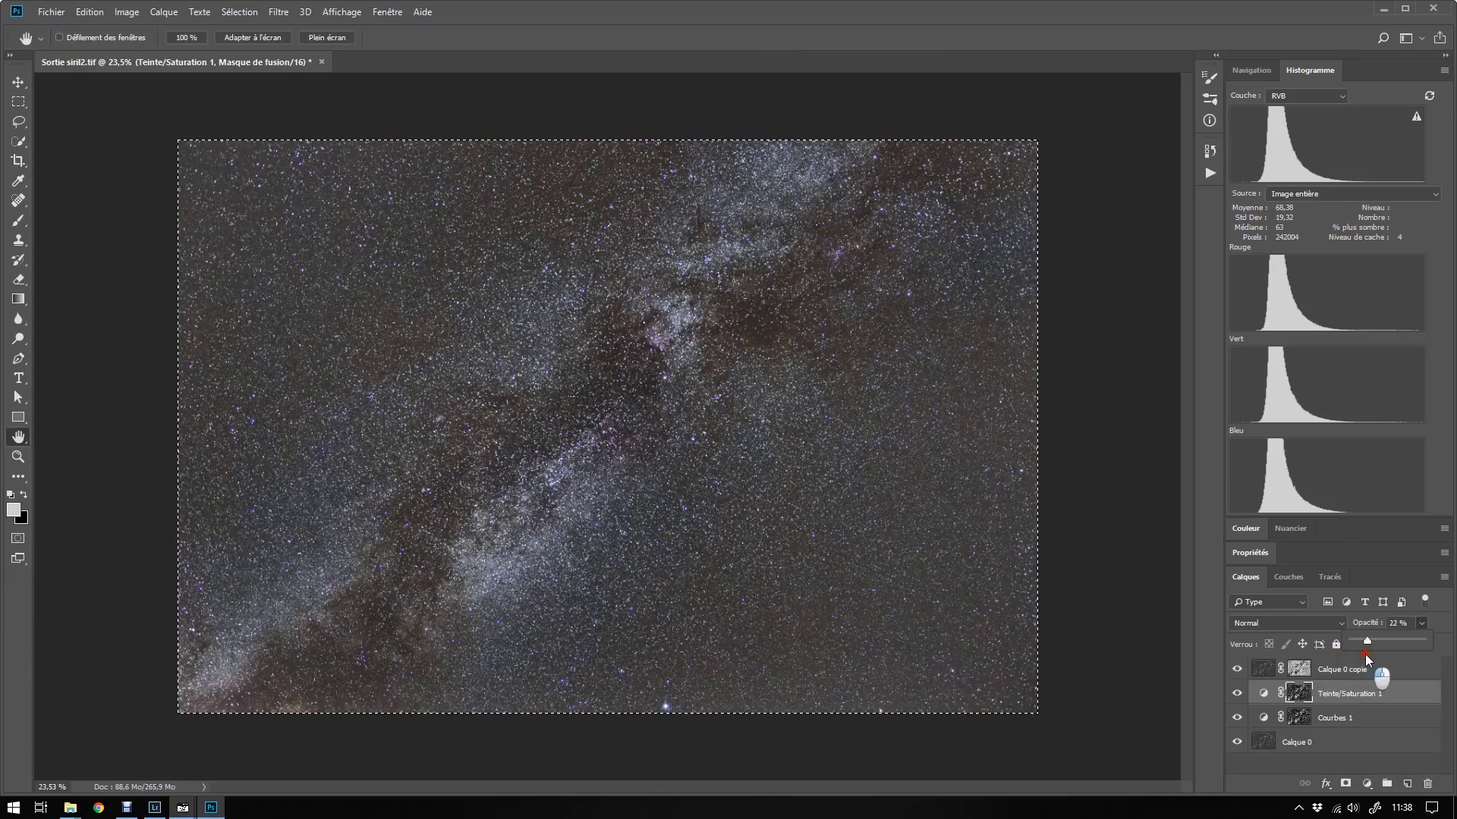
# Step: Set the opacity of the Teinte/Saturation 1 layer to 100 %
pyautogui.click(1263, 693)
pyautogui.click(1421, 625)
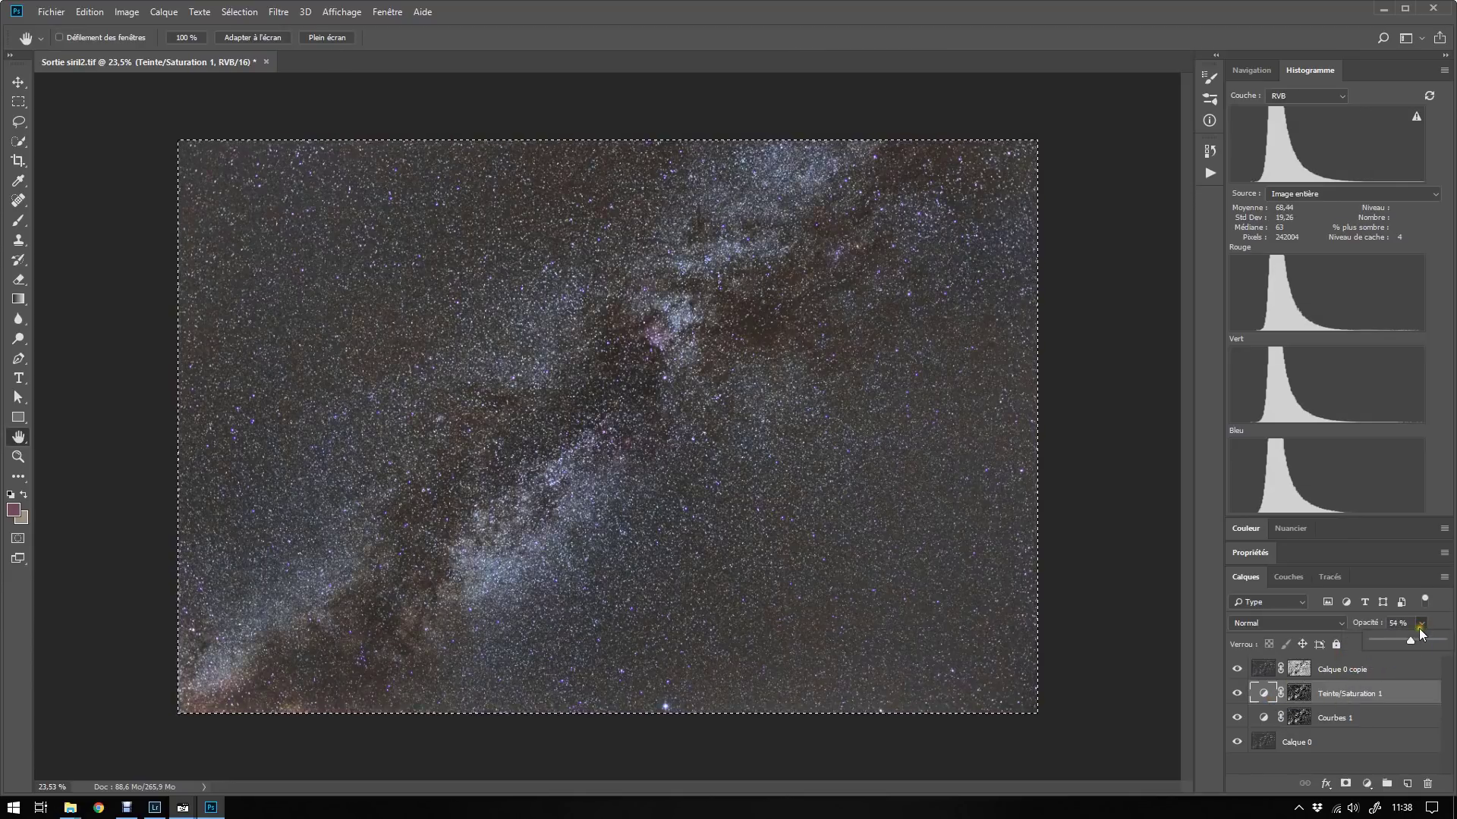
pyautogui.moveTo(1409, 641); pyautogui.dragTo(1443, 653)
pyautogui.click(1359, 715)
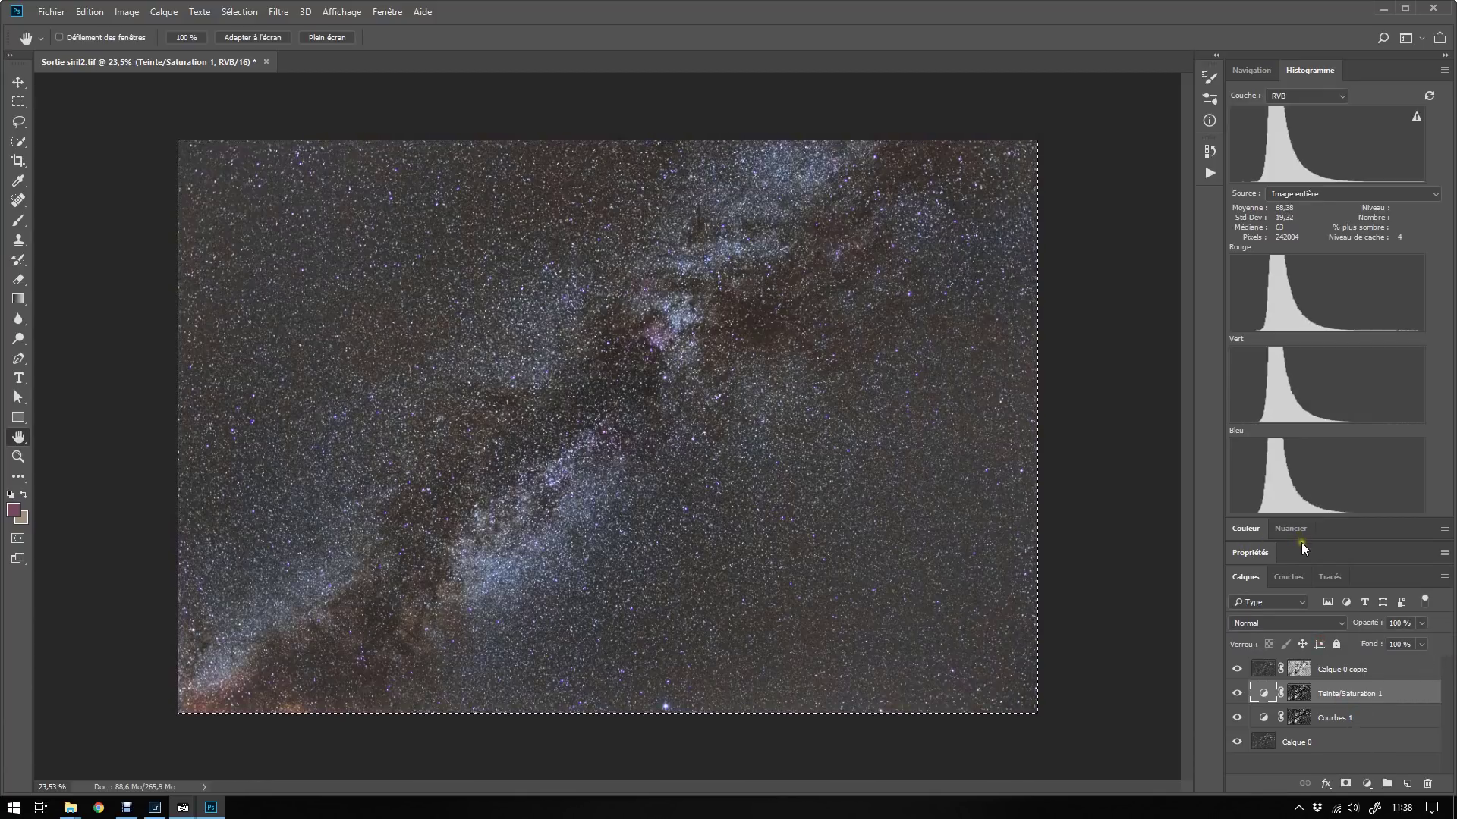
# Step: Set the global saturation of Teinte/Saturation 1 to +80
pyautogui.click(1258, 555)
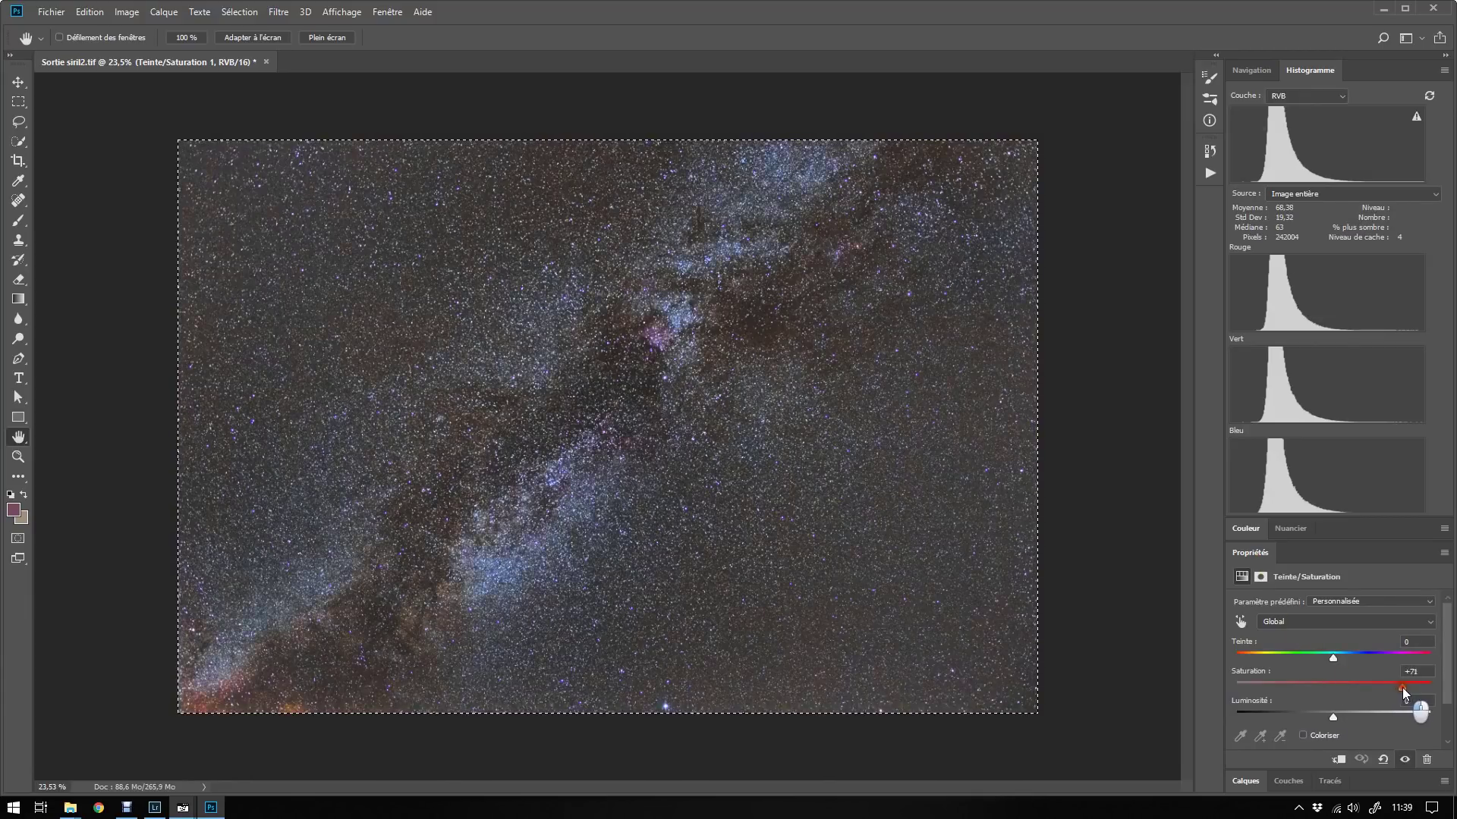
pyautogui.moveTo(1407, 687); pyautogui.dragTo(1407, 687)
pyautogui.write('+80')
# Step: Lower the opacity of the Teinte/Saturation 1 layer and clear the selection around the image
pyautogui.click(1248, 782)
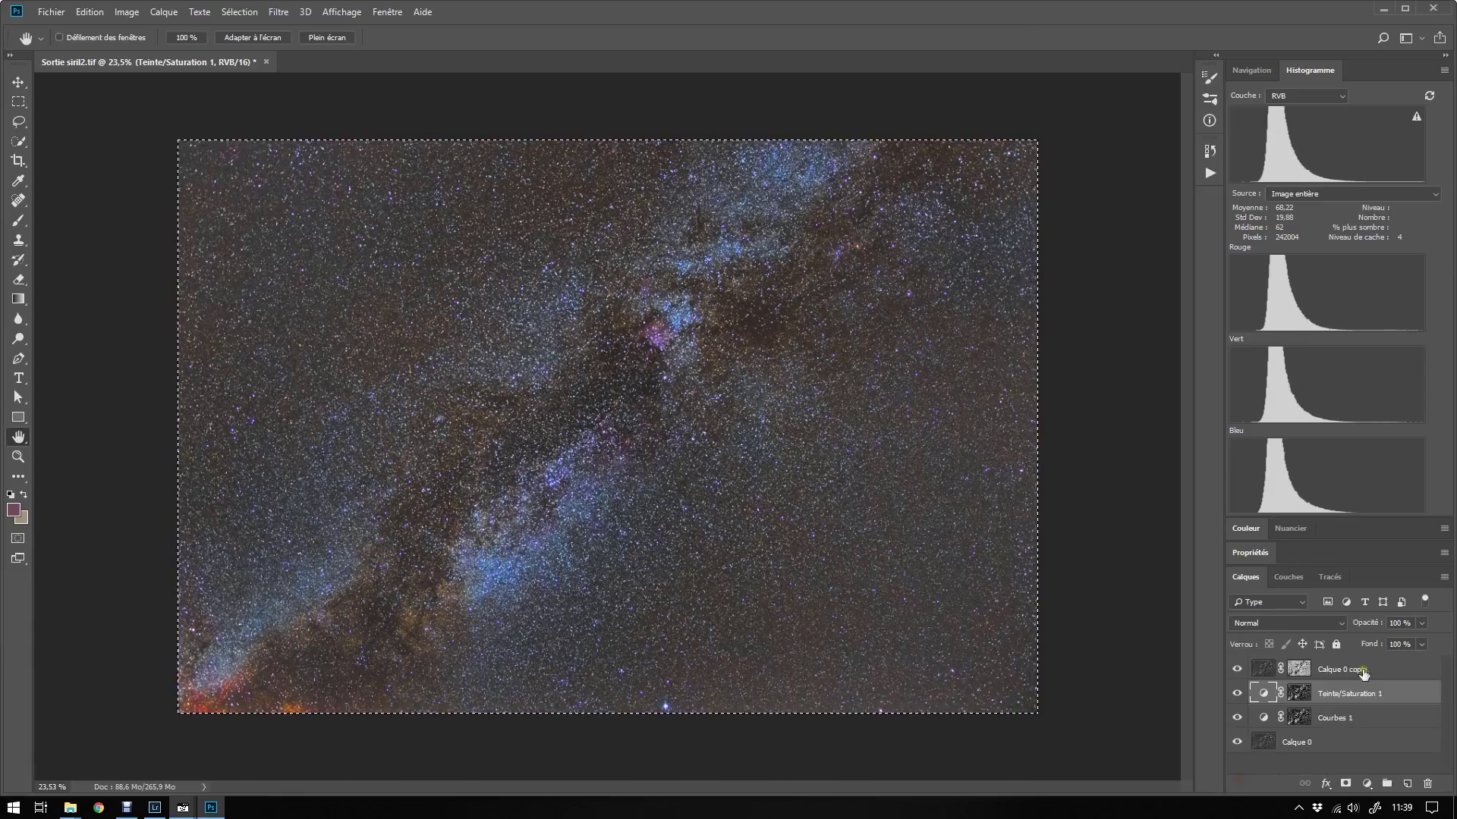
pyautogui.moveTo(1421, 624); pyautogui.dragTo(1391, 650)
pyautogui.hotkey('ctrl', 'd')
# Step: Add a Levels (Niveaux) adjustment layer above Calque 0 with the black input level at 23 and the midtones at 1.20
pyautogui.click(1335, 742)
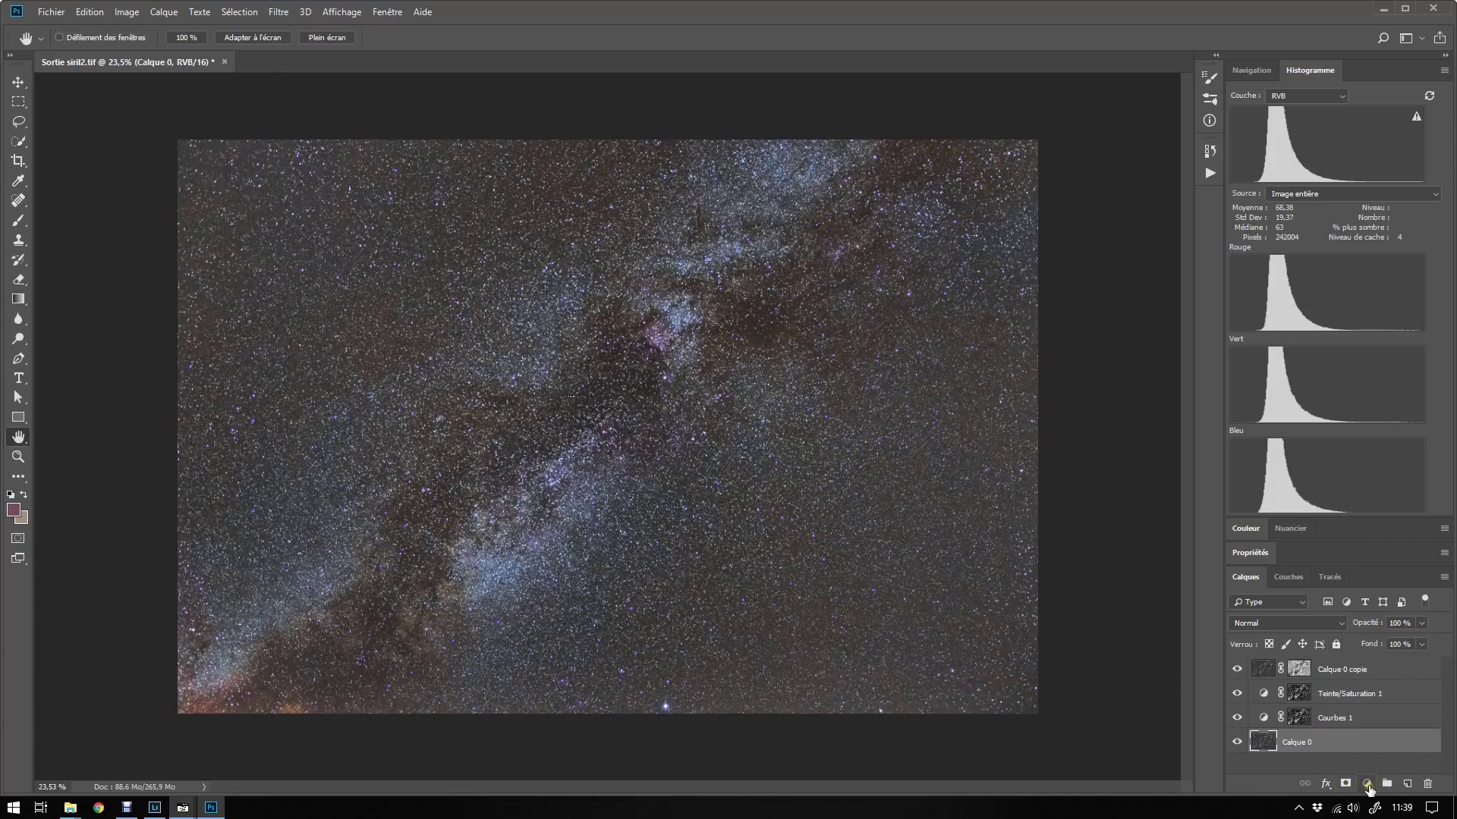
pyautogui.click(1367, 784)
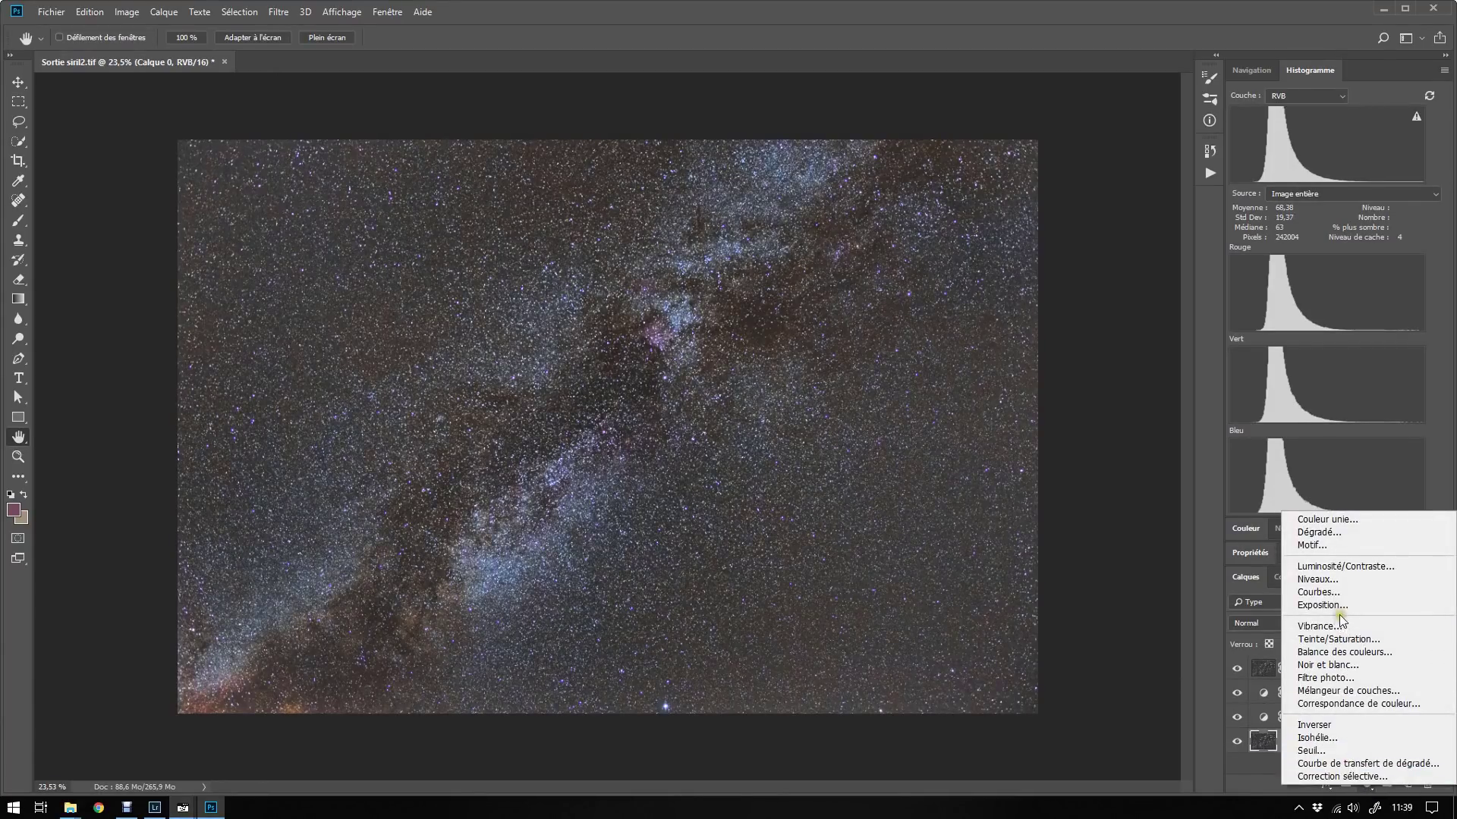
pyautogui.click(1320, 578)
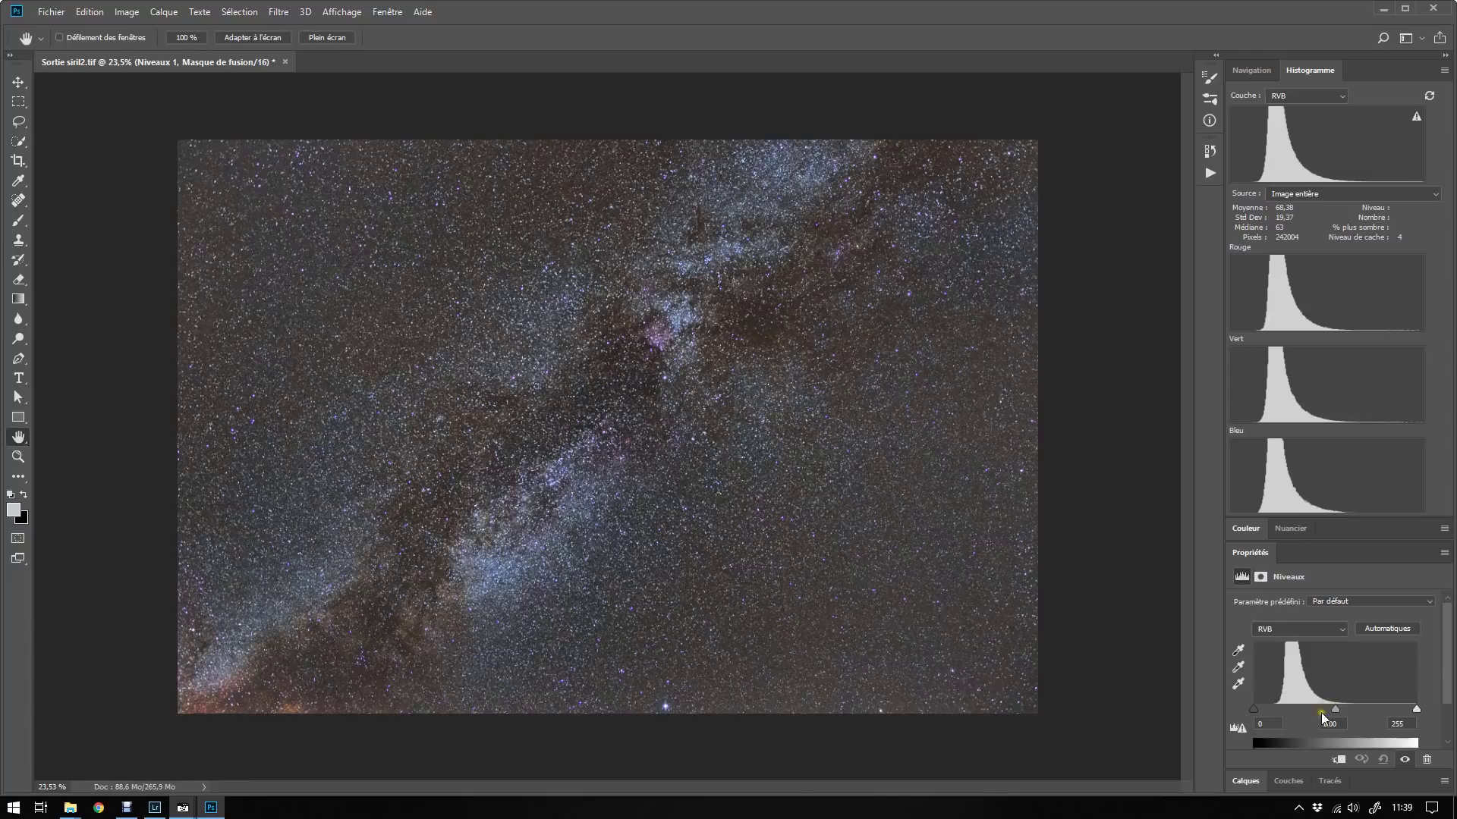
pyautogui.moveTo(1253, 707); pyautogui.dragTo(1267, 707)
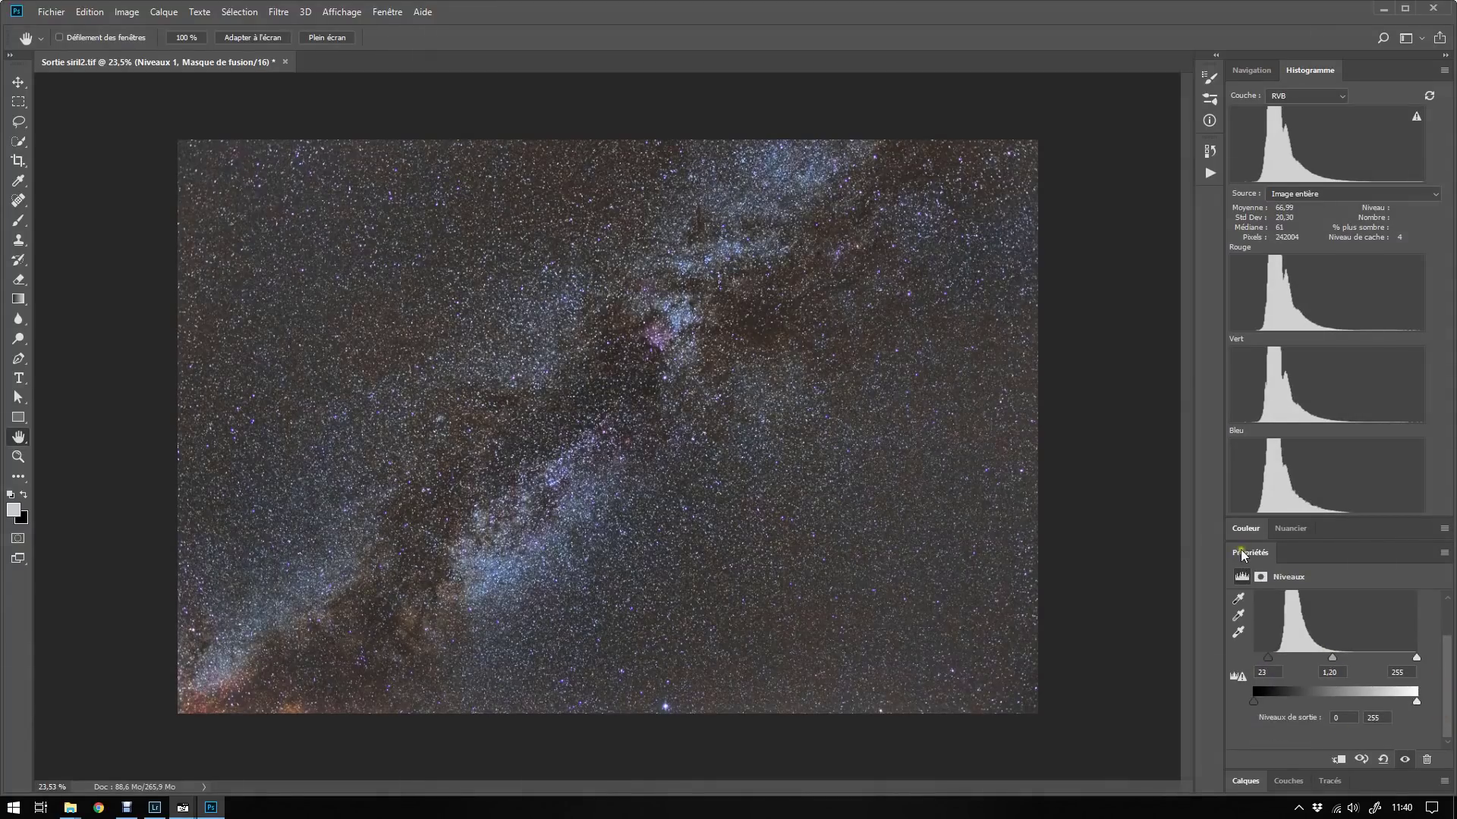
# Step: Open the curve settings of the Courbes 1 adjustment layer
pyautogui.click(1248, 781)
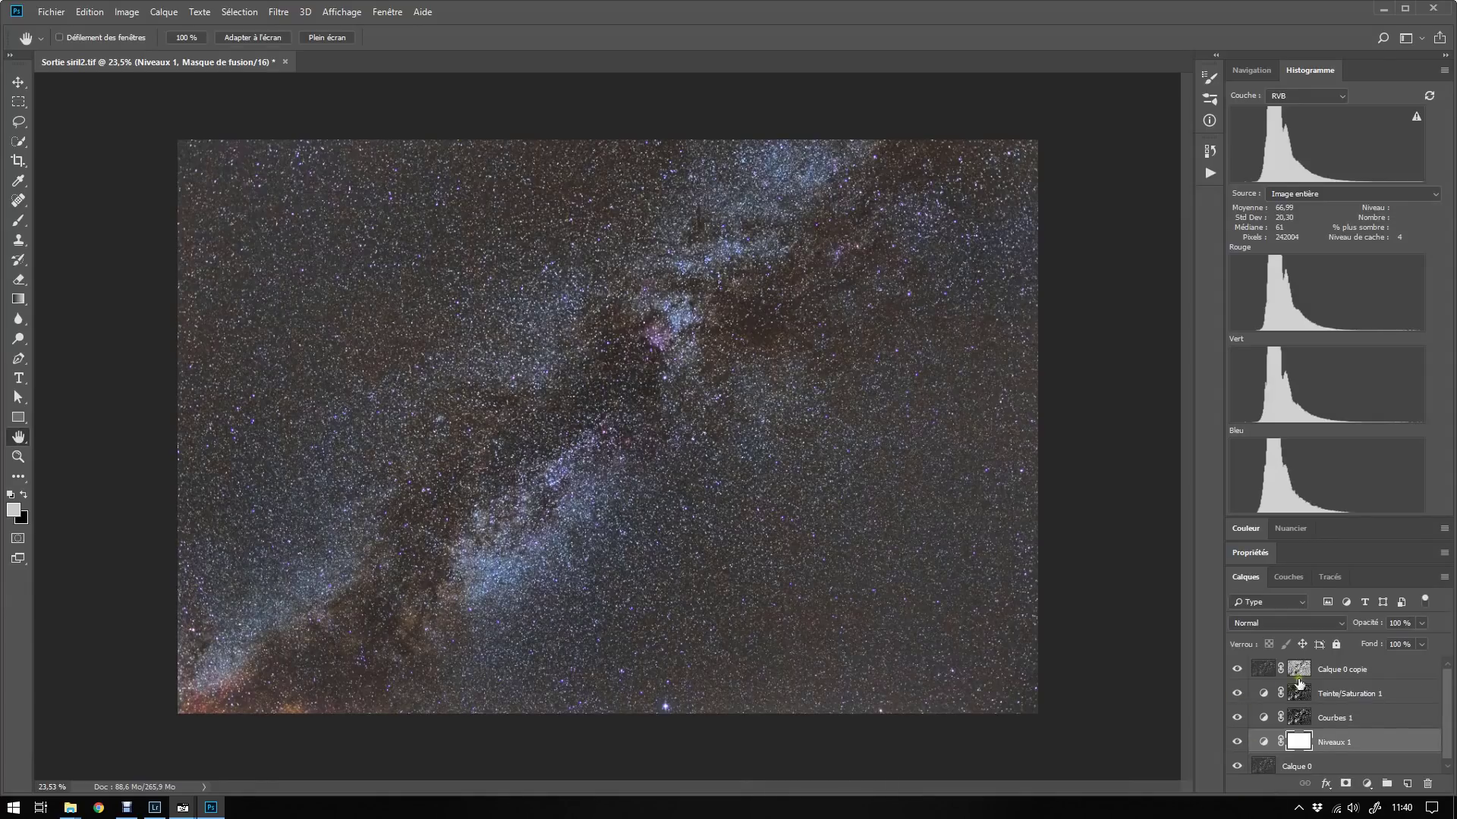
pyautogui.click(1319, 720)
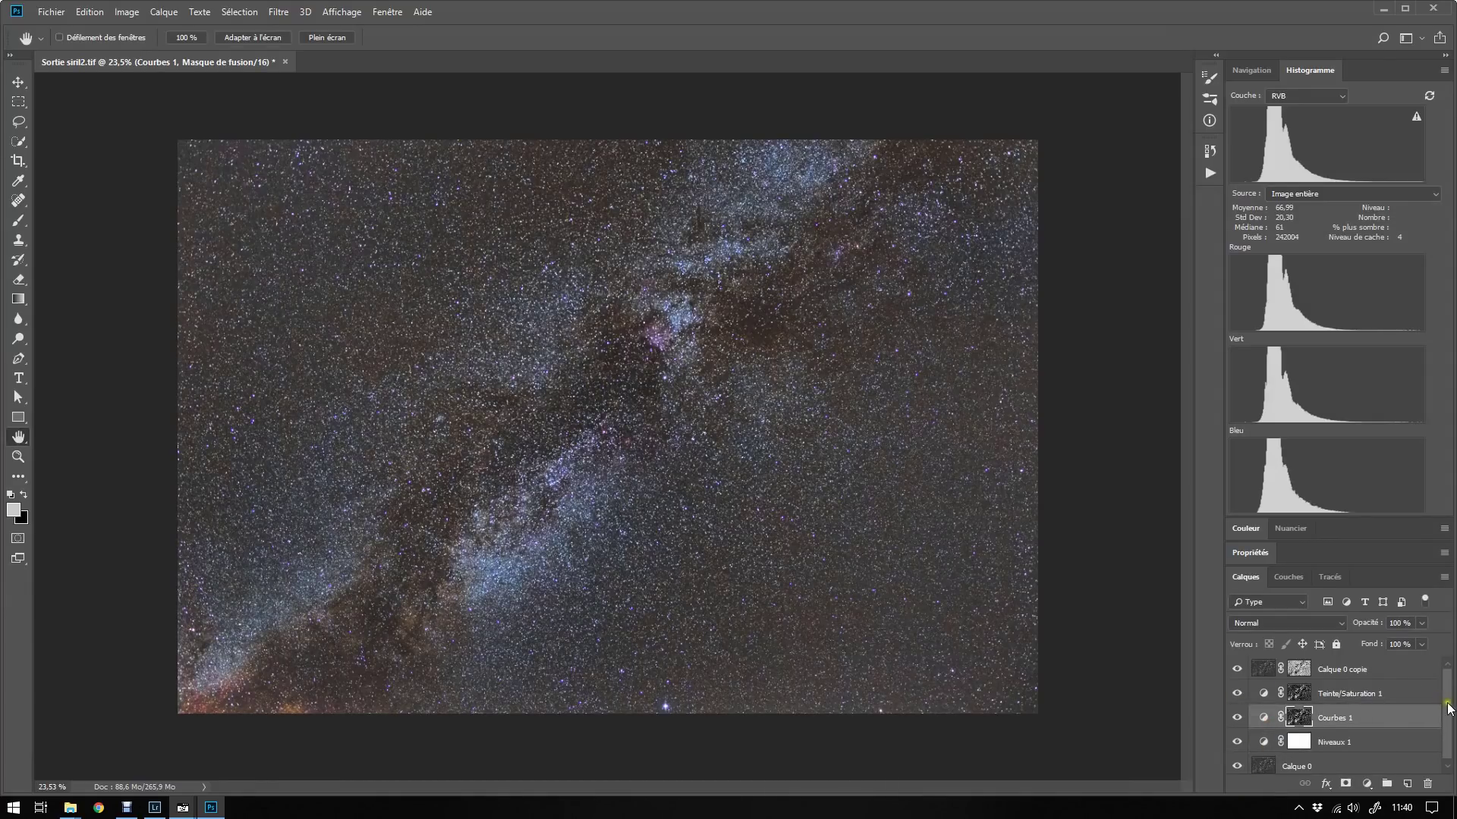
pyautogui.click(1262, 556)
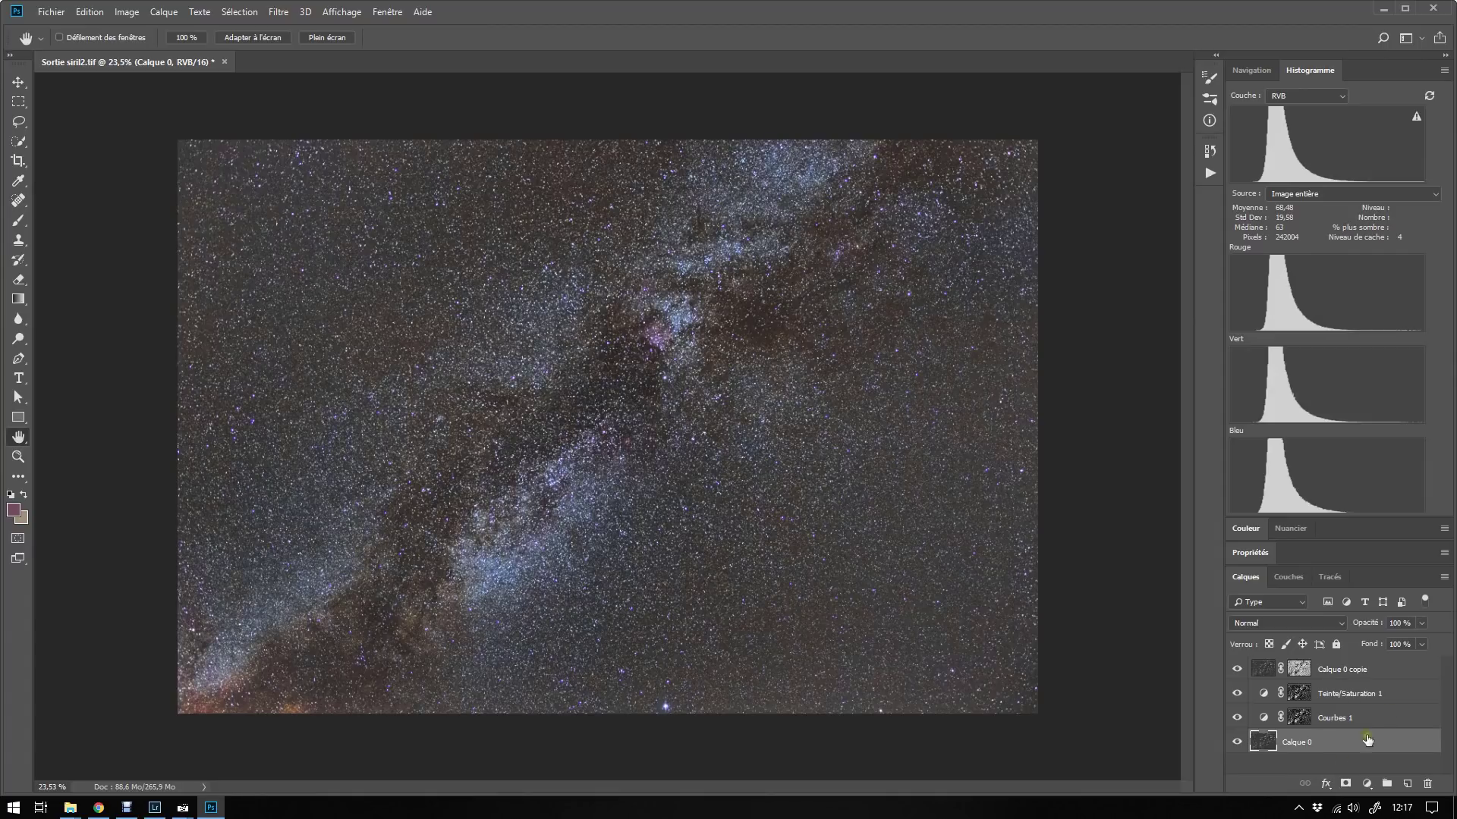
# Step: Flatten all layers of the image into a single background layer and inspect the star field up close
pyautogui.rightClick(1301, 746)
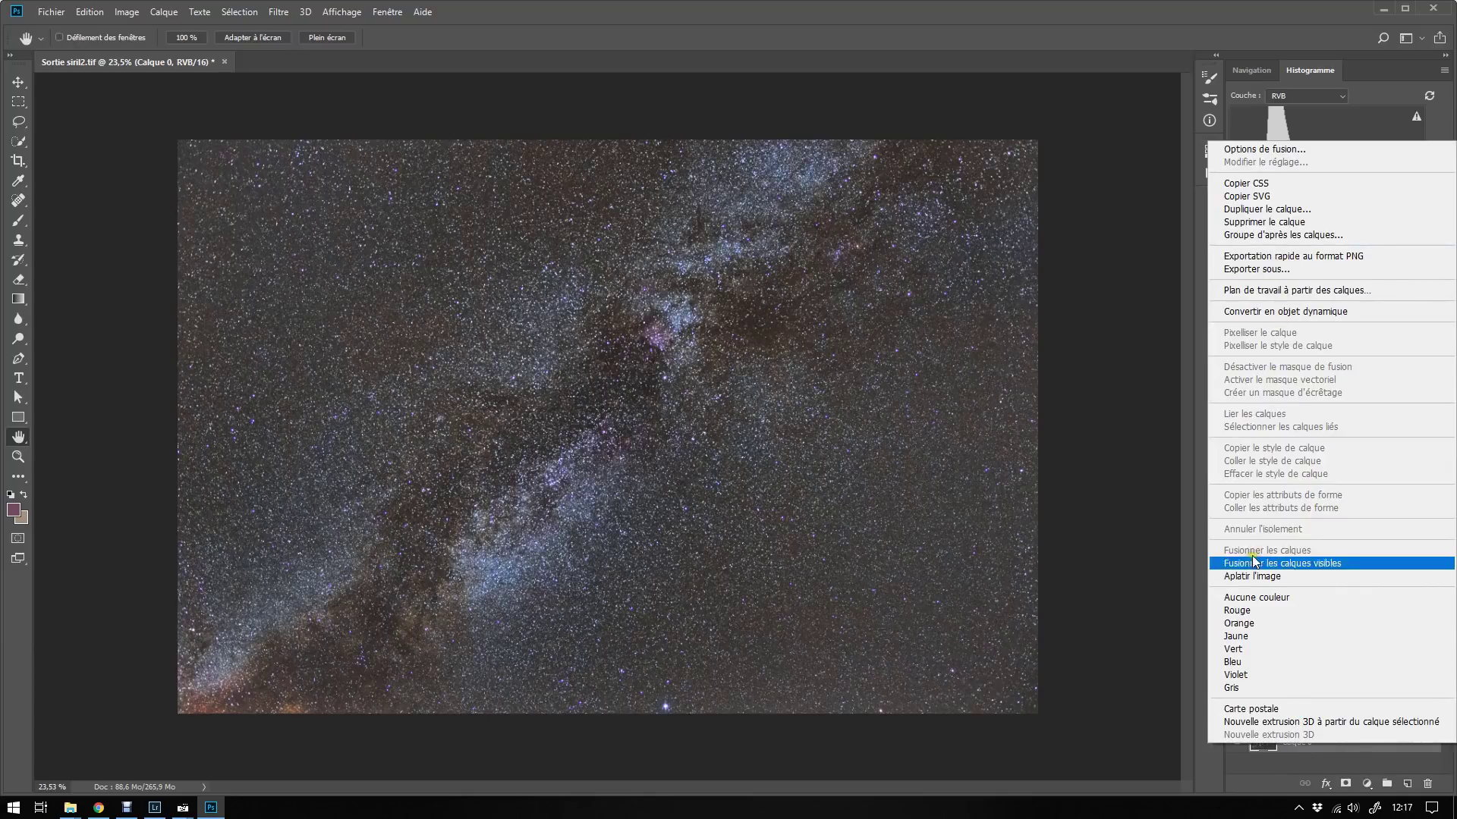
pyautogui.click(1281, 578)
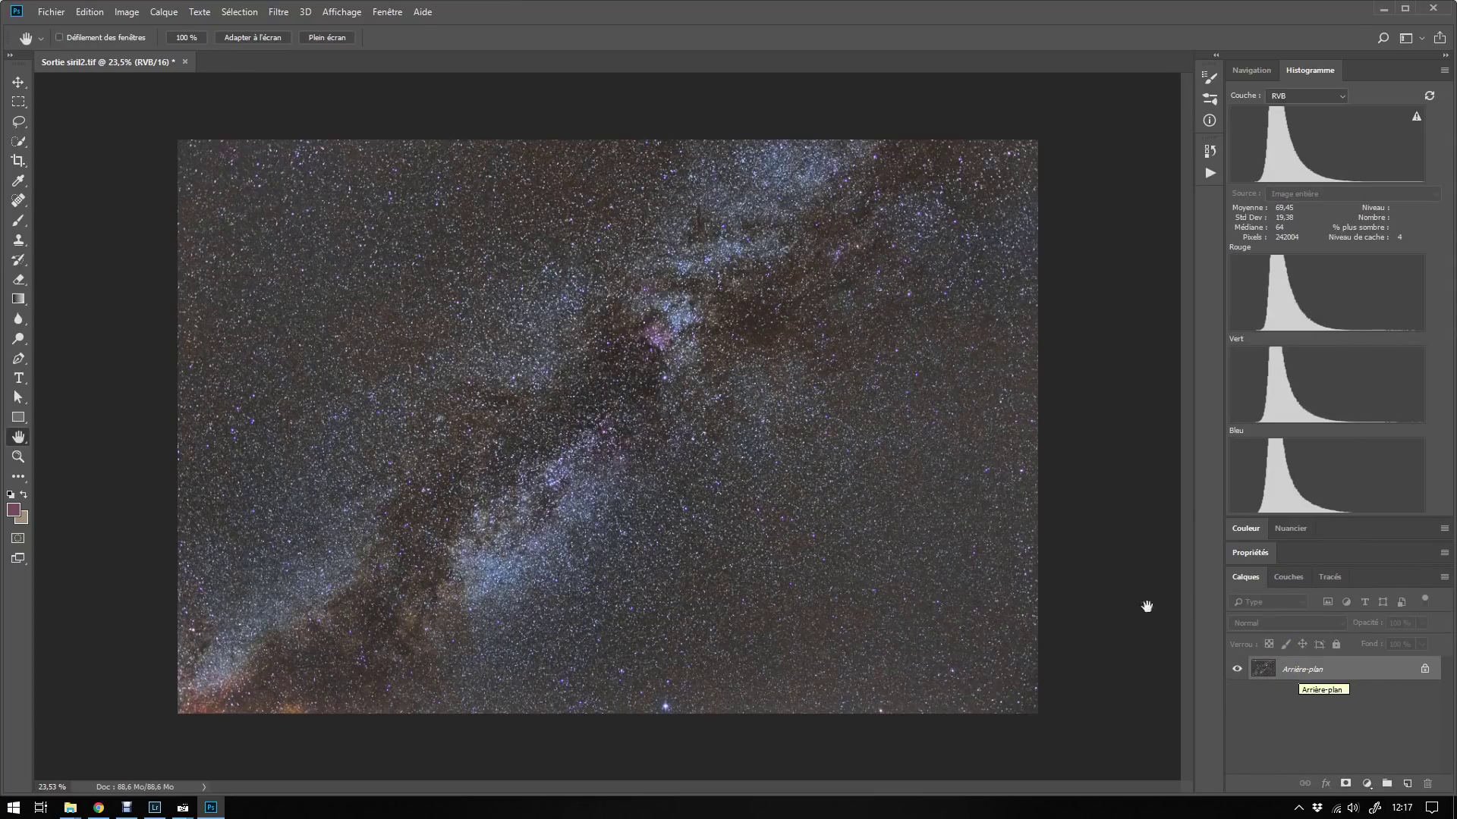
pyautogui.scroll(-3, 563, 378)
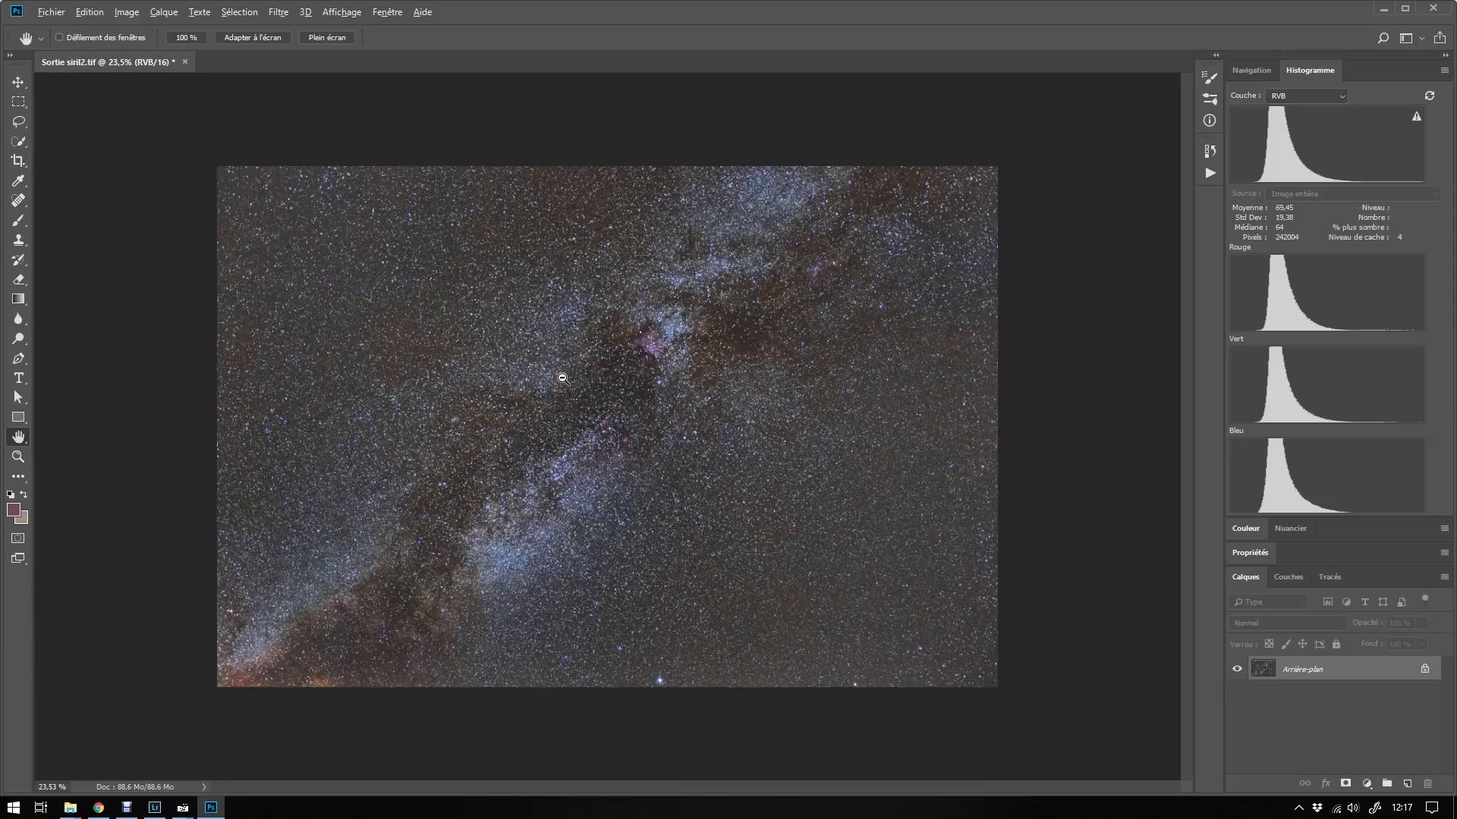
pyautogui.scroll(5, 563, 381)
pyautogui.scroll(3, 563, 381)
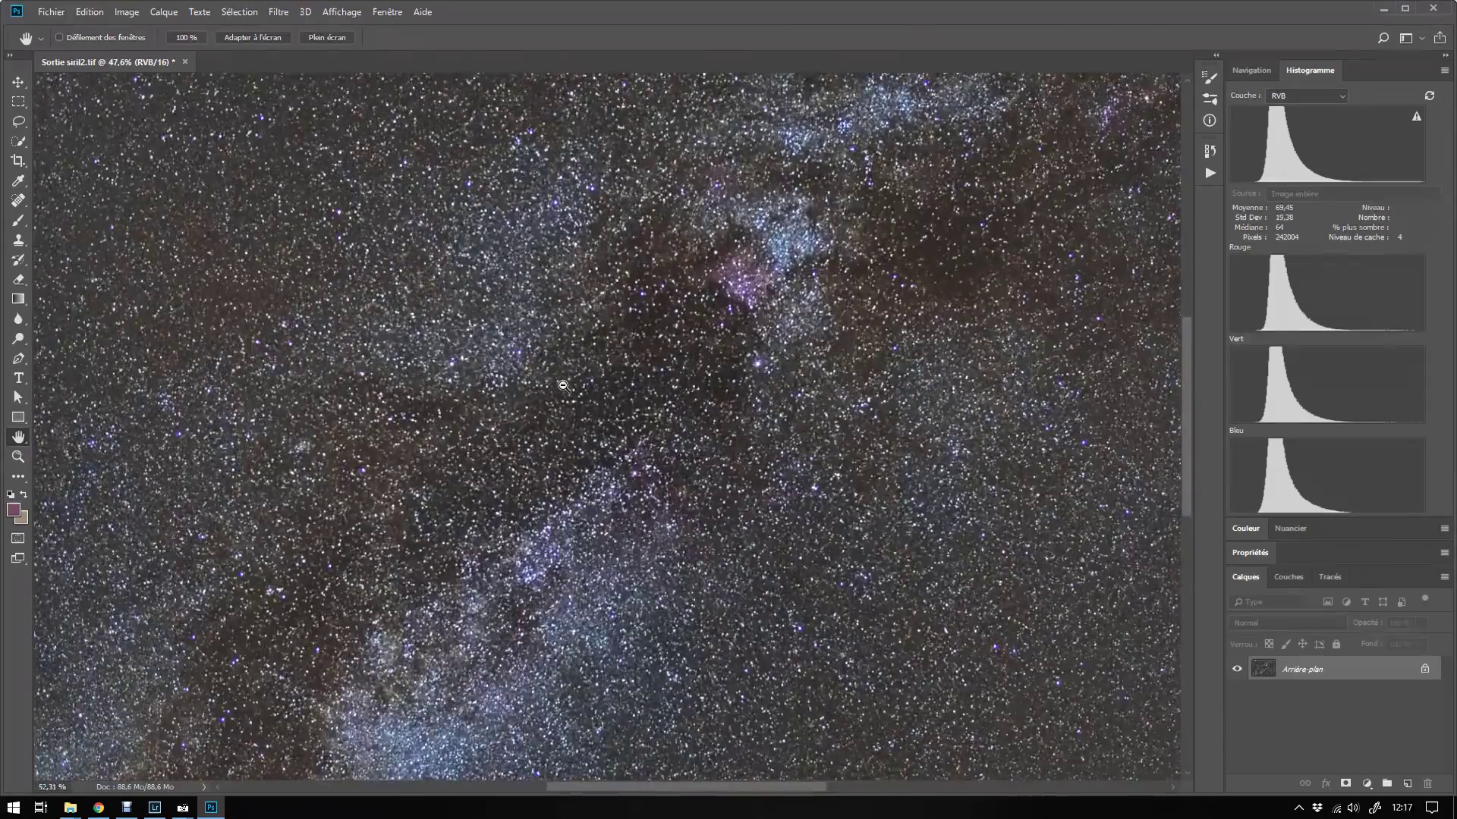
pyautogui.scroll(-5, 563, 387)
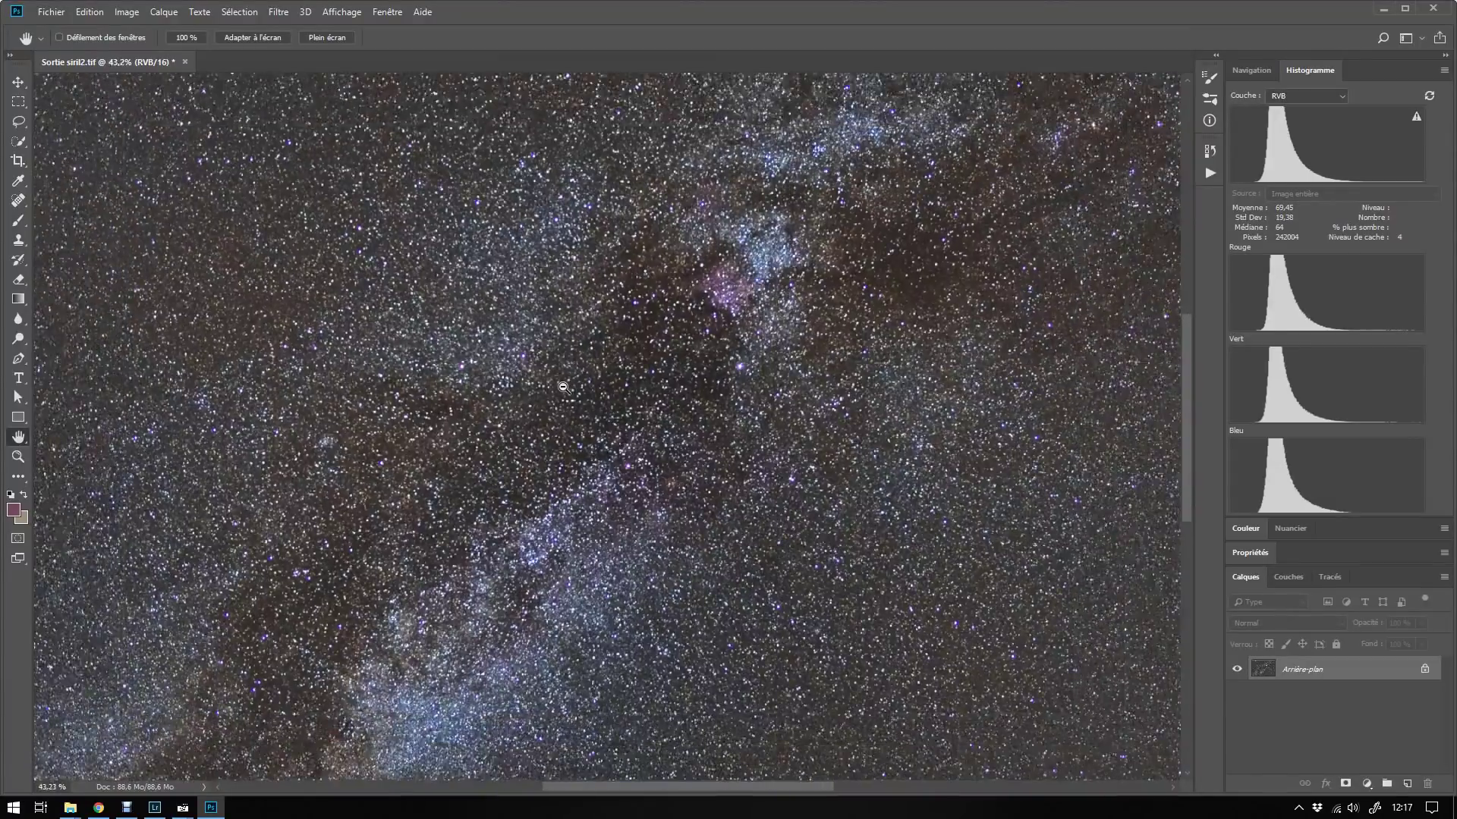
# Step: Resize the image to 50 % of its width and height with automatic resampling, keeping the resolution at 72 pixels per inch
pyautogui.click(127, 11)
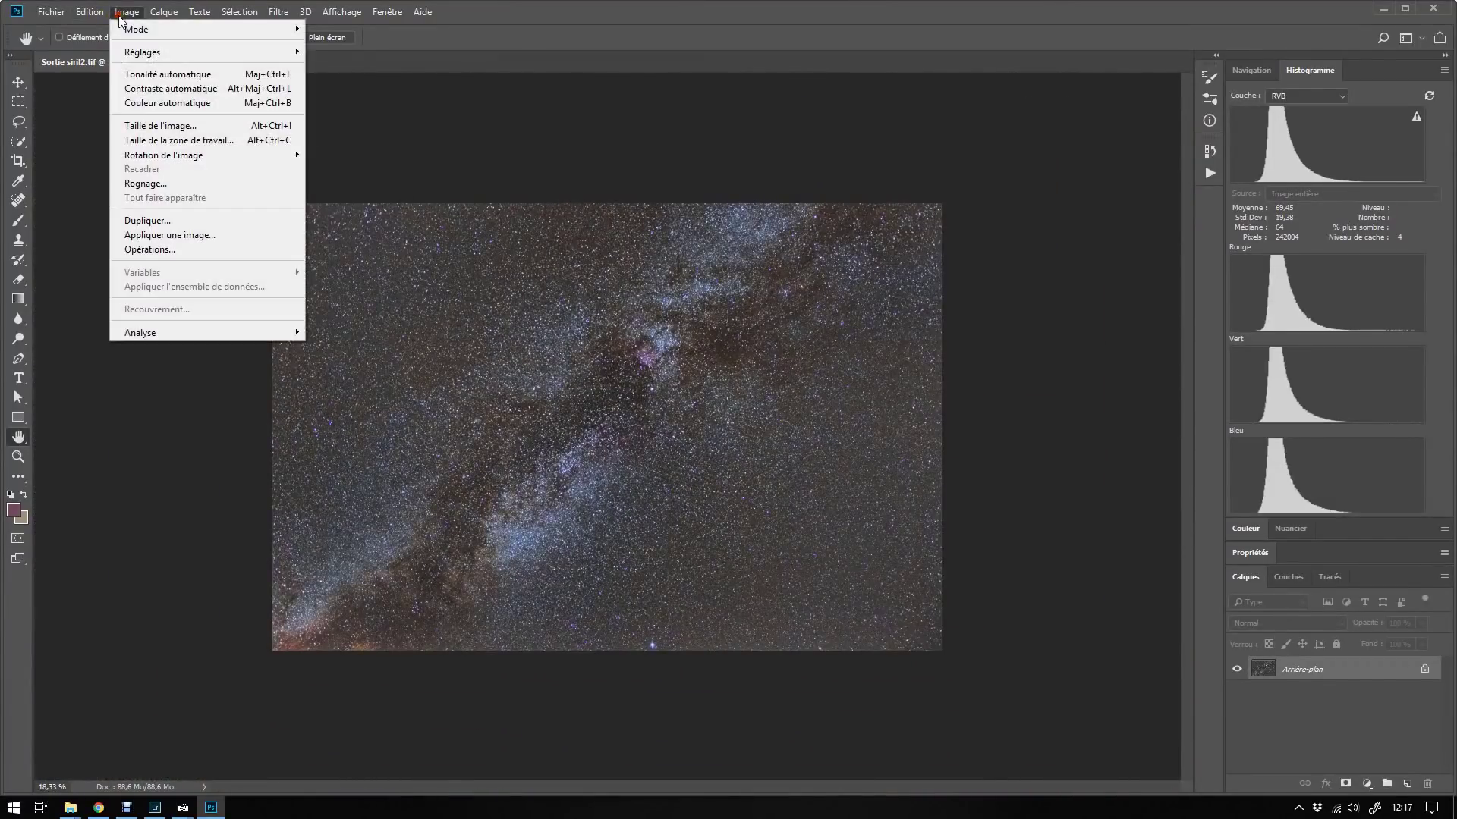
pyautogui.click(153, 126)
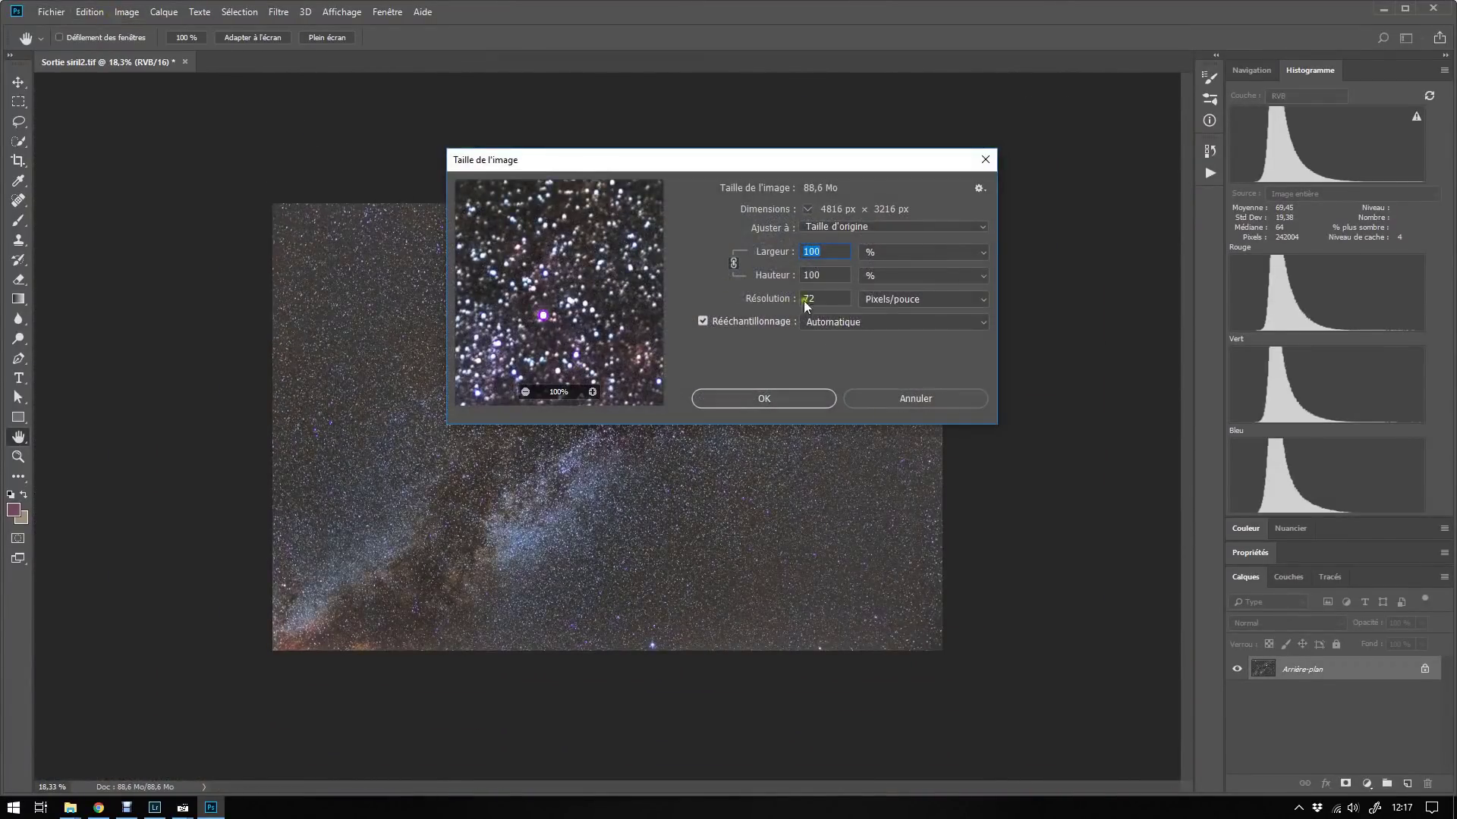
pyautogui.moveTo(611, 292); pyautogui.dragTo(620, 272)
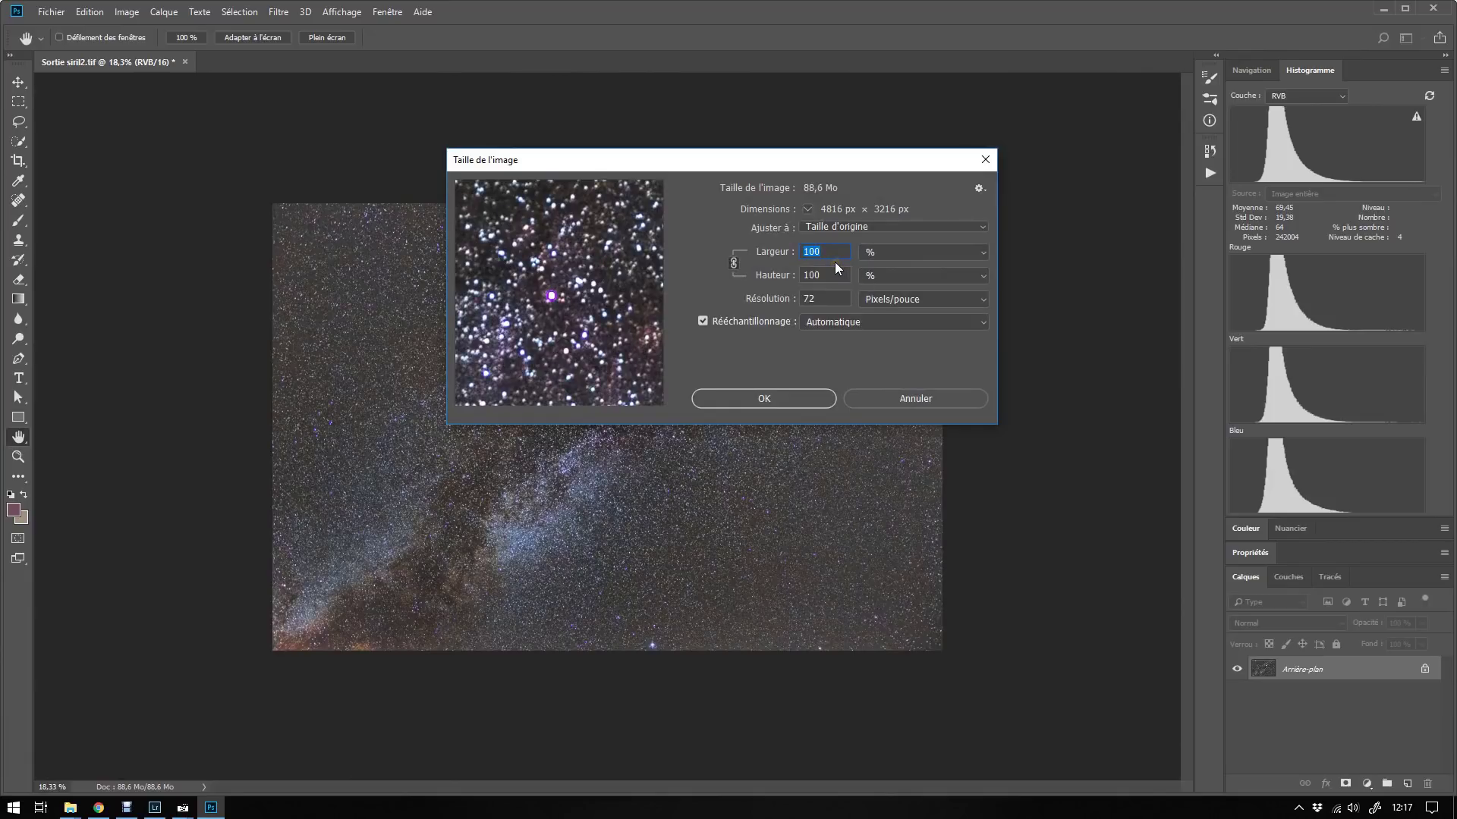
pyautogui.write('50')
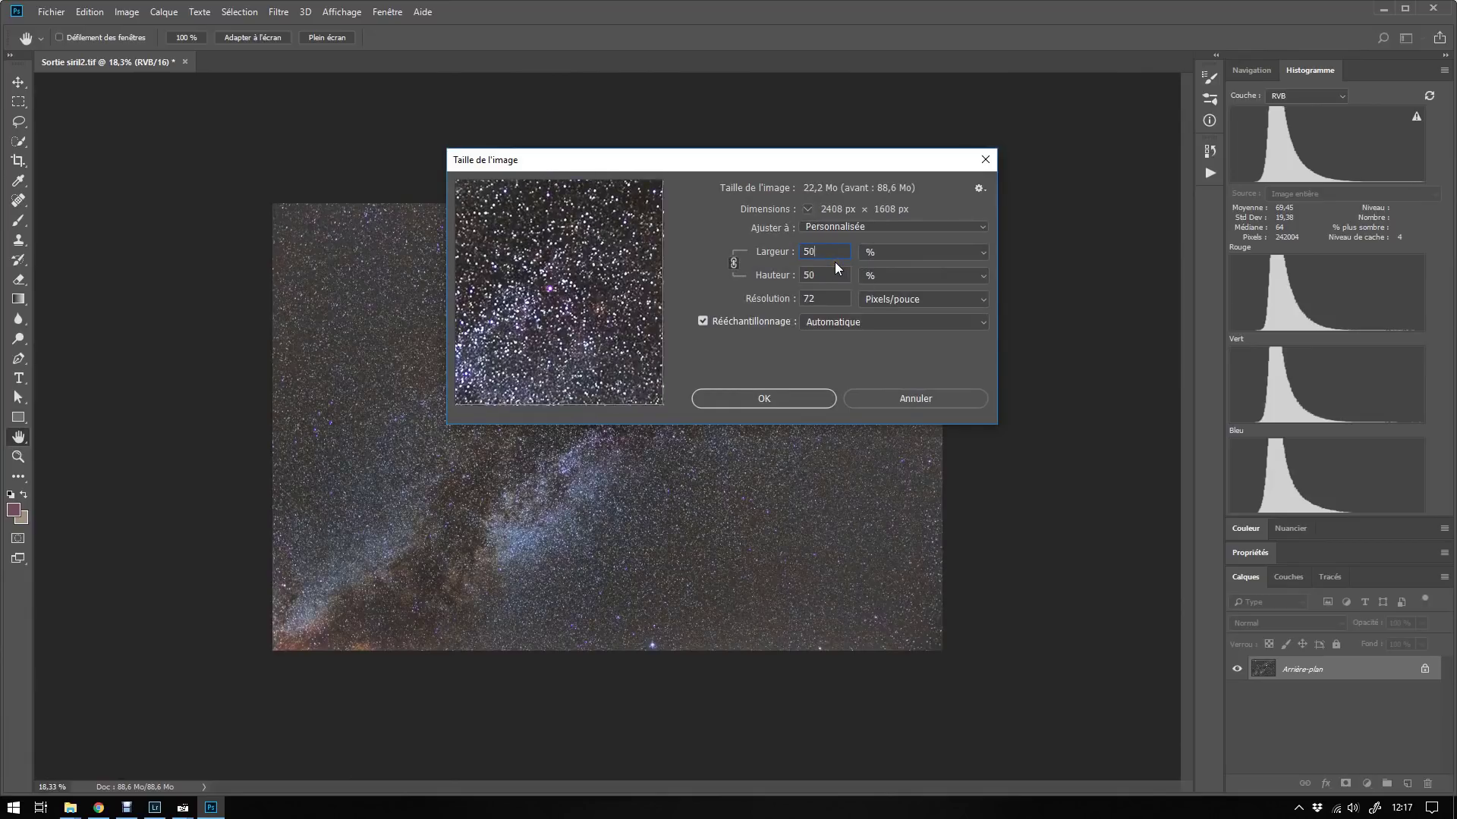
pyautogui.click(780, 400)
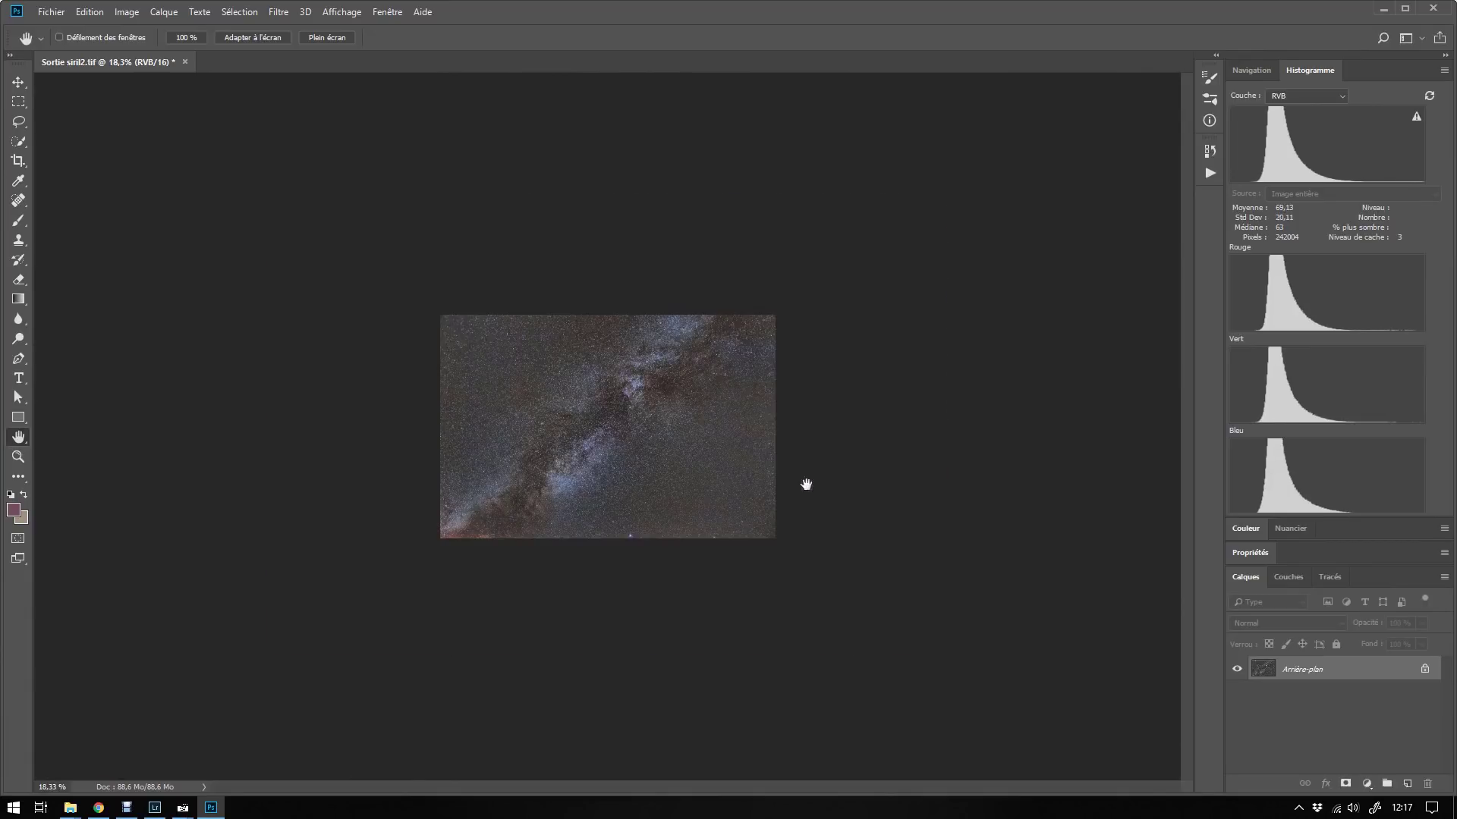
pyautogui.scroll(5, 598, 396)
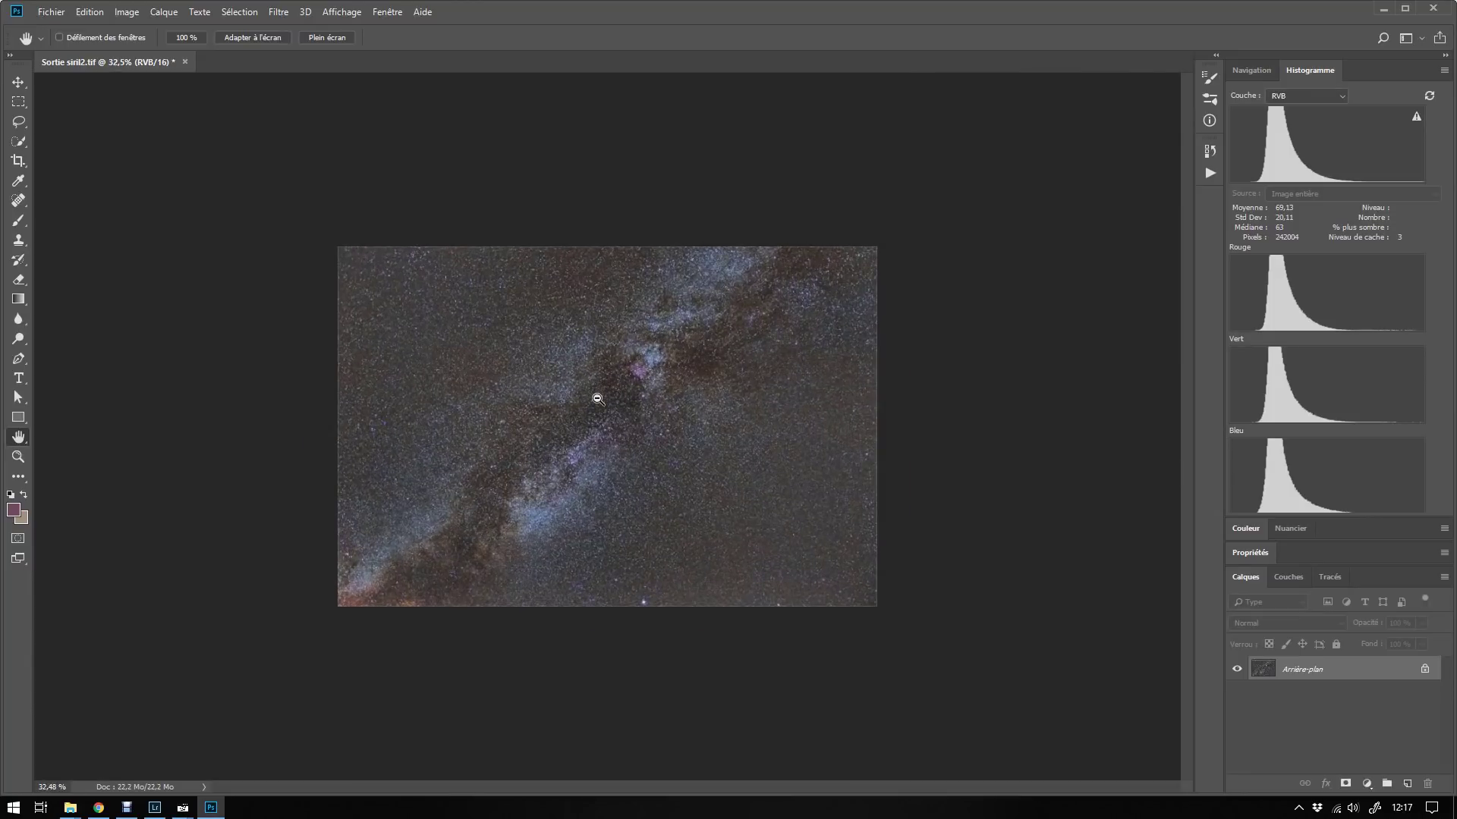